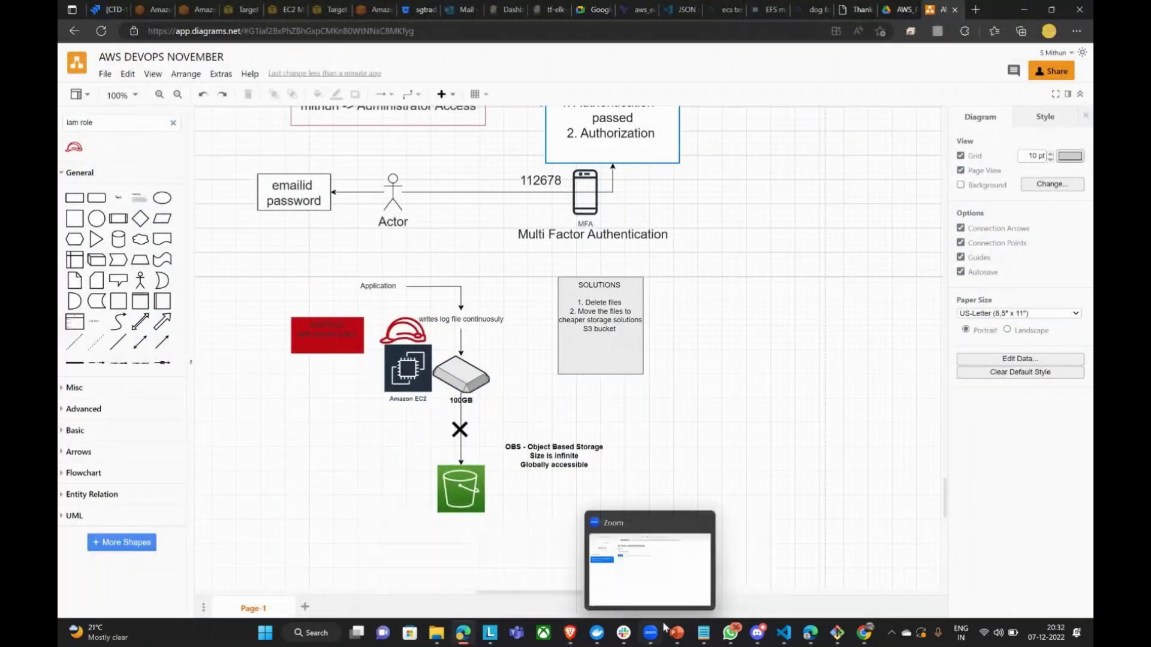
Step: In the EC2 running instances list, view TAGXI-FLUTTER-NEW's details, including public IP 18.209.240.254
{"action": "left_click", "coordinate": [844, 641]}
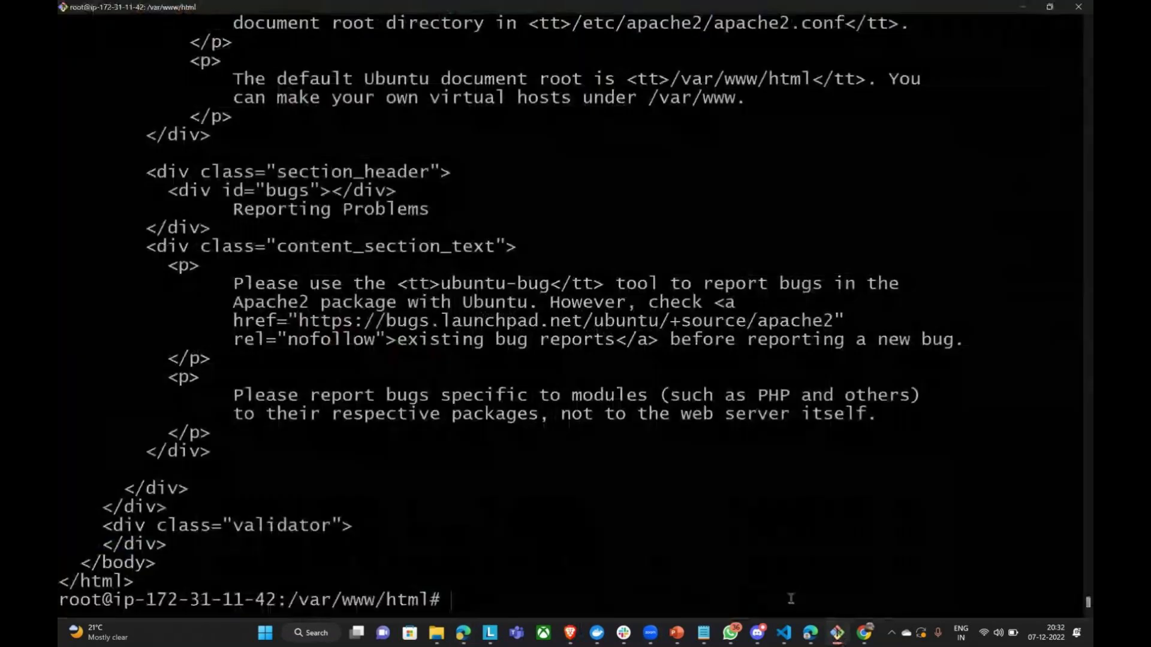
{"action": "left_click", "coordinate": [1022, 10]}
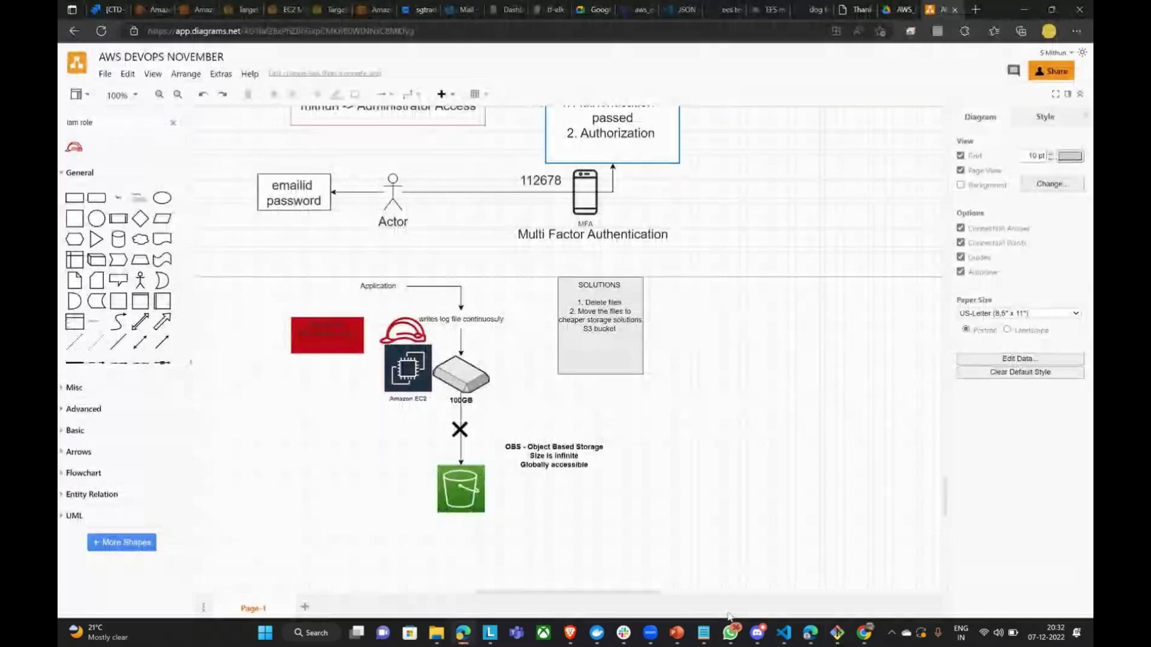
{"action": "left_click", "coordinate": [866, 635]}
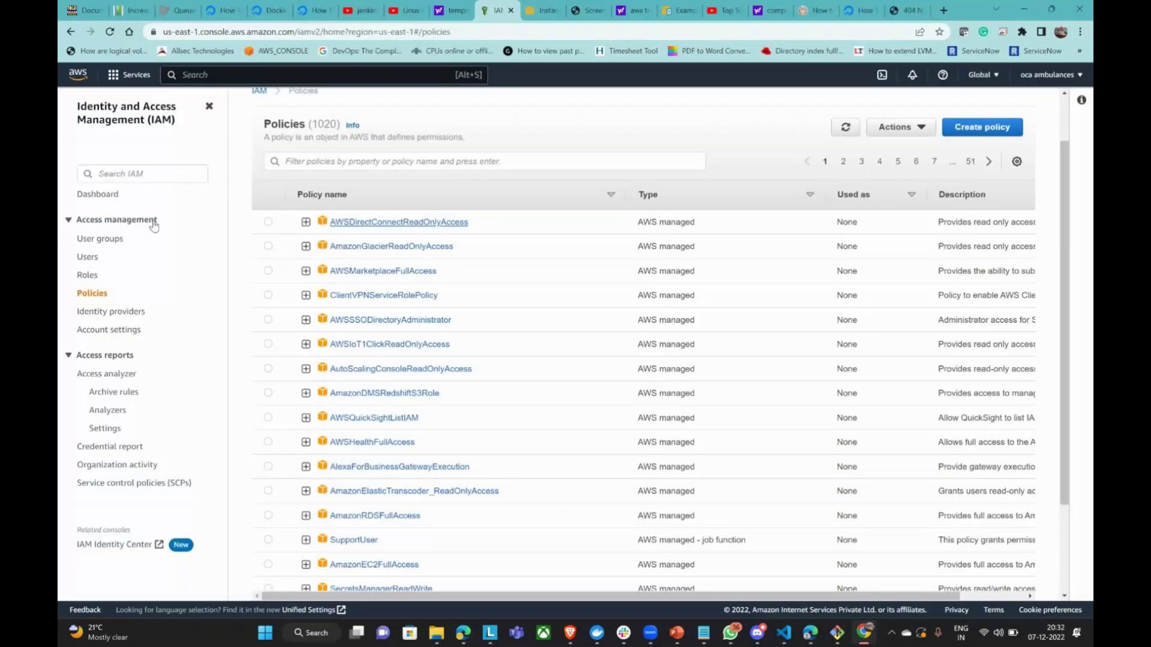
{"action": "key", "text": "ctrl+Tab"}
{"action": "left_click", "coordinate": [225, 105]}
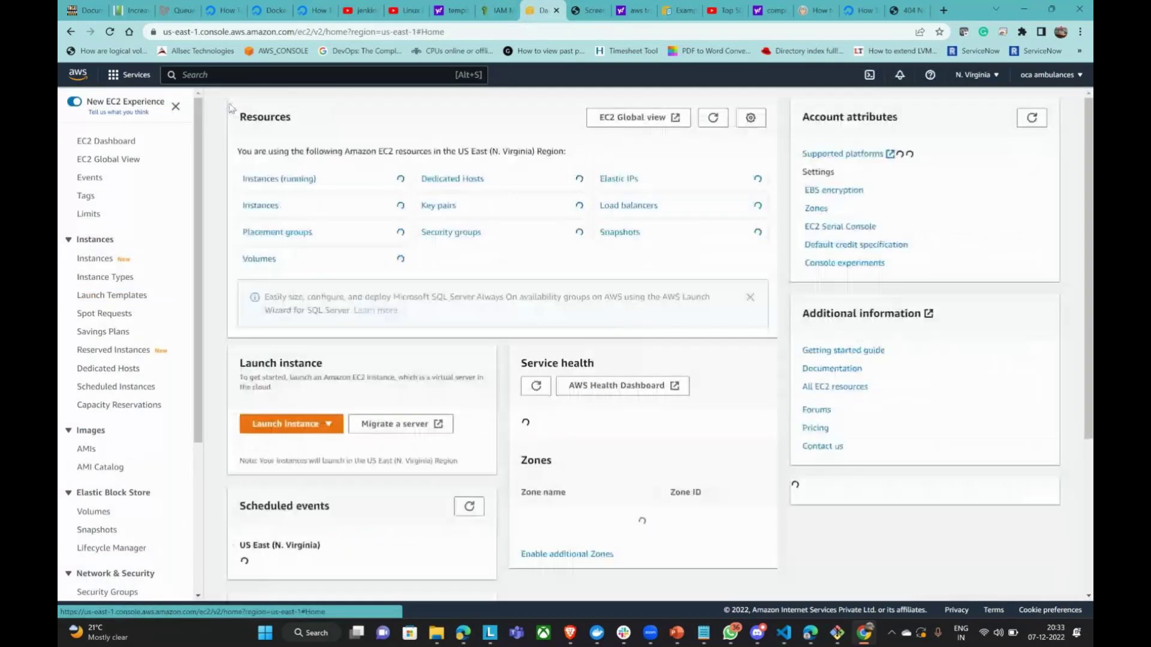
{"action": "left_click", "coordinate": [298, 178]}
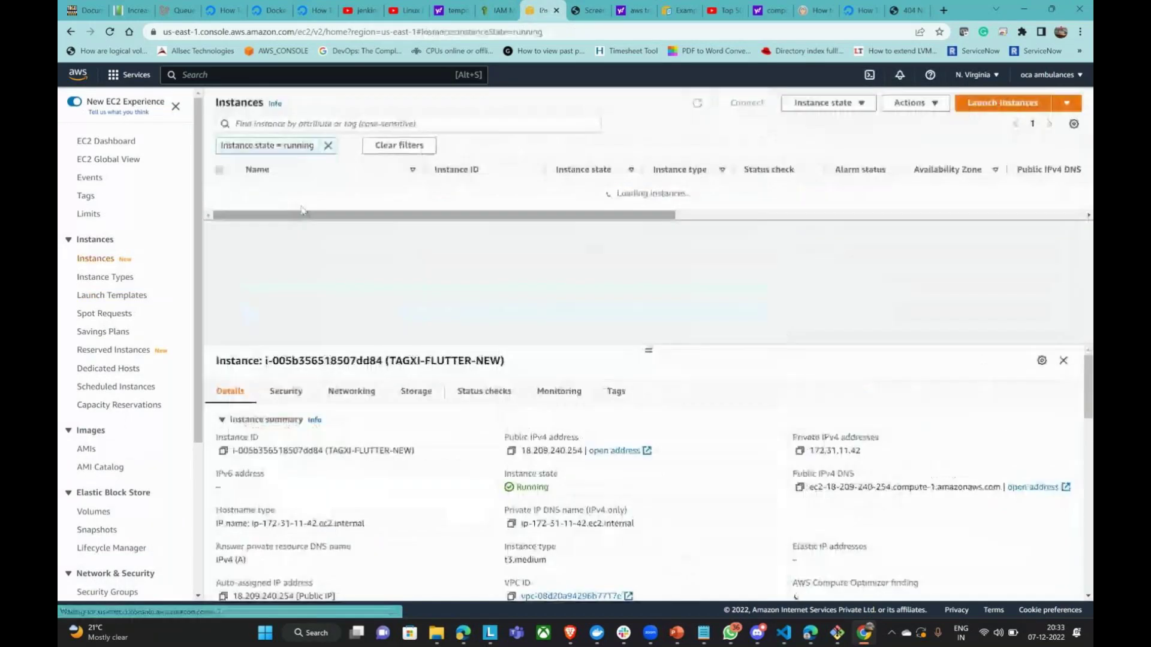
{"action": "left_click_drag", "start_coordinate": [246, 209], "coordinate": [333, 218]}
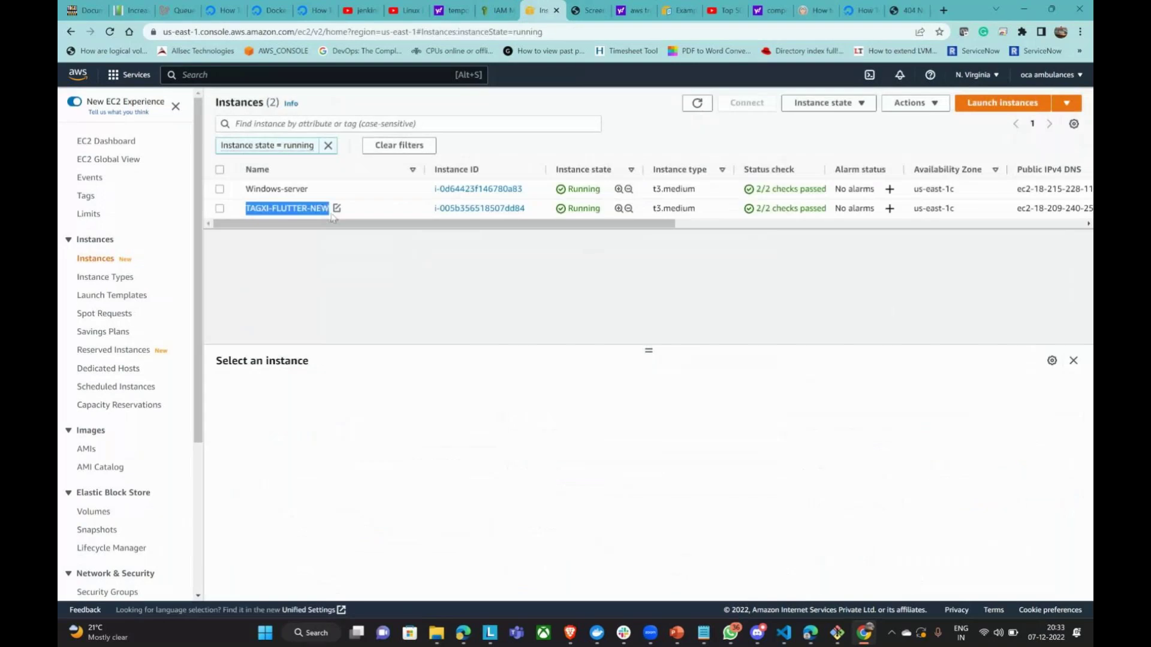
{"action": "left_click", "coordinate": [290, 214]}
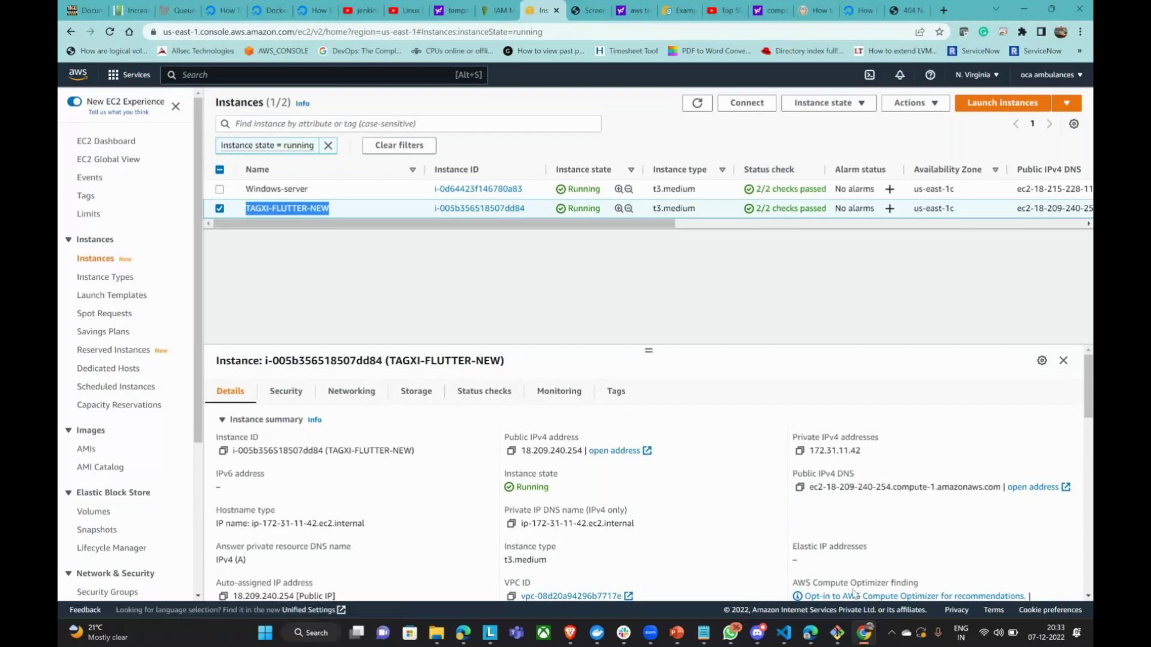
{"action": "key", "text": "alt+Tab"}
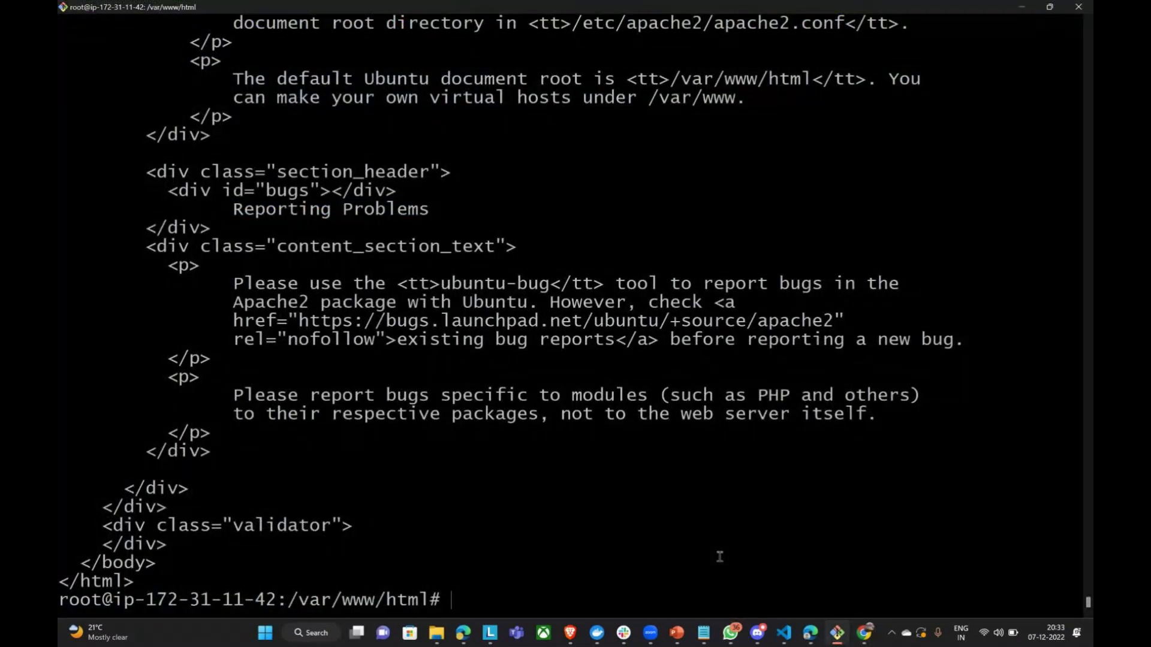
Step: From the home directory, run curl ifconfig.me to print the server's public IP 18.209.240.254
{"action": "key", "text": "Return"}
{"action": "type", "text": "cd"}
{"action": "key", "text": "Return"}
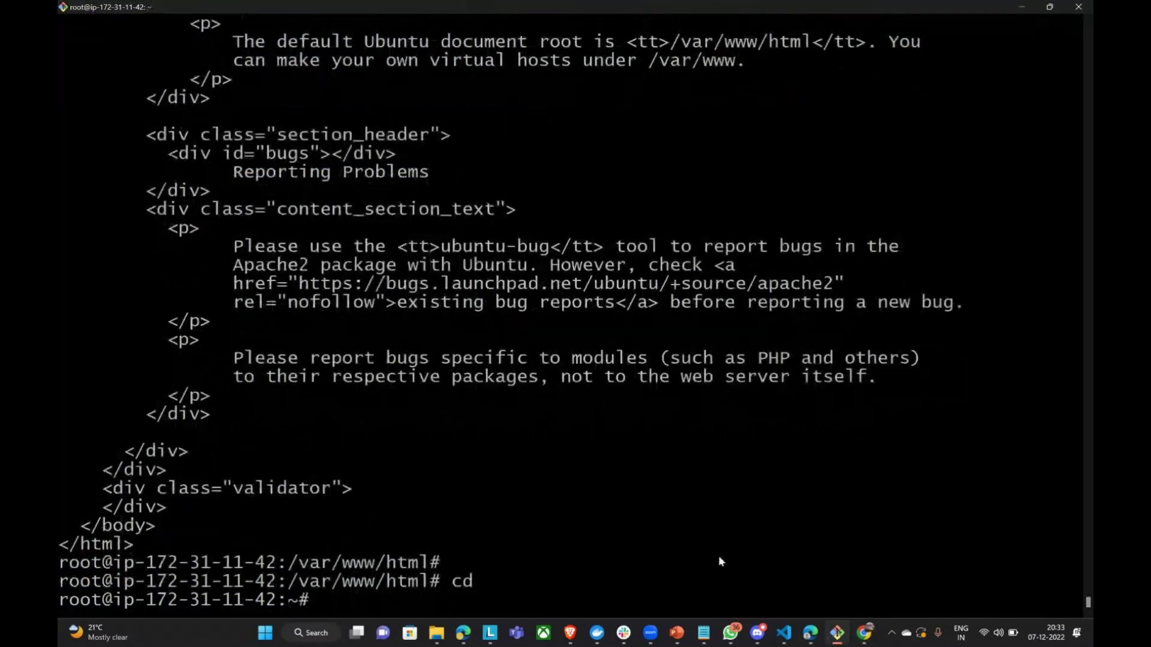
{"action": "type", "text": "curl ifconfig.m"}
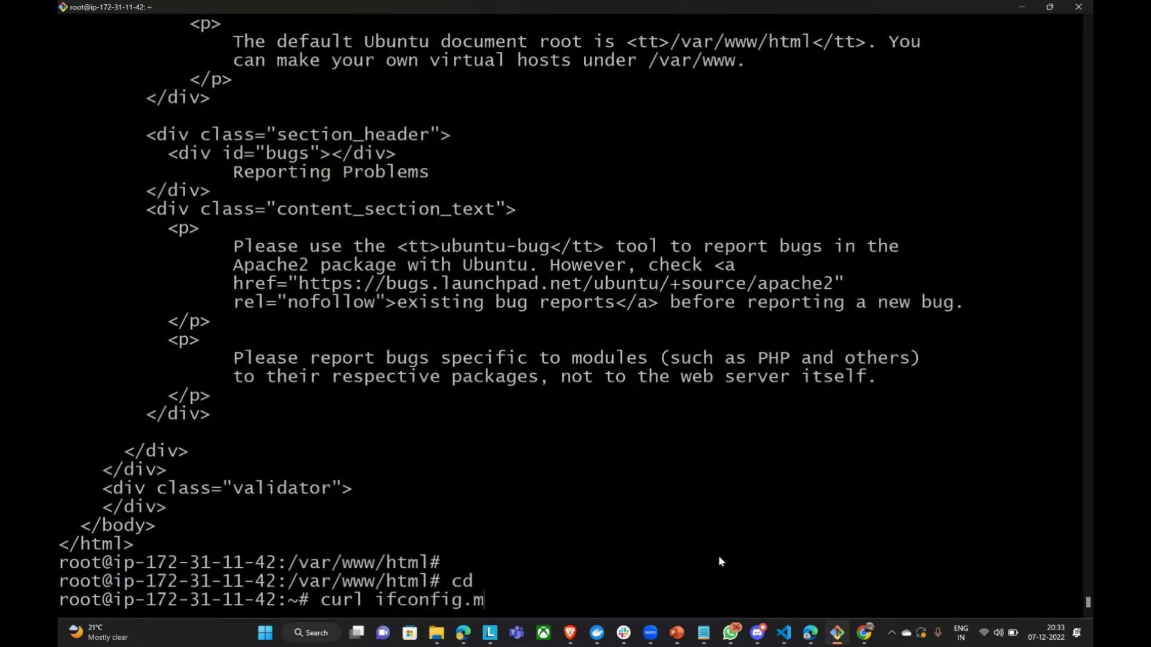
{"action": "type", "text": "e"}
{"action": "key", "text": "Return"}
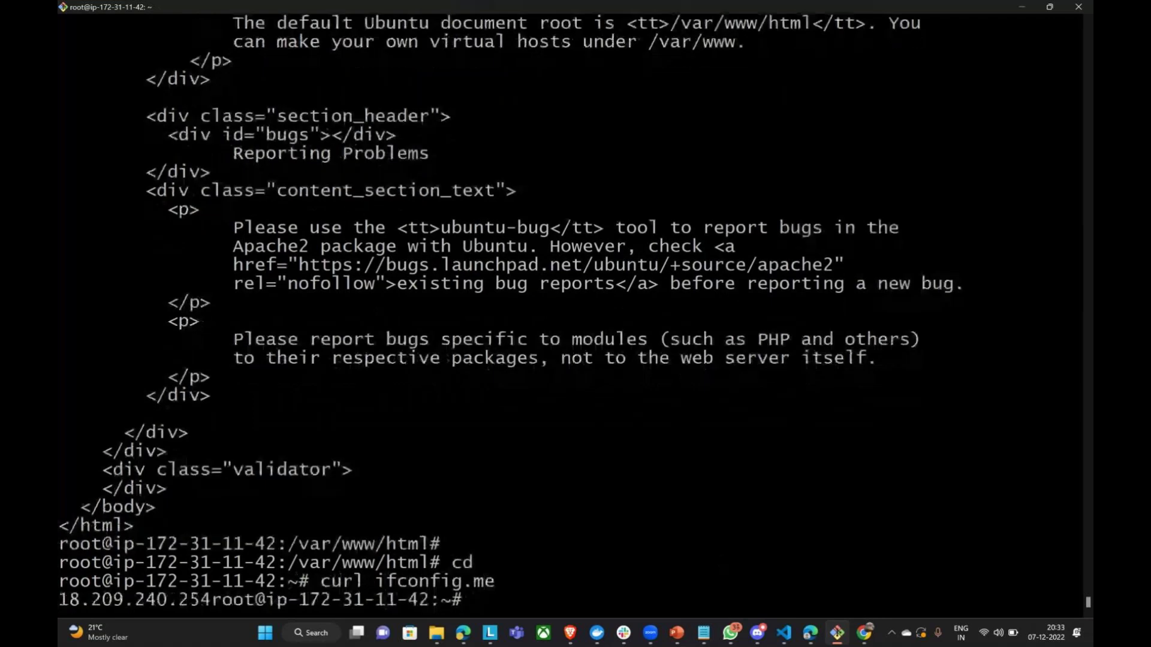
Step: Highlight the returned IP 18.209.240.254, add blank prompt lines, and minimize PuTTY
{"action": "left_click_drag", "start_coordinate": [59, 601], "coordinate": [220, 600]}
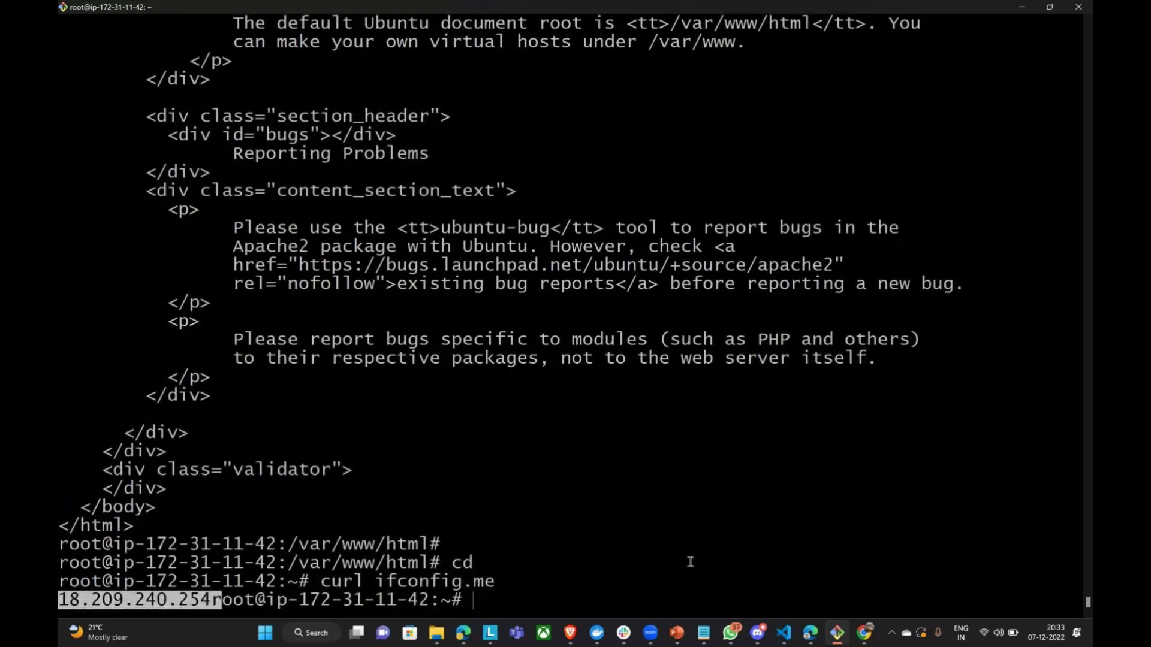
{"action": "left_click", "coordinate": [690, 562]}
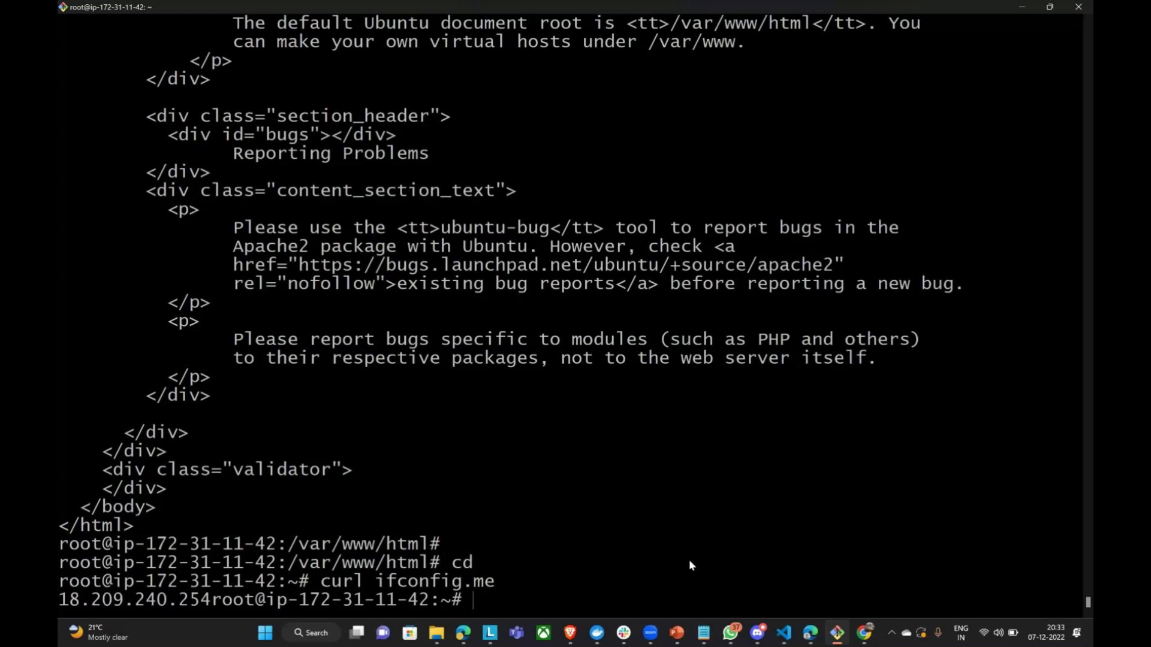
{"action": "key", "text": "Return"}
{"action": "key", "text": "Return"}
{"action": "key", "text": "Return"}
{"action": "key", "text": "Return"}
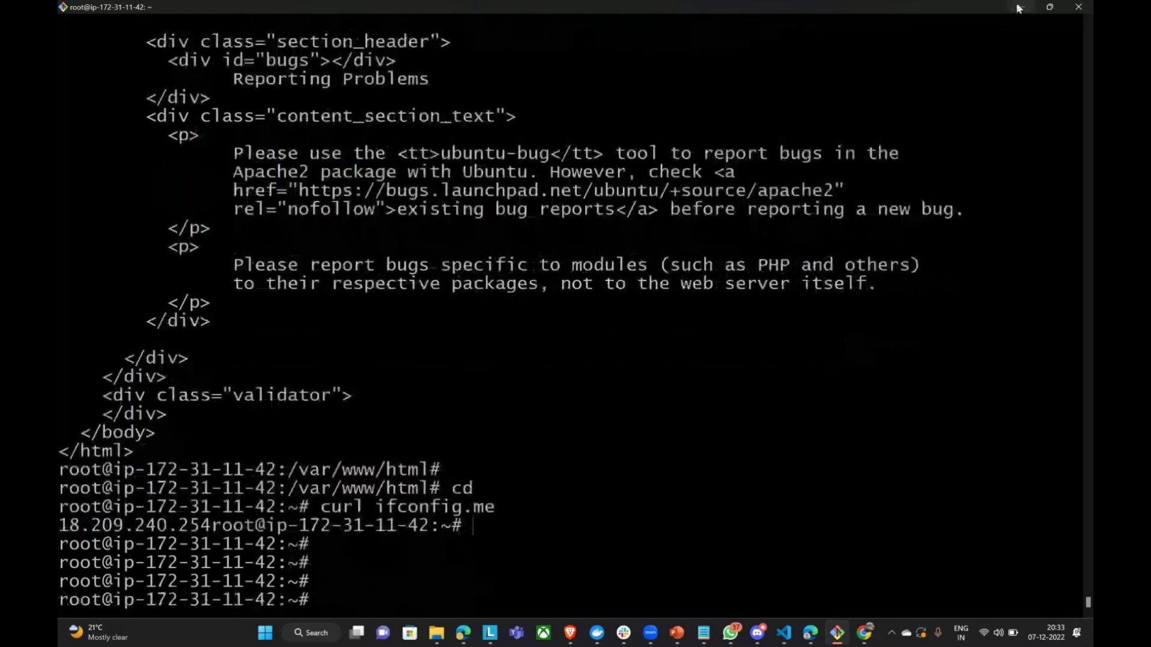
{"action": "left_click", "coordinate": [1019, 8]}
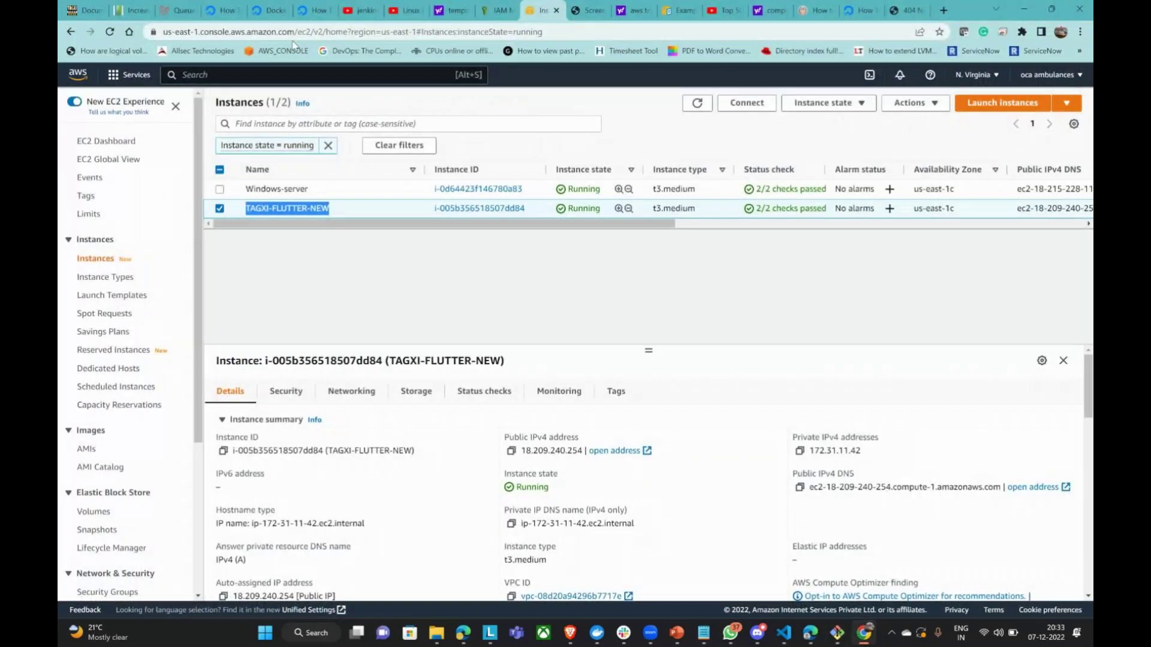
Step: Open Amazon S3 and start a new bucket named logs-myapplication-2022
{"action": "left_click", "coordinate": [395, 78]}
{"action": "type", "text": "s3"}
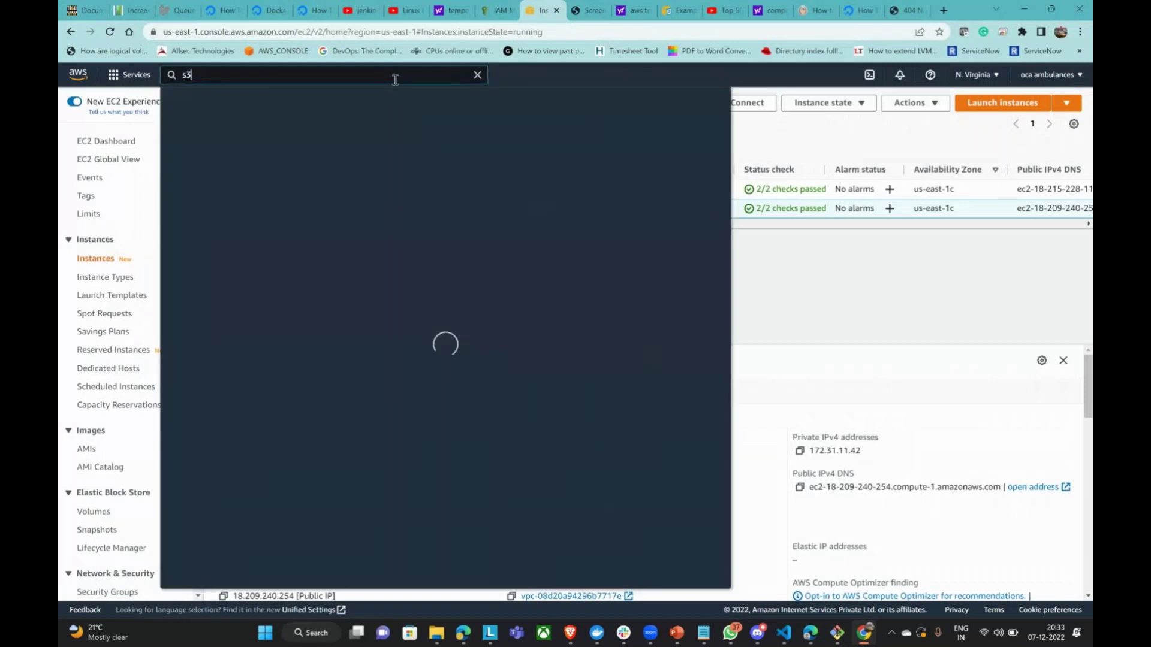
{"action": "left_click", "coordinate": [353, 171]}
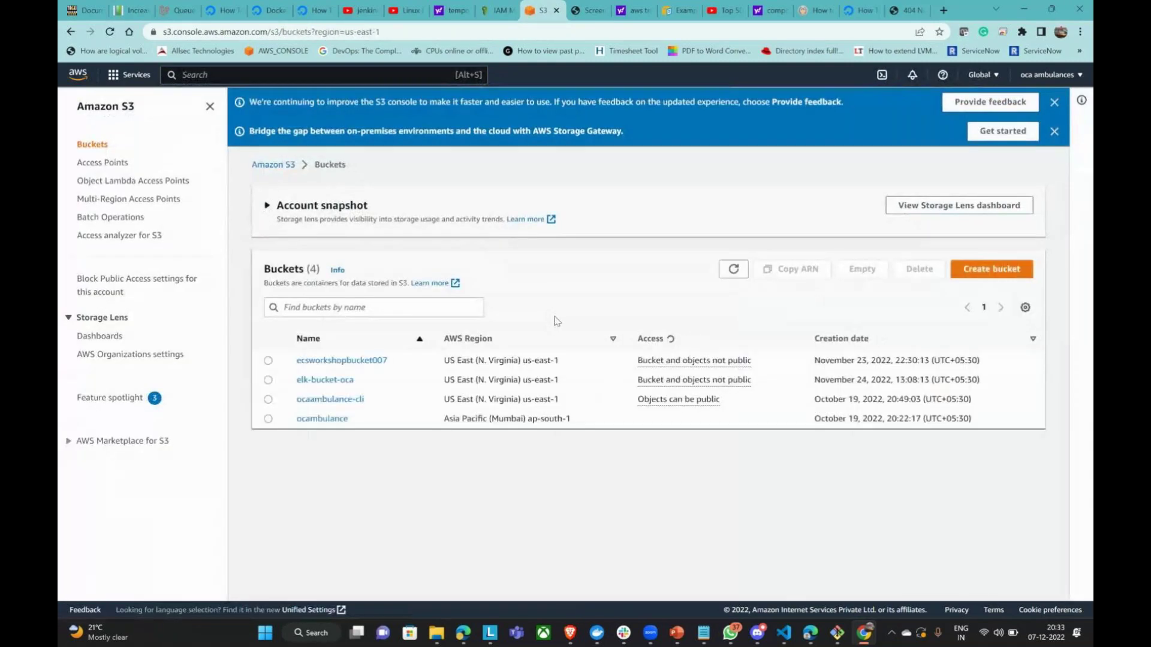
{"action": "left_click", "coordinate": [988, 270]}
{"action": "left_click", "coordinate": [261, 281]}
{"action": "type", "text": "logs-"}
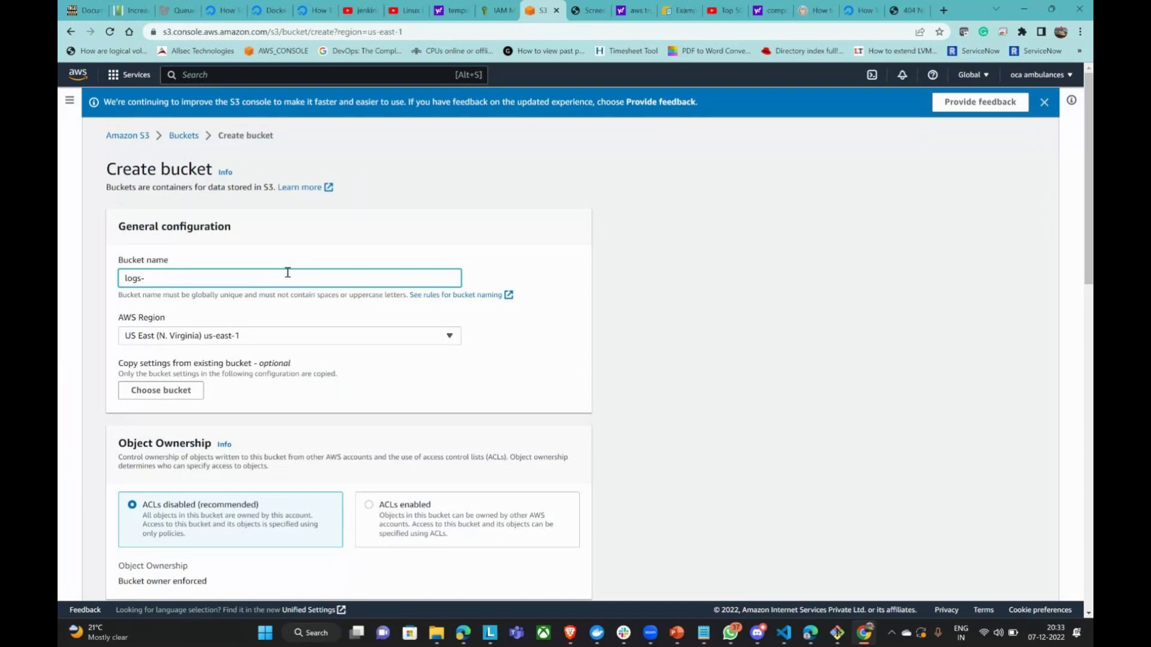
{"action": "type", "text": "myapplication-2022"}
Step: Confirm the bucket name and keep the region as US East (N. Virginia) us-east-1
{"action": "scroll", "coordinate": [324, 273], "scroll_direction": "down", "scroll_amount": 1}
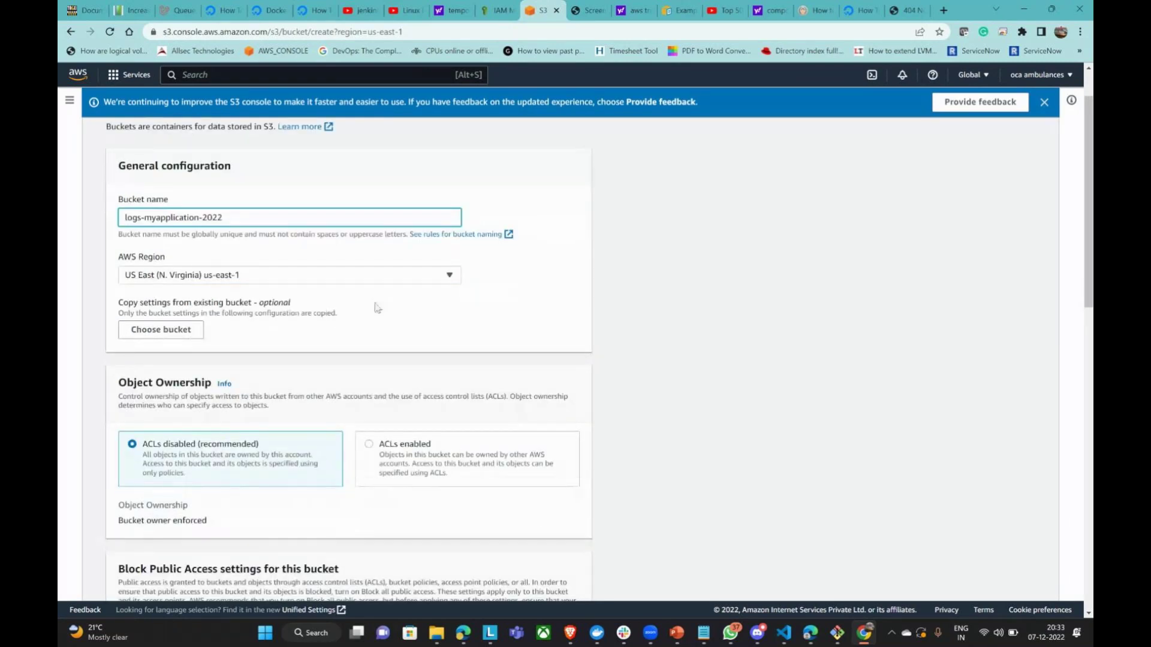
{"action": "left_click_drag", "start_coordinate": [125, 215], "coordinate": [243, 218]}
{"action": "left_click", "coordinate": [243, 218]}
{"action": "left_click_drag", "start_coordinate": [126, 218], "coordinate": [227, 219]}
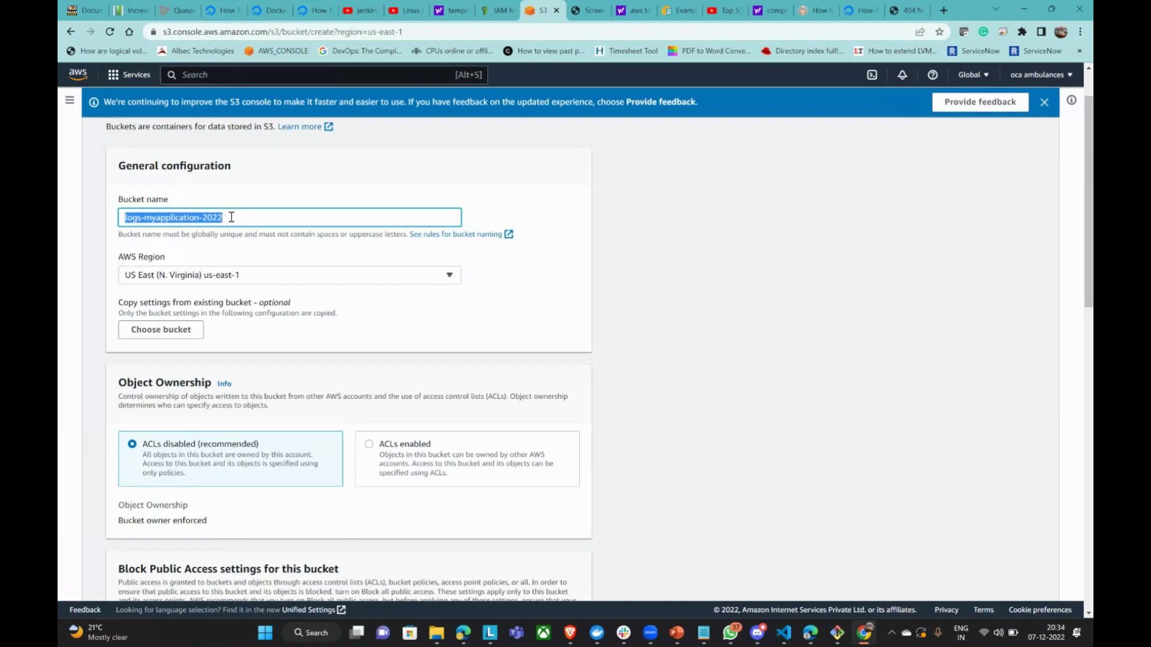
{"action": "left_click", "coordinate": [244, 235]}
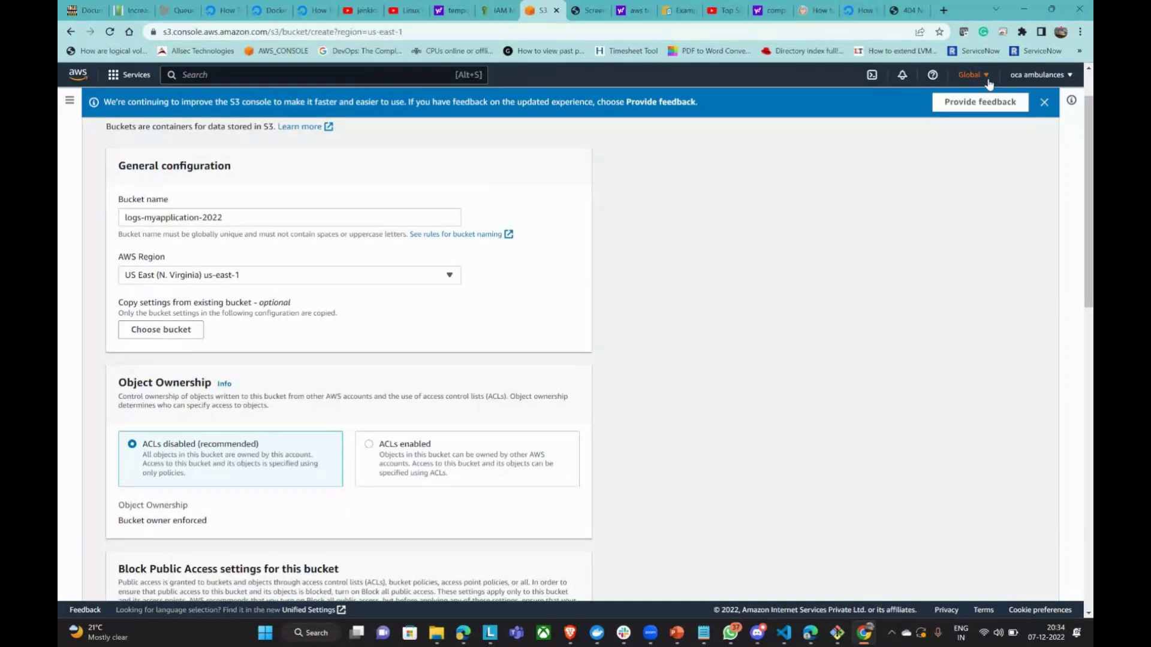
{"action": "left_click", "coordinate": [209, 282]}
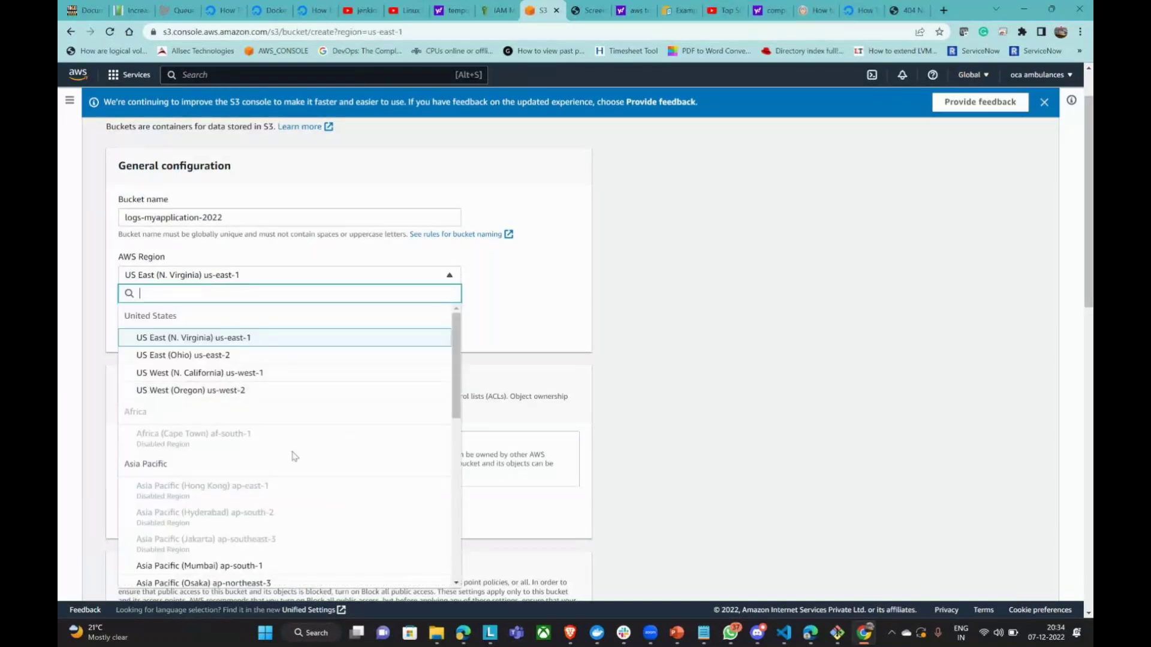
{"action": "left_click", "coordinate": [282, 340]}
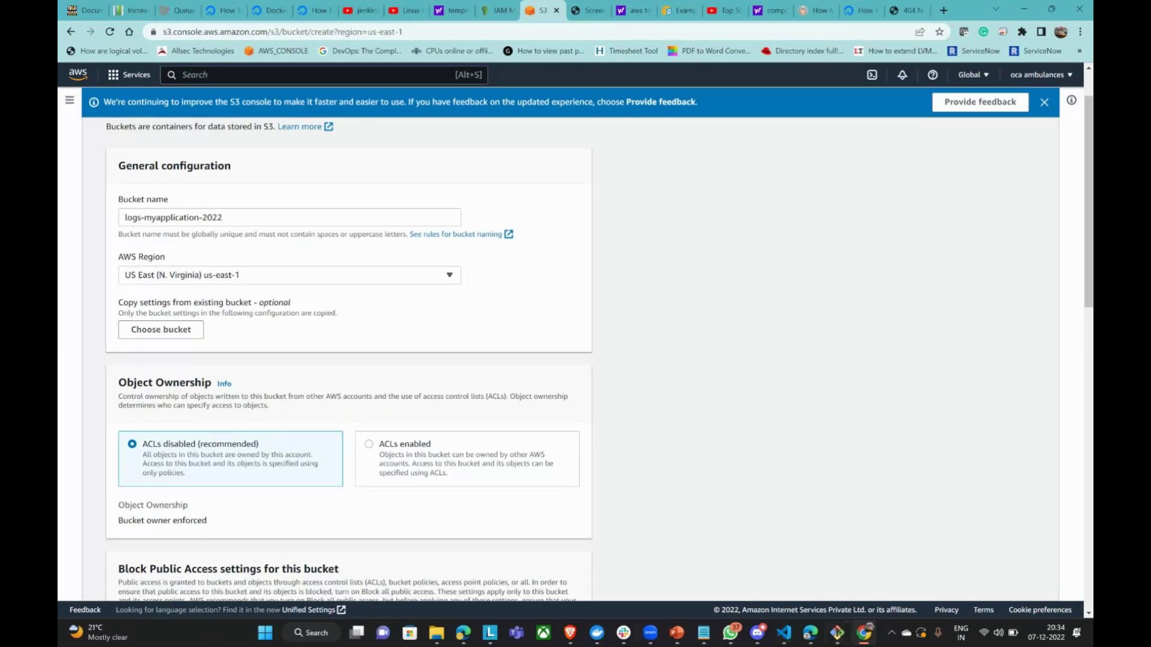
{"action": "left_click", "coordinate": [570, 632]}
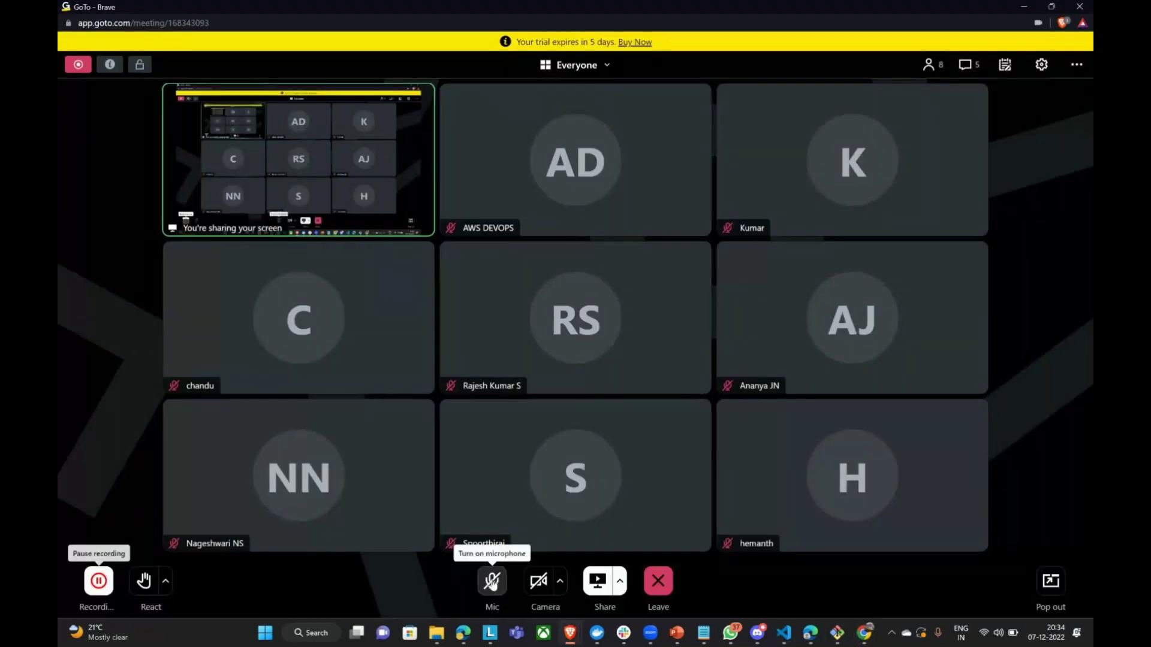
Step: Unmute the microphone in GoTo Meeting and take its window out of full screen
{"action": "left_click", "coordinate": [491, 581]}
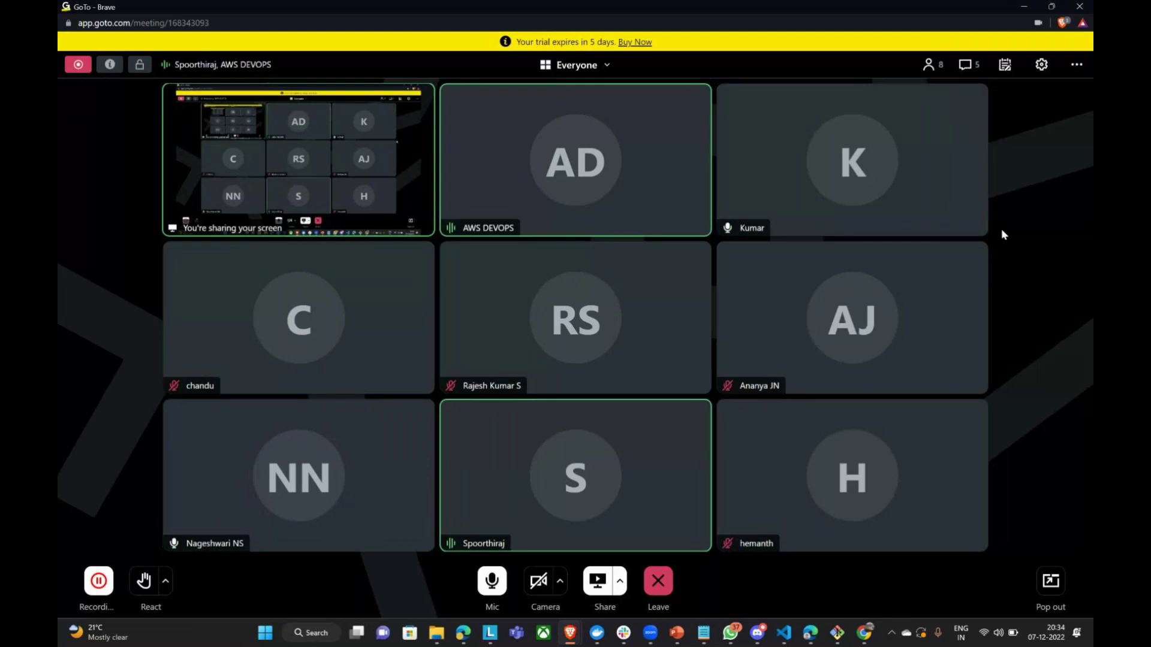
{"action": "left_click", "coordinate": [1023, 6]}
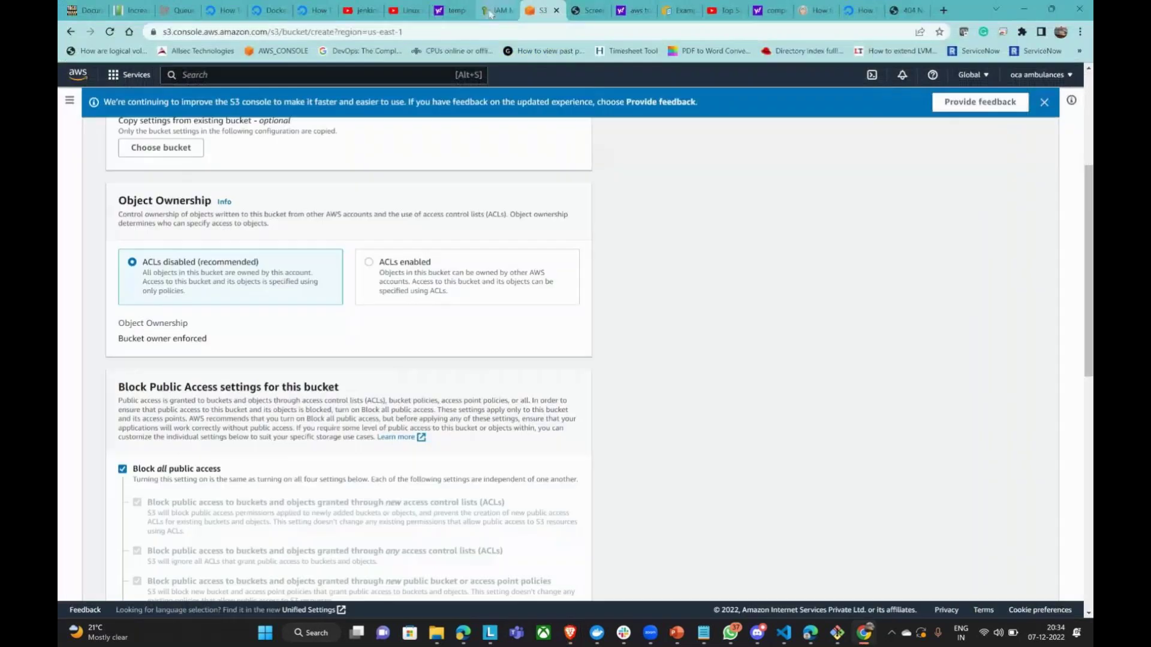
Step: Switch to the IAM tab to show the Policies list of 1020 policies
{"action": "left_click", "coordinate": [491, 11]}
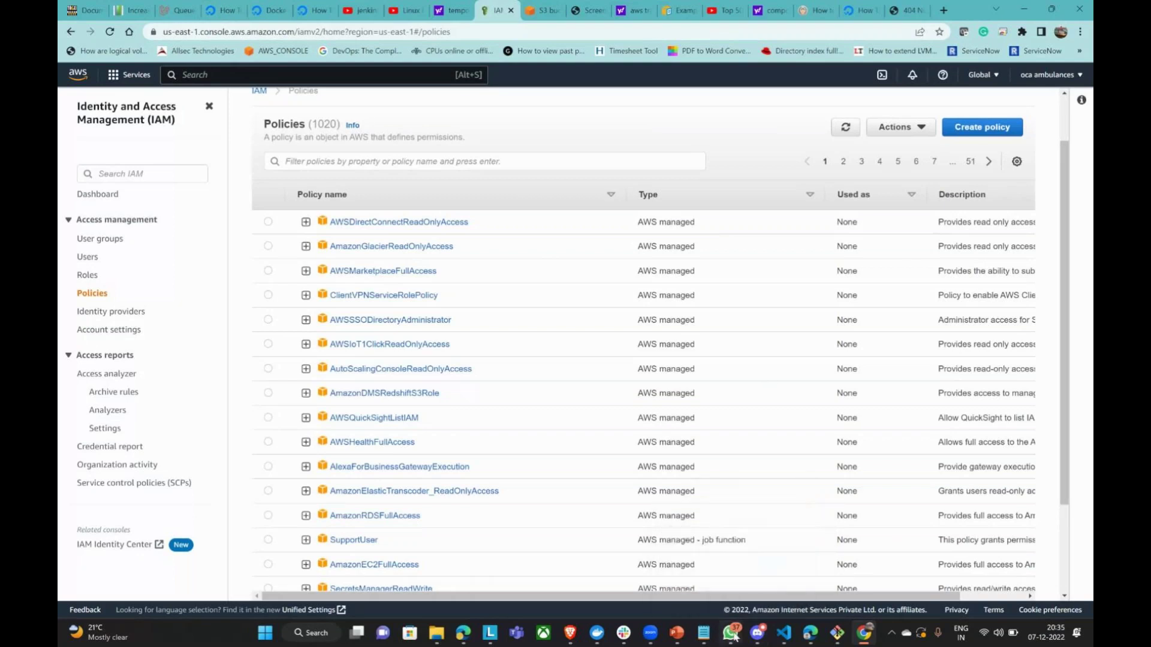
Step: Bring up the WhatsApp batch group chat, then hide it again
{"action": "left_click", "coordinate": [733, 634]}
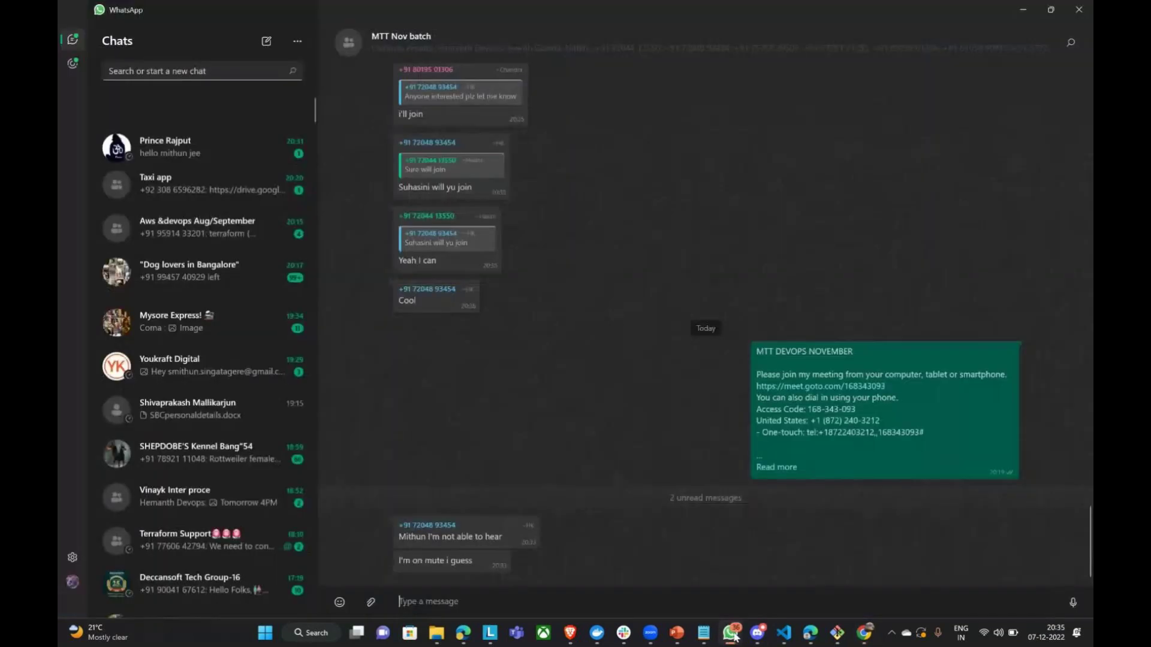
{"action": "left_click", "coordinate": [1028, 13]}
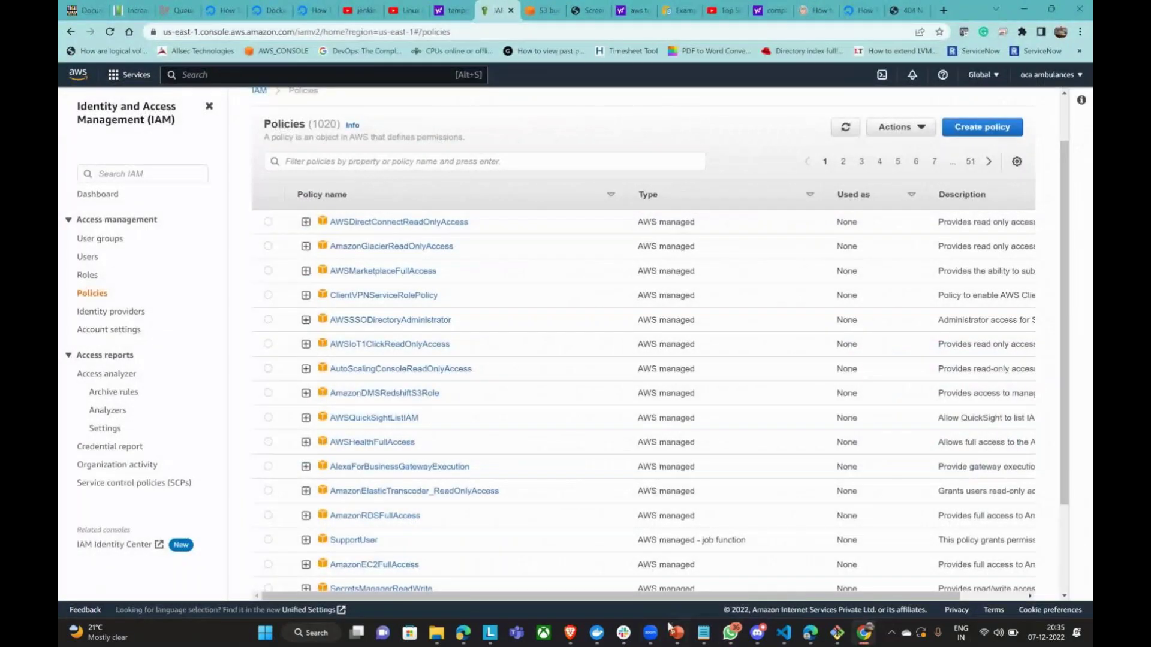
{"action": "left_click", "coordinate": [733, 634]}
{"action": "left_click", "coordinate": [732, 635]}
{"action": "scroll", "coordinate": [609, 221], "scroll_direction": "up", "scroll_amount": 1}
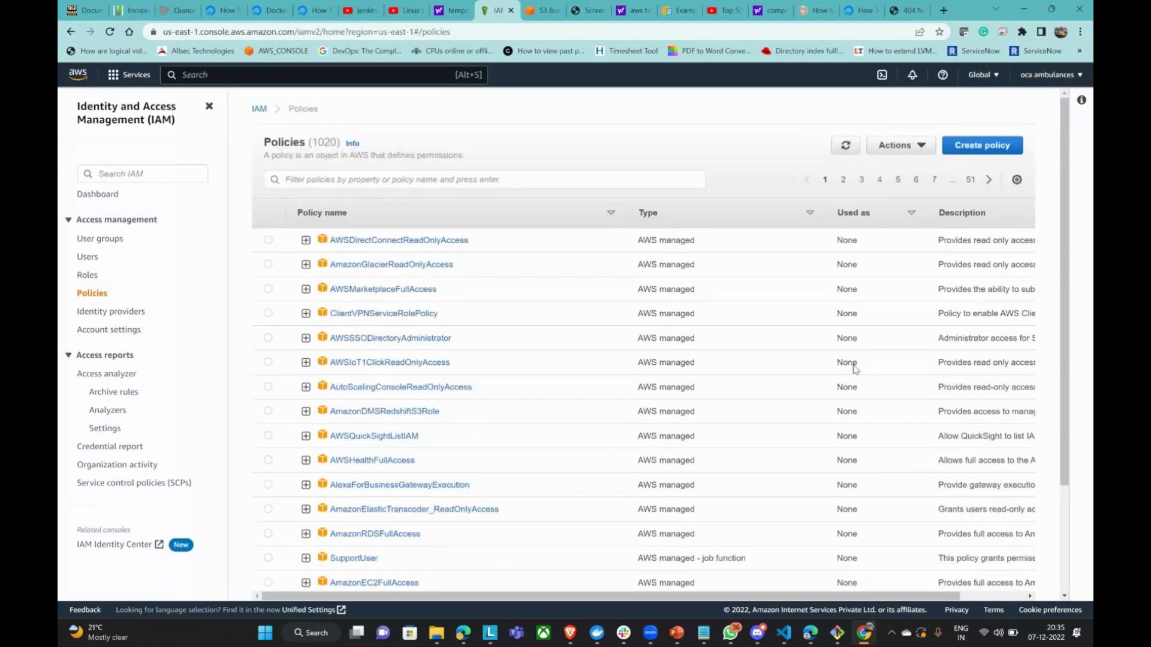
{"action": "scroll", "coordinate": [854, 367], "scroll_direction": "down", "scroll_amount": 2}
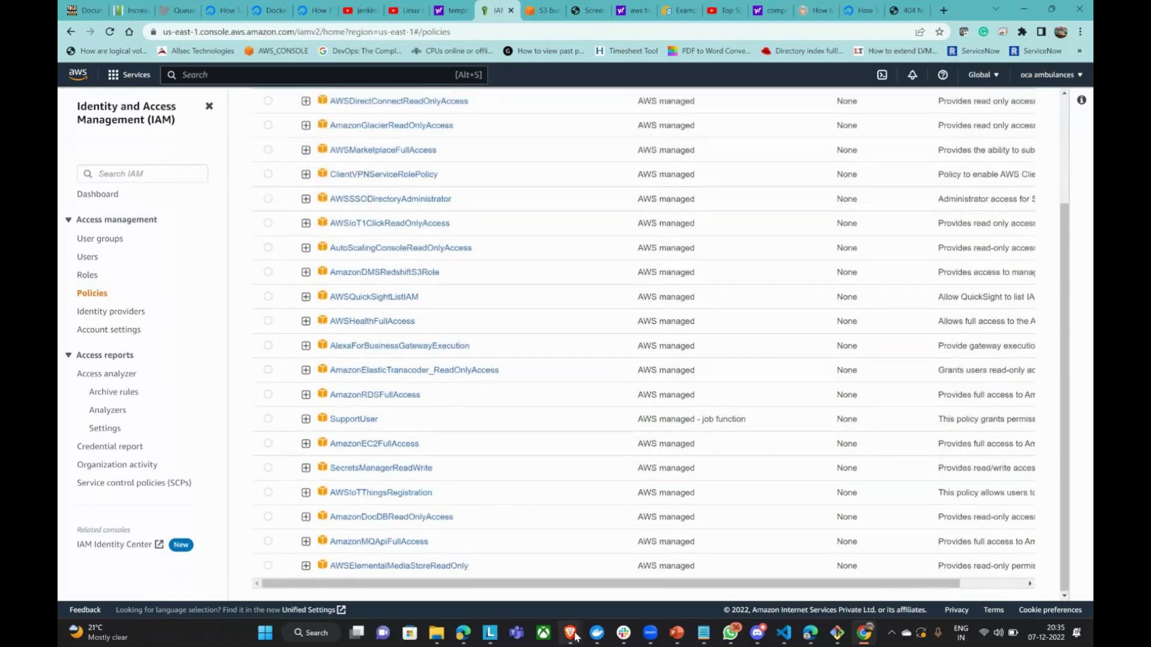
Step: Show the diagrams.net AWS DEVOPS NOVEMBER sketch of EC2 logs moving to S3
{"action": "mouse_move", "coordinate": [570, 632]}
{"action": "left_click", "coordinate": [474, 564]}
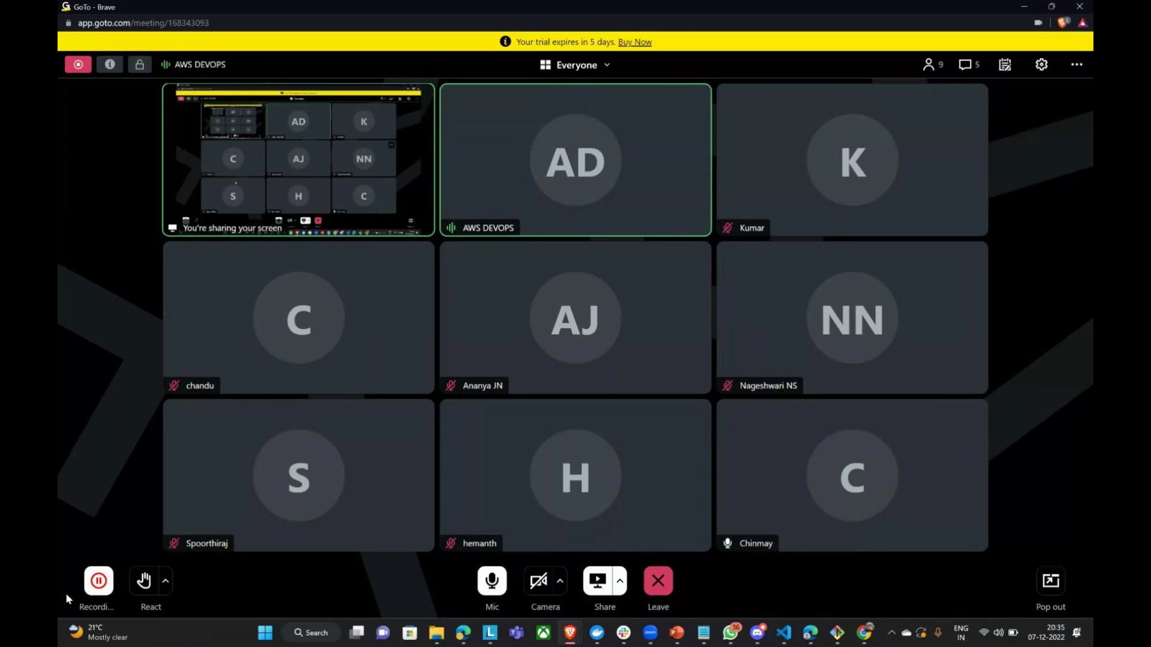
{"action": "left_click", "coordinate": [1027, 6]}
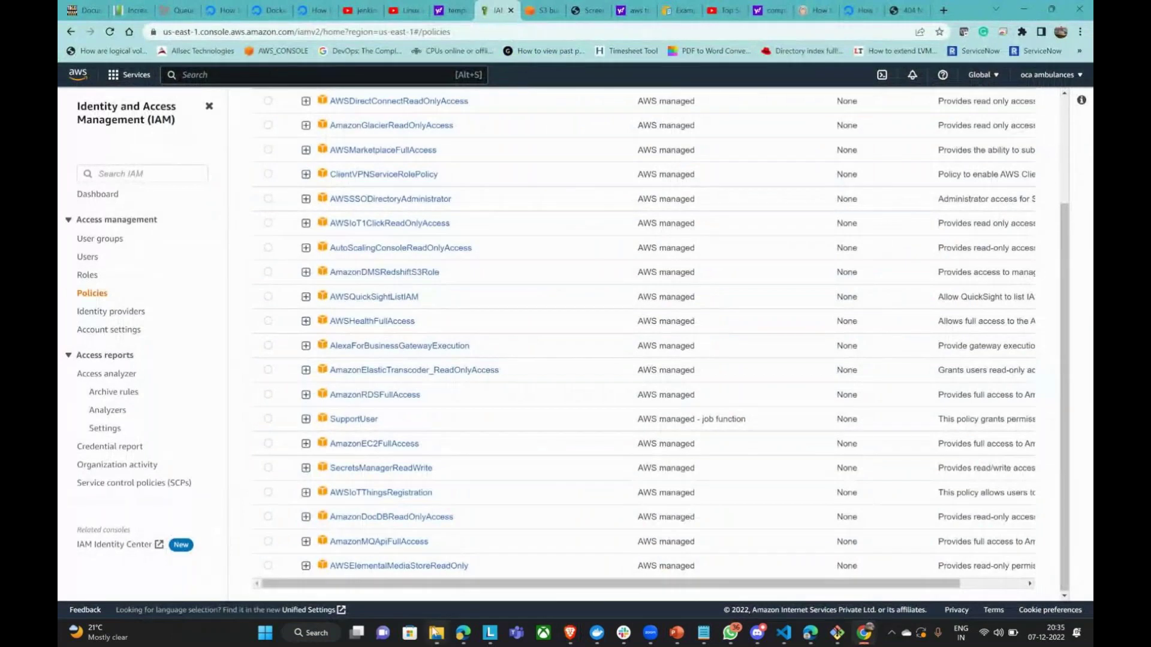
{"action": "left_click", "coordinate": [463, 632]}
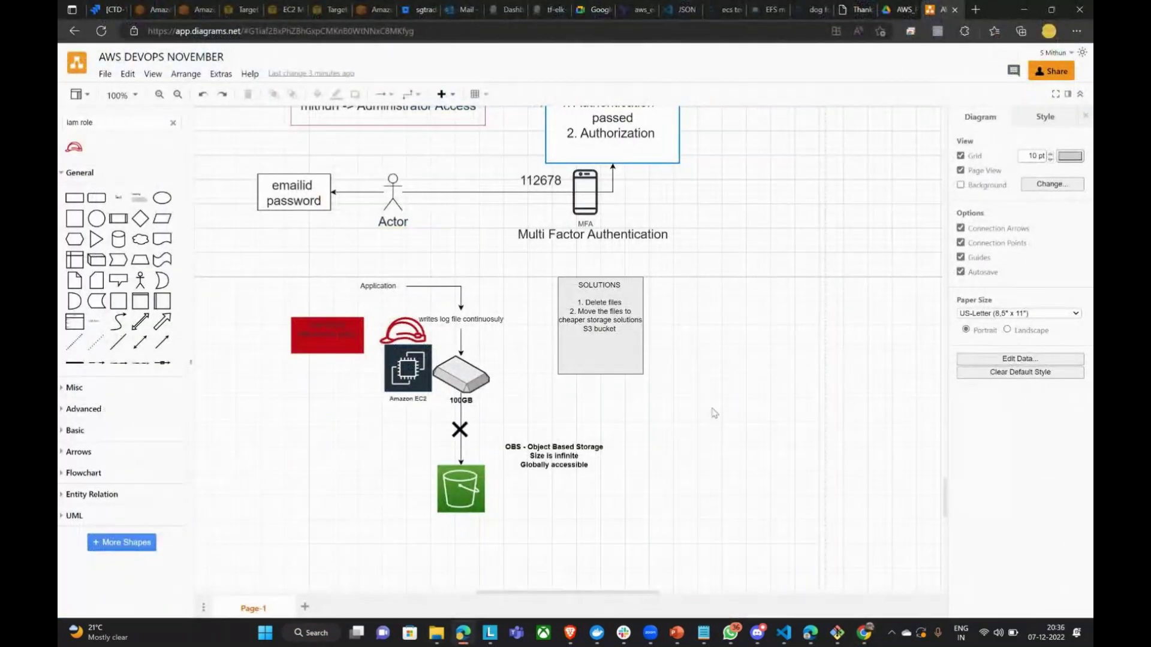
{"action": "scroll", "coordinate": [719, 408], "scroll_direction": "up", "scroll_amount": 4}
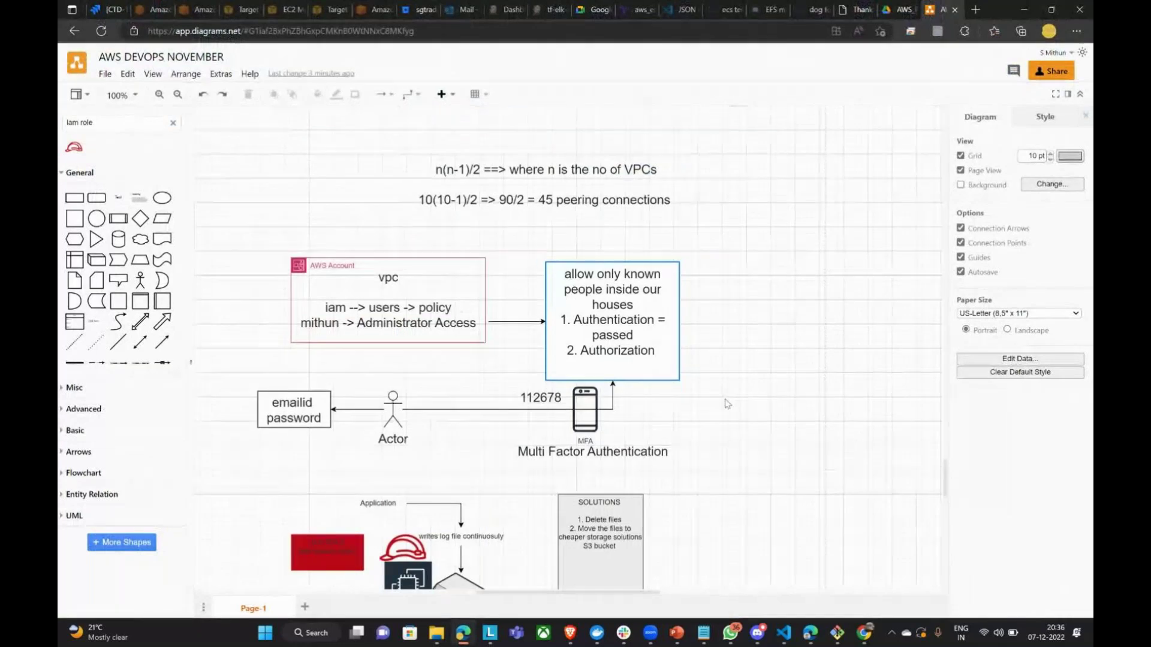
{"action": "scroll", "coordinate": [728, 404], "scroll_direction": "down", "scroll_amount": 3}
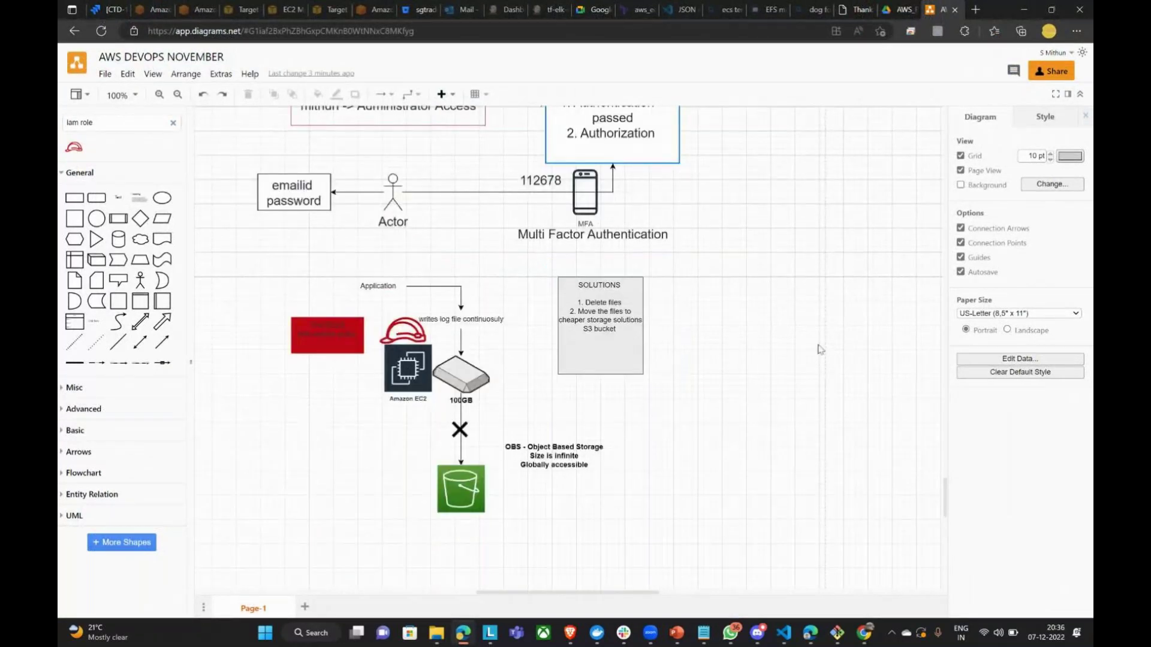
{"action": "scroll", "coordinate": [490, 358], "scroll_direction": "down", "scroll_amount": 1}
{"action": "scroll", "coordinate": [490, 358], "scroll_direction": "down", "scroll_amount": 2}
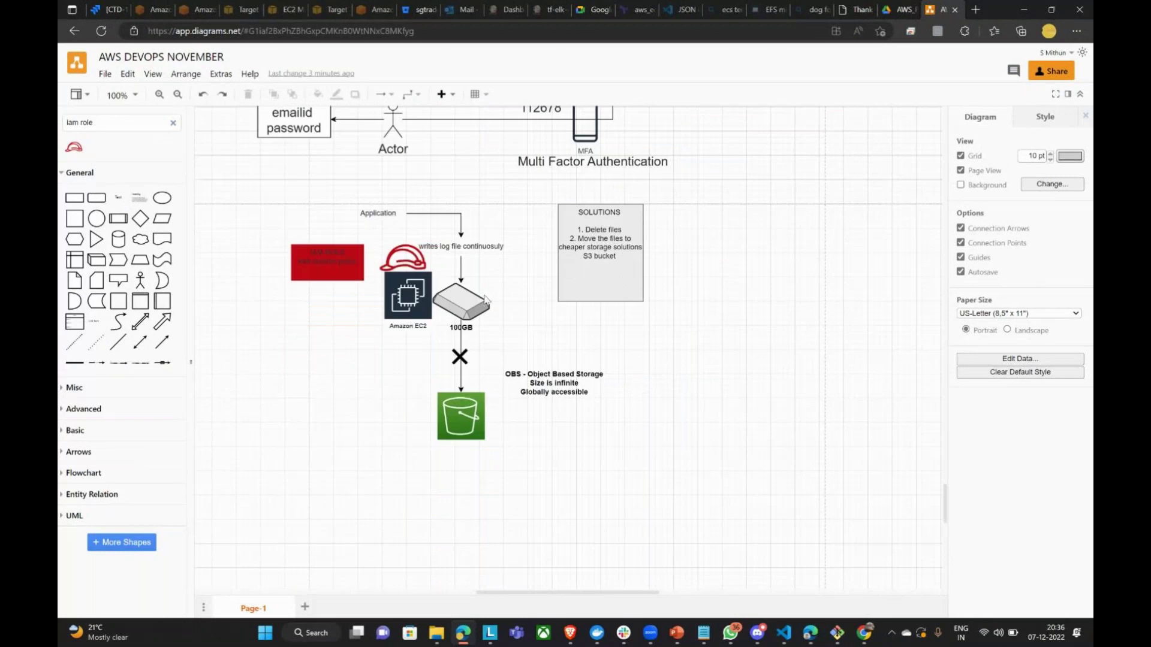
{"action": "left_click", "coordinate": [486, 300]}
{"action": "left_click", "coordinate": [408, 295]}
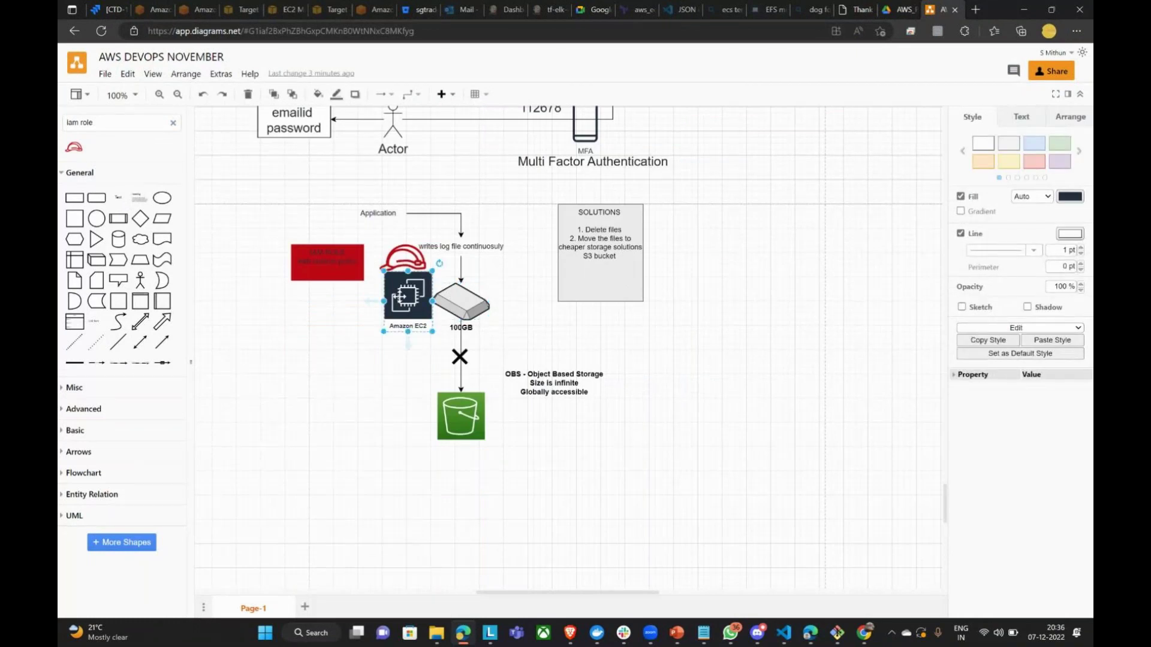
{"action": "scroll", "coordinate": [474, 372], "scroll_direction": "up", "scroll_amount": 3}
{"action": "left_click", "coordinate": [473, 371]}
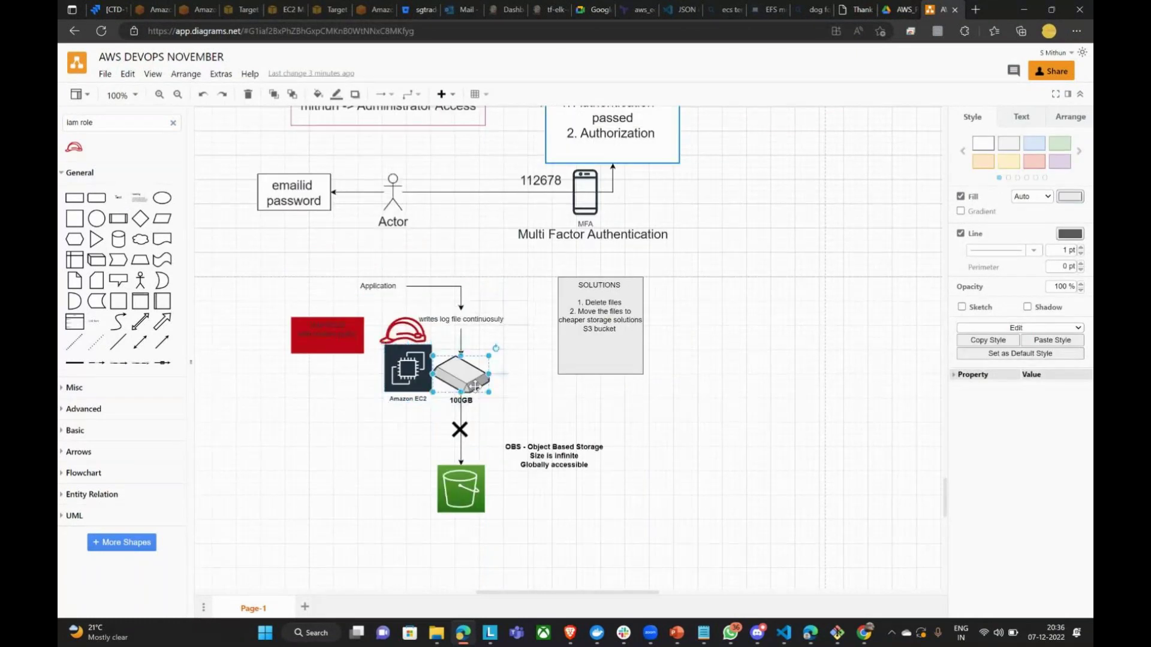
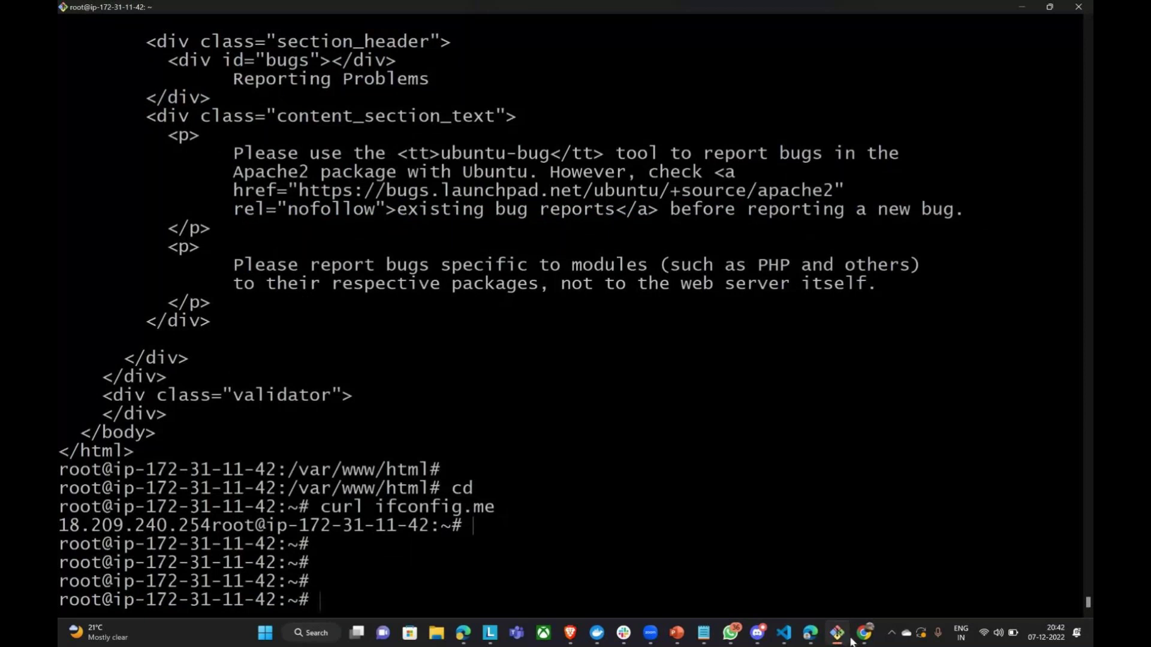
Step: Look up the instance's public IP again with curl ifconfig.me
{"action": "type", "text": "curl ifconfig.me"}
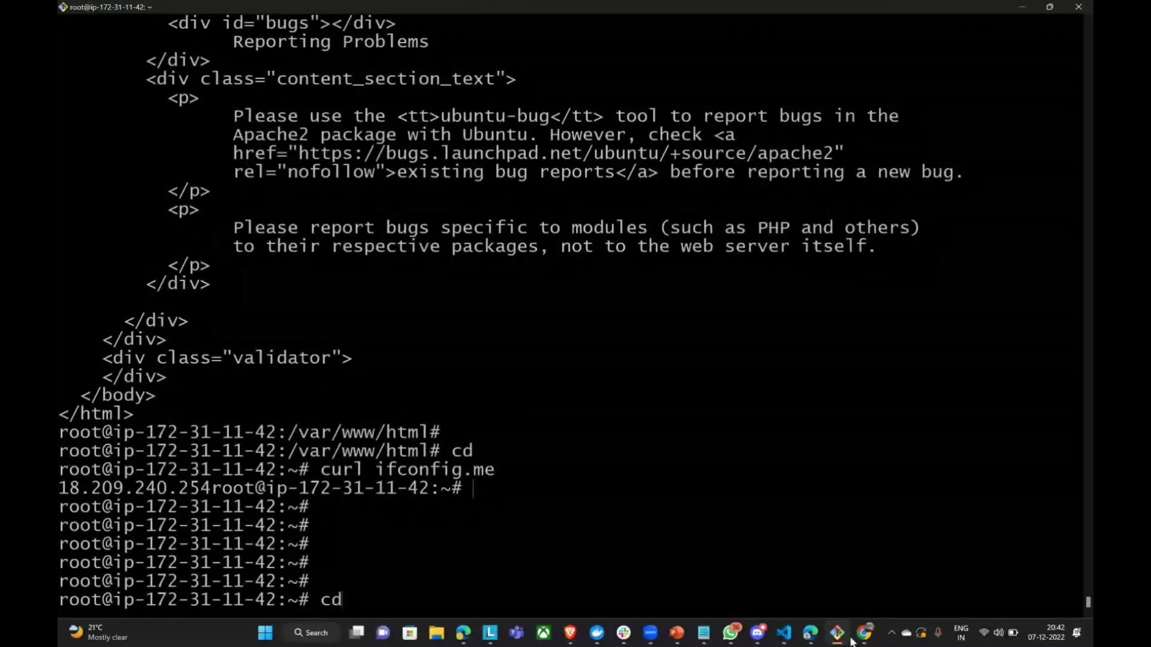
{"action": "key", "text": "Return"}
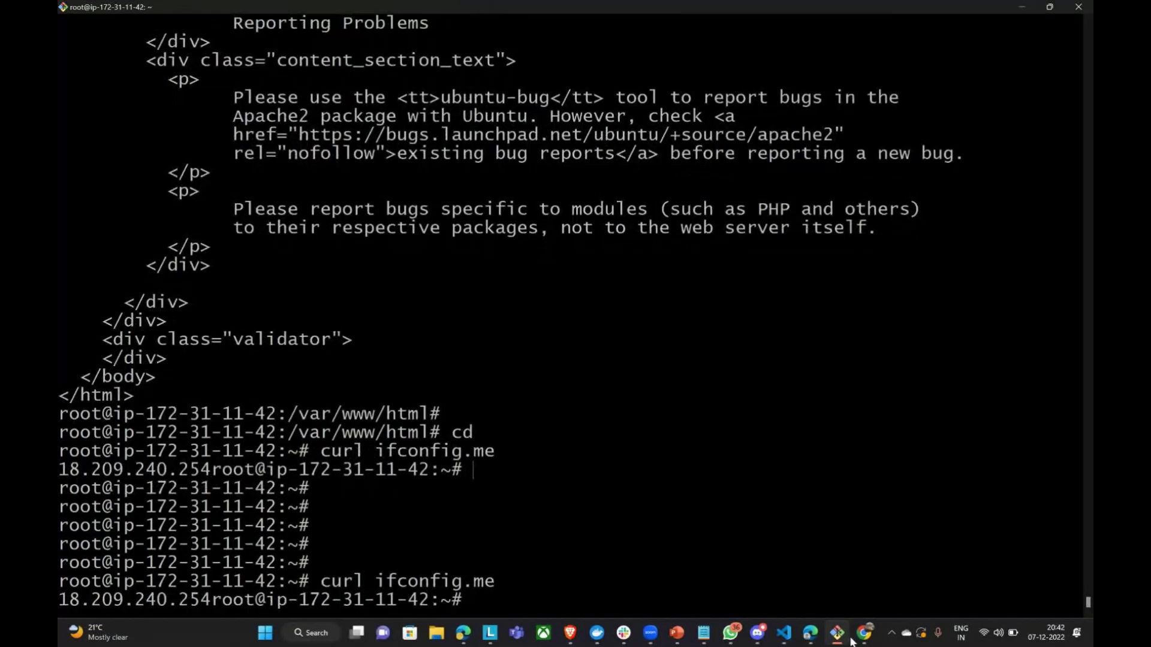
{"action": "type", "text": "18.209.240.254"}
{"action": "key", "text": "Return"}
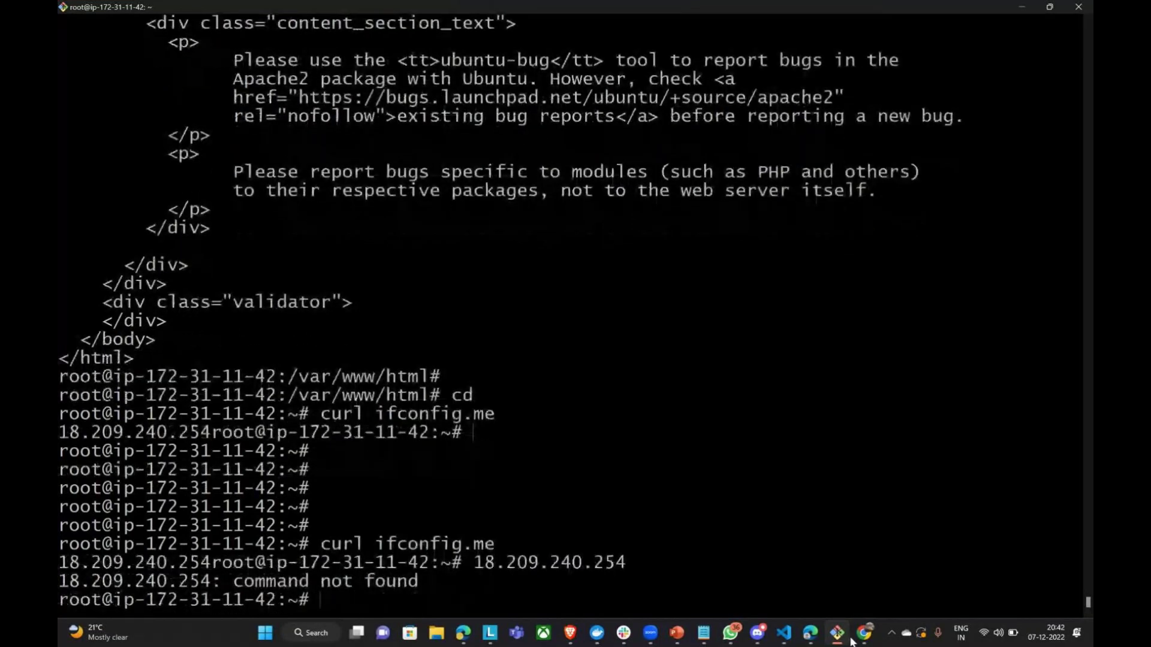
Step: Clear the terminal and list the home directory, which shows only snap
{"action": "key", "text": "ctrl+l"}
{"action": "type", "text": "ls"}
{"action": "key", "text": "Return"}
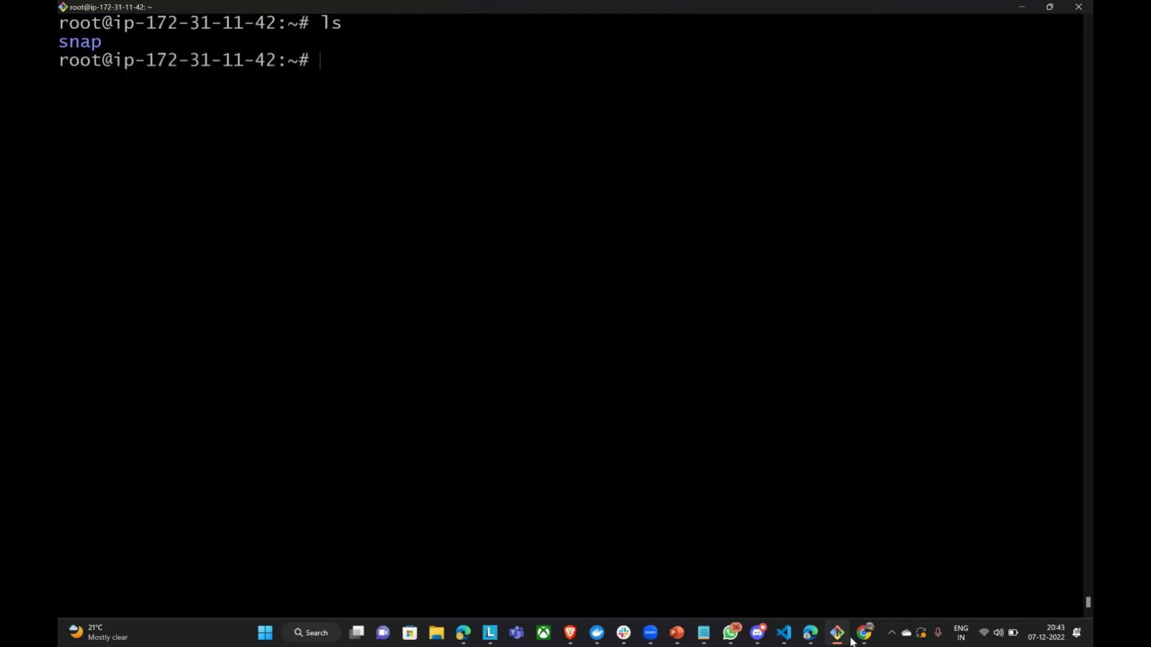
Step: Create app1.log through app100.log with touch app{1..100}.log
{"action": "type", "text": "touch fi"}
{"action": "key", "text": "BackSpace"}
{"action": "key", "text": "BackSpace"}
{"action": "type", "text": "fil"}
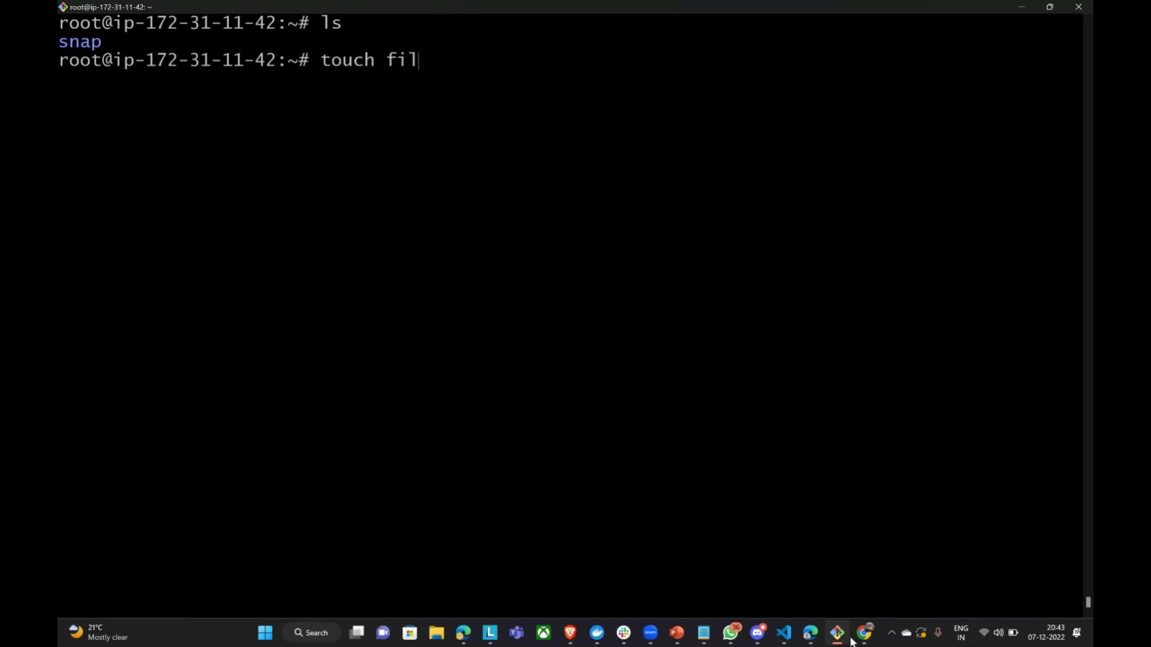
{"action": "key", "text": "BackSpace"}
{"action": "key", "text": "BackSpace"}
{"action": "key", "text": "BackSpace"}
{"action": "type", "text": "app{1..100}"}
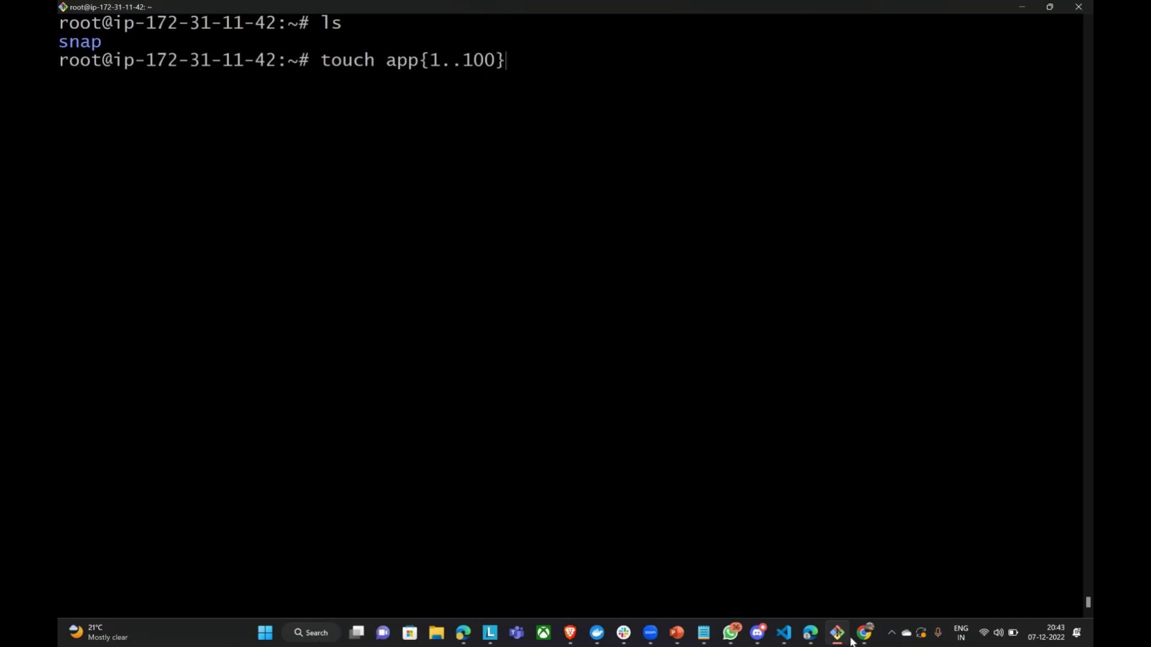
{"action": "type", "text": ".log"}
{"action": "left_click", "coordinate": [570, 632]}
{"action": "left_click", "coordinate": [555, 563]}
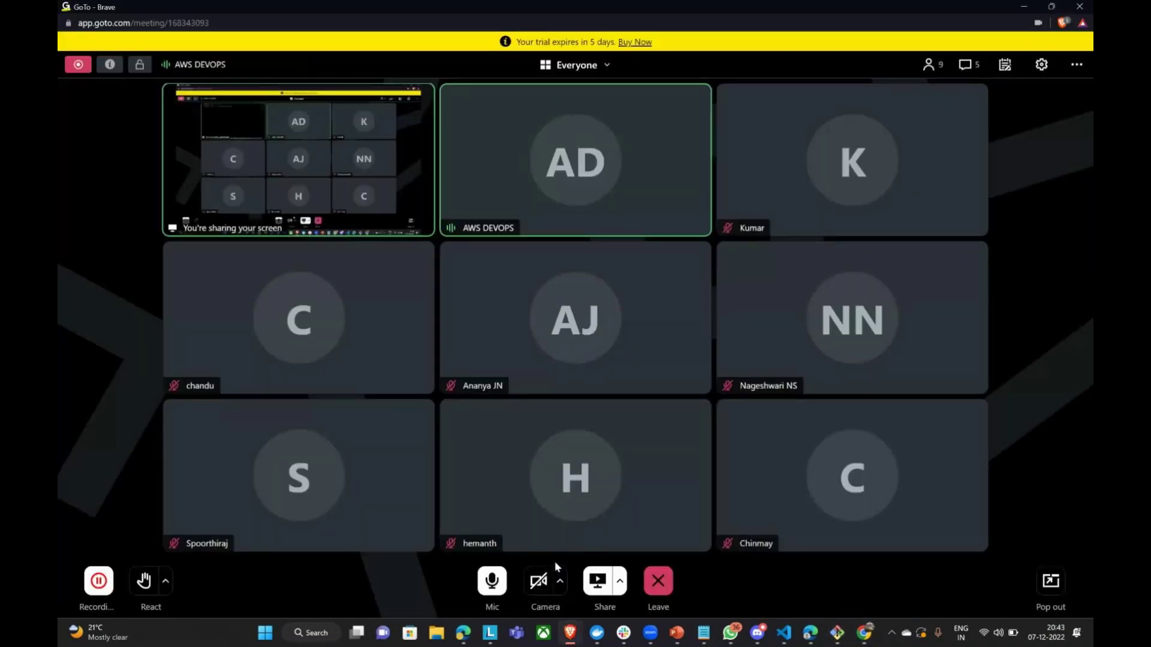
{"action": "left_click", "coordinate": [1024, 6]}
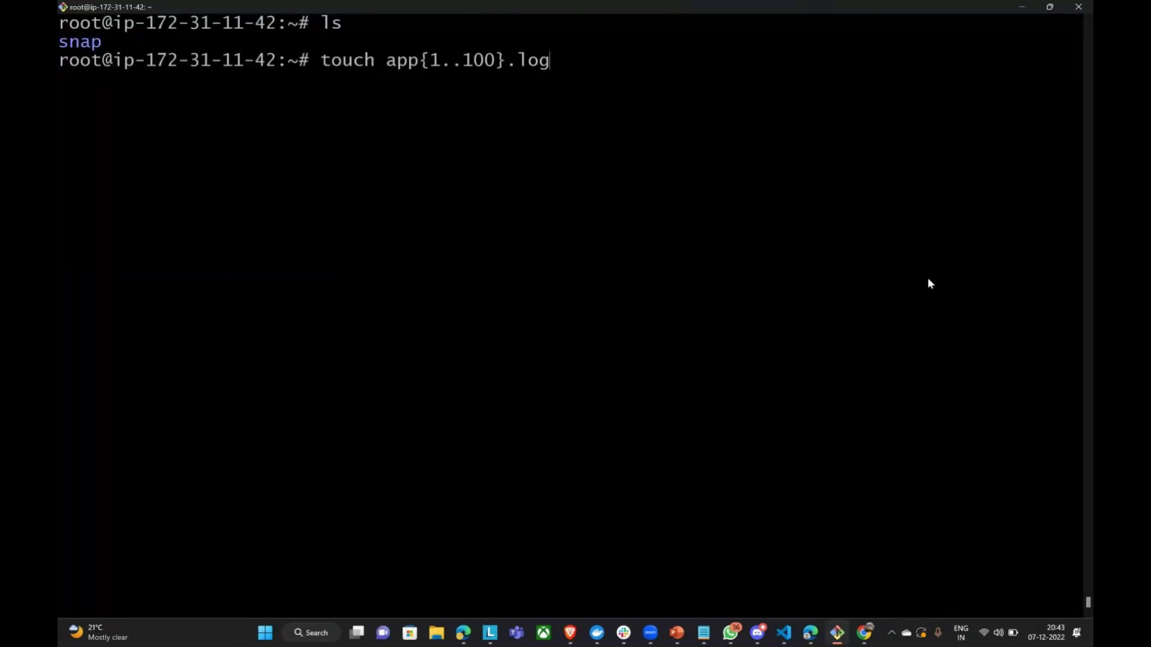
{"action": "key", "text": "Return"}
Step: List the new .log files and highlight the listing
{"action": "type", "text": "ls"}
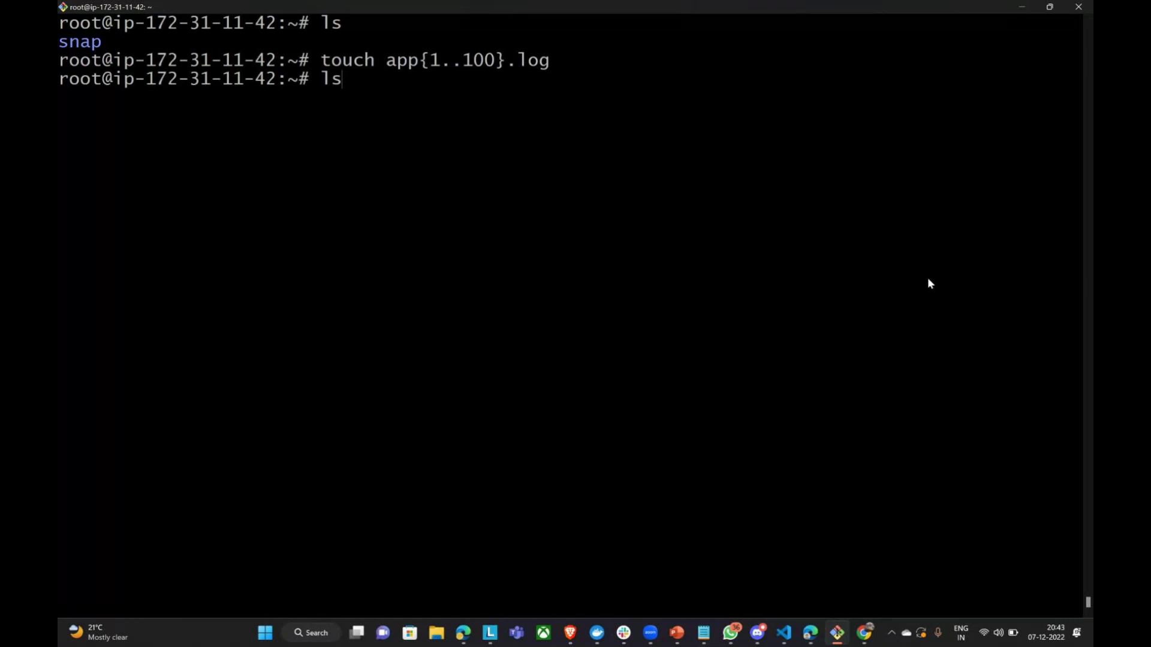
{"action": "key", "text": "Return"}
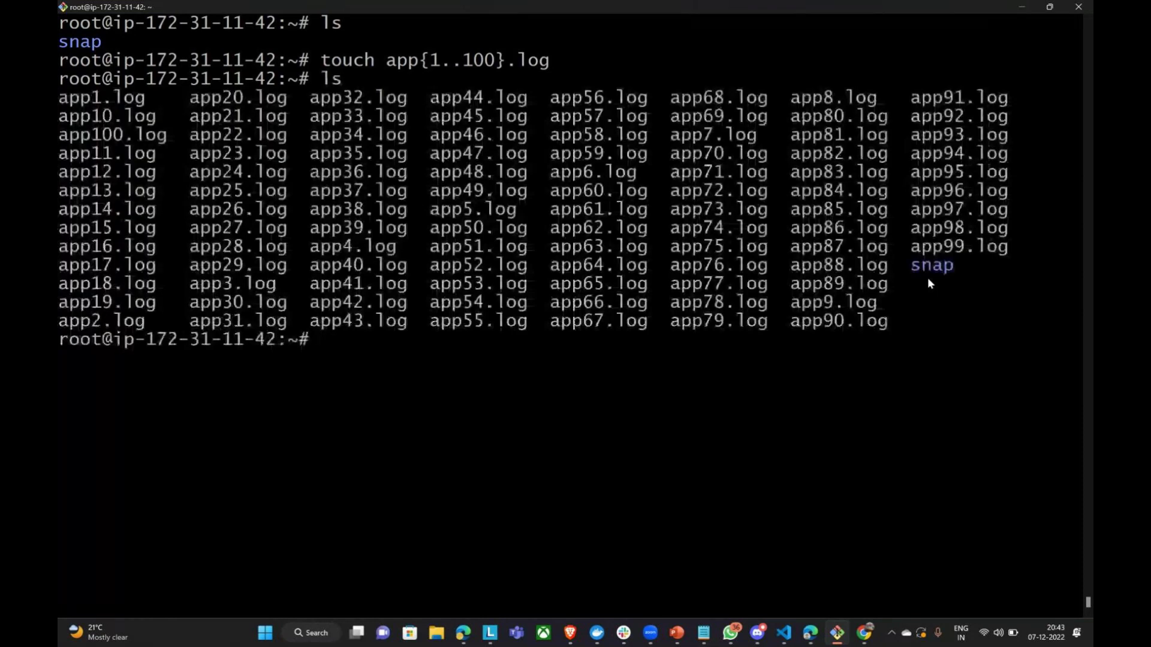
{"action": "left_click_drag", "start_coordinate": [59, 23], "coordinate": [102, 41]}
{"action": "left_click_drag", "start_coordinate": [59, 78], "coordinate": [660, 287]}
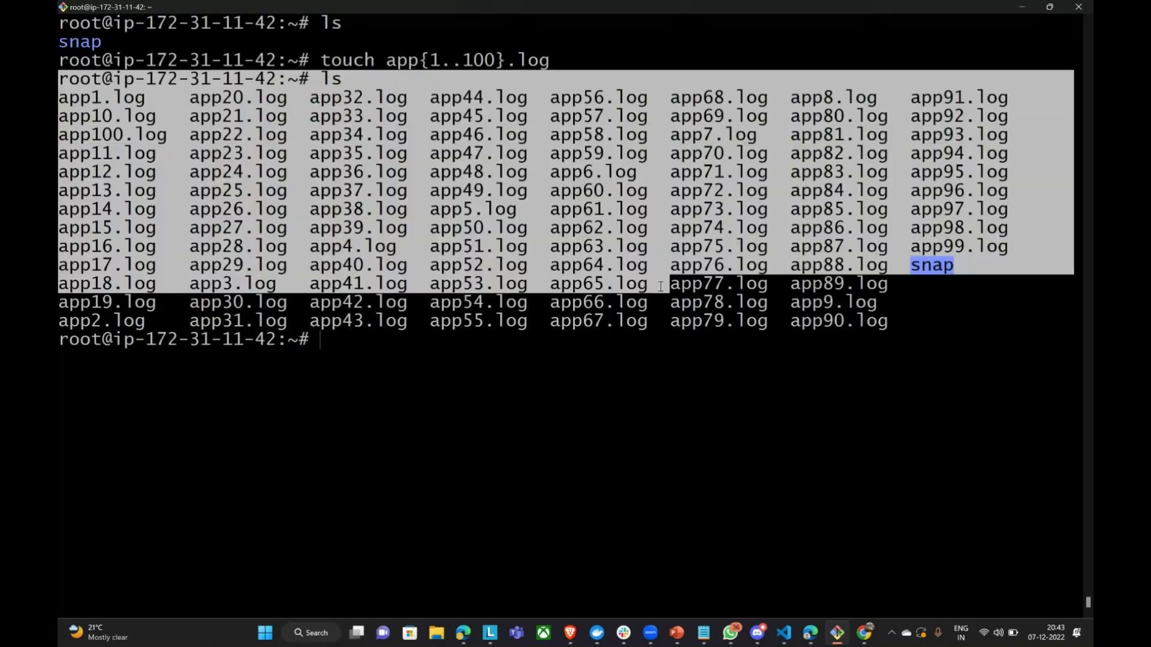
{"action": "left_click", "coordinate": [833, 367]}
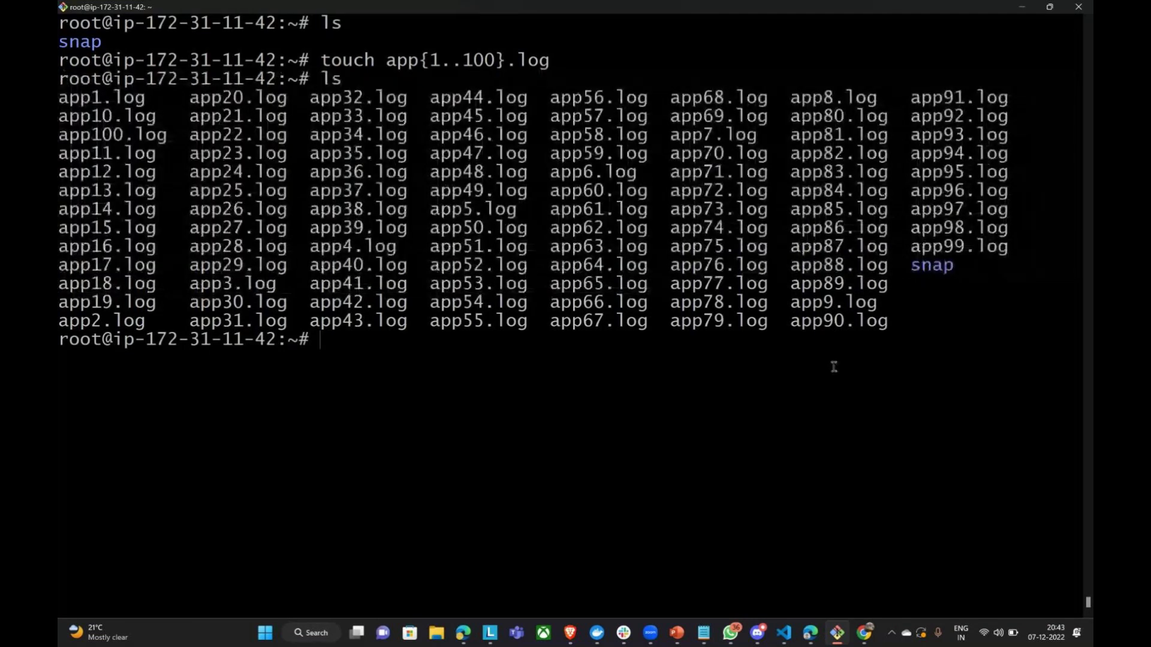
Step: Create matching .xml and .htppd files for app1–app100 by editing the recalled touch command
{"action": "type", "text": "ls"}
{"action": "key", "text": "Up"}
{"action": "key", "text": "Up"}
{"action": "key", "text": "BackSpace"}
{"action": "key", "text": "BackSpace"}
{"action": "key", "text": "BackSpace"}
{"action": "type", "text": "xml"}
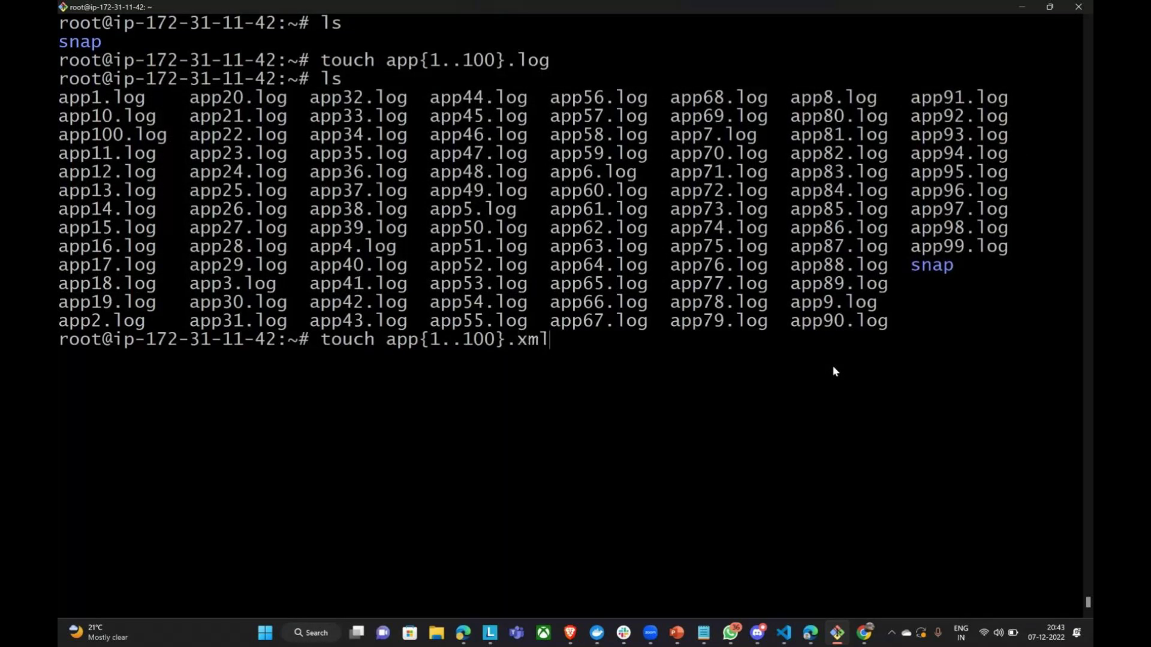
{"action": "key", "text": "Return"}
{"action": "key", "text": "Up"}
{"action": "key", "text": "BackSpace"}
{"action": "key", "text": "BackSpace"}
{"action": "key", "text": "BackSpace"}
{"action": "type", "text": "ht"}
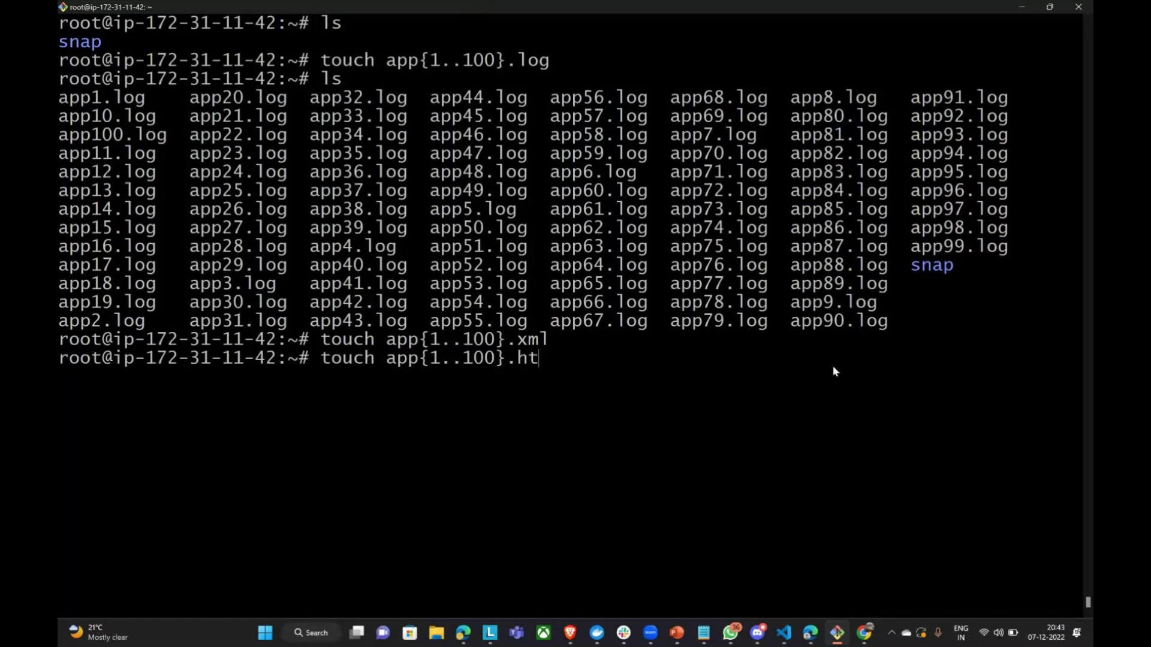
{"action": "type", "text": "ppd"}
{"action": "key", "text": "Return"}
Step: Create the app1–app100 .logger files and list all the app files
{"action": "key", "text": "Up"}
{"action": "key", "text": "BackSpace"}
{"action": "key", "text": "BackSpace"}
{"action": "key", "text": "BackSpace"}
{"action": "key", "text": "BackSpace"}
{"action": "key", "text": "BackSpace"}
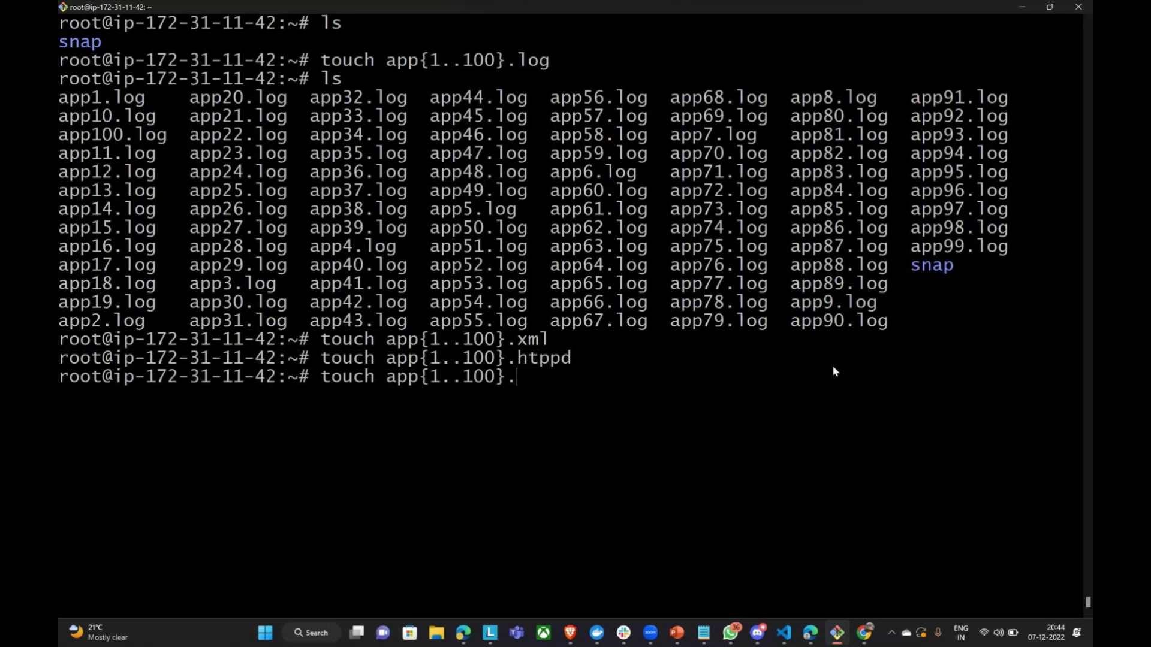
{"action": "type", "text": "logger"}
{"action": "key", "text": "Return"}
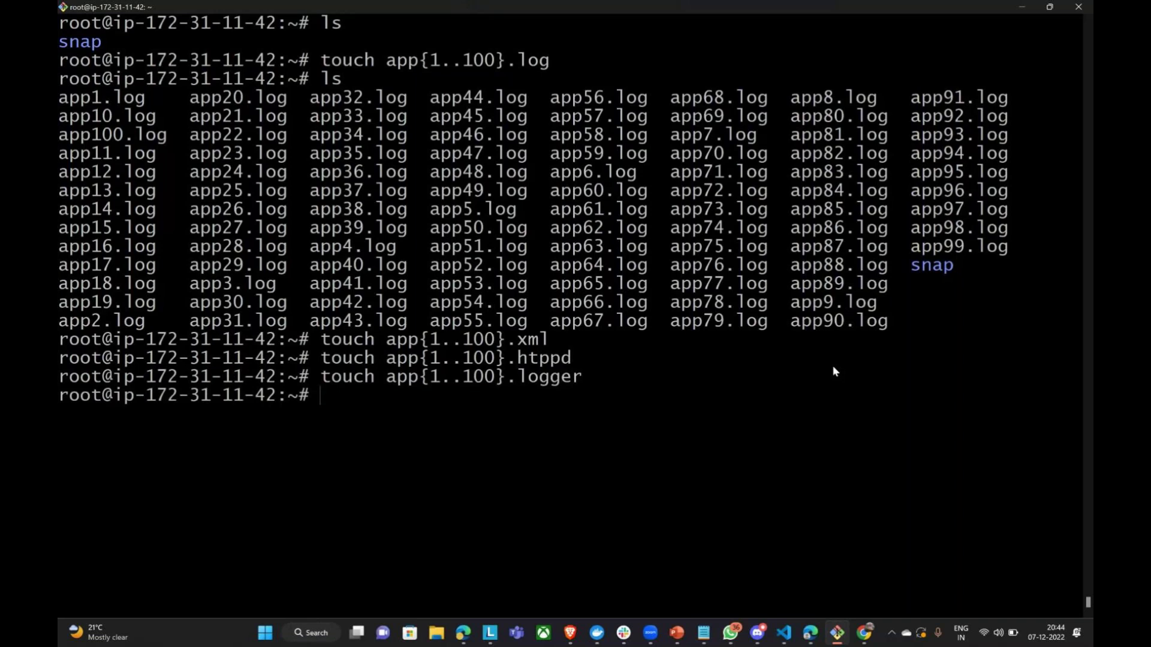
{"action": "type", "text": "ls"}
{"action": "key", "text": "Return"}
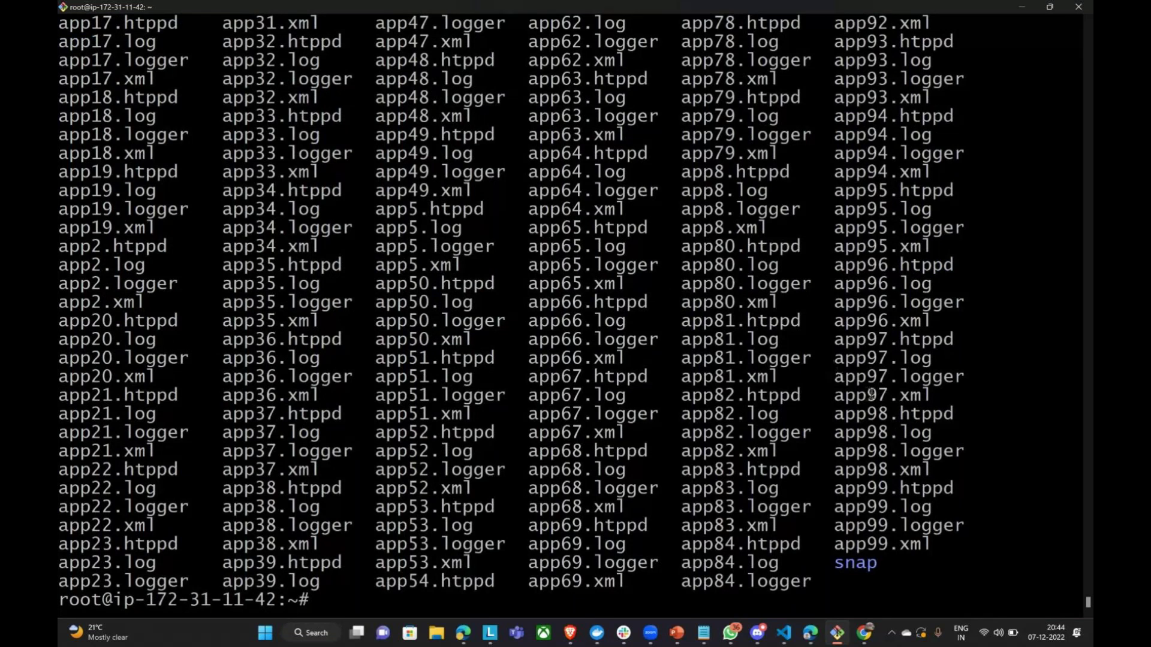
Step: Bring up the architecture sketch, pick out its S3 bucket, then go back to the EC2 console
{"action": "mouse_move", "coordinate": [676, 633]}
{"action": "left_click", "coordinate": [463, 633]}
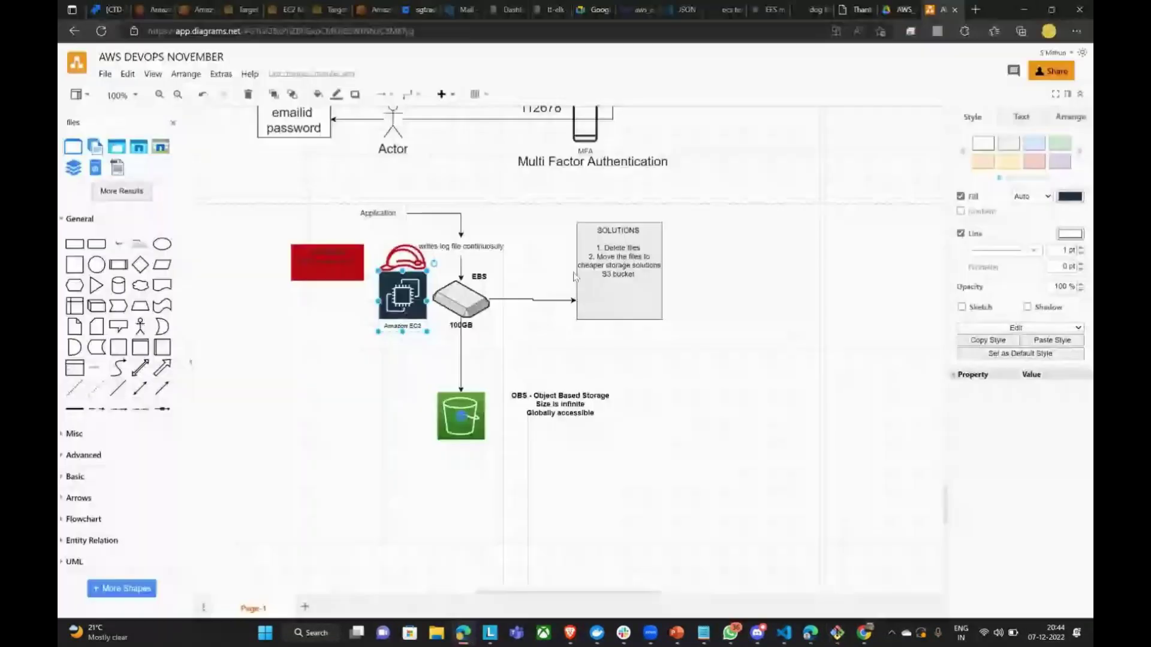
{"action": "left_click", "coordinate": [480, 436]}
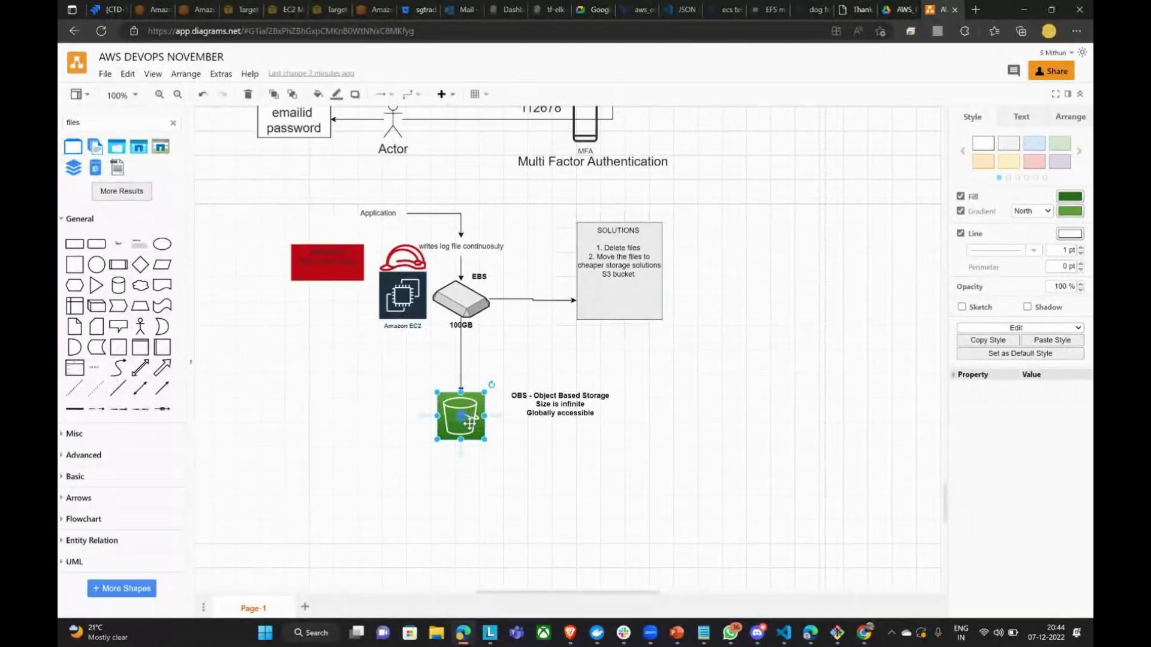
{"action": "left_click", "coordinate": [865, 634]}
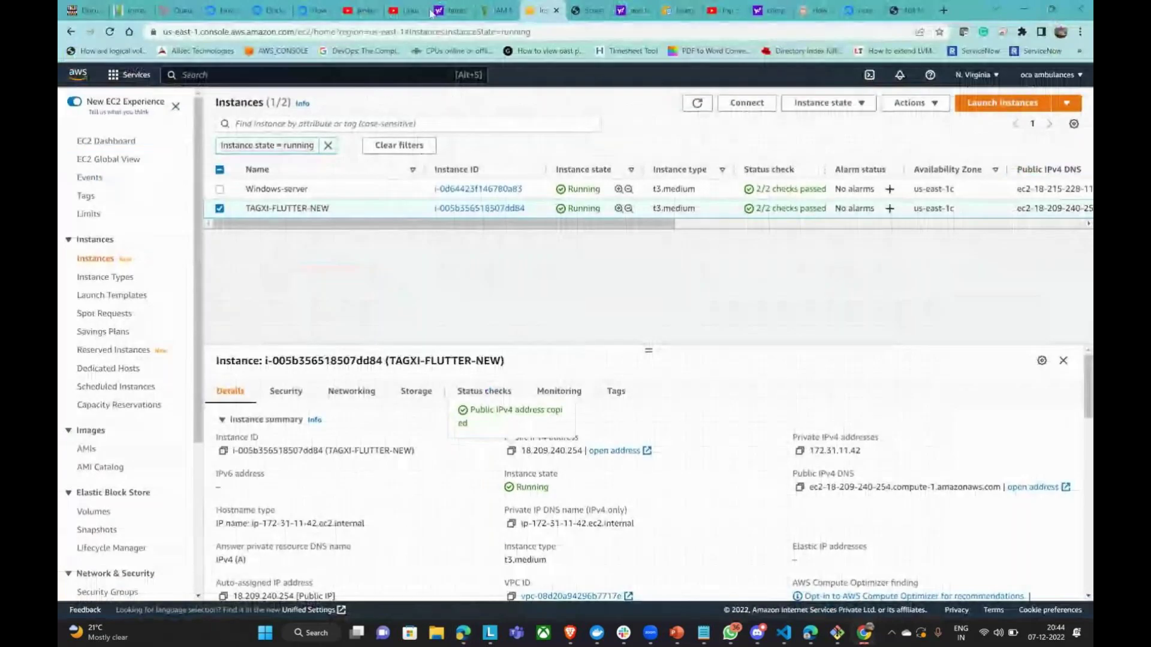
Step: Search for s3 and open the S3 service, showing the four existing buckets
{"action": "left_click", "coordinate": [308, 69]}
{"action": "type", "text": "s3"}
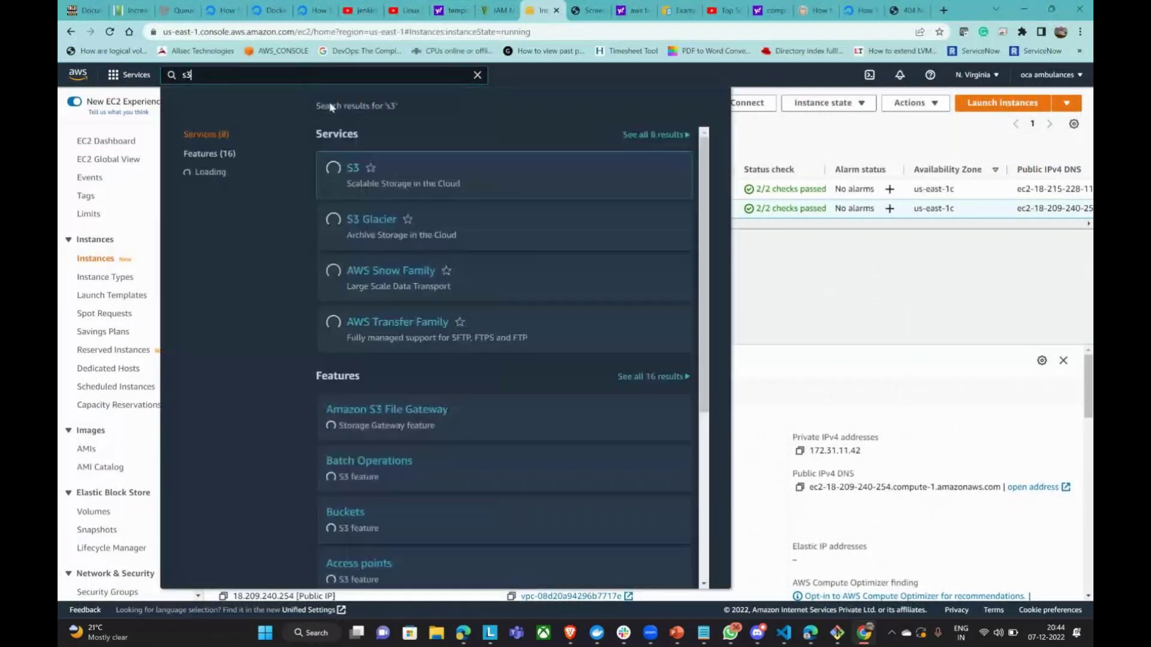
{"action": "left_click", "coordinate": [353, 170]}
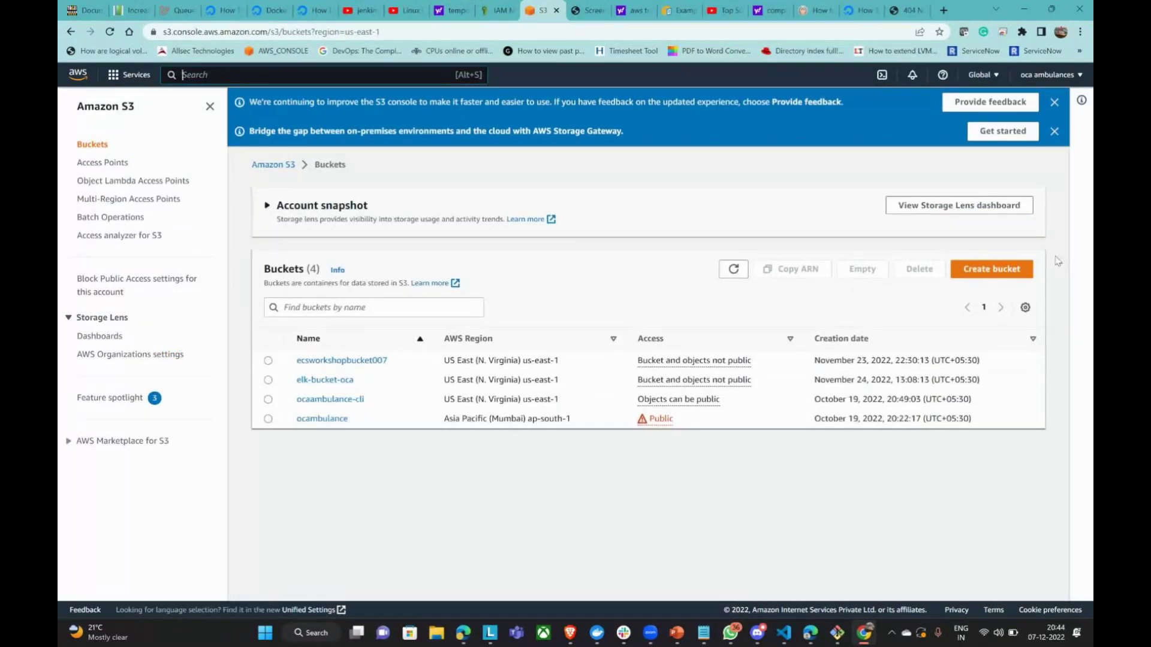
Step: Start a new bucket and name it logs-myapp-2022
{"action": "left_click", "coordinate": [1002, 269]}
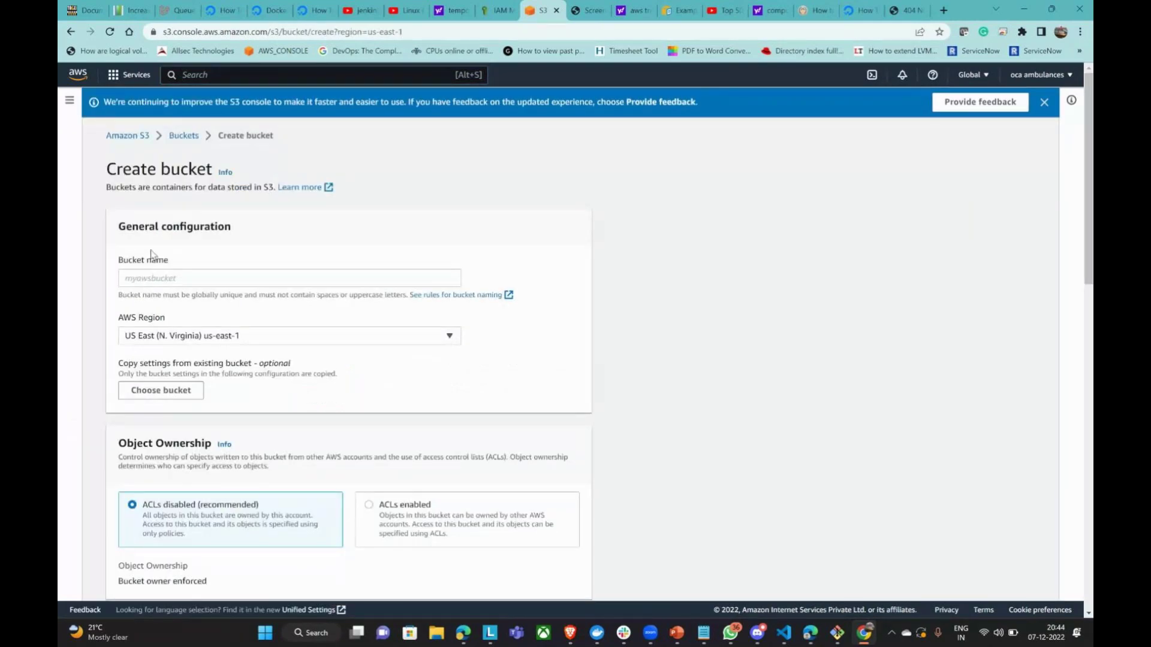
{"action": "left_click", "coordinate": [151, 278]}
{"action": "type", "text": "logs"}
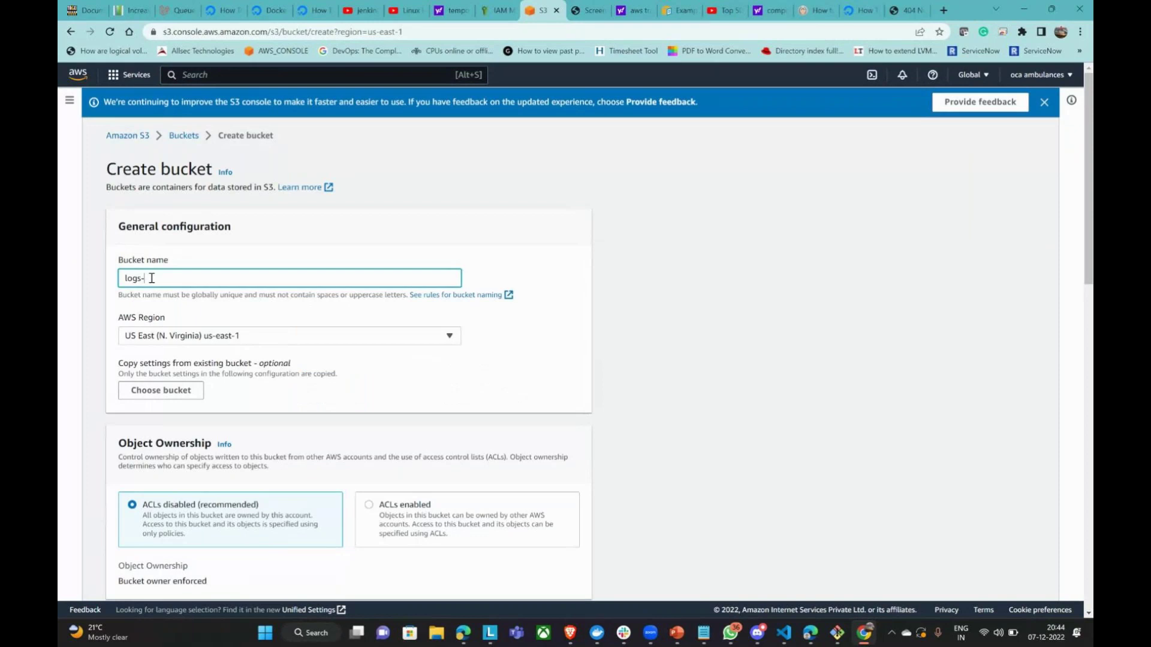
{"action": "type", "text": "-myapp-2022"}
{"action": "key", "text": "ctrl+a"}
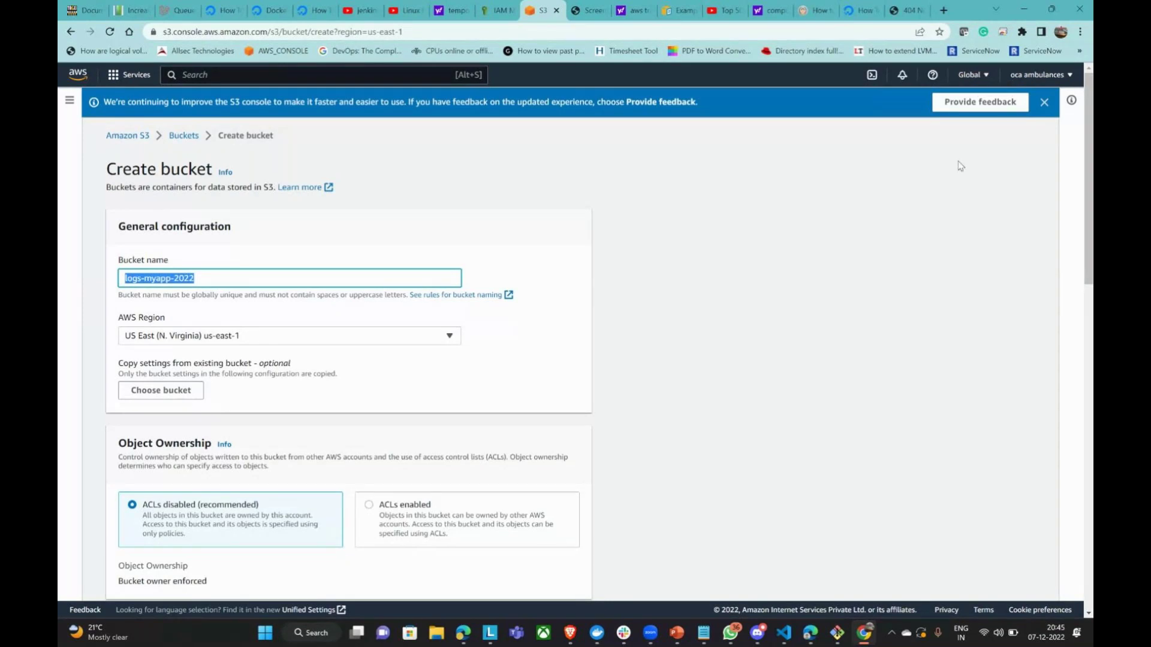
Step: Check the region list and keep US East (N. Virginia) for the bucket
{"action": "left_click", "coordinate": [969, 74]}
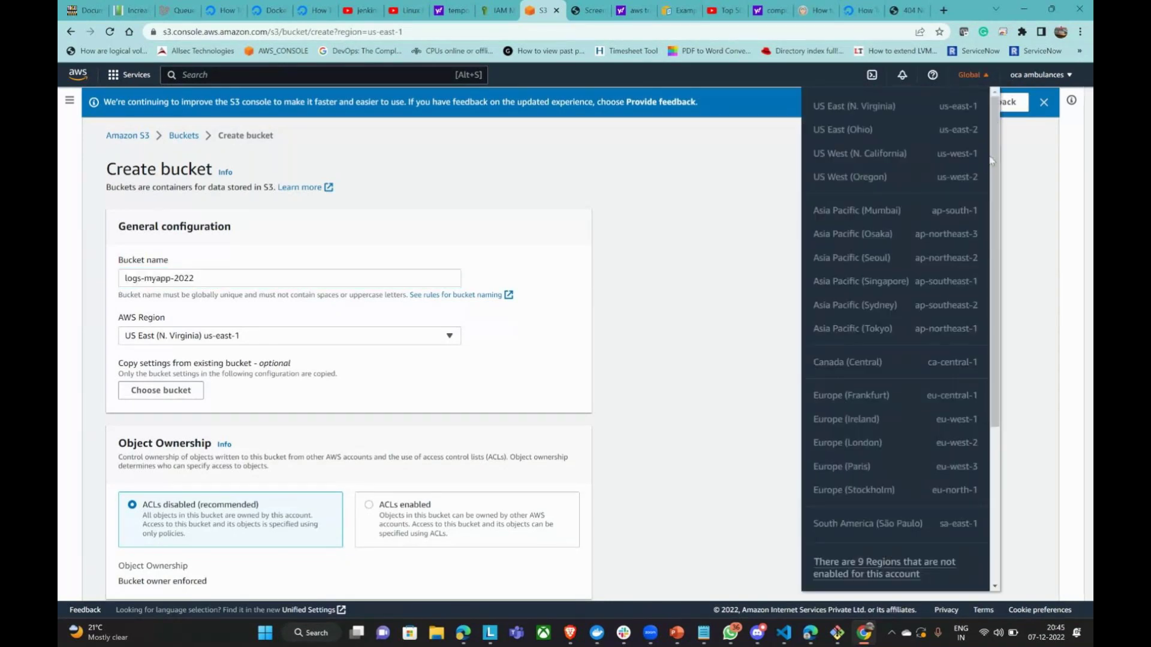
{"action": "left_click", "coordinate": [475, 291]}
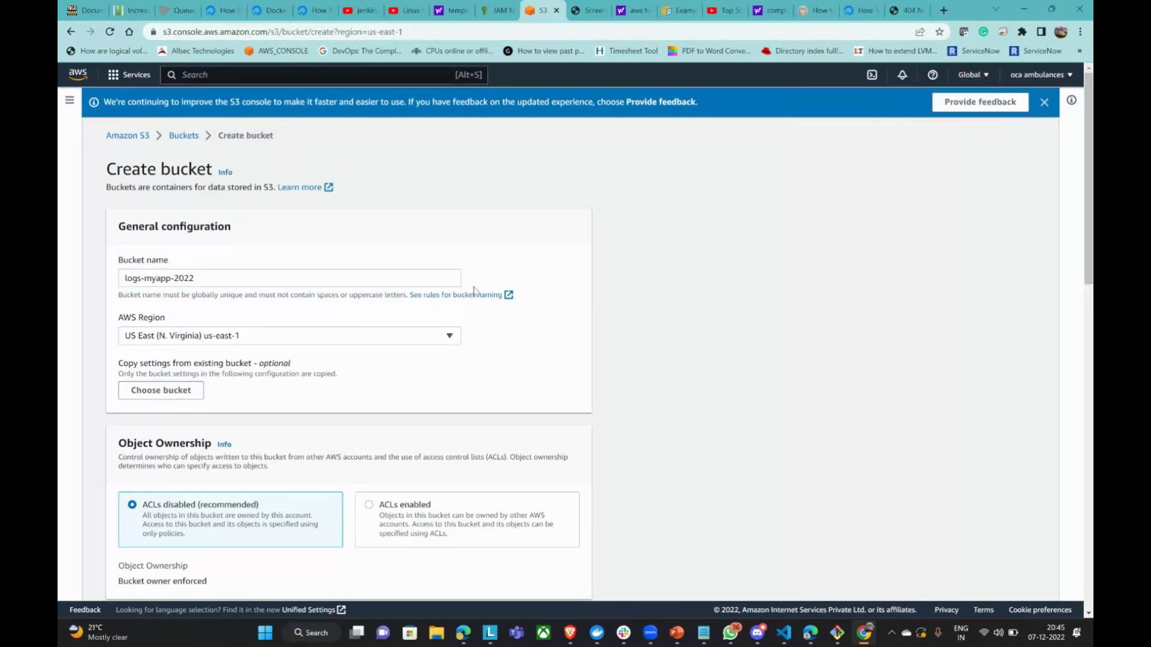
{"action": "scroll", "coordinate": [390, 337], "scroll_direction": "down", "scroll_amount": 4}
{"action": "scroll", "coordinate": [391, 337], "scroll_direction": "up", "scroll_amount": 1}
{"action": "scroll", "coordinate": [403, 332], "scroll_direction": "down", "scroll_amount": 2}
{"action": "scroll", "coordinate": [404, 332], "scroll_direction": "up", "scroll_amount": 6}
{"action": "left_click", "coordinate": [178, 336]}
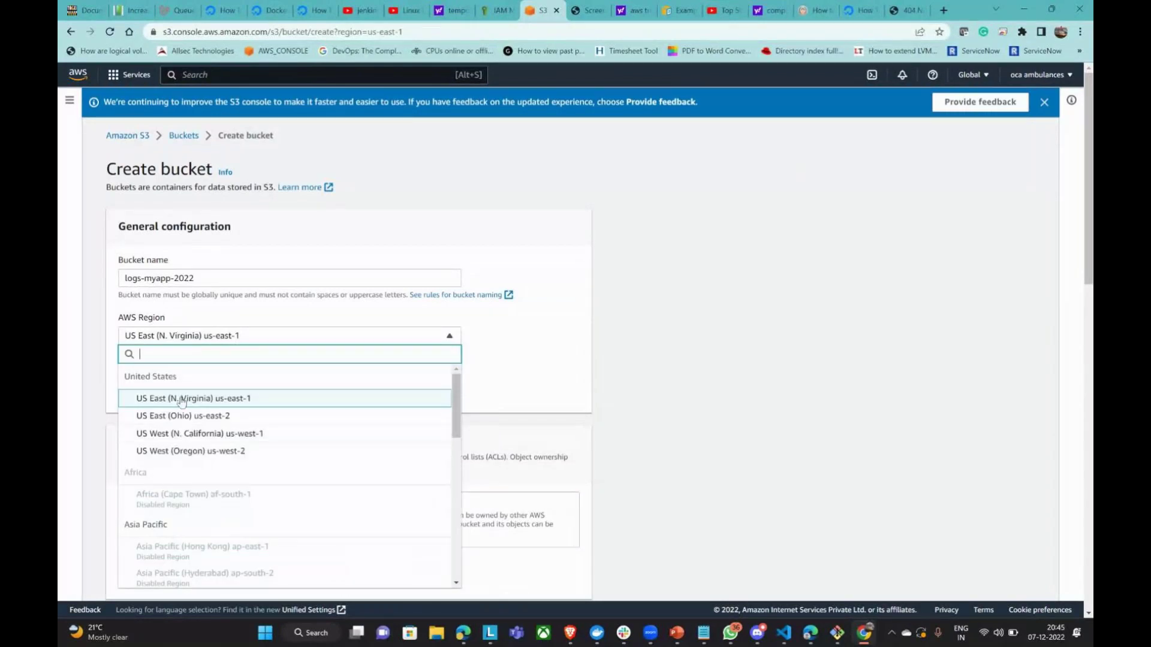
{"action": "left_click", "coordinate": [181, 398]}
Step: Reconfirm us-east-1 as the region and scroll through the default bucket settings
{"action": "scroll", "coordinate": [182, 398], "scroll_direction": "down", "scroll_amount": 2}
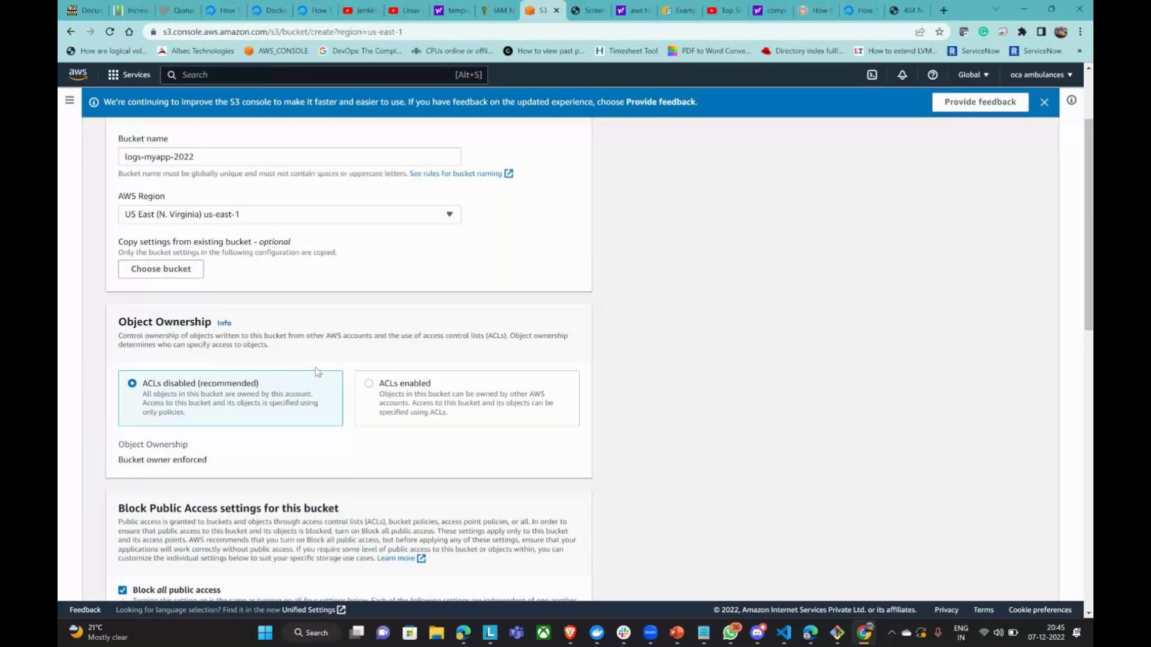
{"action": "scroll", "coordinate": [318, 372], "scroll_direction": "up", "scroll_amount": 2}
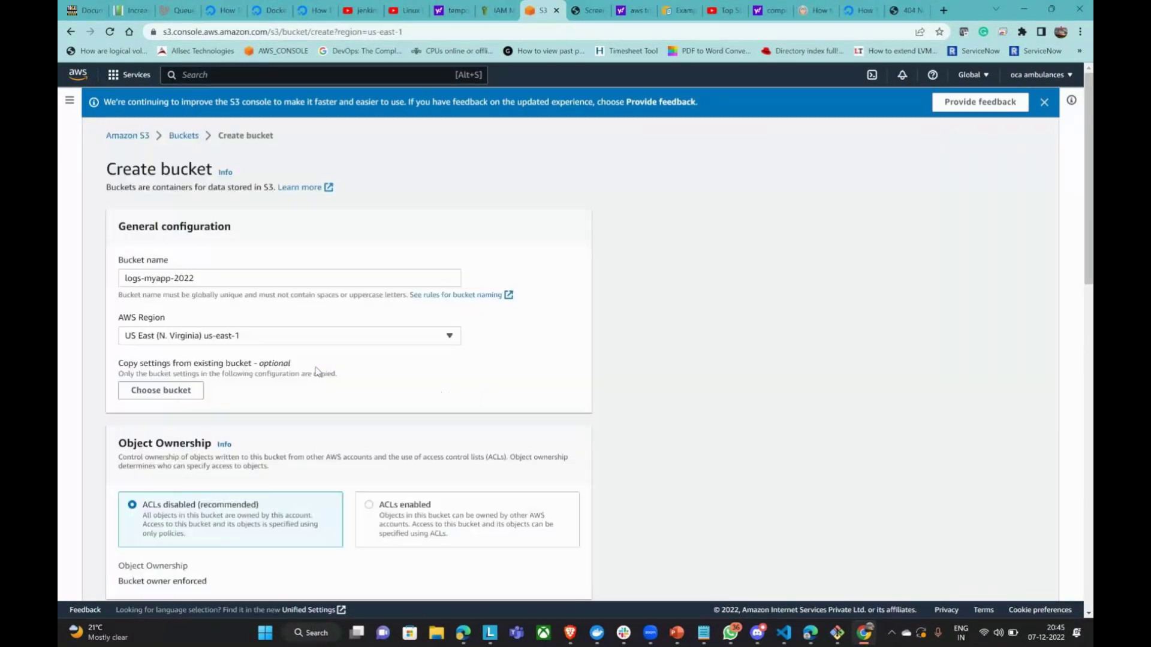
{"action": "left_click", "coordinate": [293, 337]}
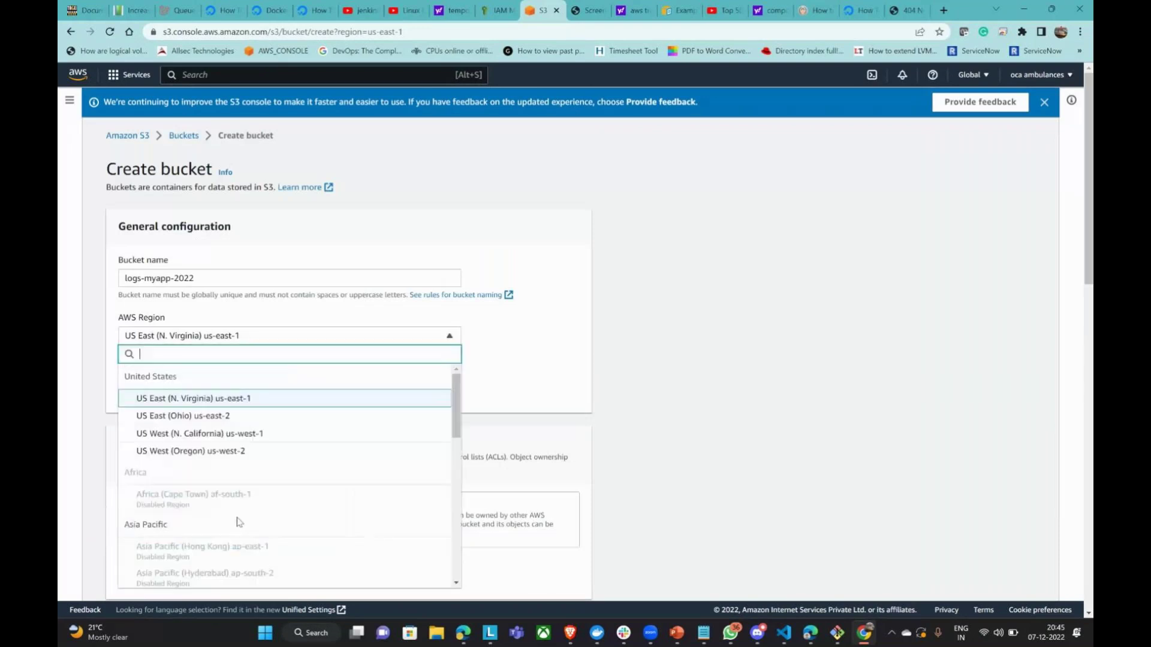
{"action": "left_click", "coordinate": [858, 216]}
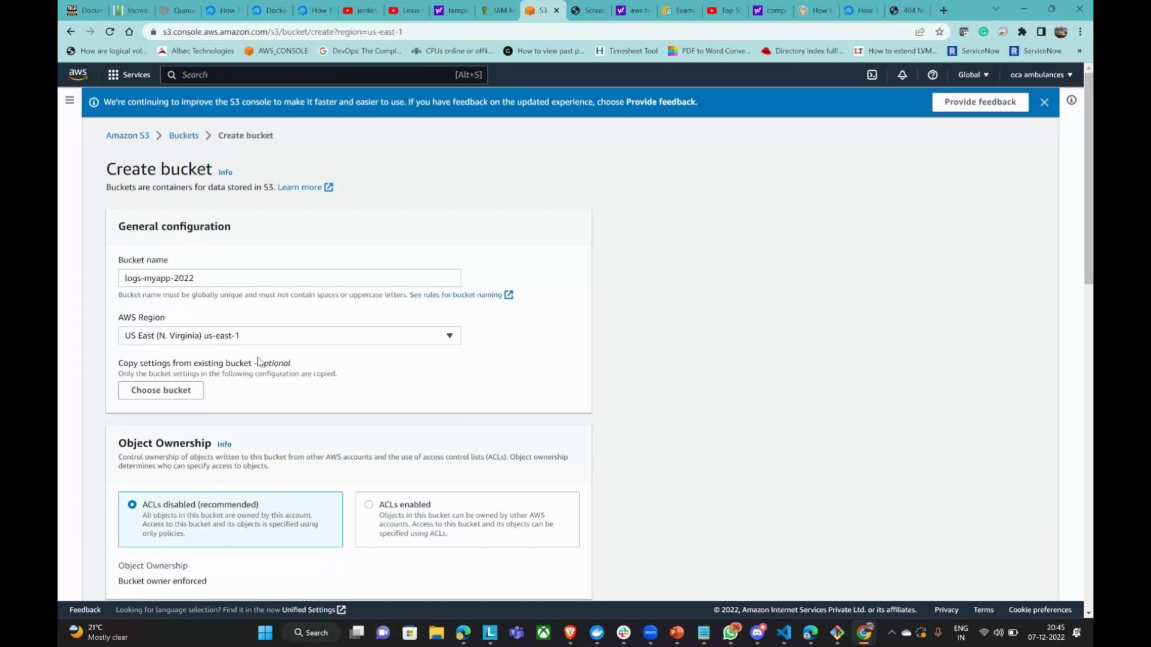
{"action": "scroll", "coordinate": [451, 283], "scroll_direction": "down", "scroll_amount": 2}
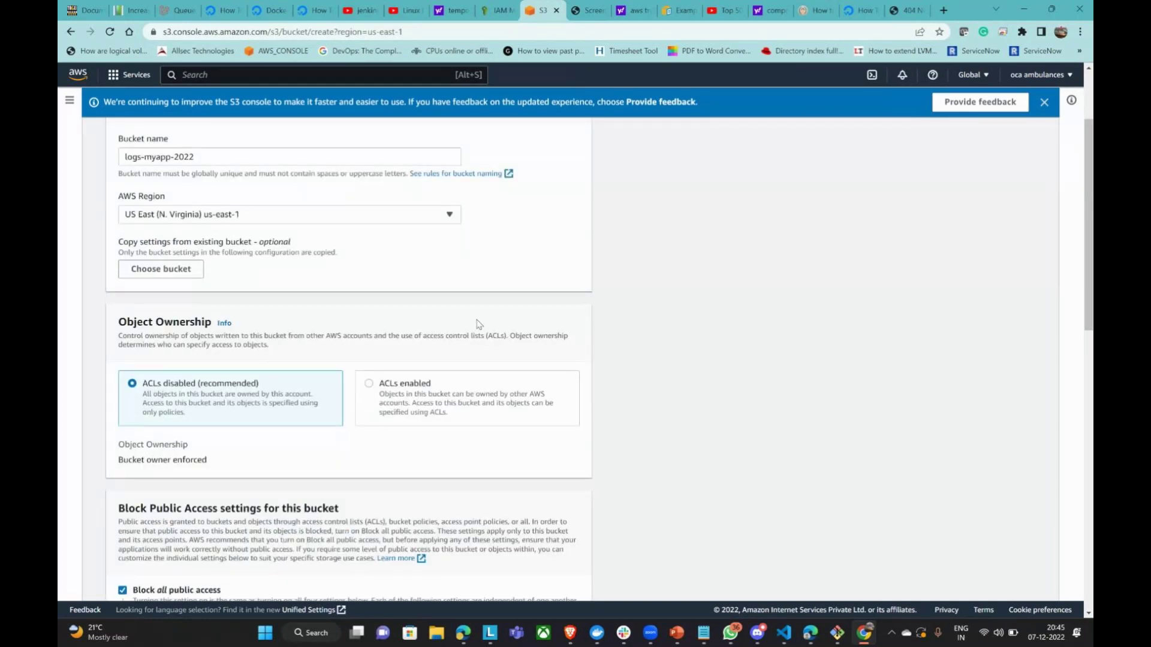
{"action": "scroll", "coordinate": [477, 324], "scroll_direction": "down", "scroll_amount": 15}
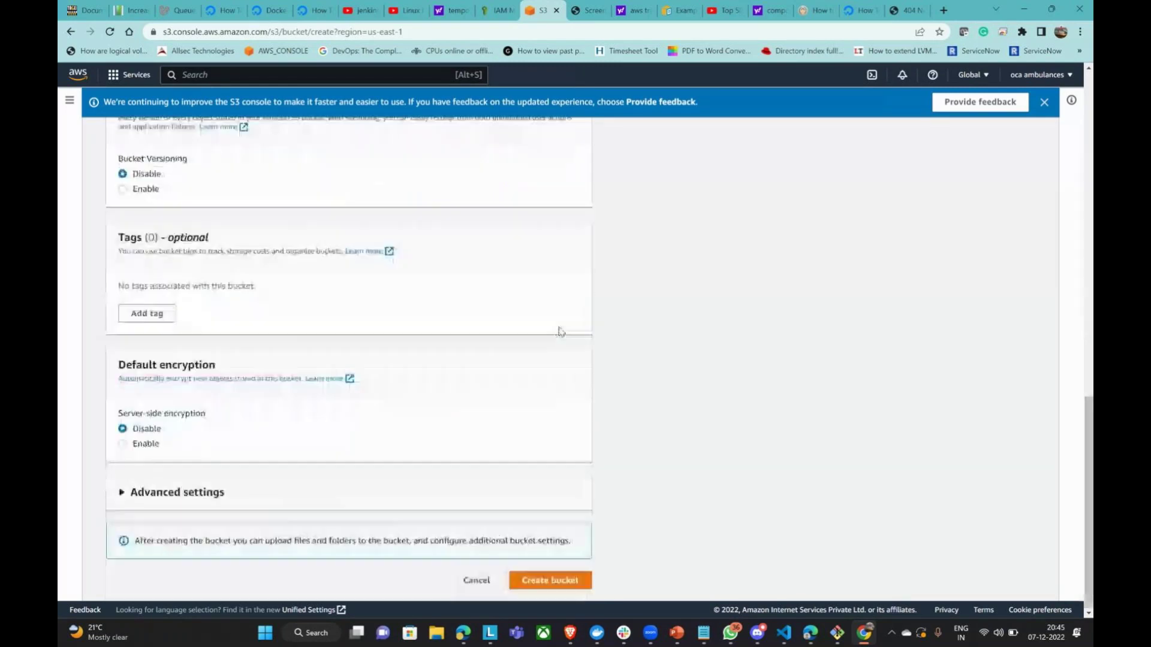
{"action": "scroll", "coordinate": [149, 432], "scroll_direction": "up", "scroll_amount": 20}
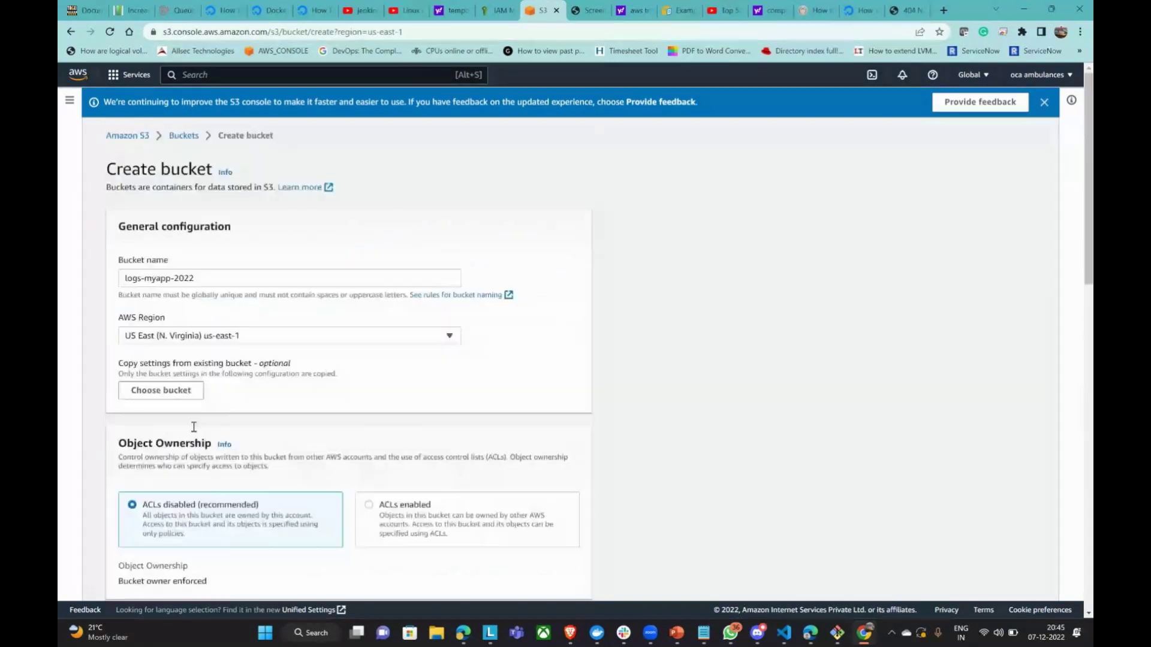
{"action": "scroll", "coordinate": [193, 427], "scroll_direction": "down", "scroll_amount": 15}
Step: Create logs-myapp-2022, review its confirmation, open it to see no objects, and return to the diagram
{"action": "left_click", "coordinate": [556, 580]}
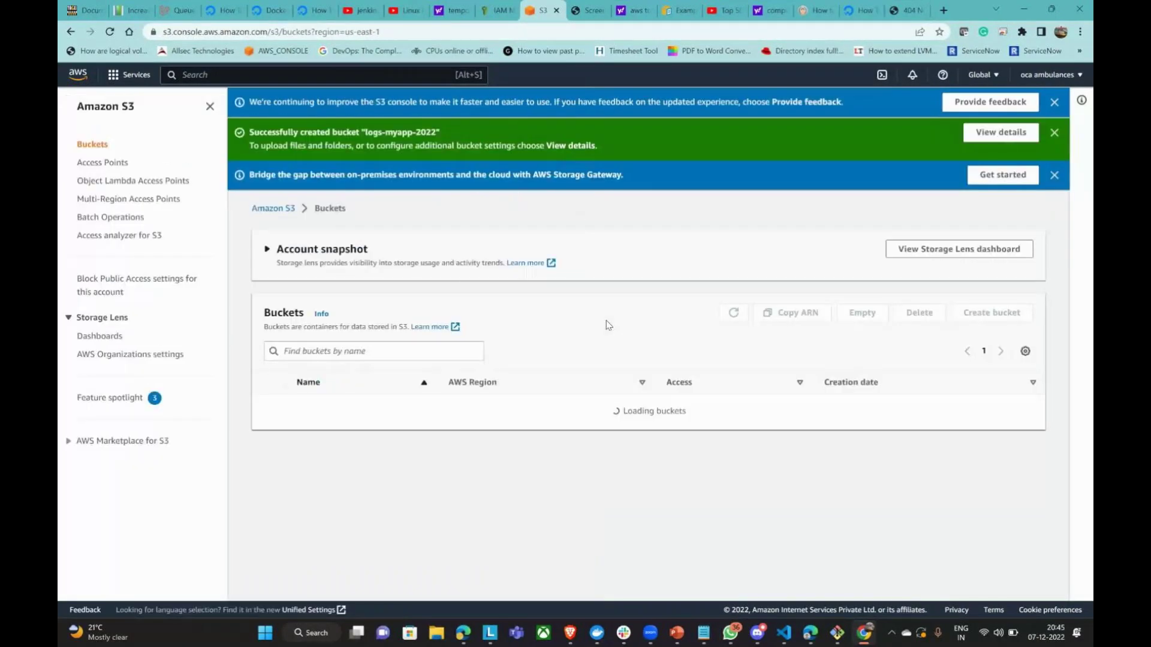
{"action": "left_click_drag", "start_coordinate": [365, 132], "coordinate": [437, 132]}
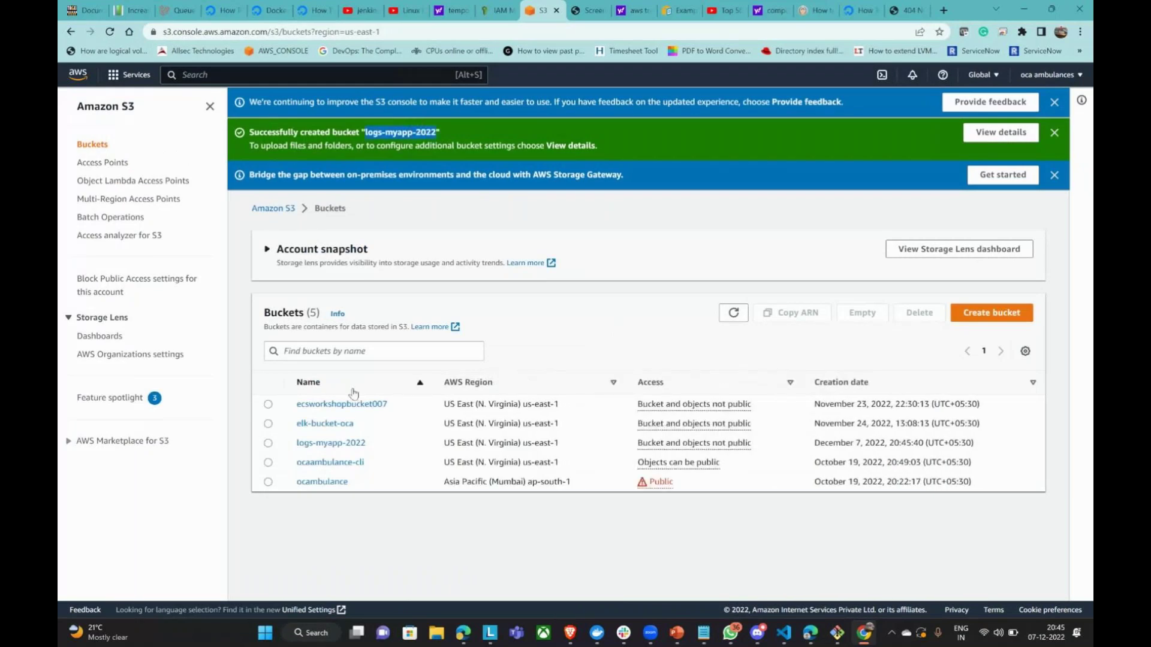
{"action": "left_click_drag", "start_coordinate": [328, 443], "coordinate": [329, 455]}
{"action": "left_click_drag", "start_coordinate": [445, 441], "coordinate": [787, 462]}
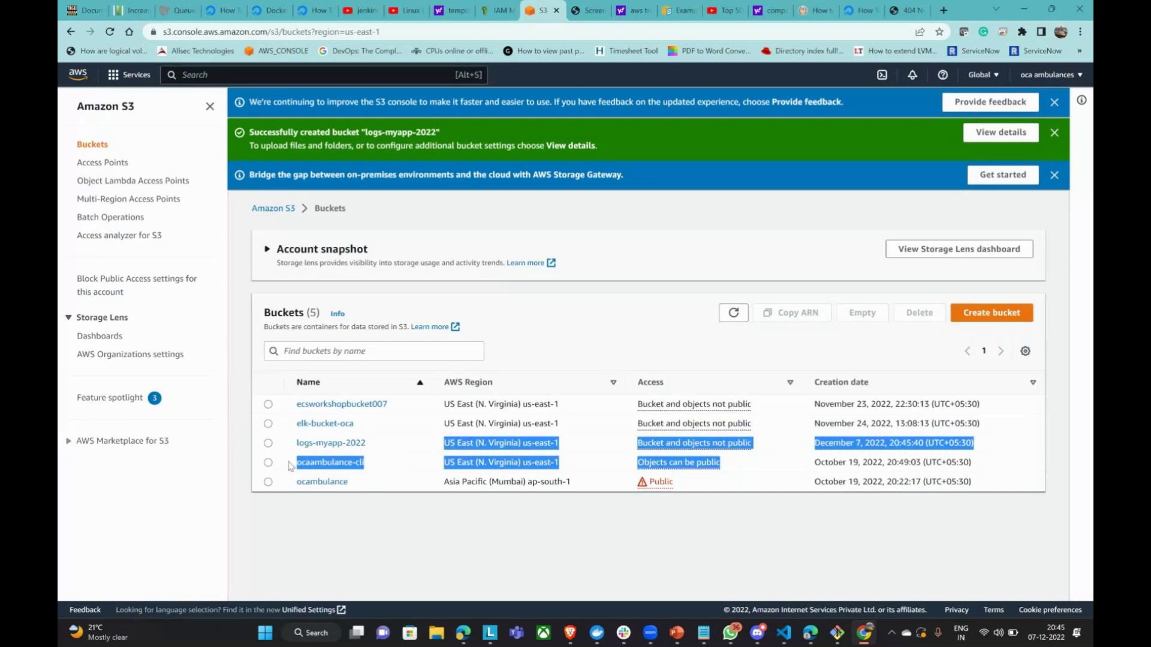
{"action": "left_click", "coordinate": [328, 447]}
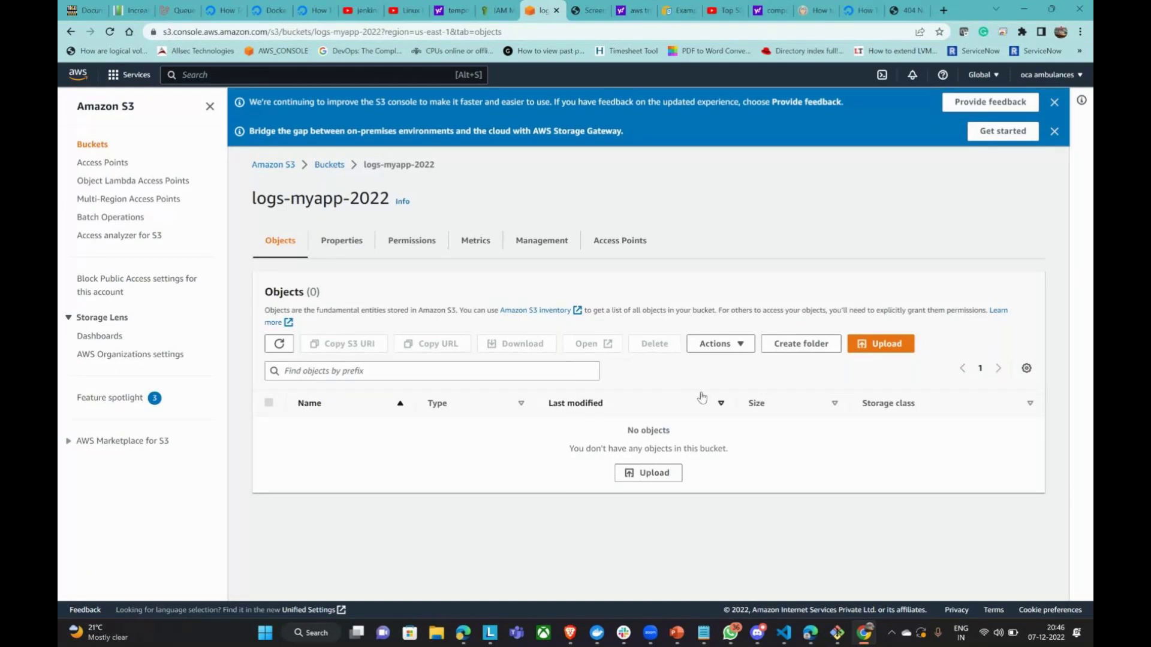
{"action": "left_click", "coordinate": [861, 642]}
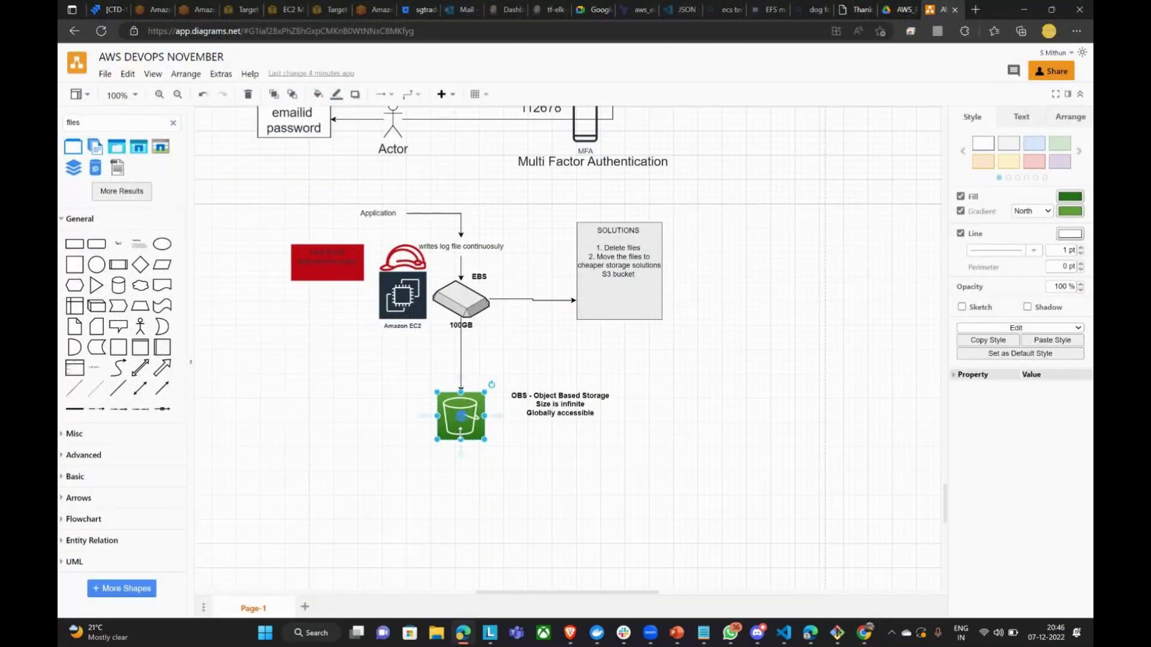
Step: Drop a files icon beside the EBS volume, then switch to the PuTTY session
{"action": "mouse_move", "coordinate": [509, 299]}
{"action": "left_mouse_down"}
{"action": "mouse_move", "coordinate": [486, 298]}
{"action": "mouse_move", "coordinate": [478, 344]}
{"action": "mouse_move", "coordinate": [496, 288]}
{"action": "left_mouse_up"}
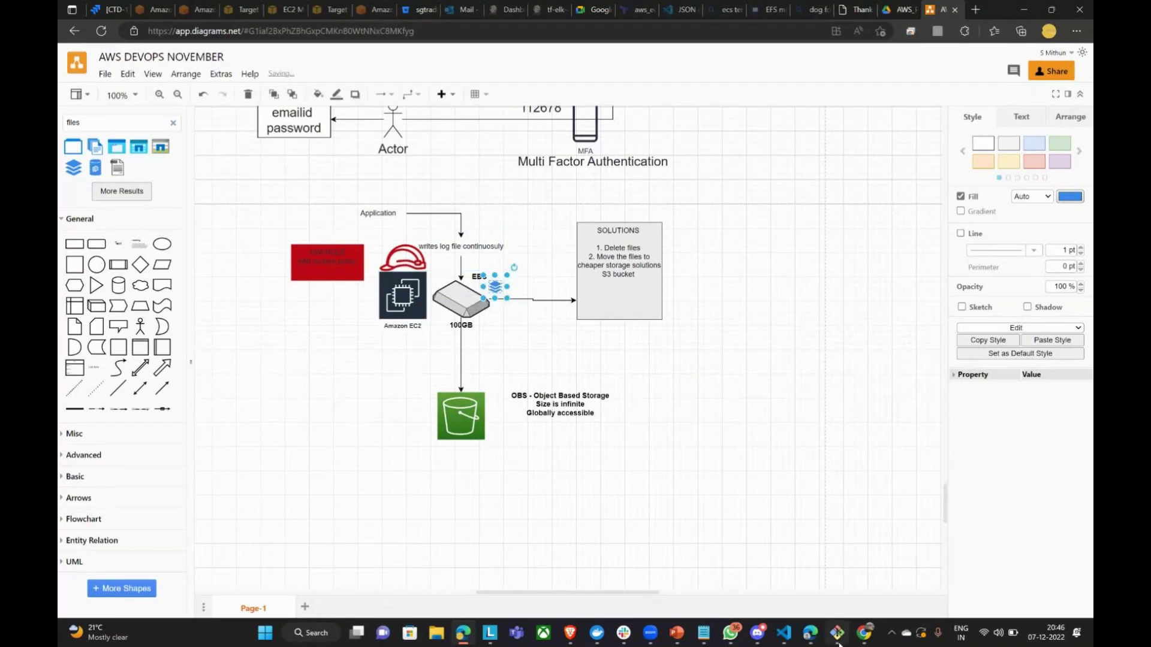
{"action": "left_click", "coordinate": [838, 636]}
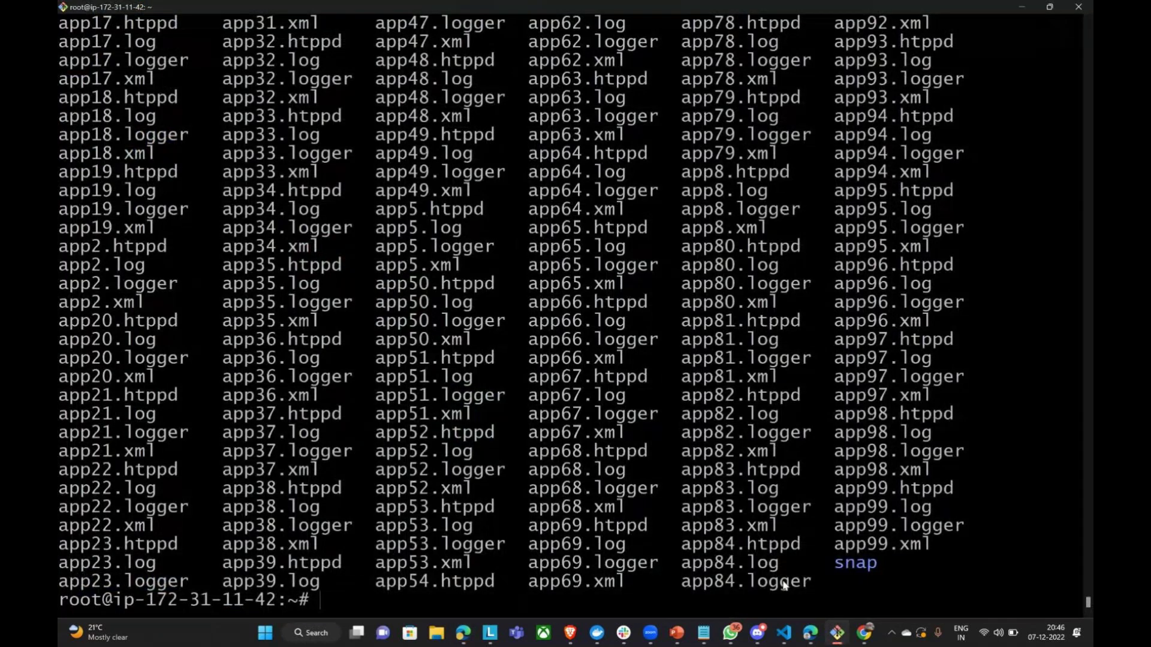
Step: Draft a for-loop over `ls` output to upload with aws s3, then discard it
{"action": "type", "text": "for i in ``"}
{"action": "key", "text": "Left"}
{"action": "type", "text": "ls"}
{"action": "key", "text": "Right"}
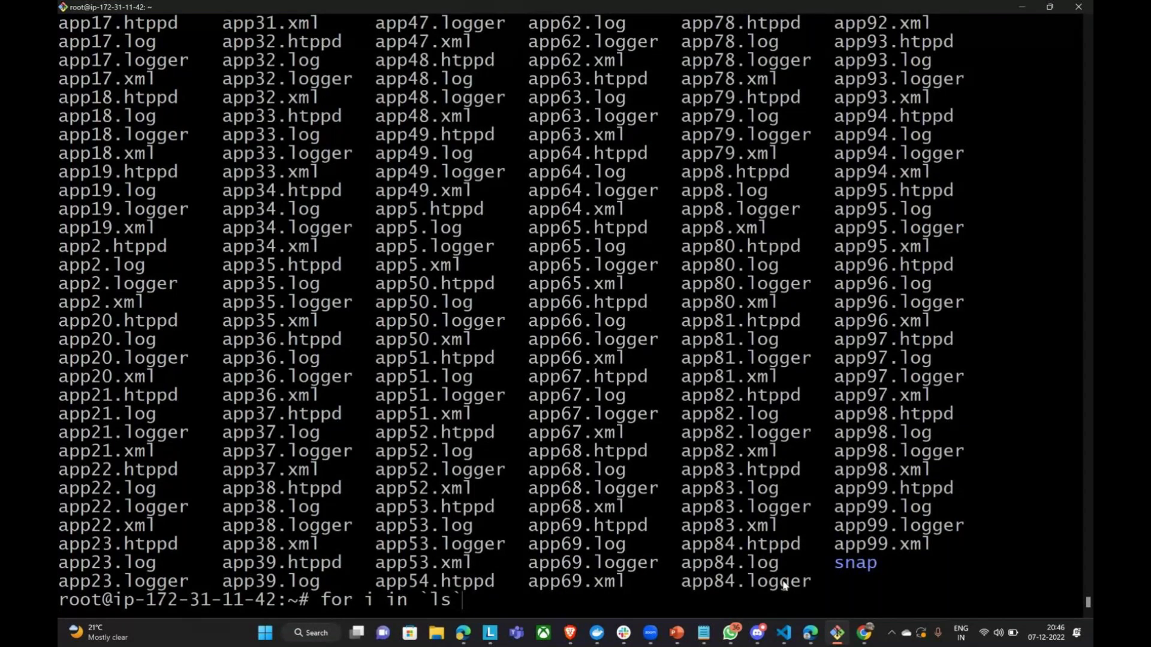
{"action": "type", "text": "; do aws s3"}
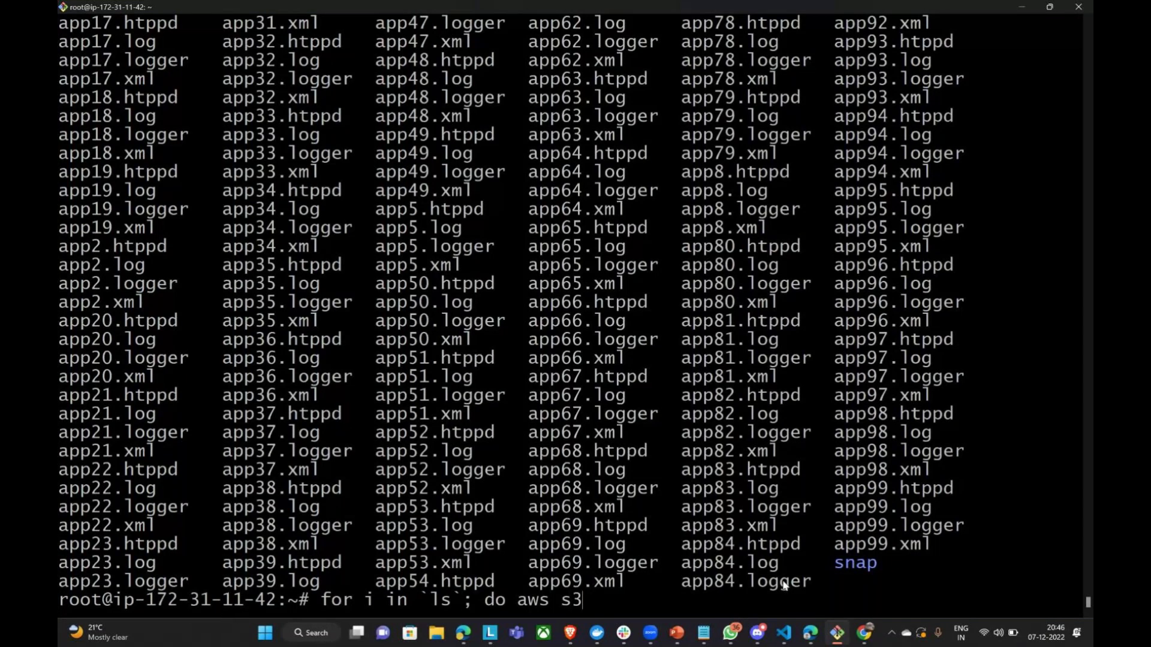
{"action": "key", "text": "ctrl+u"}
Step: Test the aws s3 command and find 'aws' is not installed, noting the install suggestions
{"action": "type", "text": "aws "}
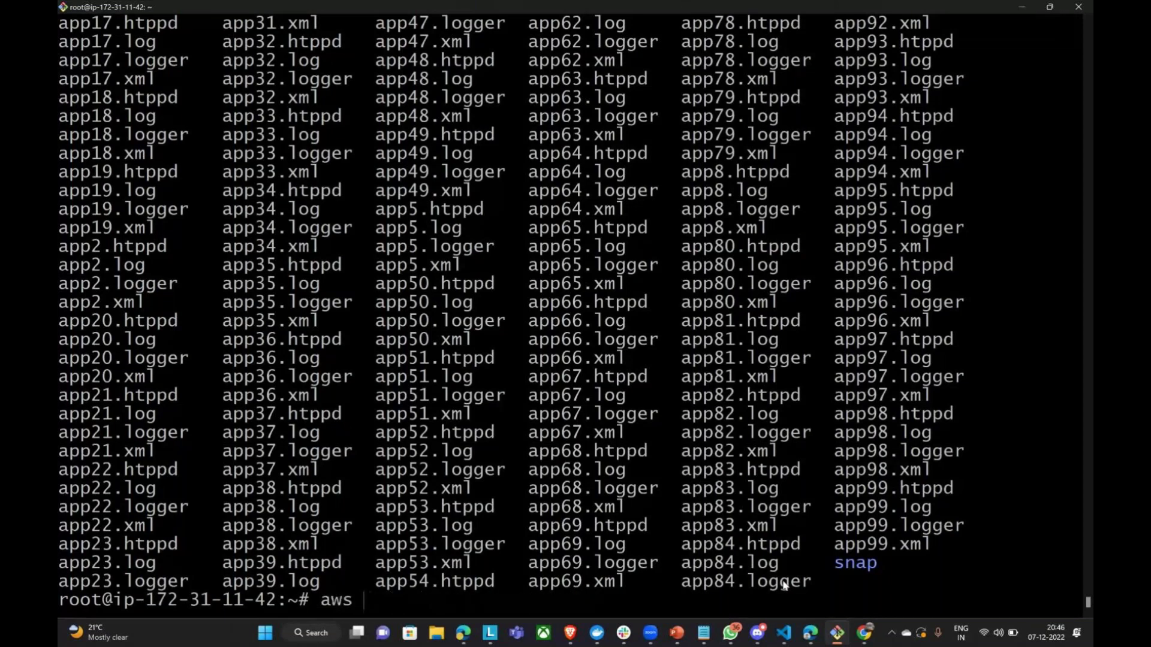
{"action": "type", "text": "se"}
{"action": "key", "text": "Return"}
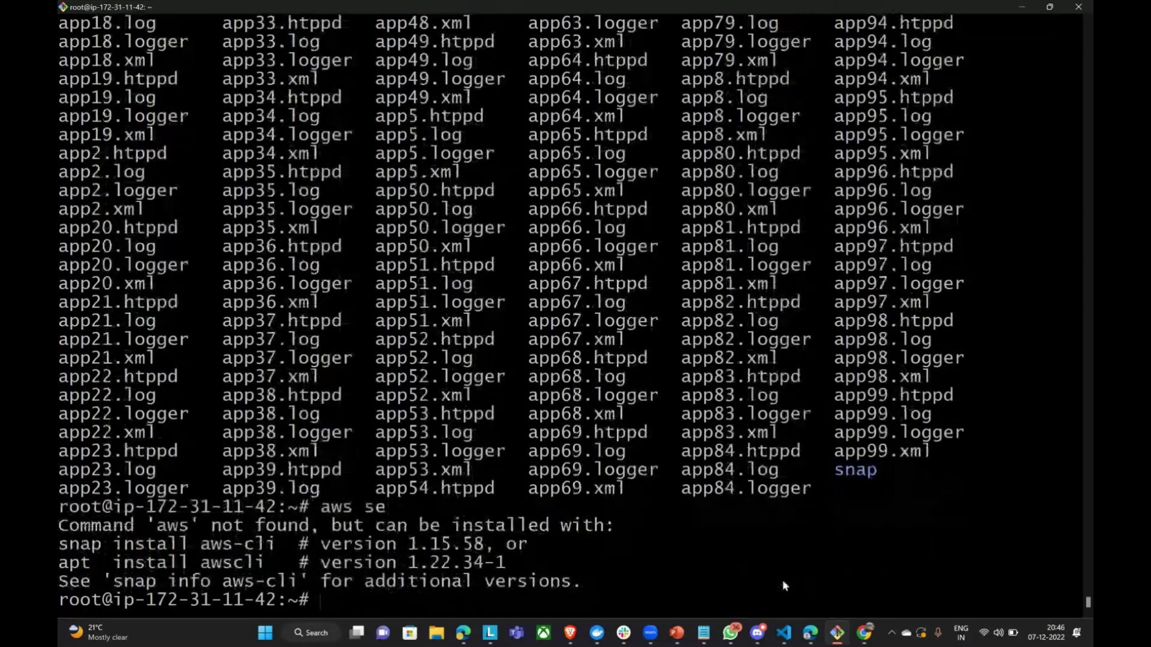
{"action": "type", "text": "aws s3"}
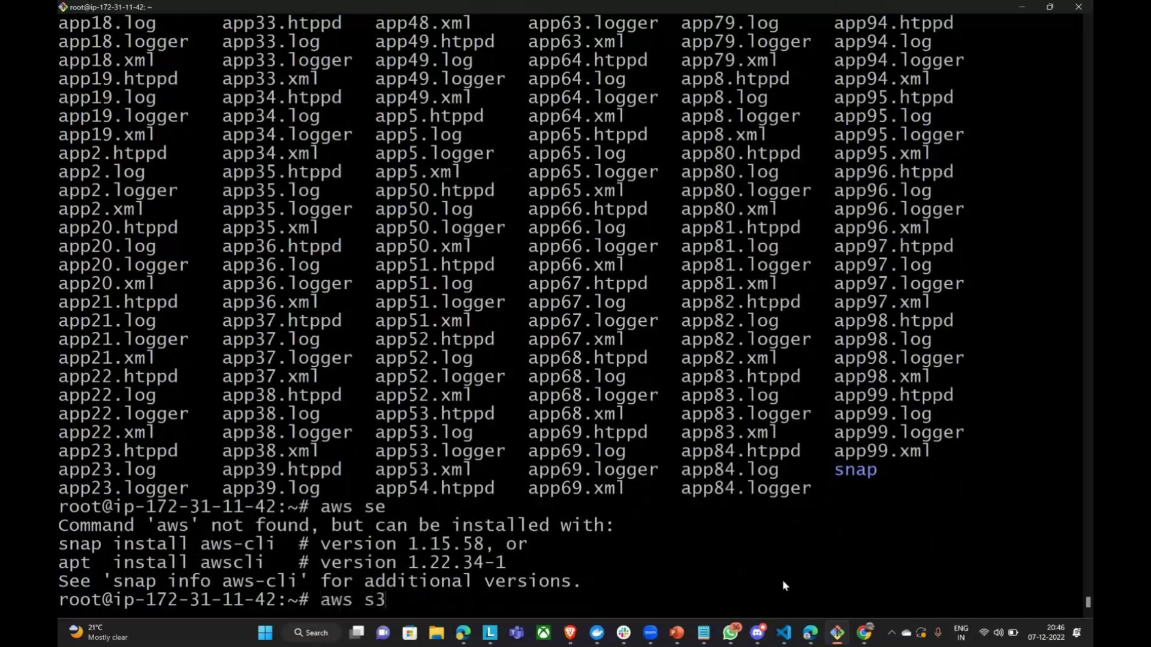
{"action": "key", "text": "Return"}
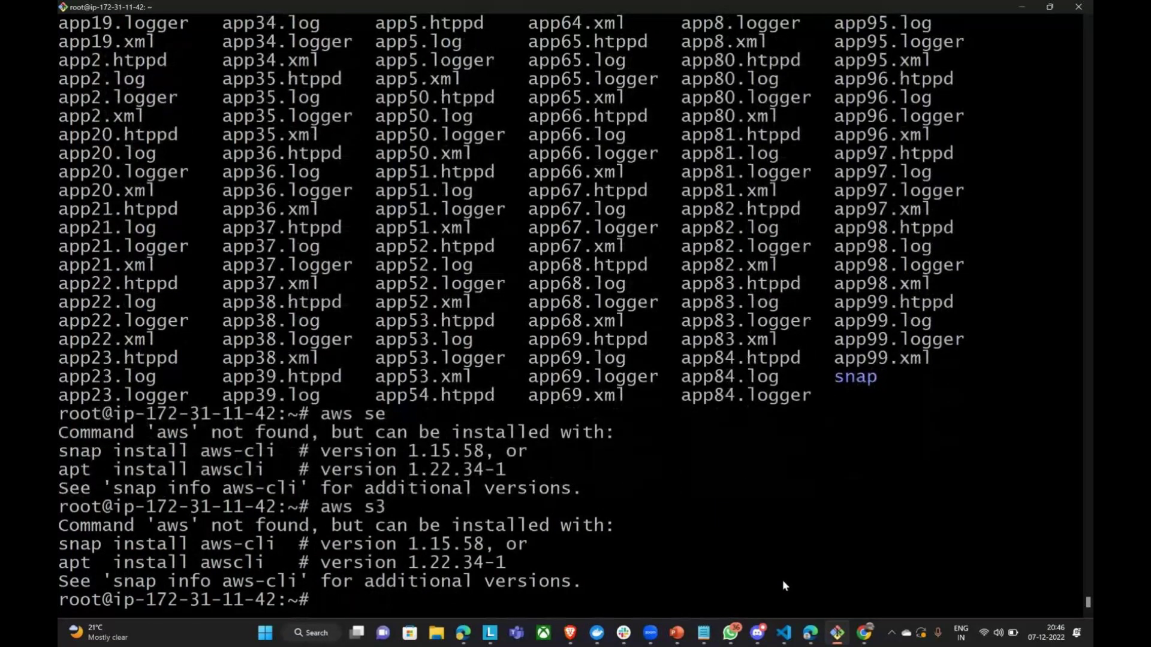
{"action": "left_click_drag", "start_coordinate": [113, 544], "coordinate": [274, 535]}
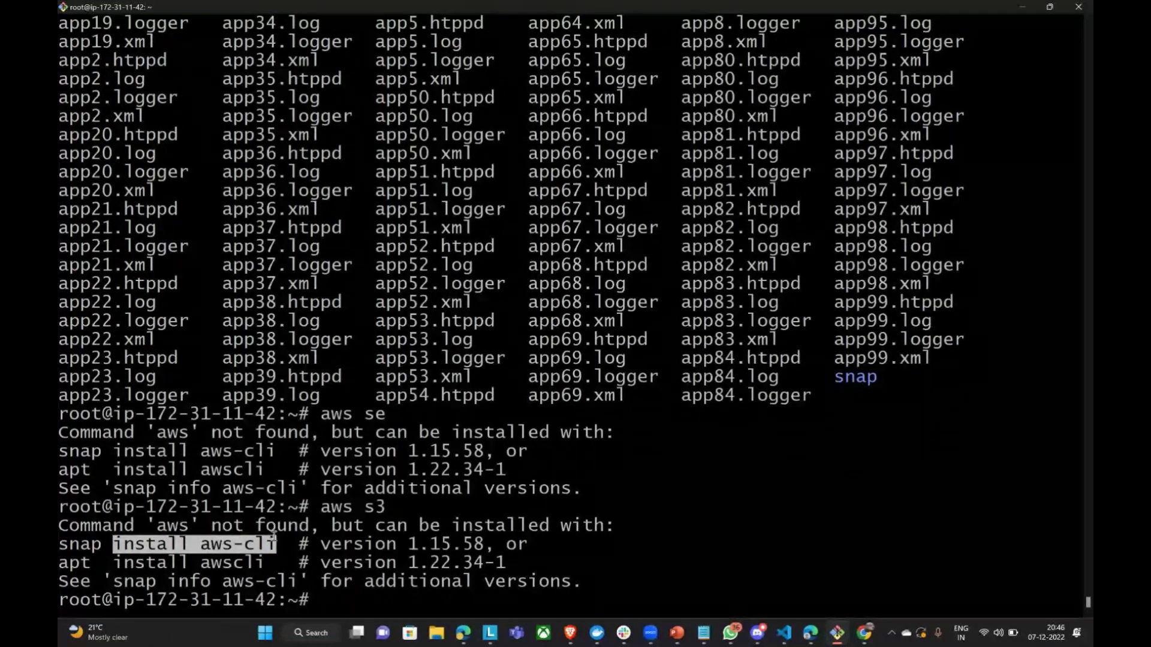
{"action": "left_click_drag", "start_coordinate": [274, 535], "coordinate": [266, 564]}
{"action": "key", "text": "ctrl+c"}
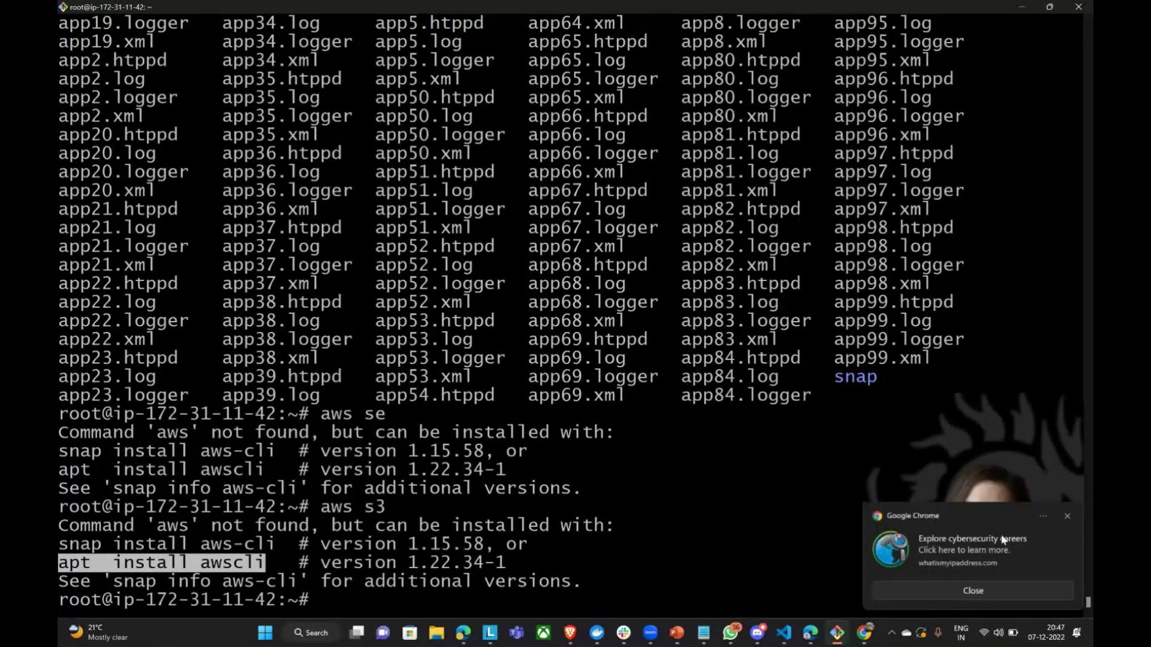
{"action": "left_click", "coordinate": [1068, 517]}
{"action": "left_click", "coordinate": [1011, 527]}
Step: Run aws s3 ls, see command not found again, and select the apt install awscli suggestion
{"action": "type", "text": "aws s"}
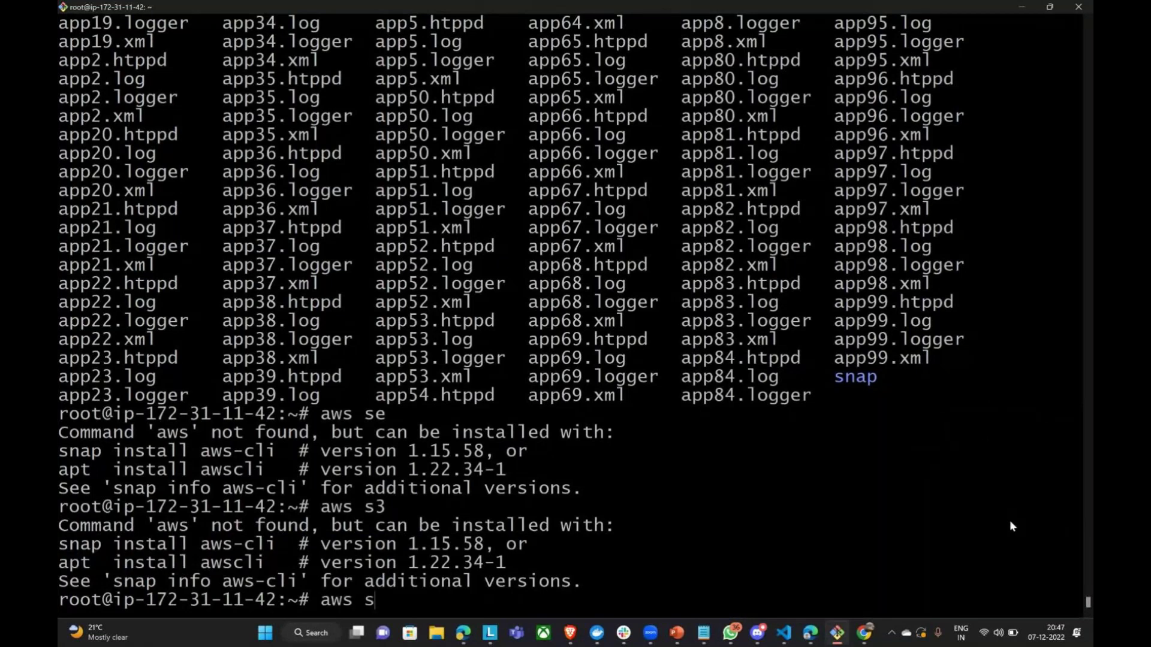
{"action": "type", "text": "3 ls"}
{"action": "key", "text": "Return"}
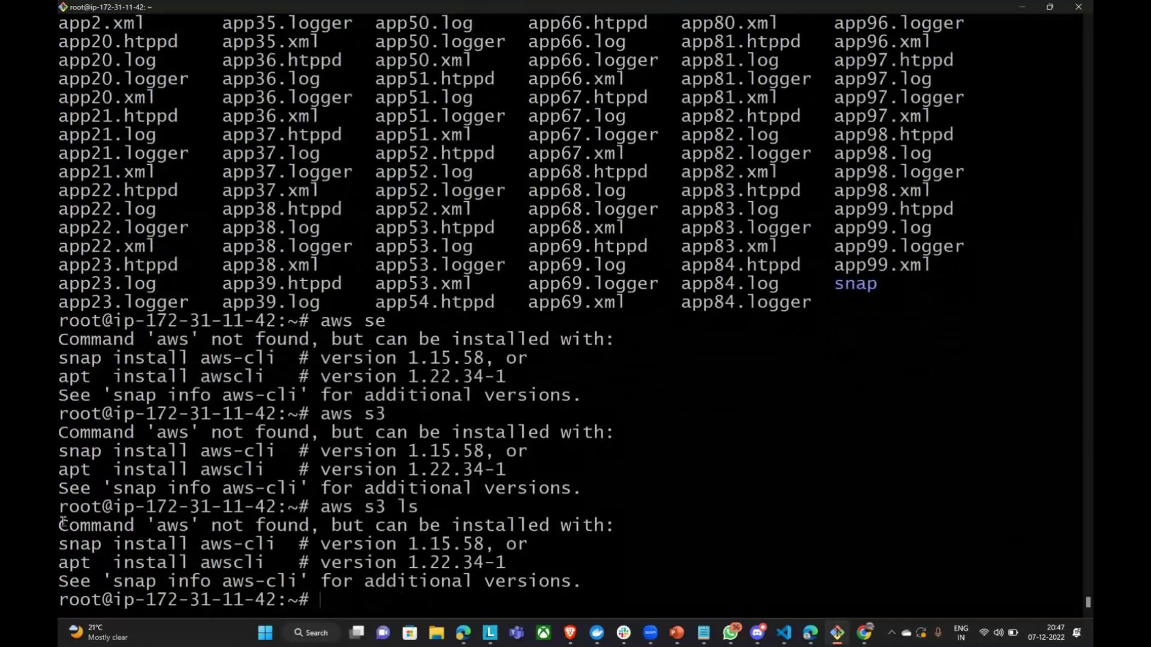
{"action": "left_click_drag", "start_coordinate": [63, 521], "coordinate": [669, 523]}
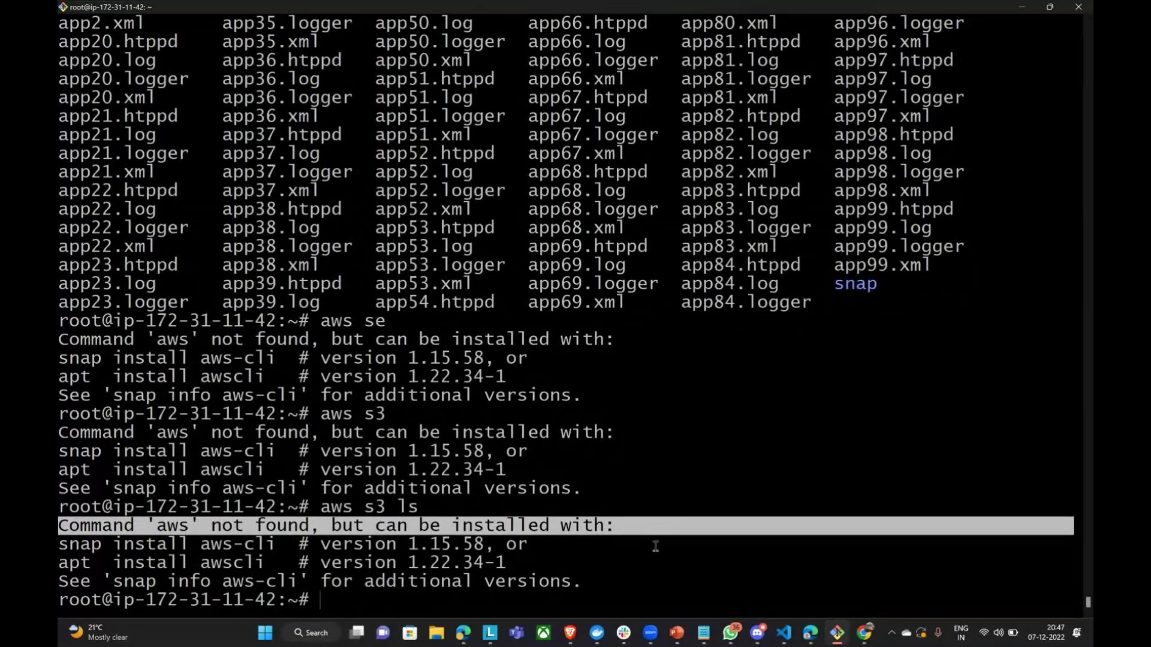
{"action": "left_click", "coordinate": [60, 565]}
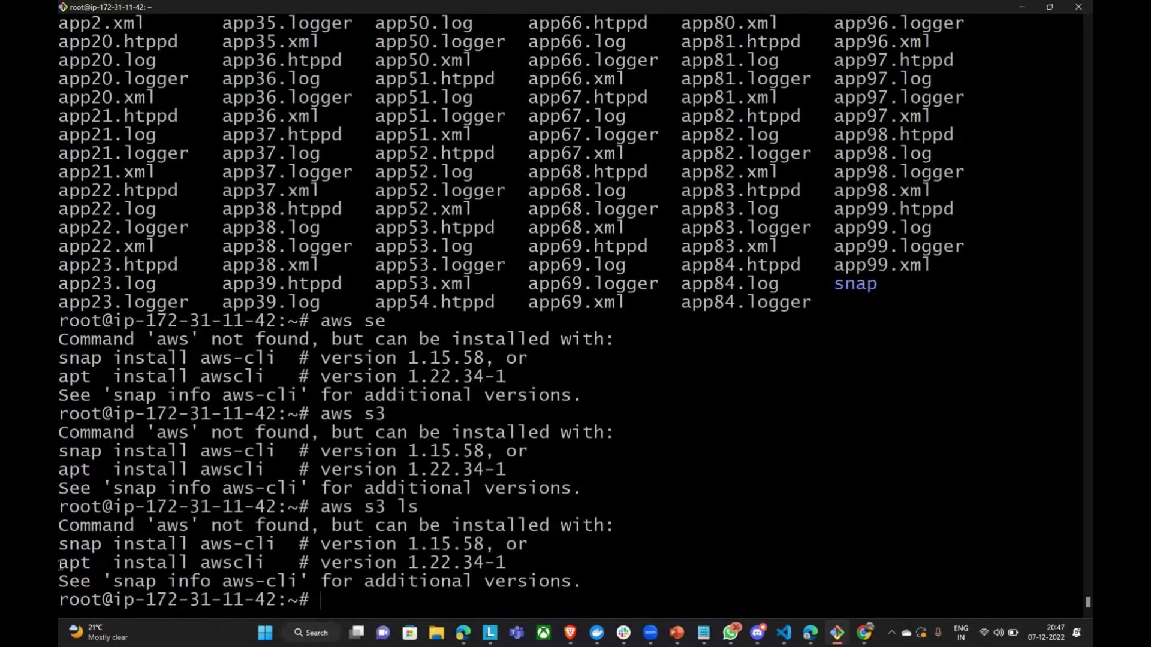
{"action": "left_click_drag", "start_coordinate": [61, 565], "coordinate": [257, 553]}
{"action": "left_click", "coordinate": [257, 554]}
Step: Paste and run apt install awscli, confirming the package installation with y
{"action": "right_click", "coordinate": [256, 555]}
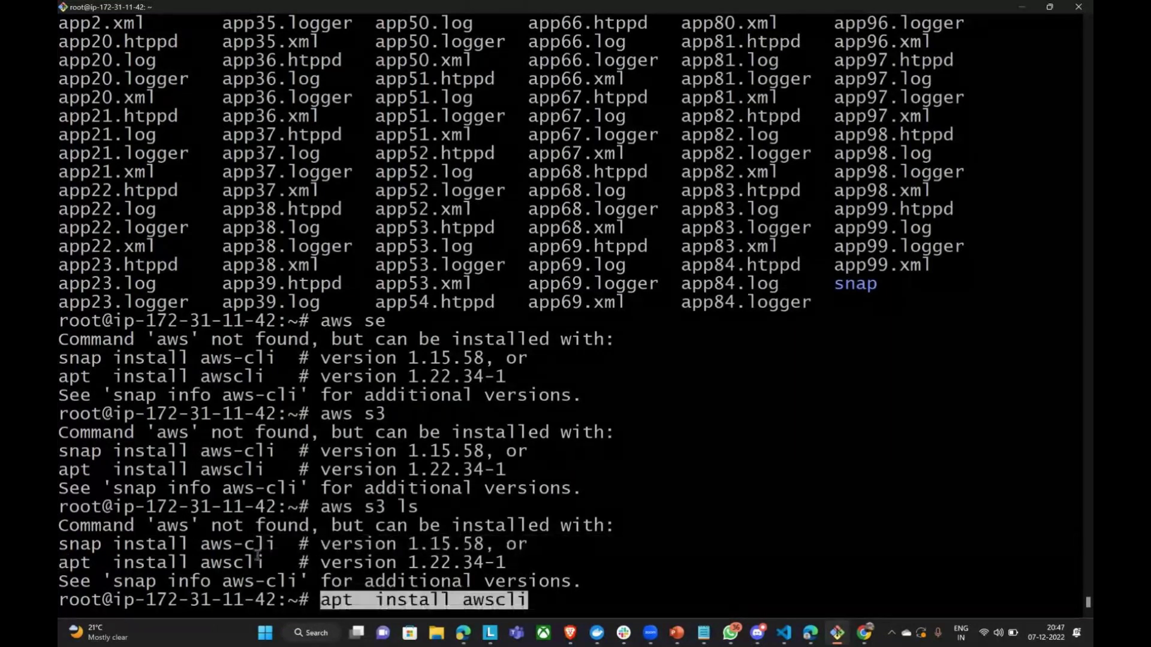
{"action": "key", "text": "Return"}
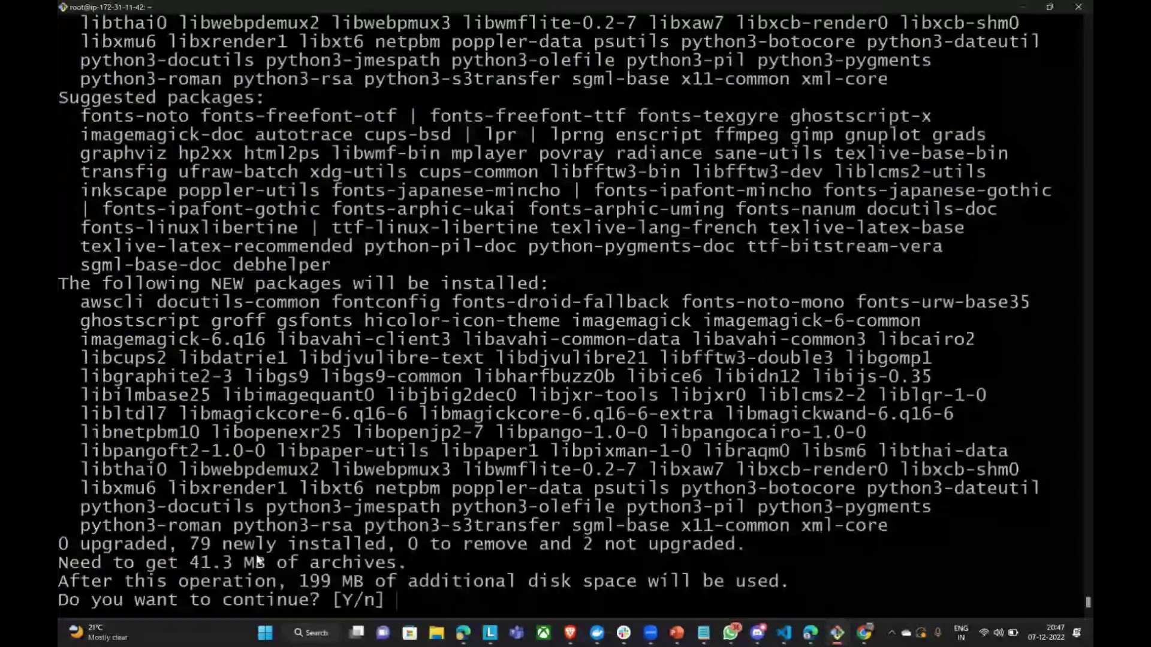
{"action": "type", "text": "y"}
{"action": "key", "text": "Return"}
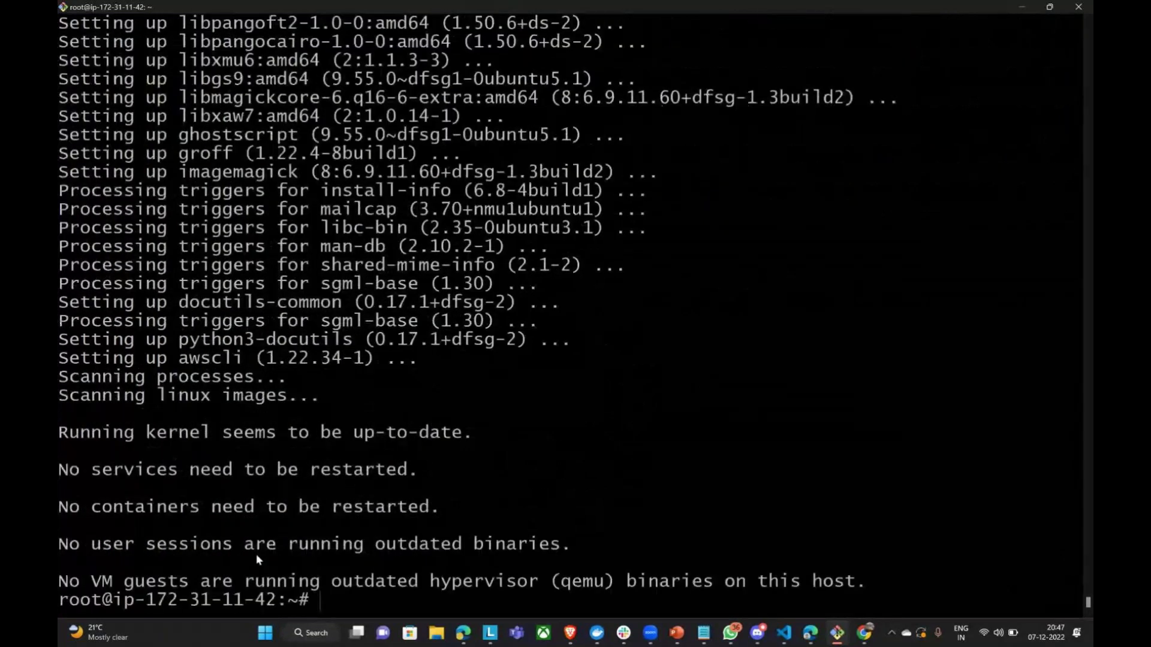
Step: Run aws s3 ls to see the missing-credentials error, then minimise PuTTY
{"action": "type", "text": "aws s3 ls"}
{"action": "key", "text": "Return"}
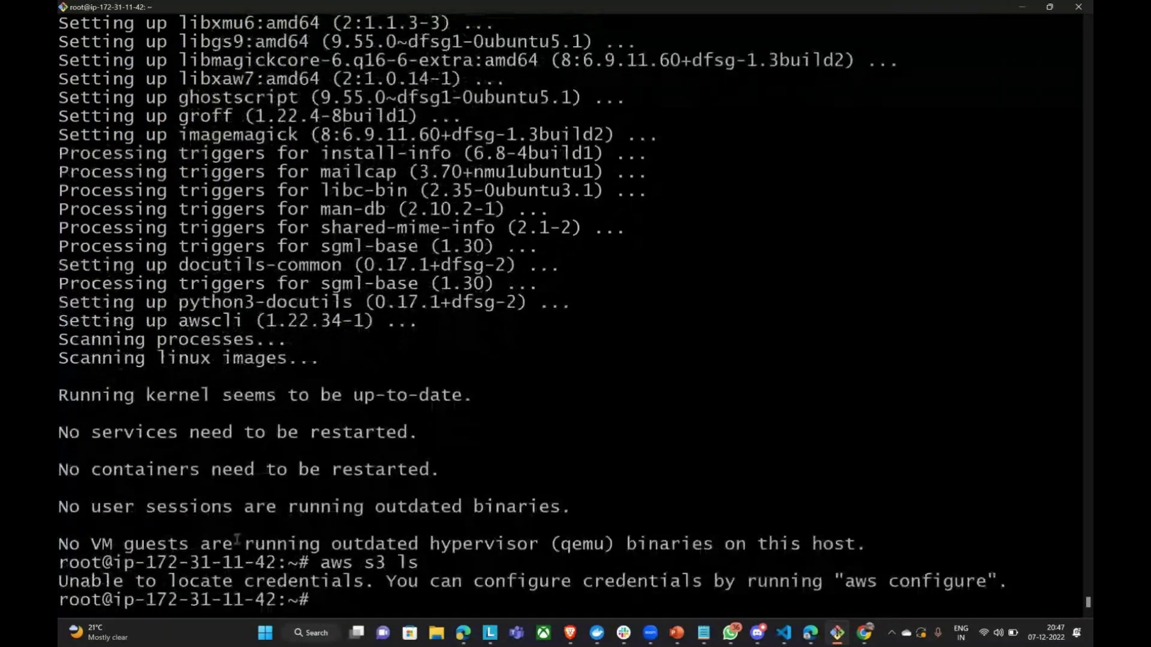
{"action": "left_click_drag", "start_coordinate": [66, 568], "coordinate": [1014, 592]}
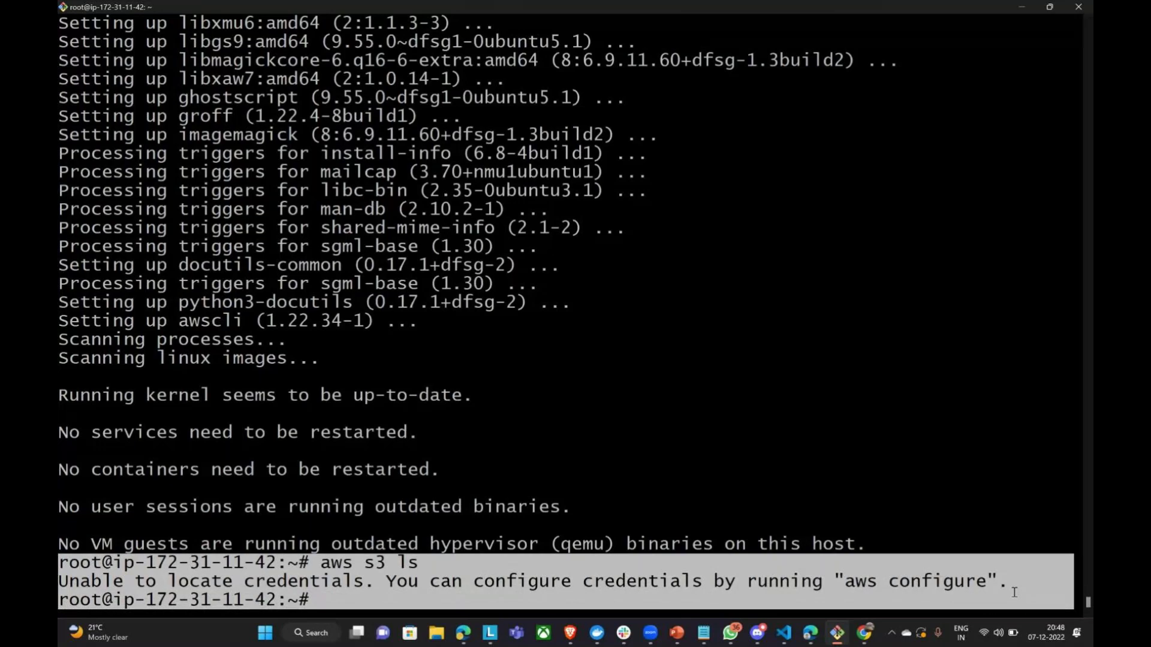
{"action": "left_click", "coordinate": [1021, 7]}
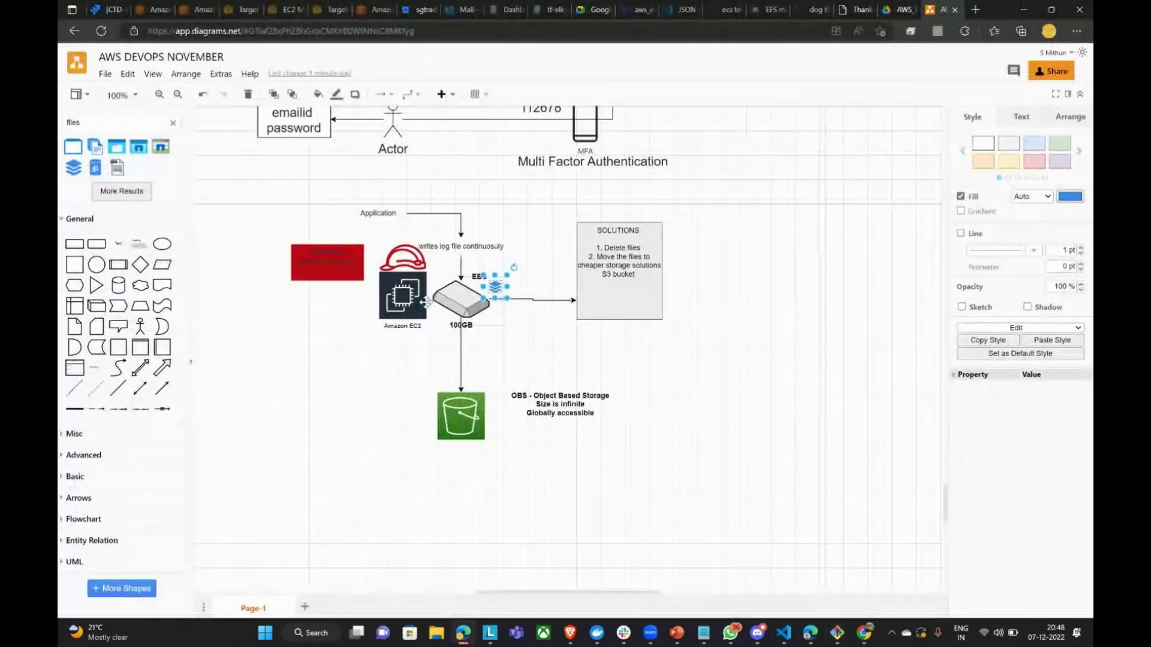
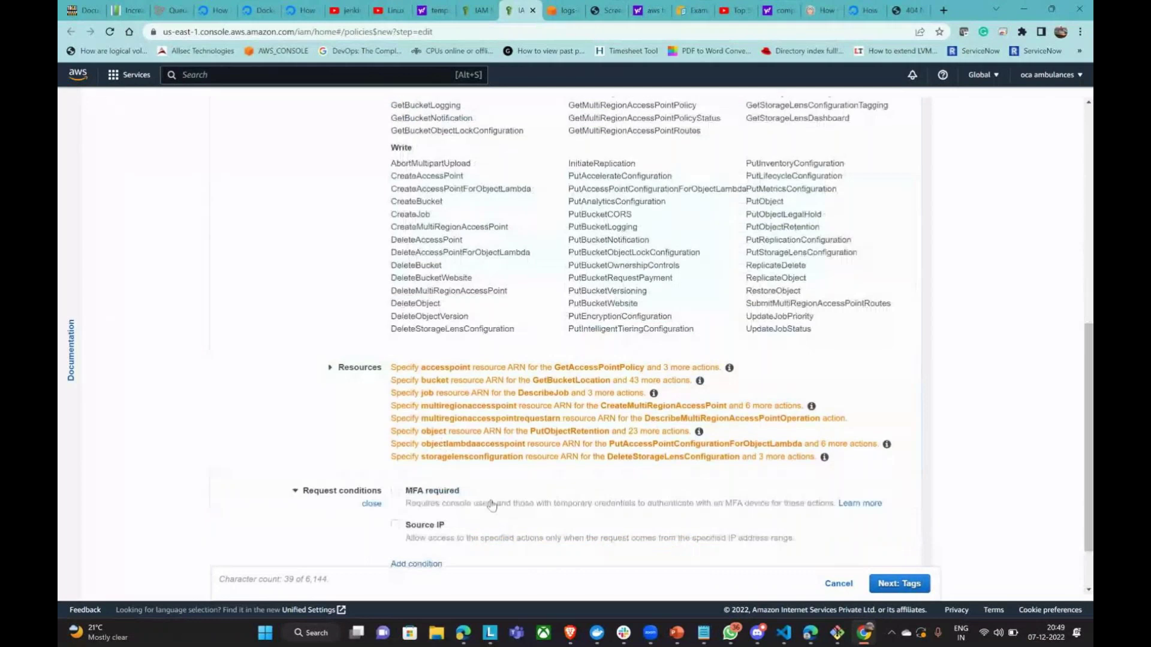
Step: Switch the S3 policy's resource scope to All resources and continue to the Tags step
{"action": "scroll", "coordinate": [491, 505], "scroll_direction": "up", "scroll_amount": 5}
{"action": "scroll", "coordinate": [492, 503], "scroll_direction": "up", "scroll_amount": 3}
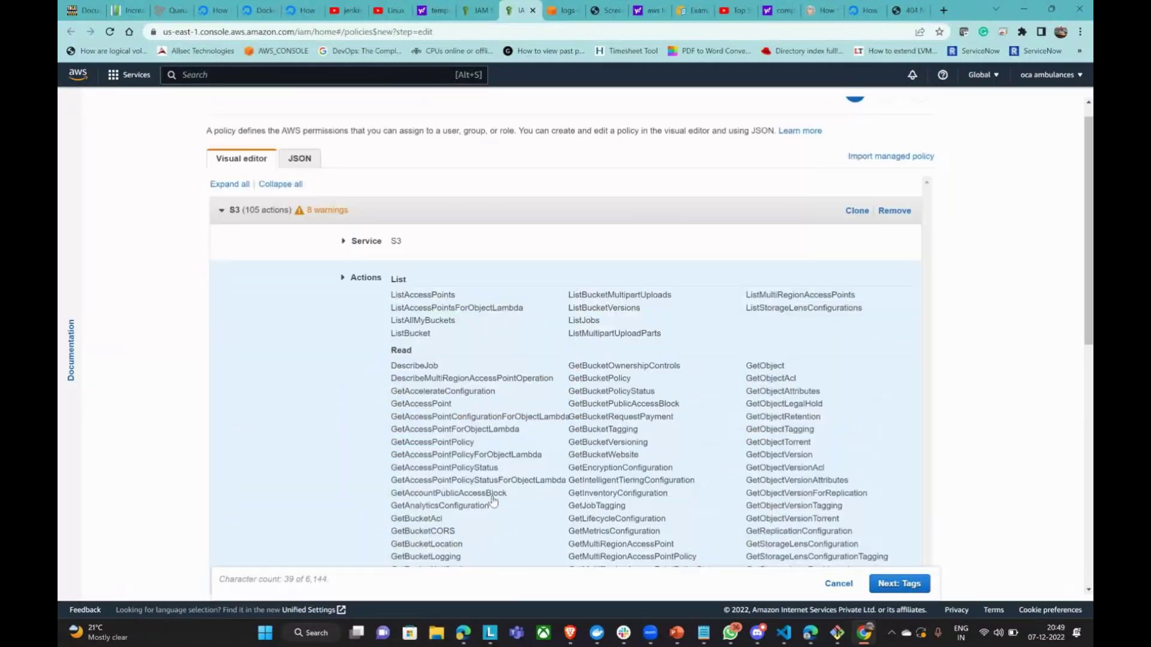
{"action": "scroll", "coordinate": [375, 390], "scroll_direction": "down", "scroll_amount": 3}
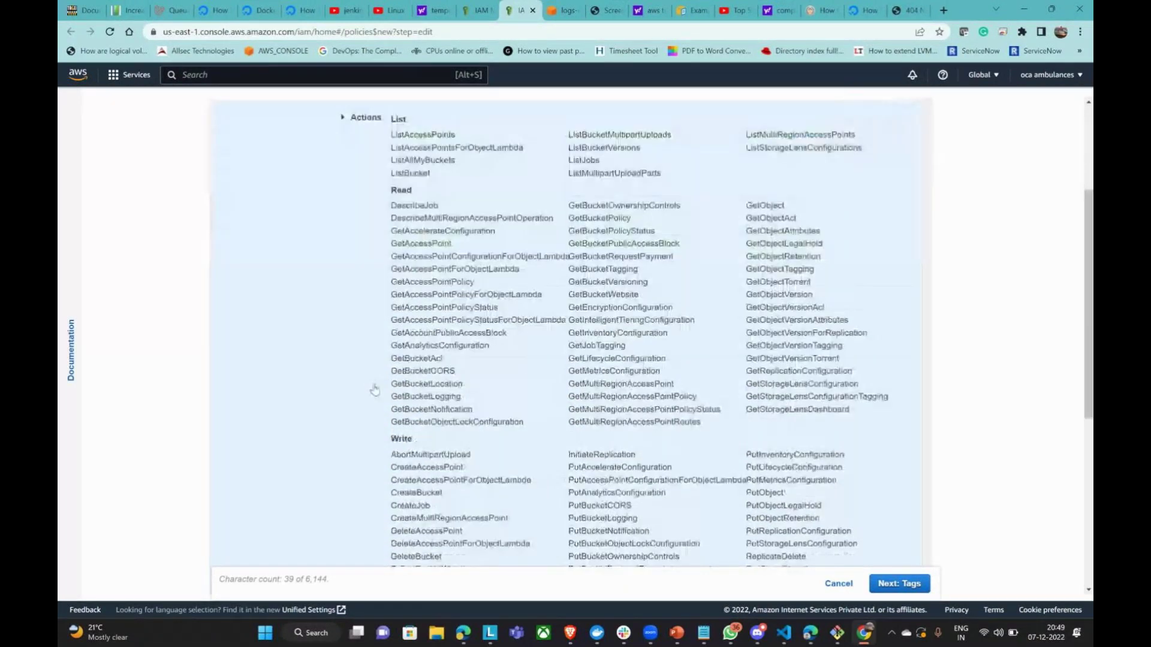
{"action": "scroll", "coordinate": [375, 390], "scroll_direction": "up", "scroll_amount": 2}
{"action": "scroll", "coordinate": [381, 391], "scroll_direction": "down", "scroll_amount": 5}
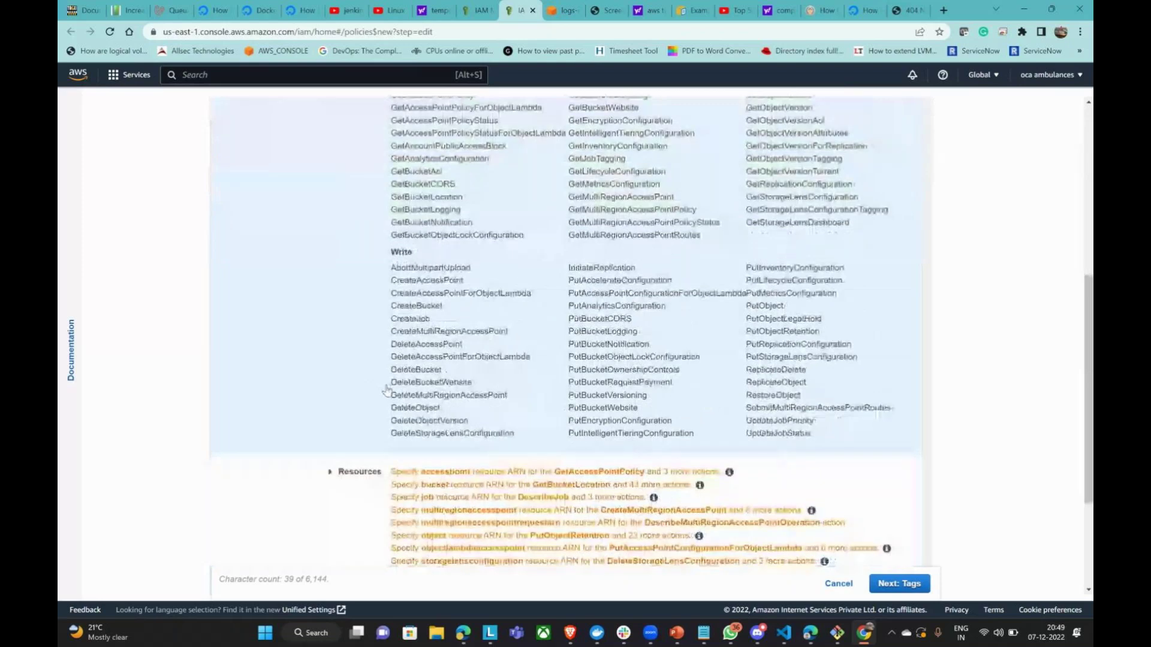
{"action": "scroll", "coordinate": [509, 396], "scroll_direction": "up", "scroll_amount": 5}
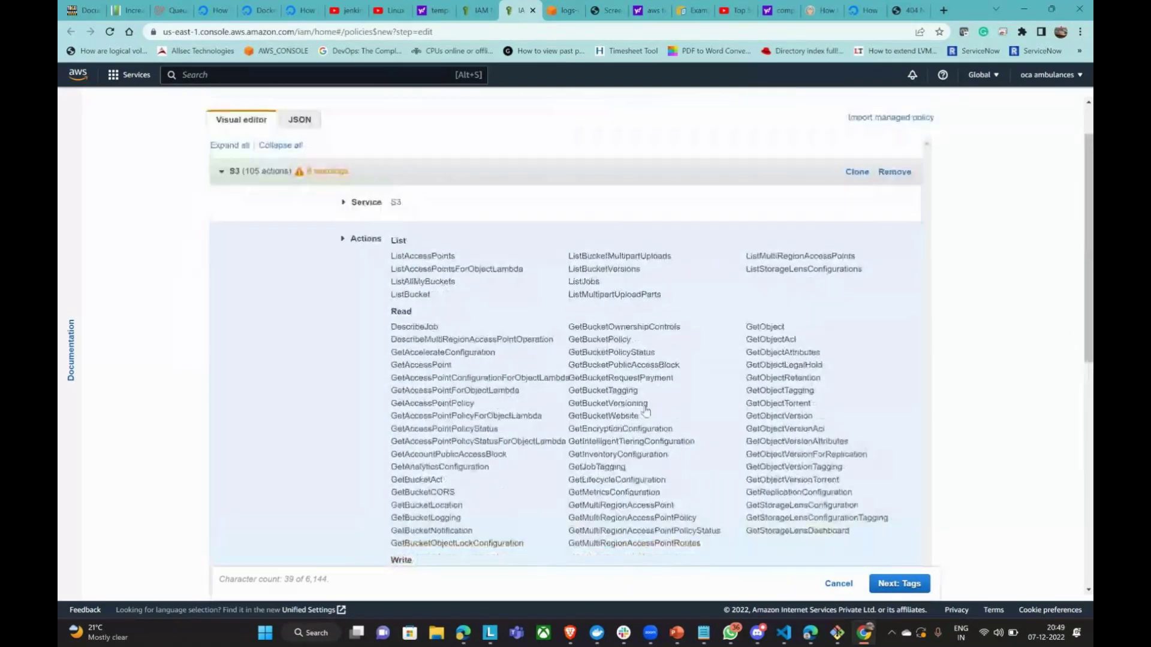
{"action": "scroll", "coordinate": [825, 338], "scroll_direction": "down", "scroll_amount": 8}
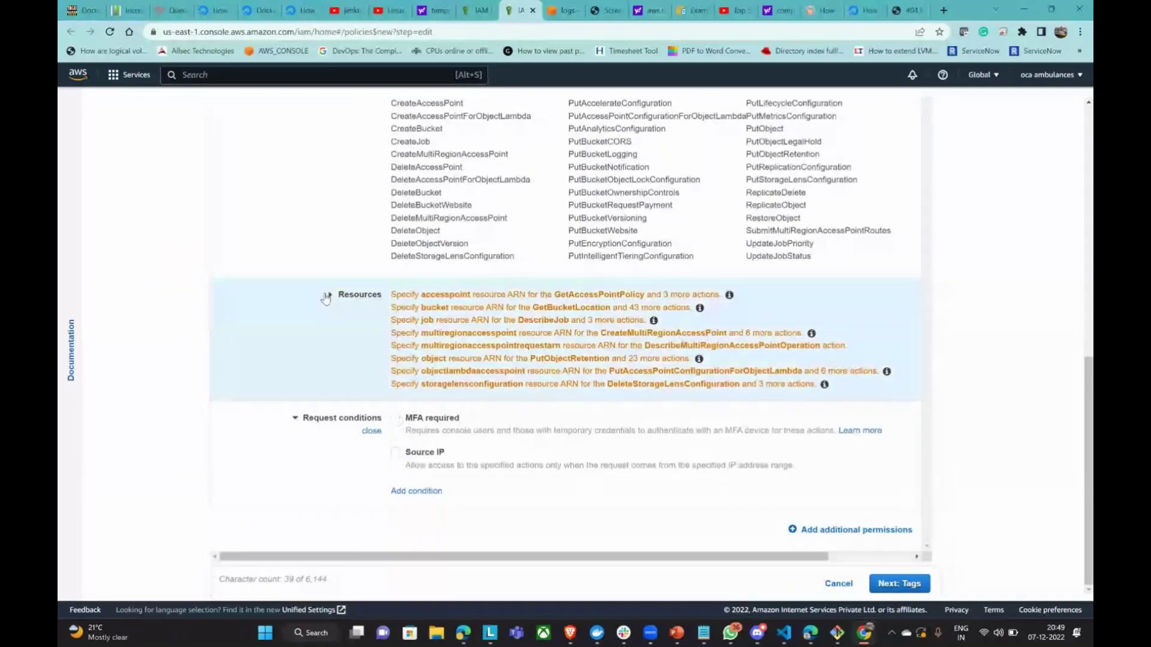
{"action": "left_click", "coordinate": [329, 294]}
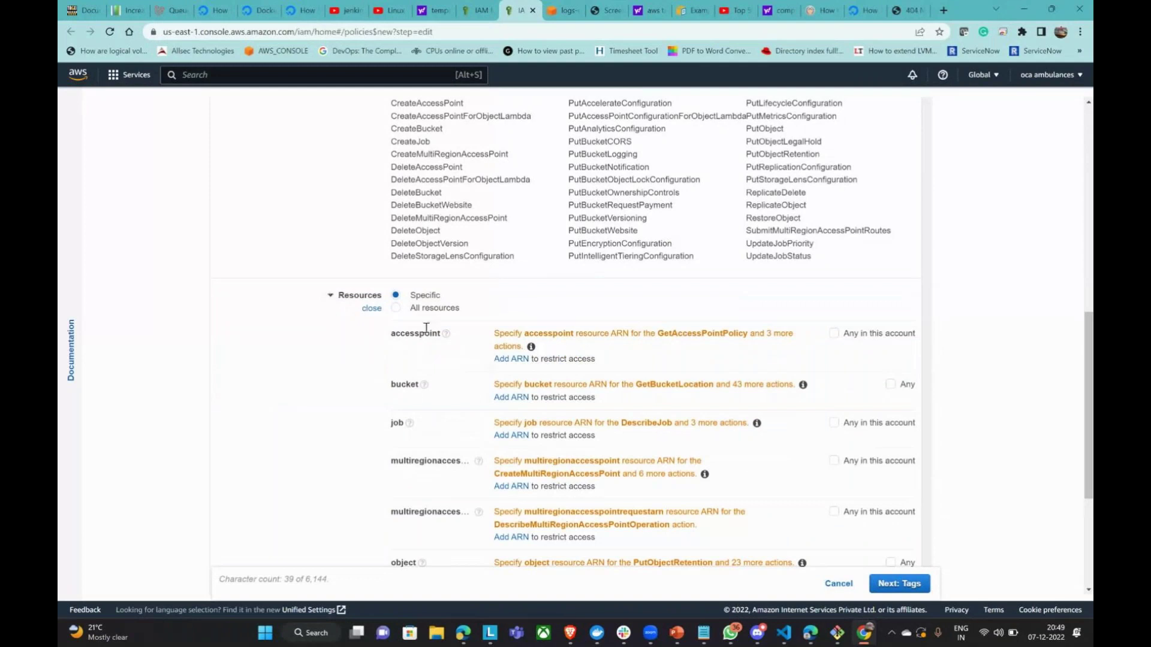
{"action": "left_click", "coordinate": [396, 310]}
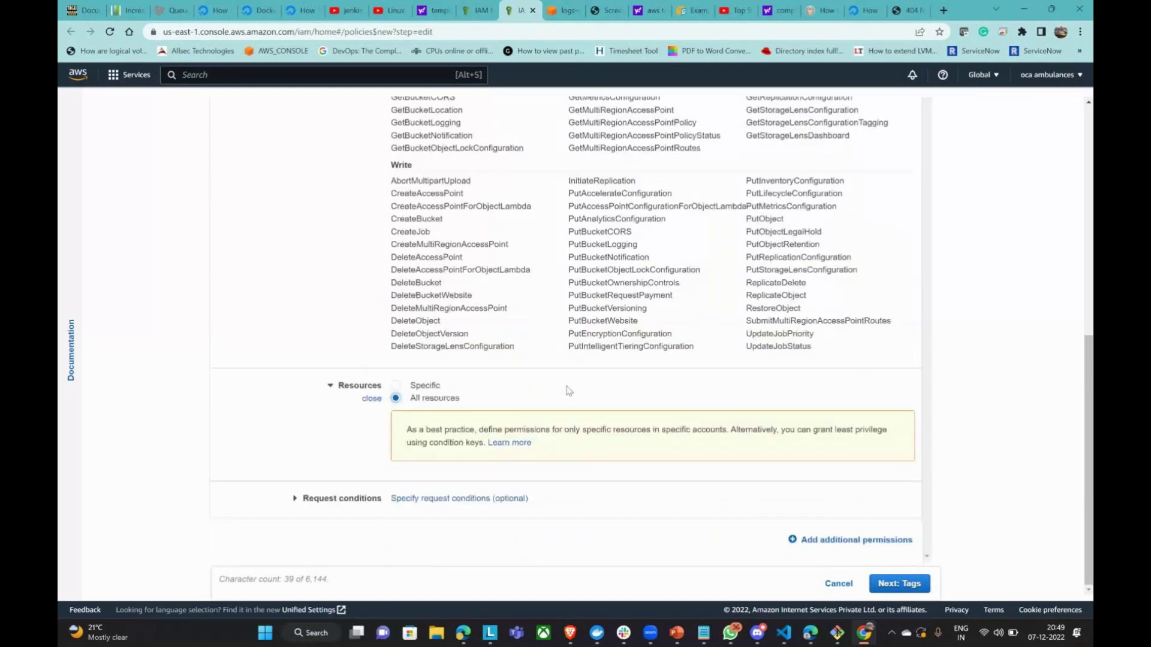
{"action": "left_click", "coordinate": [898, 588]}
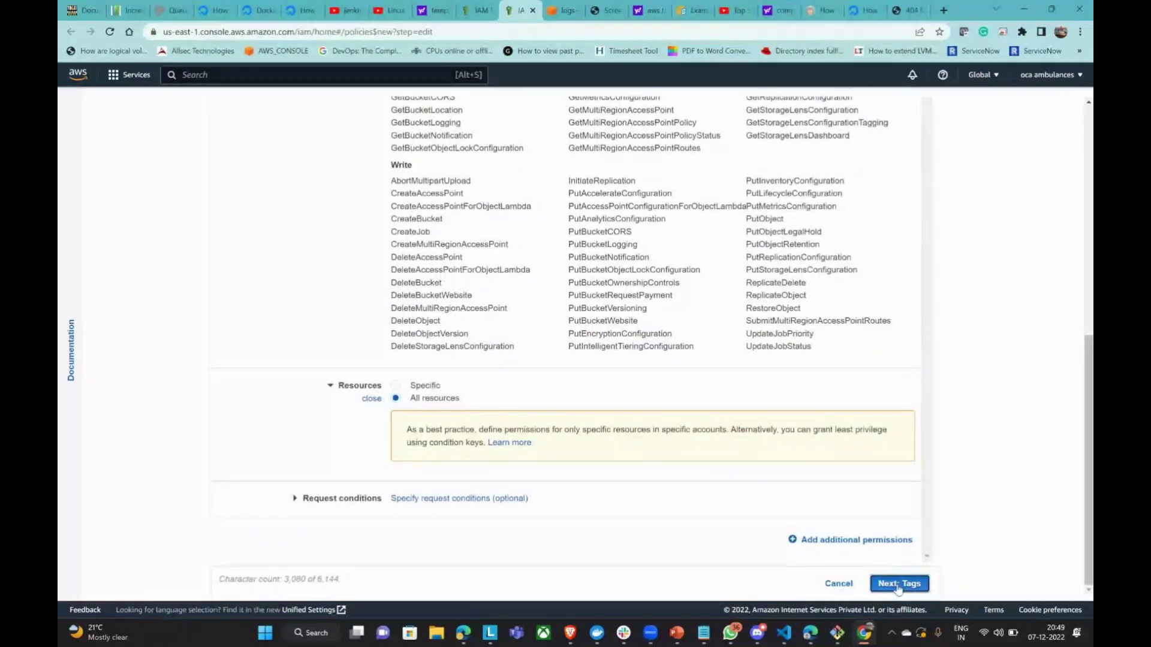
Step: Name the policy EC2-s3-logs, reuse that name as its description, and create it
{"action": "left_click", "coordinate": [903, 584]}
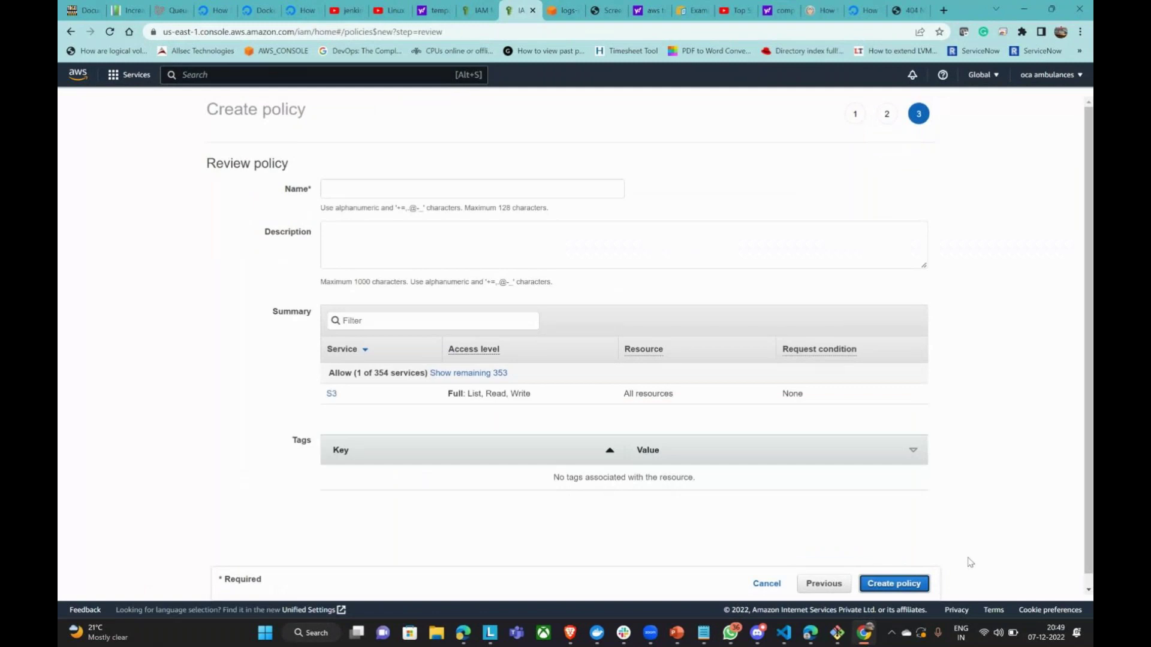
{"action": "left_click", "coordinate": [433, 190]}
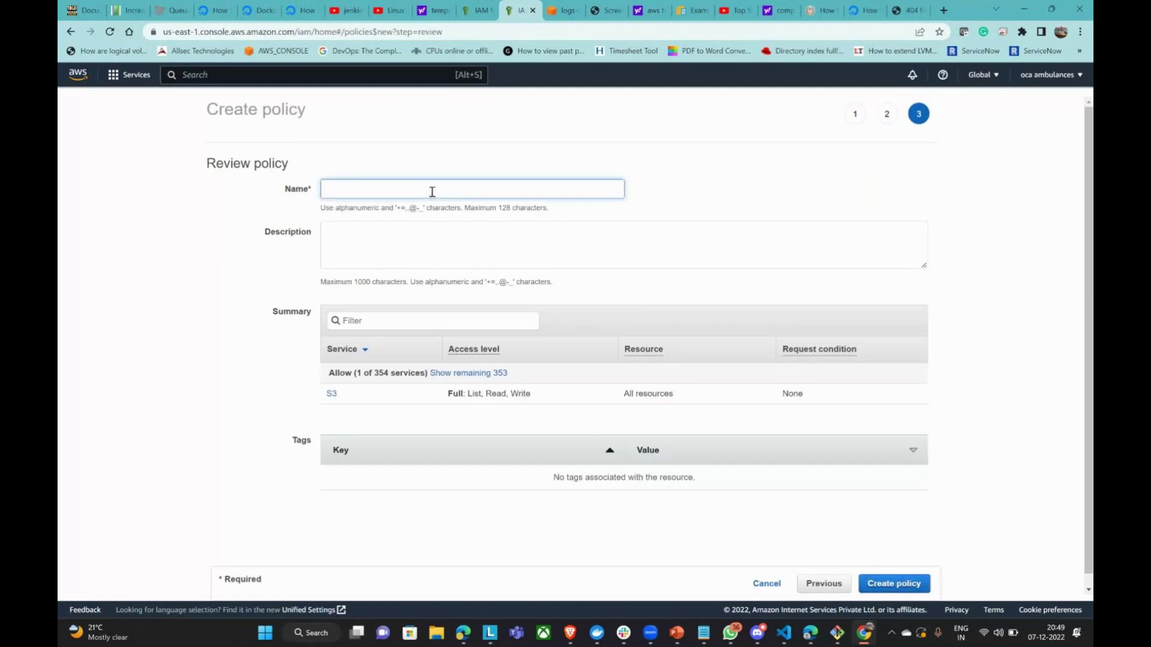
{"action": "type", "text": "EC2-s3-logs"}
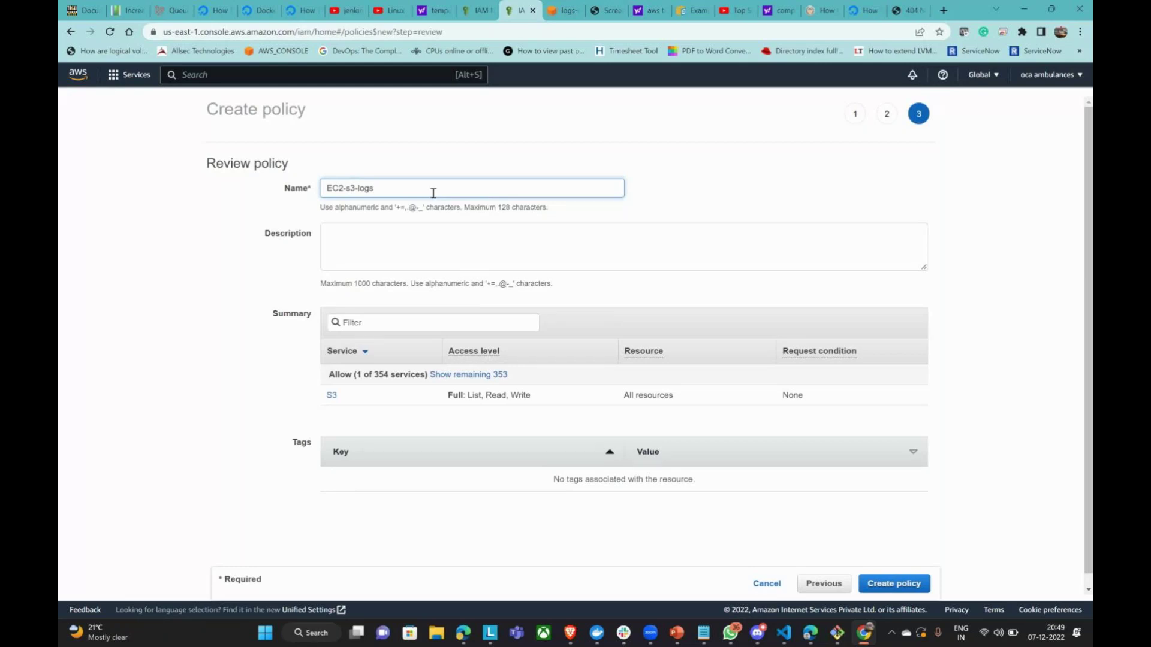
{"action": "triple_click", "coordinate": [432, 191]}
{"action": "key", "text": "ctrl+c"}
{"action": "left_click", "coordinate": [388, 236]}
{"action": "key", "text": "ctrl+v"}
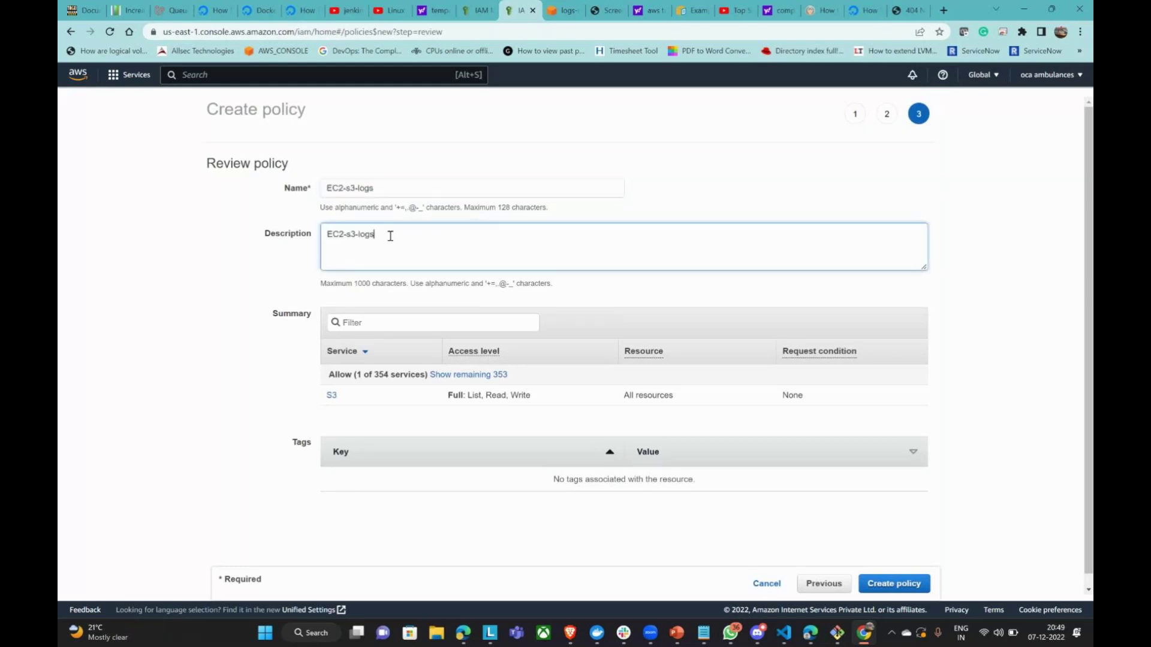
{"action": "scroll", "coordinate": [386, 235], "scroll_direction": "down", "scroll_amount": 1}
{"action": "left_click", "coordinate": [892, 584]}
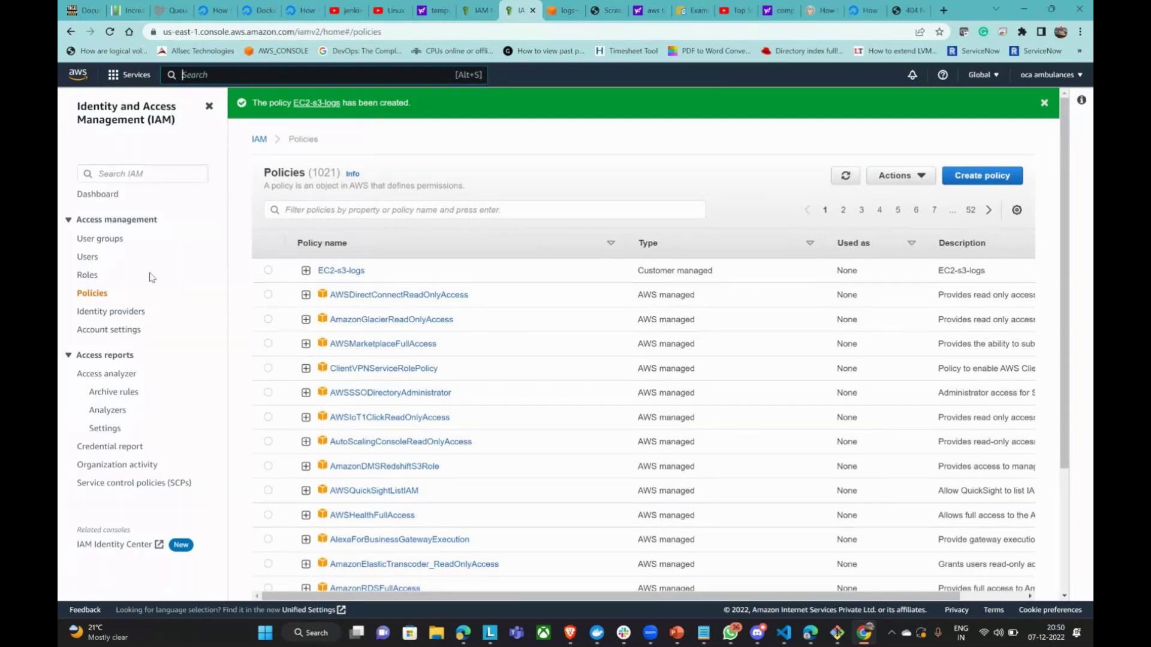
Step: Select the new EC2-s3-logs policy and go to the IAM Roles list
{"action": "left_click", "coordinate": [268, 270]}
{"action": "scroll", "coordinate": [1091, 264], "scroll_direction": "down", "scroll_amount": 3}
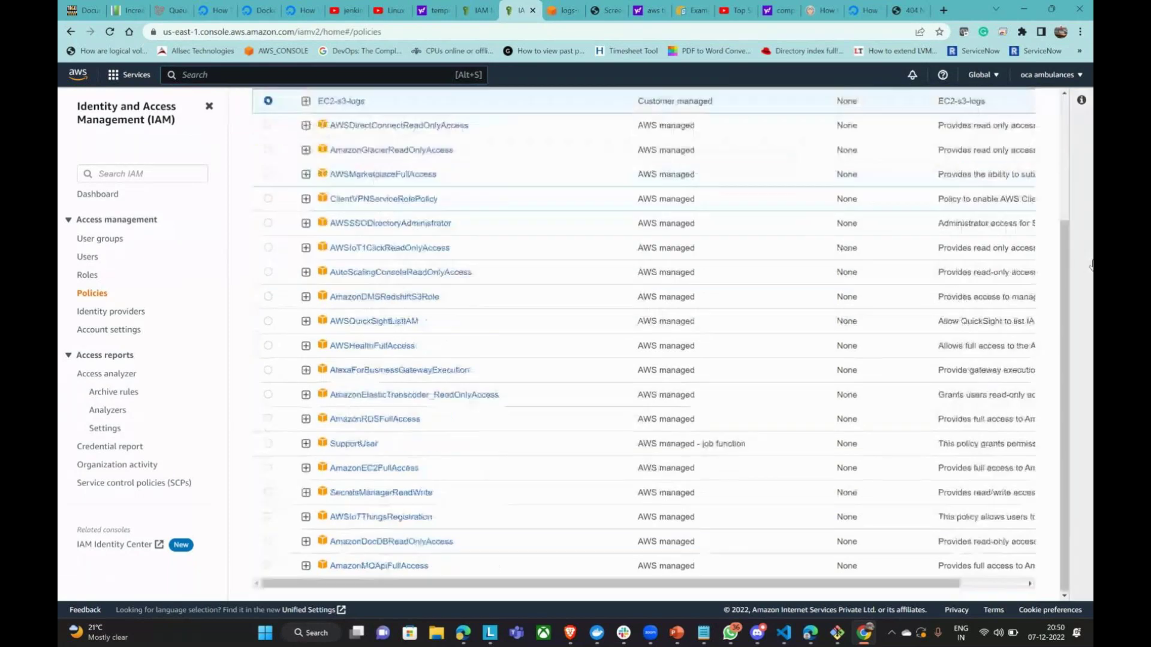
{"action": "scroll", "coordinate": [1091, 264], "scroll_direction": "up", "scroll_amount": 3}
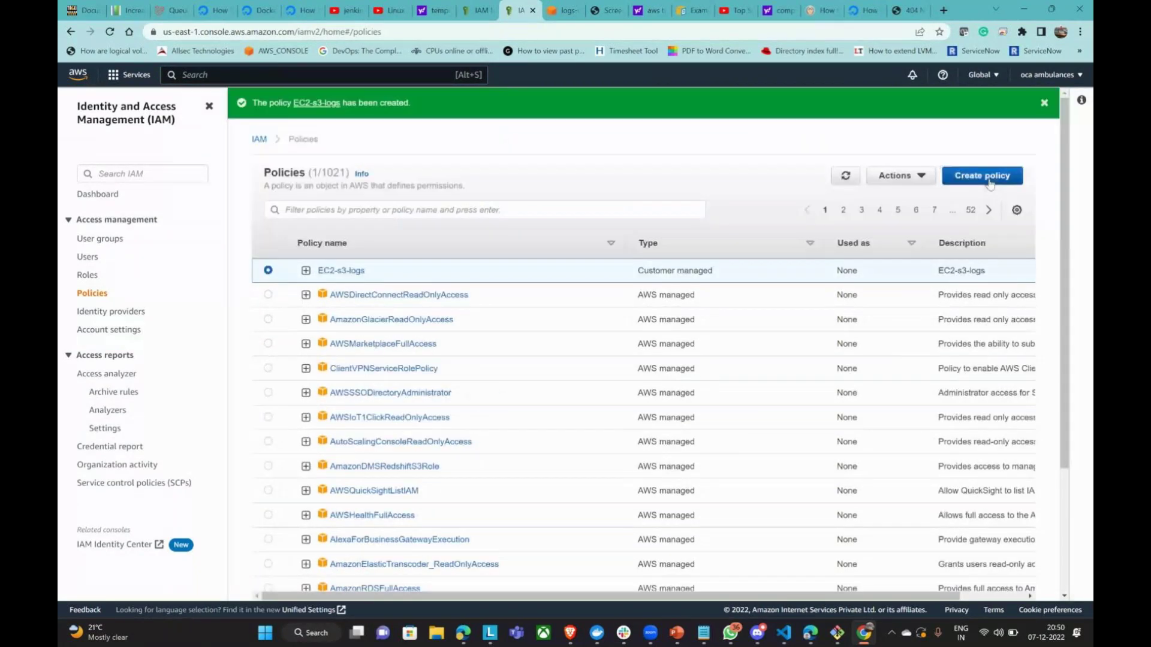
{"action": "left_click", "coordinate": [87, 275]}
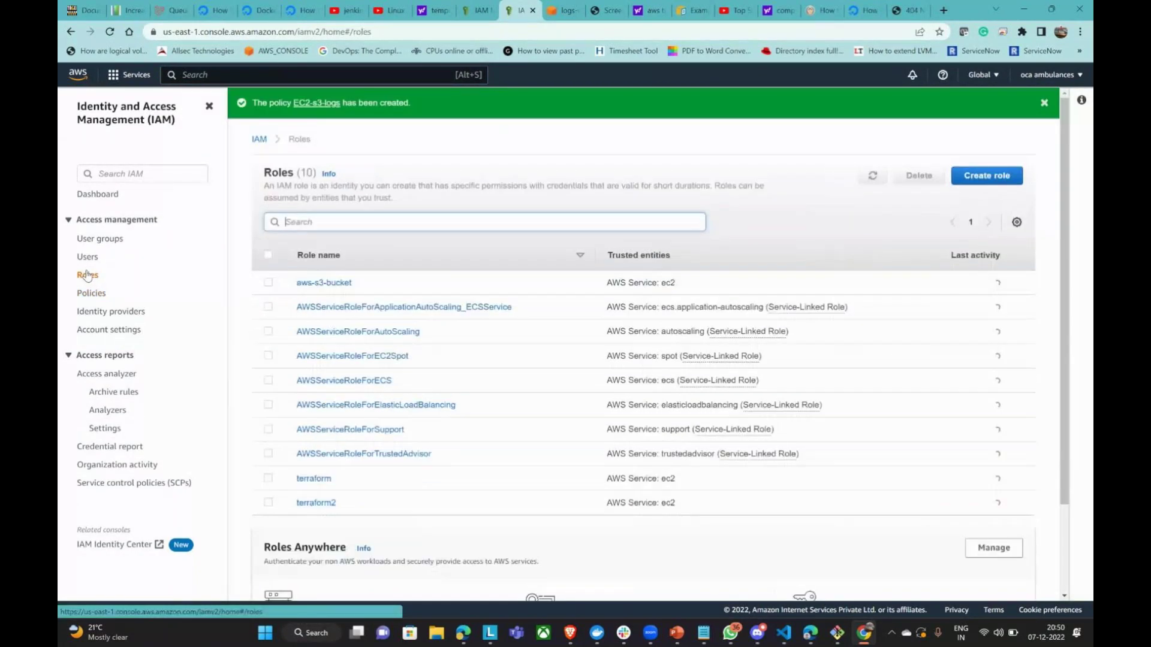
Step: In the role being created, refresh the policy list, tick EC2-s3-logs and continue
{"action": "left_click", "coordinate": [480, 10]}
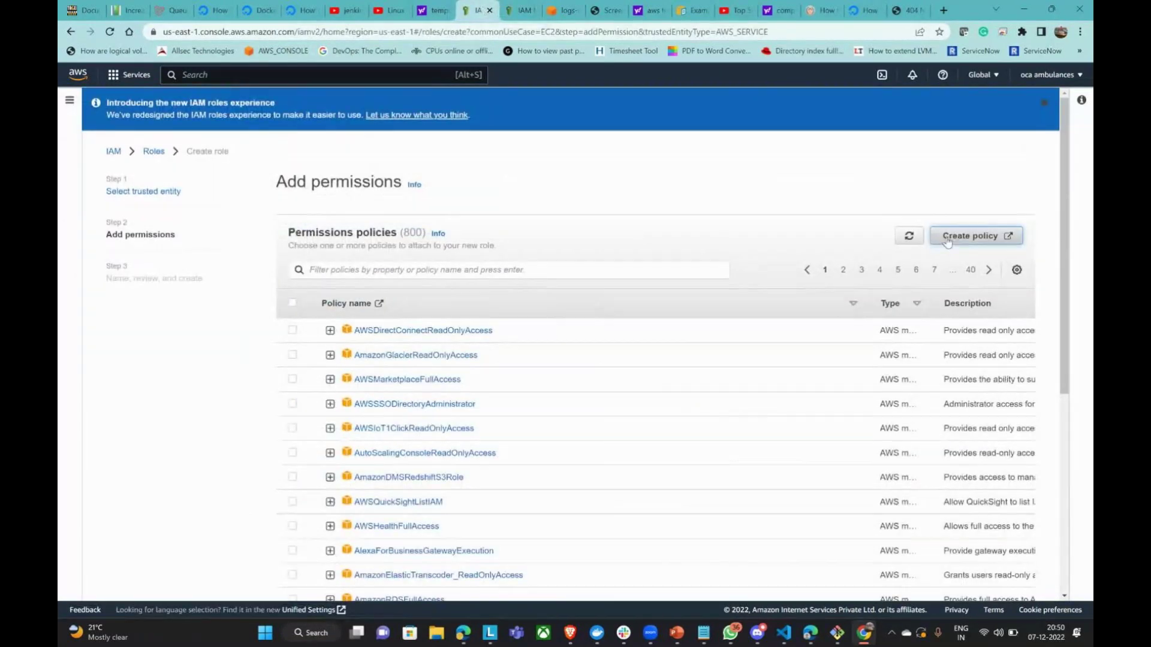
{"action": "left_click", "coordinate": [910, 238]}
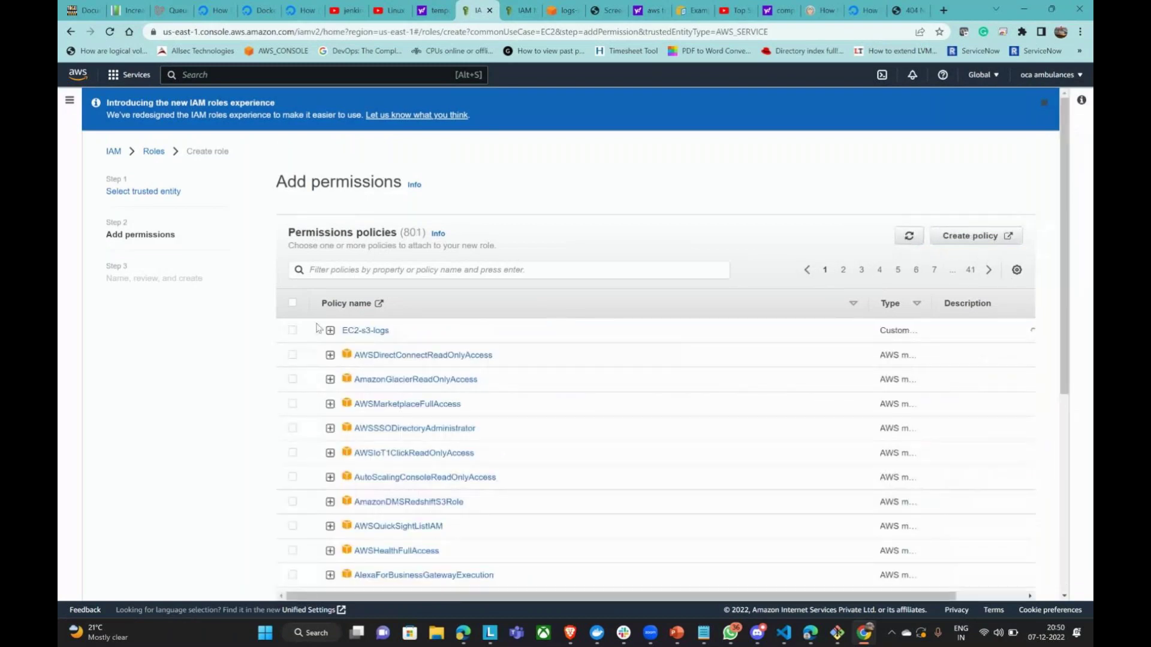
{"action": "left_click", "coordinate": [292, 332]}
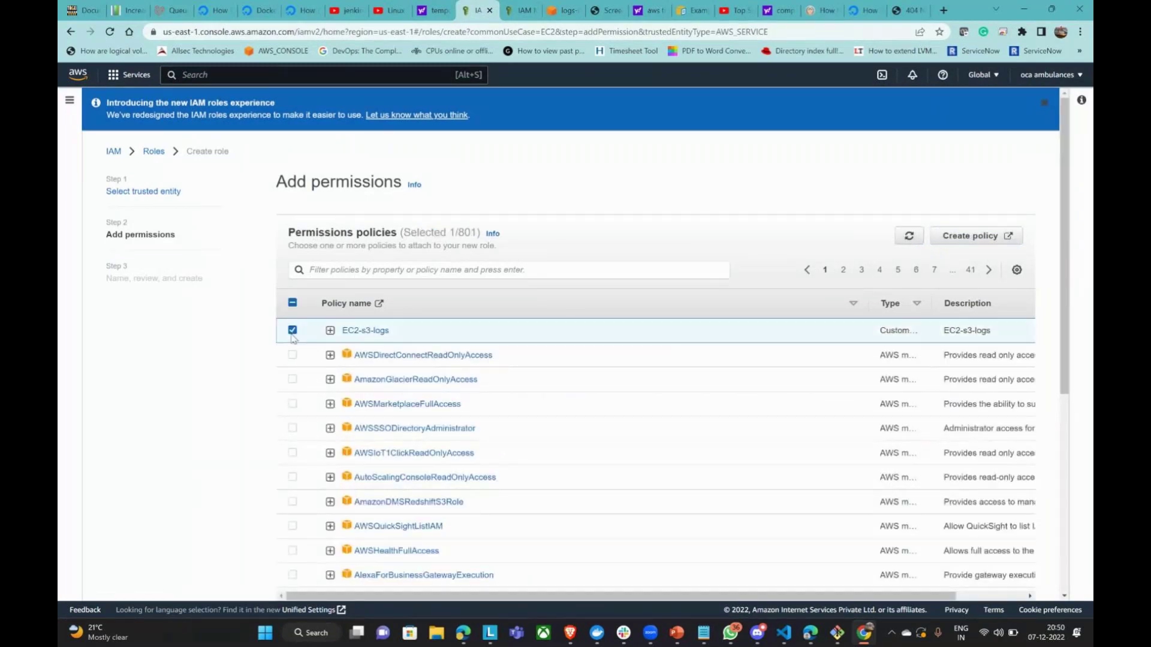
{"action": "scroll", "coordinate": [600, 420], "scroll_direction": "down", "scroll_amount": 10}
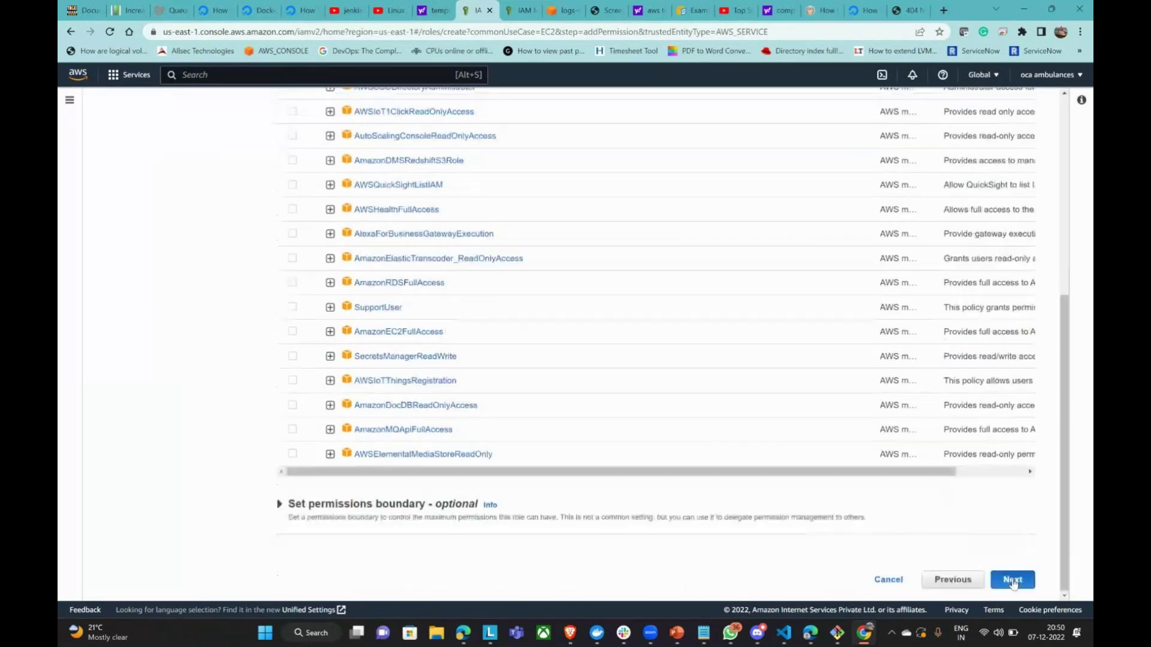
{"action": "left_click", "coordinate": [1012, 580]}
Step: Name the role EC2-s3-logs-role and create it
{"action": "left_click", "coordinate": [412, 204]}
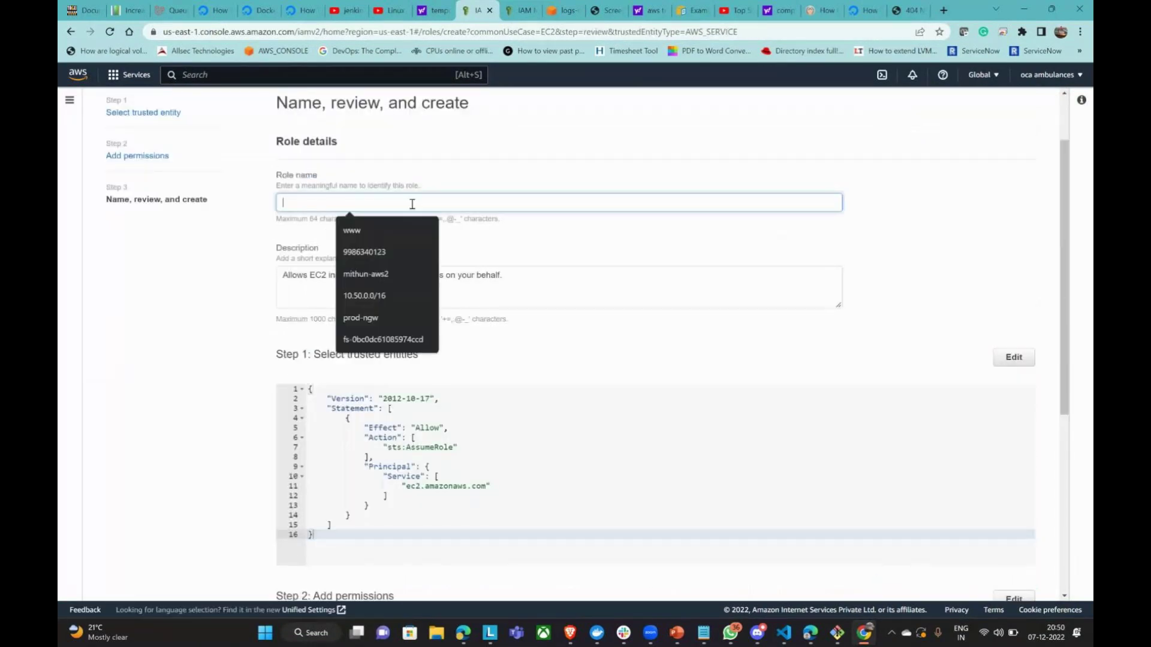
{"action": "key", "text": "ctrl+v"}
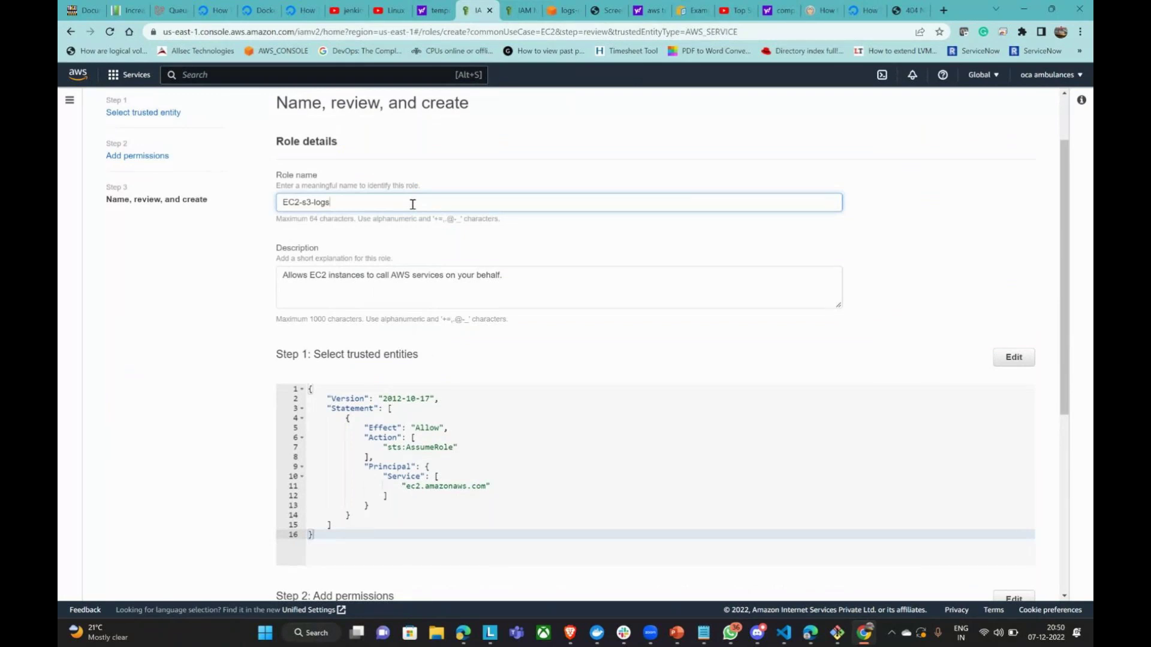
{"action": "type", "text": "-role"}
{"action": "scroll", "coordinate": [599, 311], "scroll_direction": "down", "scroll_amount": 5}
{"action": "scroll", "coordinate": [713, 348], "scroll_direction": "down", "scroll_amount": 1}
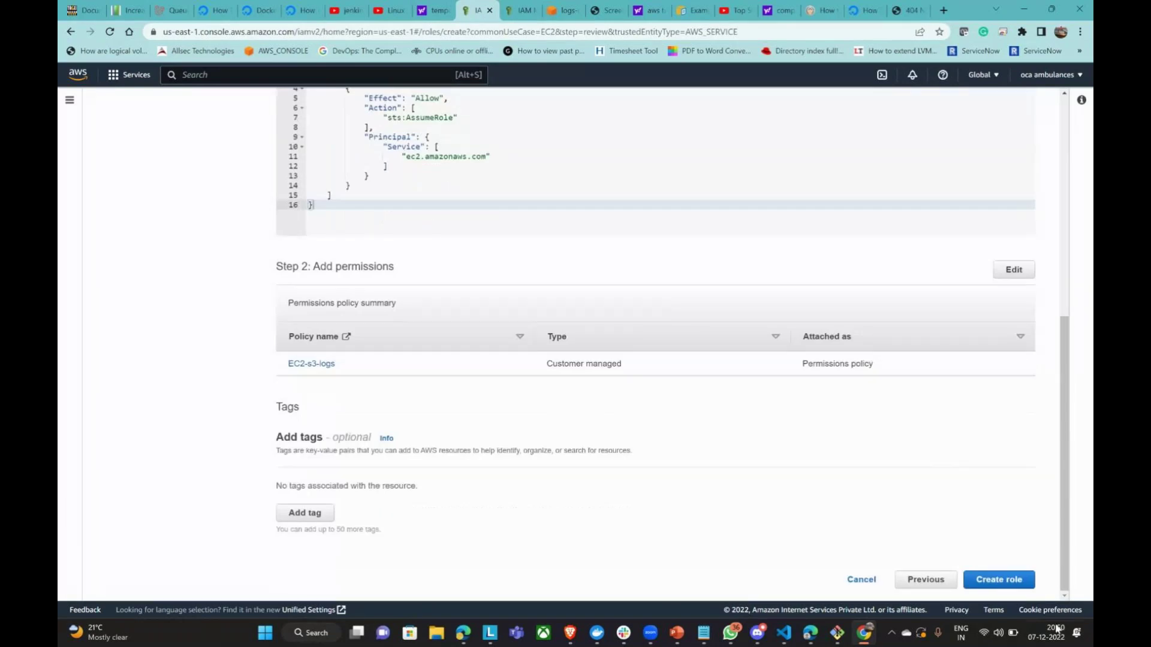
{"action": "left_click", "coordinate": [999, 580]}
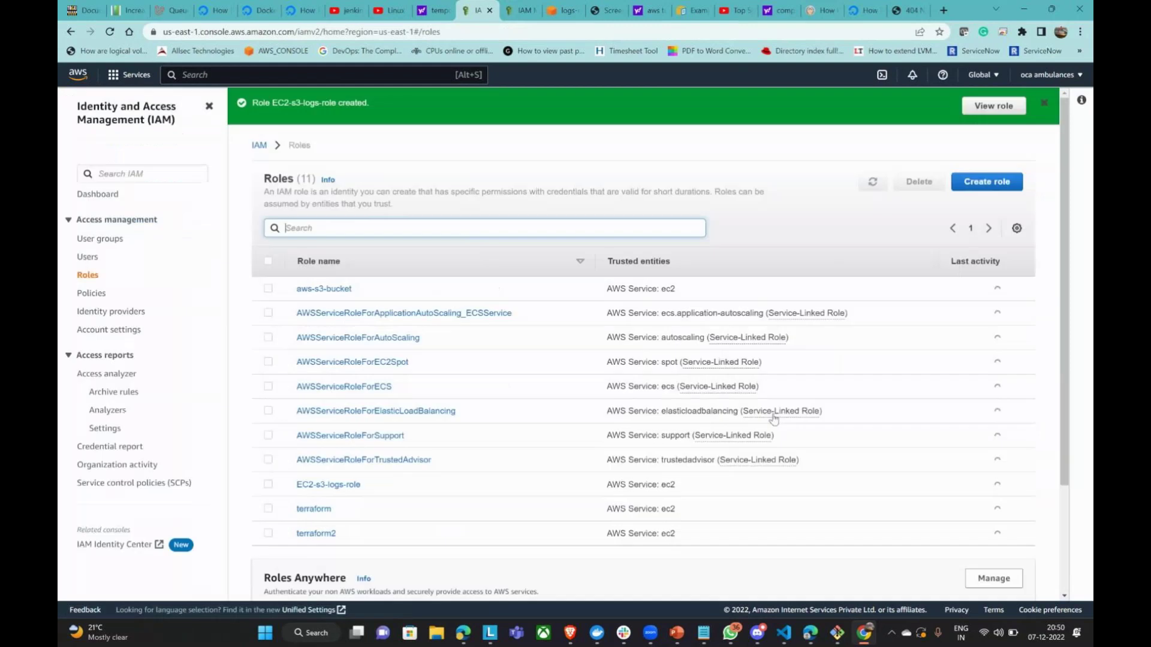
{"action": "scroll", "coordinate": [774, 419], "scroll_direction": "down", "scroll_amount": 2}
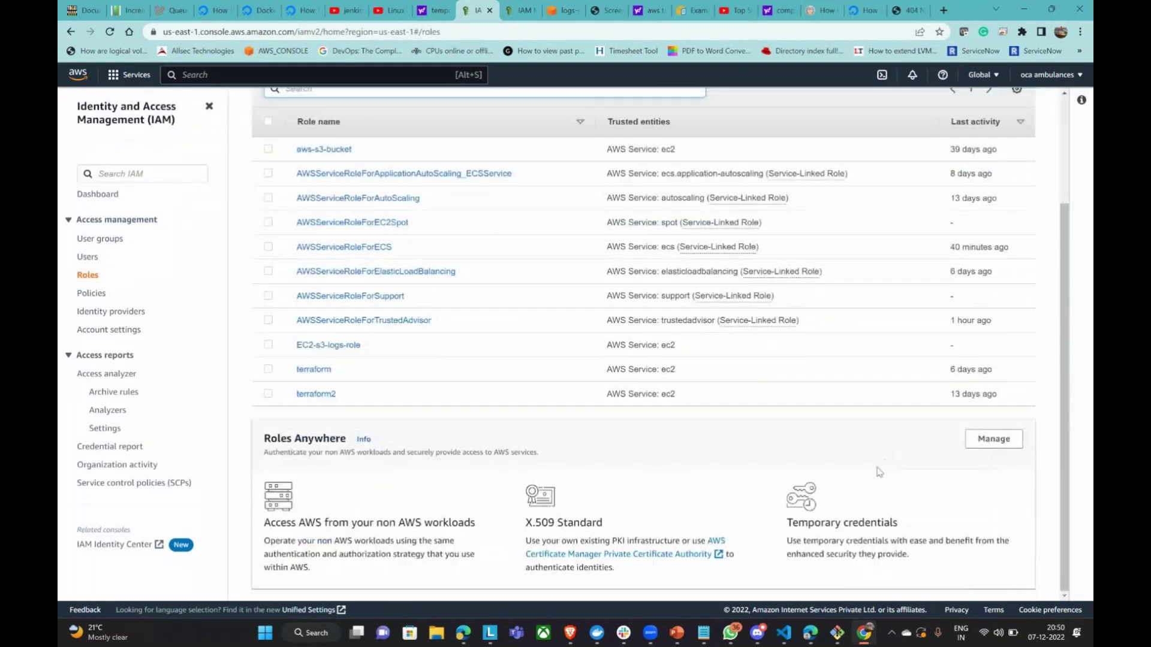
{"action": "scroll", "coordinate": [484, 344], "scroll_direction": "up", "scroll_amount": 2}
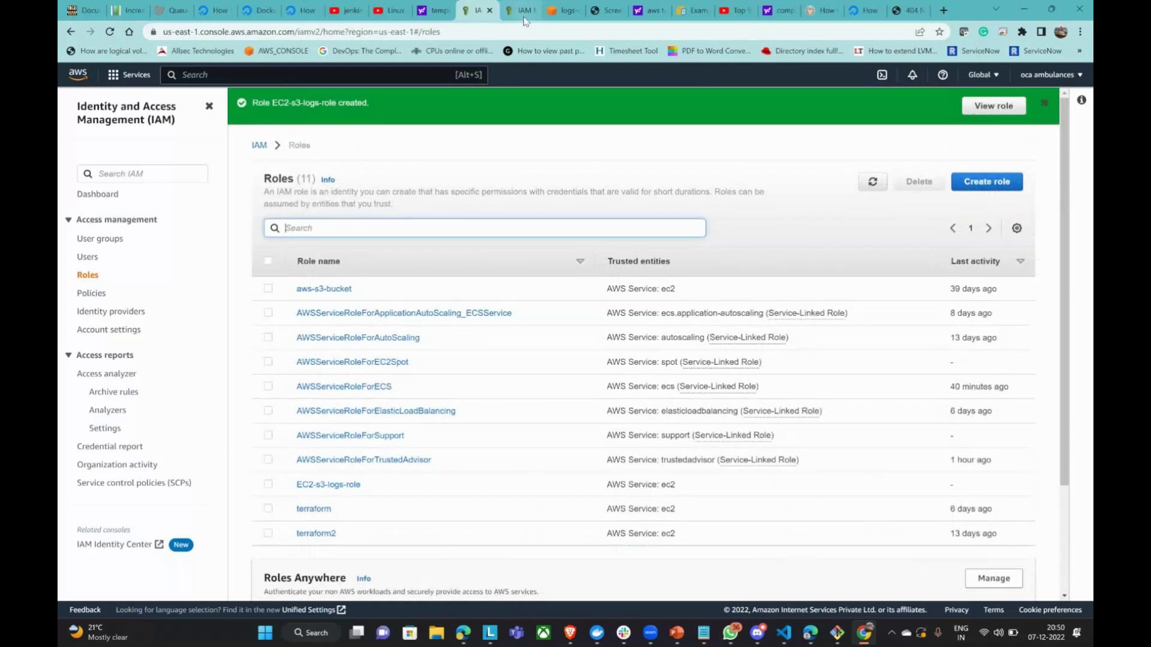
{"action": "left_click", "coordinate": [463, 634]}
Step: Remove the stray connector beside the hard-hat icon above the Amazon EC2 shape
{"action": "left_click_drag", "start_coordinate": [444, 262], "coordinate": [426, 269]}
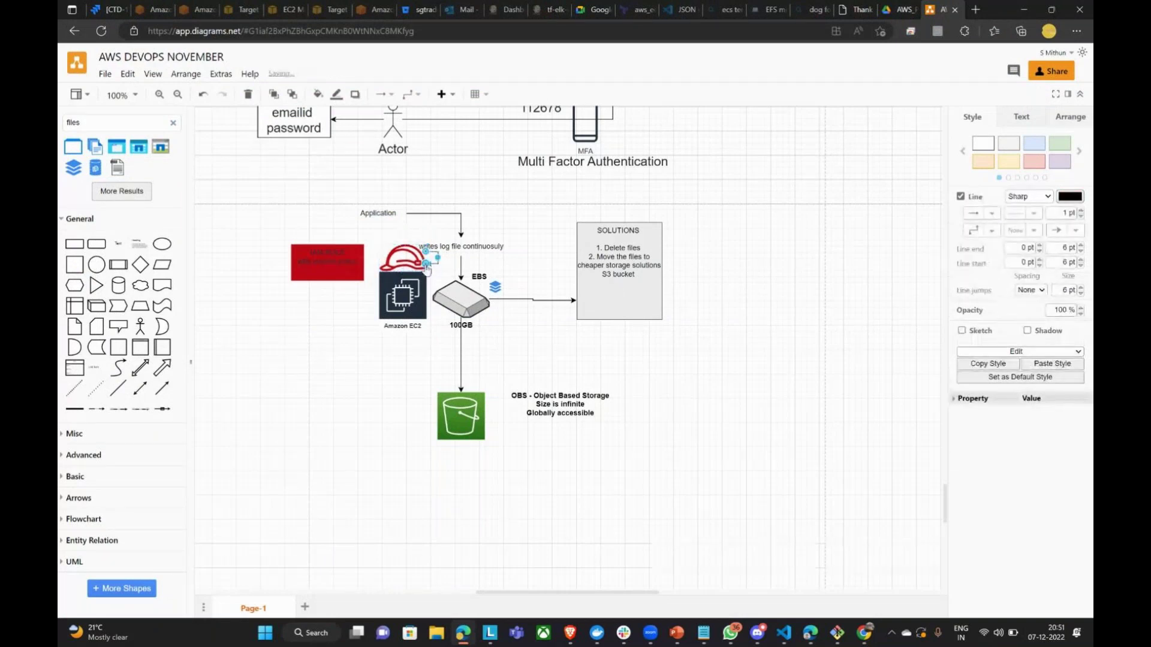
{"action": "key", "text": "ctrl+z"}
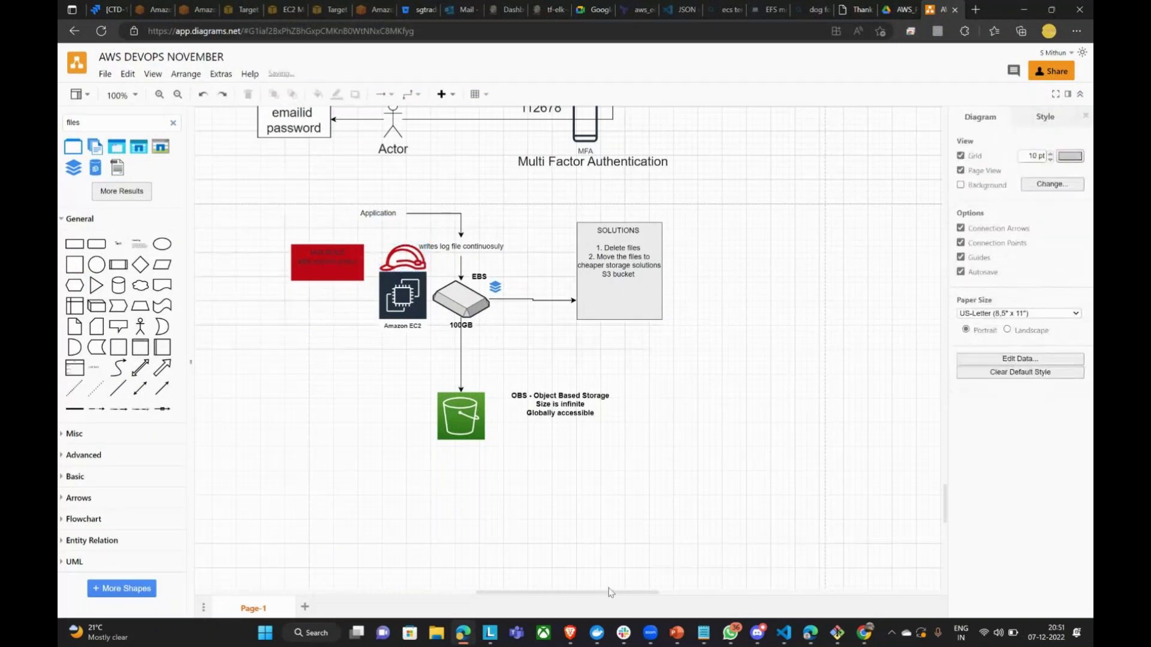
{"action": "left_click", "coordinate": [863, 633]}
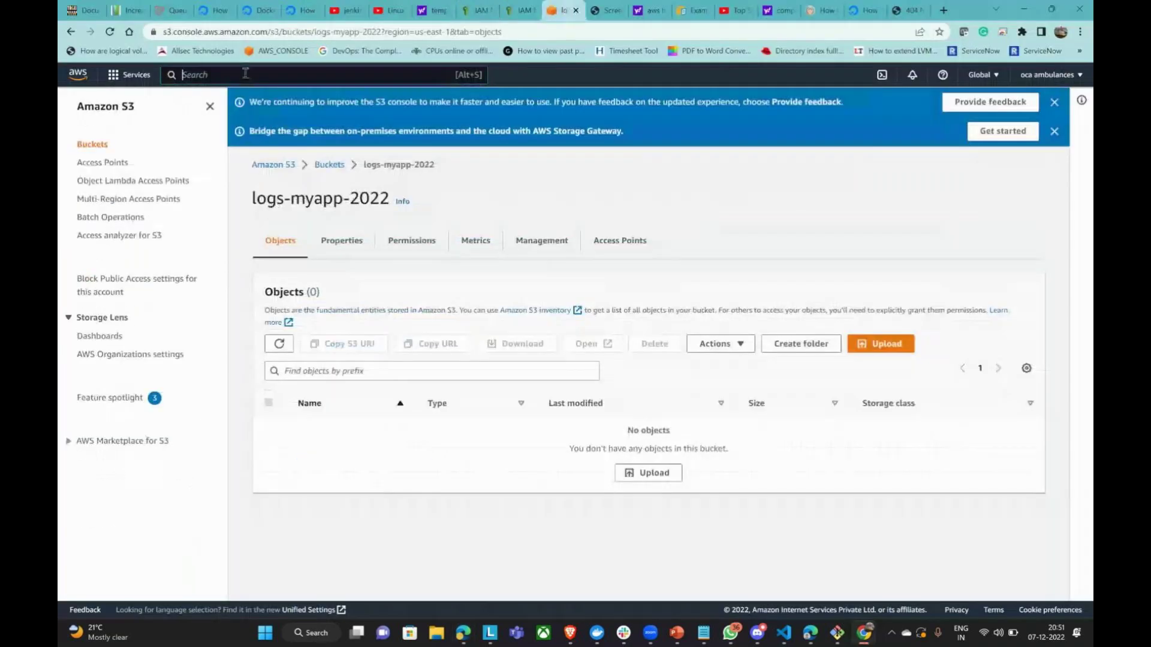
Step: Open the EC2 Instances list and select TAGXI-FLUTTER-NEW
{"action": "type", "text": "ec2"}
{"action": "left_click", "coordinate": [355, 170]}
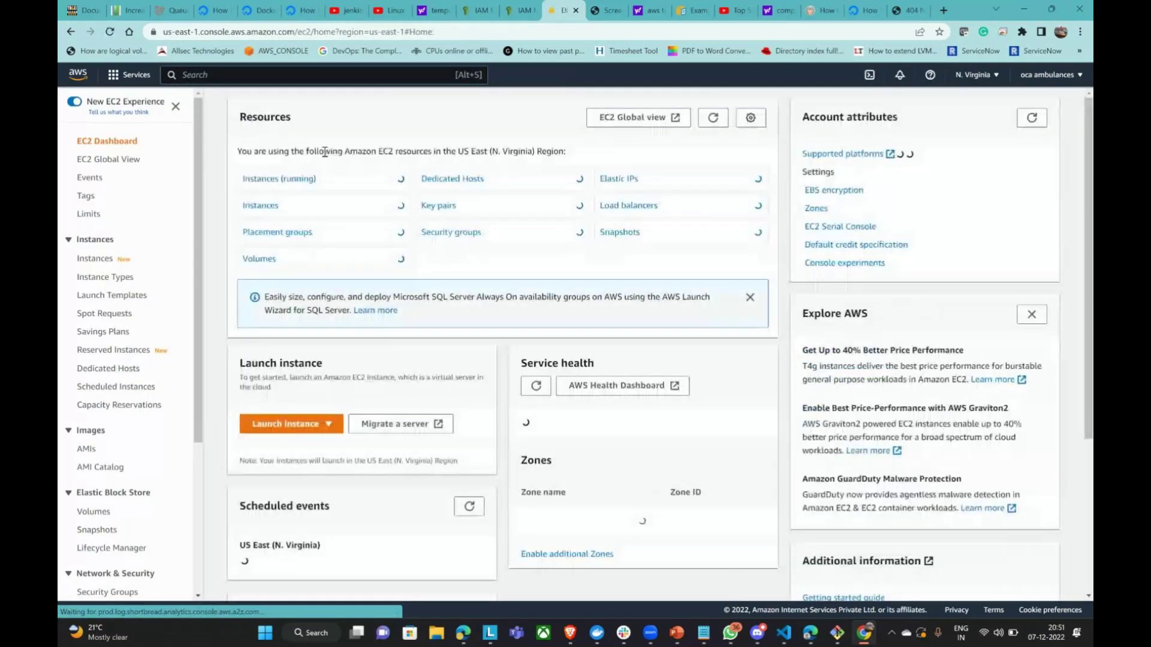
{"action": "left_click", "coordinate": [270, 179]}
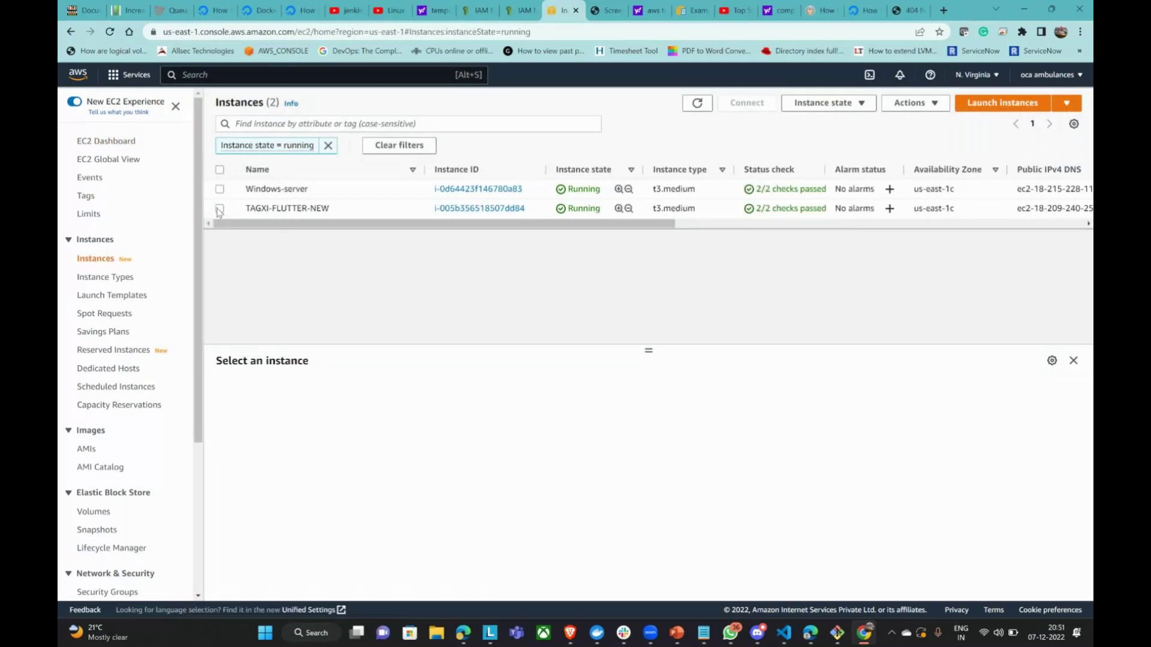
{"action": "left_click", "coordinate": [219, 209]}
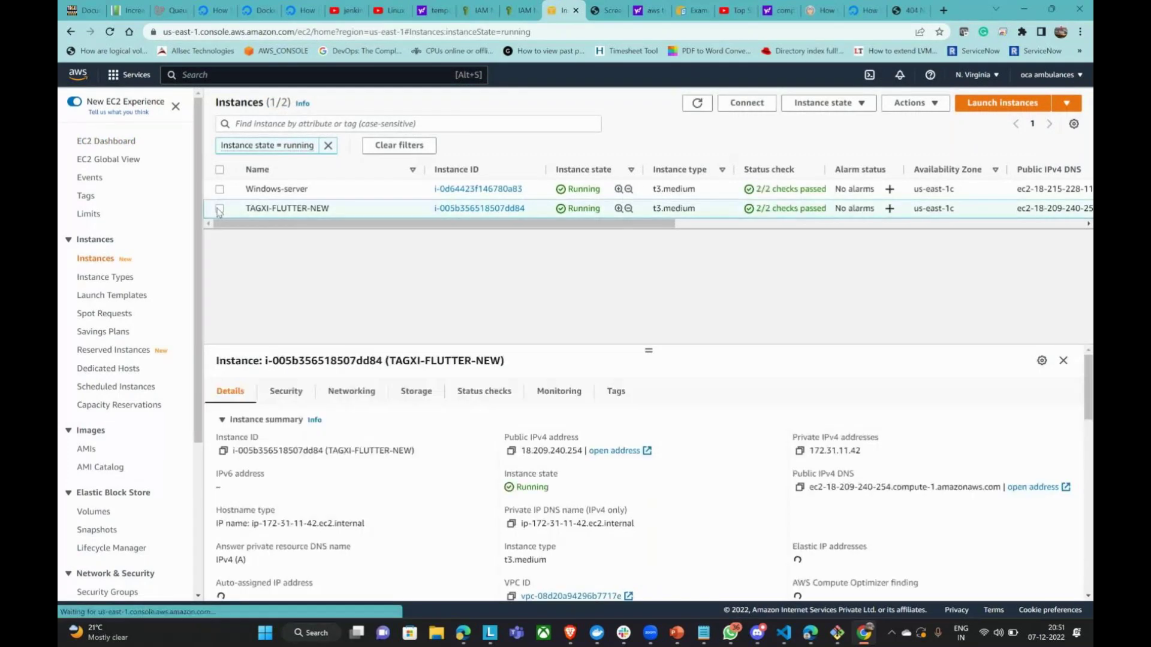
Step: Change the instance's IAM role to EC2-s3-logs-role and apply the update
{"action": "left_click", "coordinate": [910, 104]}
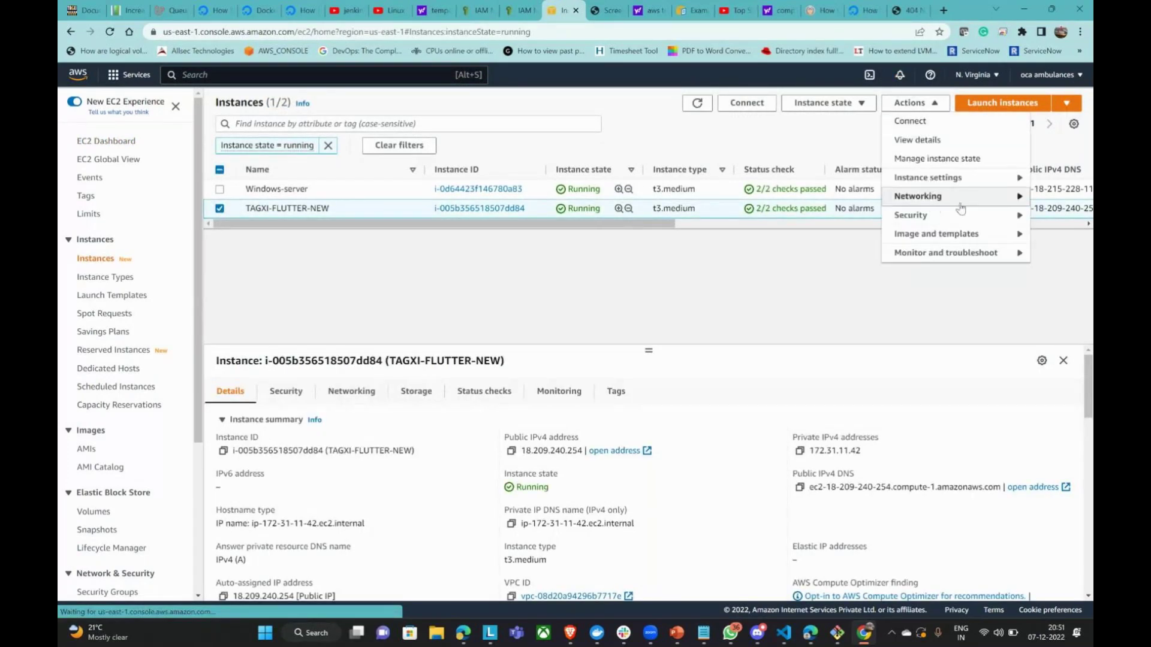
{"action": "mouse_move", "coordinate": [994, 219]}
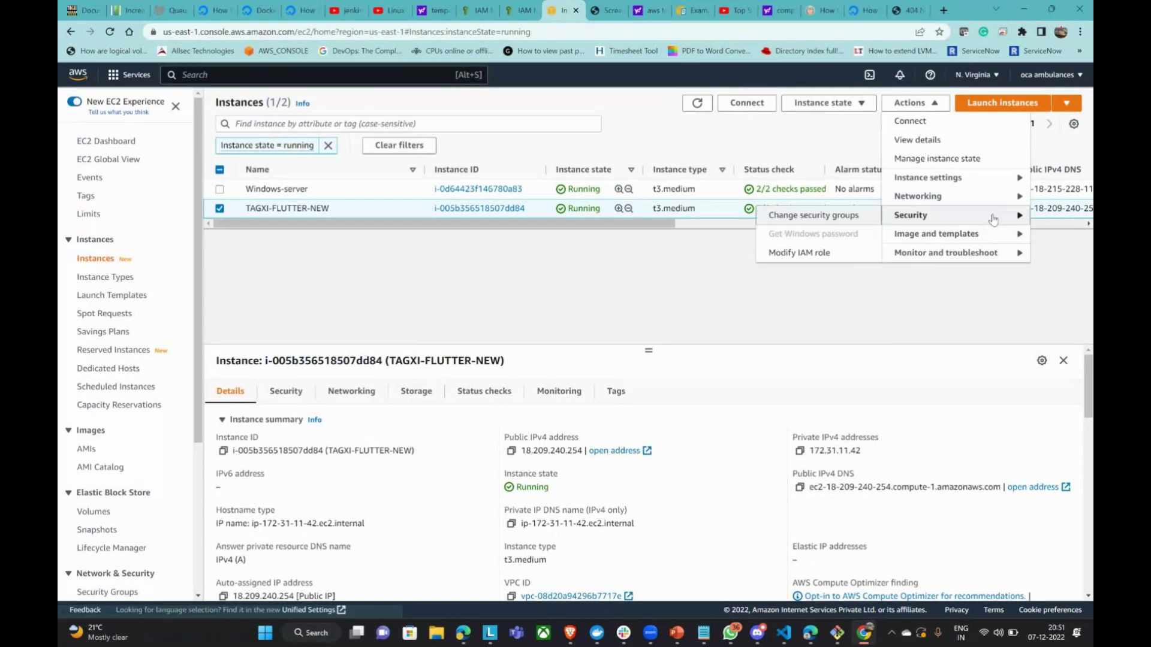
{"action": "left_click", "coordinate": [804, 255]}
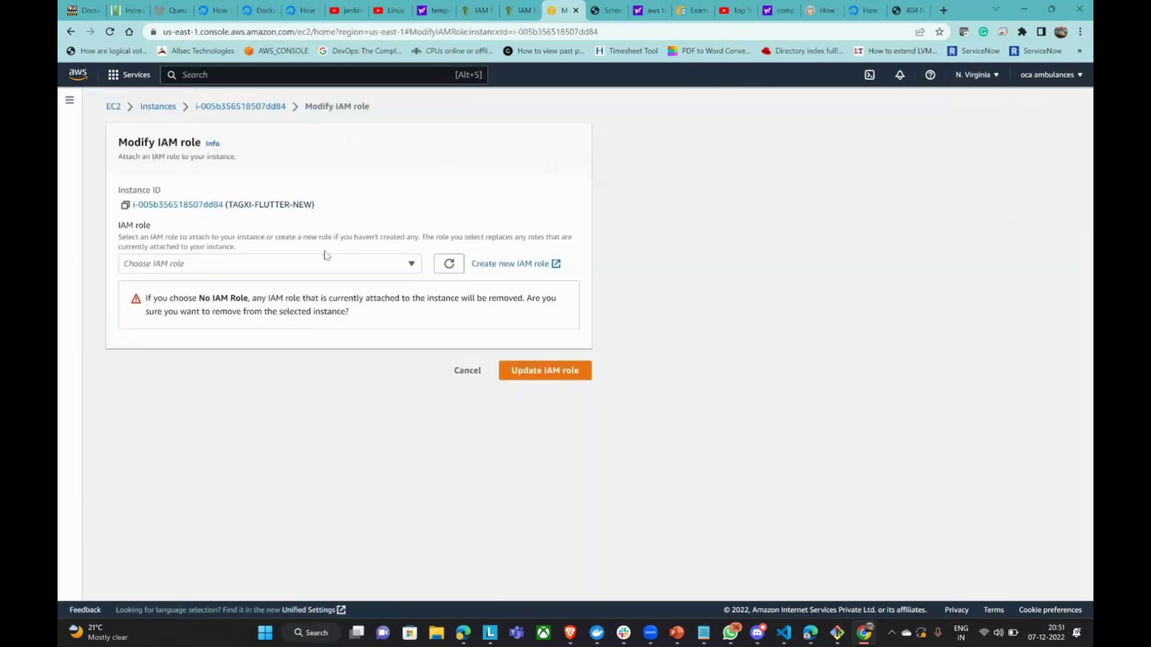
{"action": "left_click", "coordinate": [313, 265]}
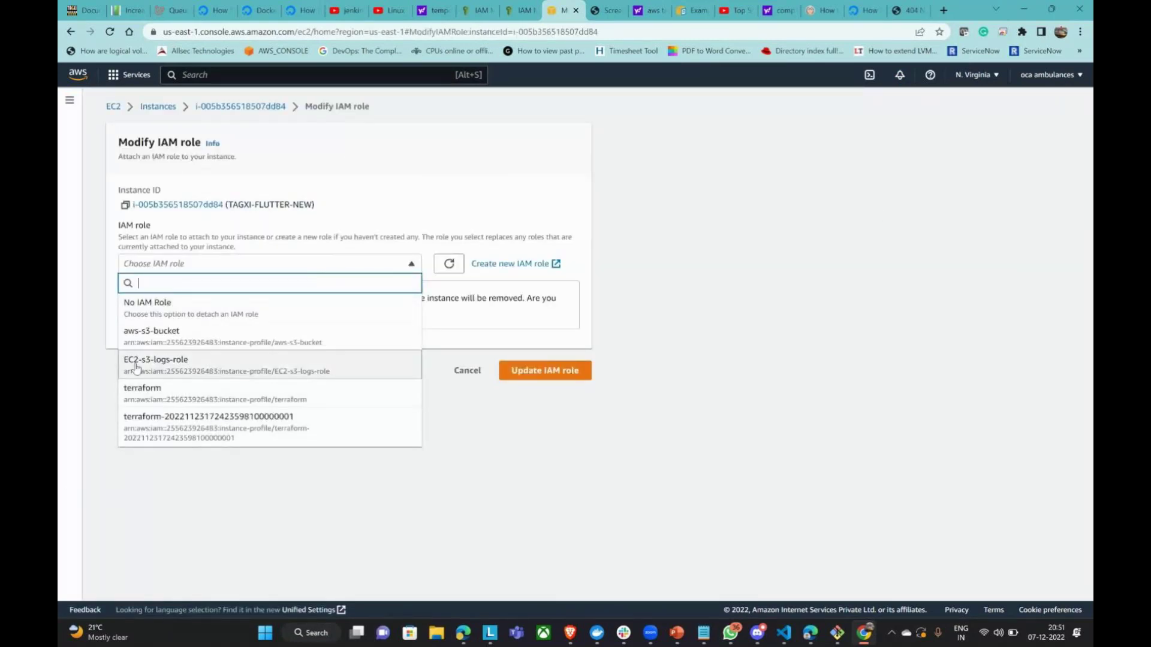
{"action": "left_click", "coordinate": [163, 367]}
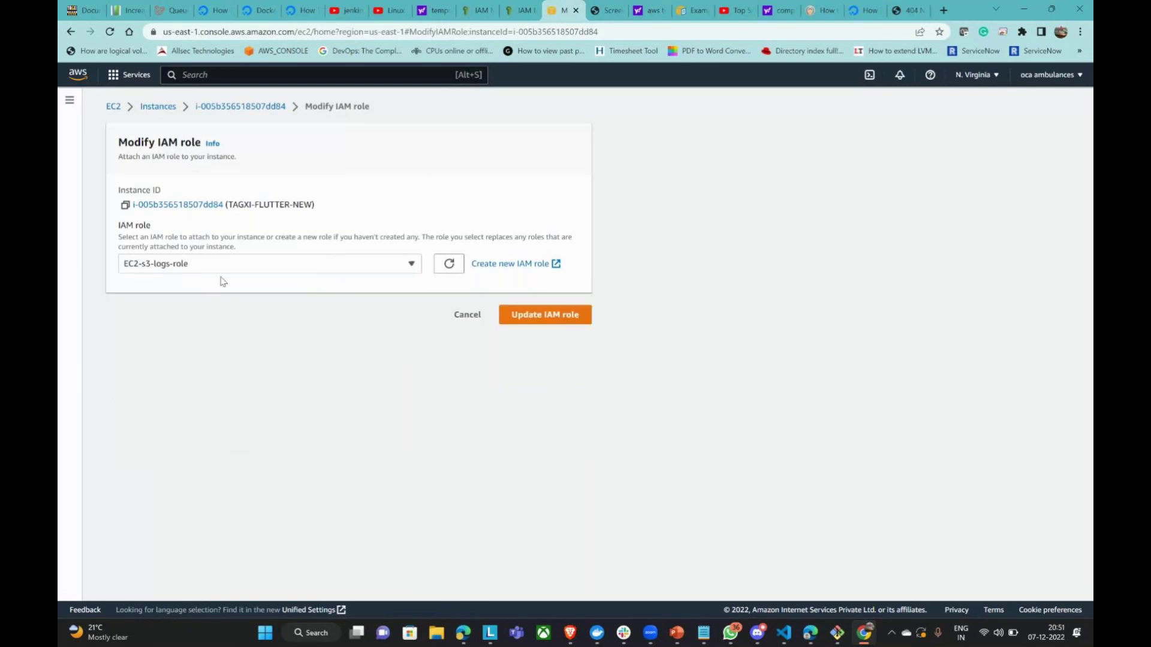
{"action": "left_click", "coordinate": [576, 316]}
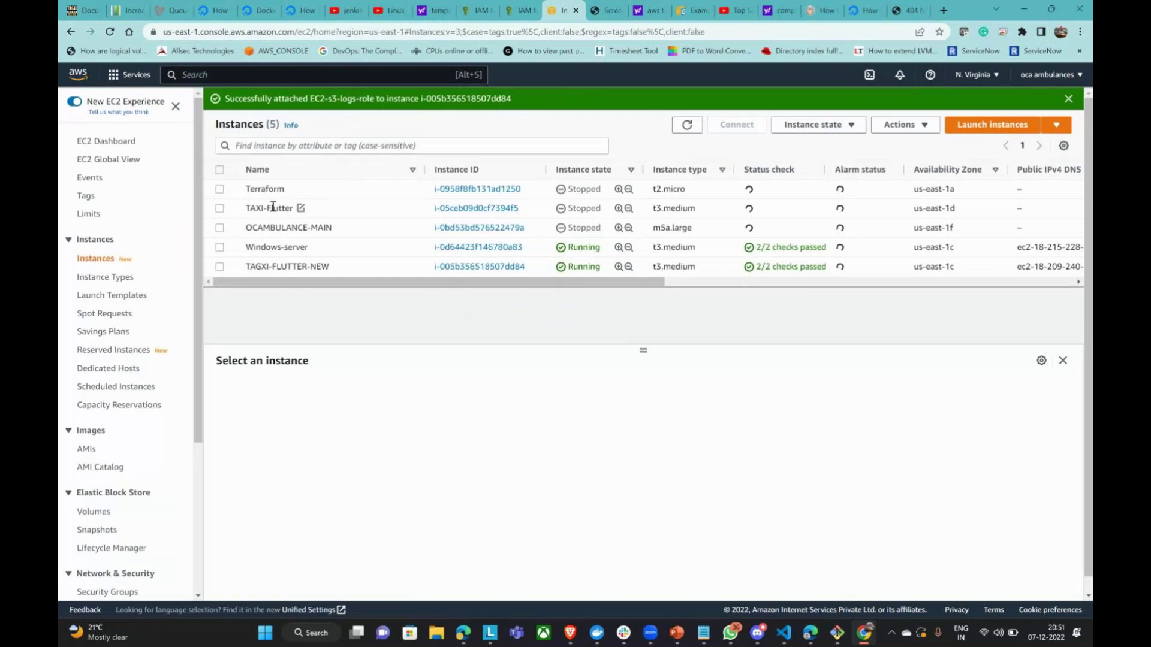
Step: Run aws s3 ls in the SSH session to list the S3 buckets
{"action": "left_click", "coordinate": [837, 634]}
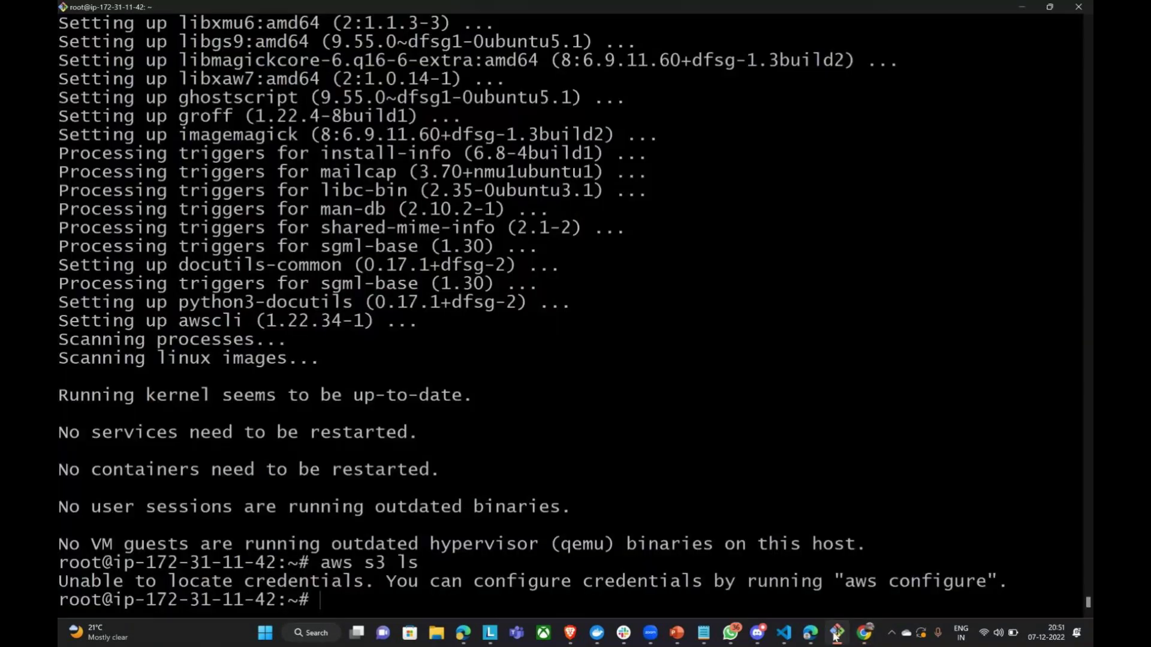
{"action": "type", "text": "aws s3 ls"}
{"action": "key", "text": "Return"}
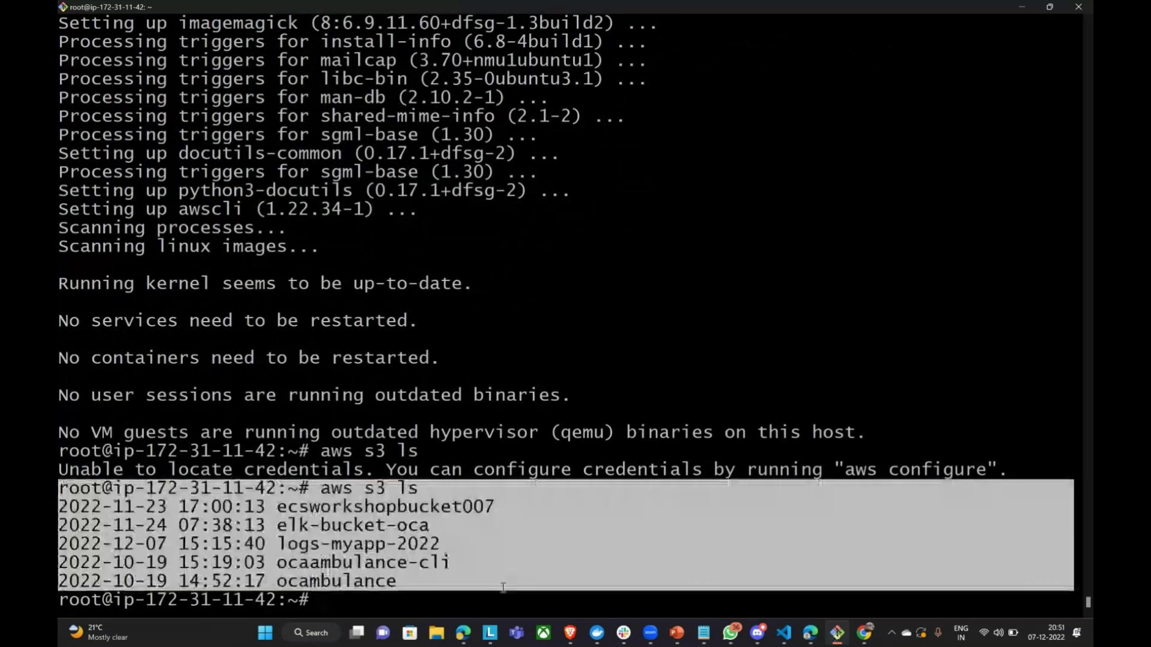
{"action": "left_click_drag", "start_coordinate": [503, 588], "coordinate": [527, 573]}
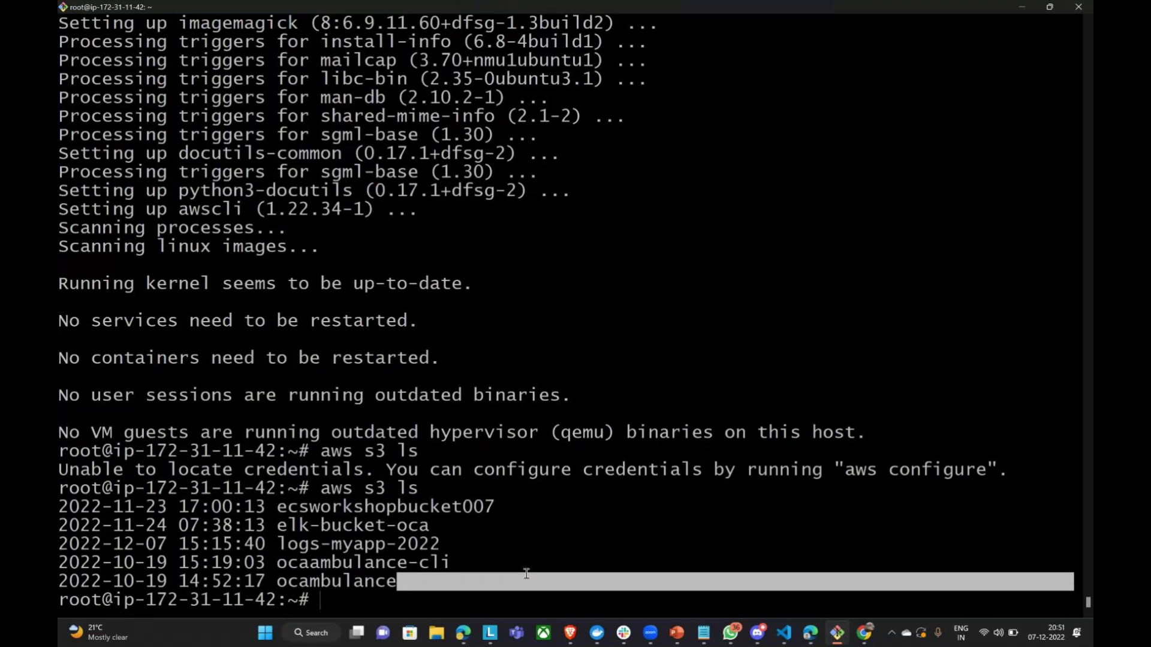
Step: Type the loop for i in `ls`;do aws s3 mv $i;done at the prompt without running it
{"action": "key", "text": "Return"}
{"action": "key", "text": "Return"}
{"action": "key", "text": "Return"}
{"action": "key", "text": "Return"}
{"action": "key", "text": "Return"}
{"action": "key", "text": "Up"}
{"action": "key", "text": "Up"}
{"action": "key", "text": "Down"}
{"action": "key", "text": "BackSpace"}
{"action": "key", "text": "BackSpace"}
{"action": "key", "text": "BackSpace"}
{"action": "key", "text": "BackSpace"}
{"action": "type", "text": "e"}
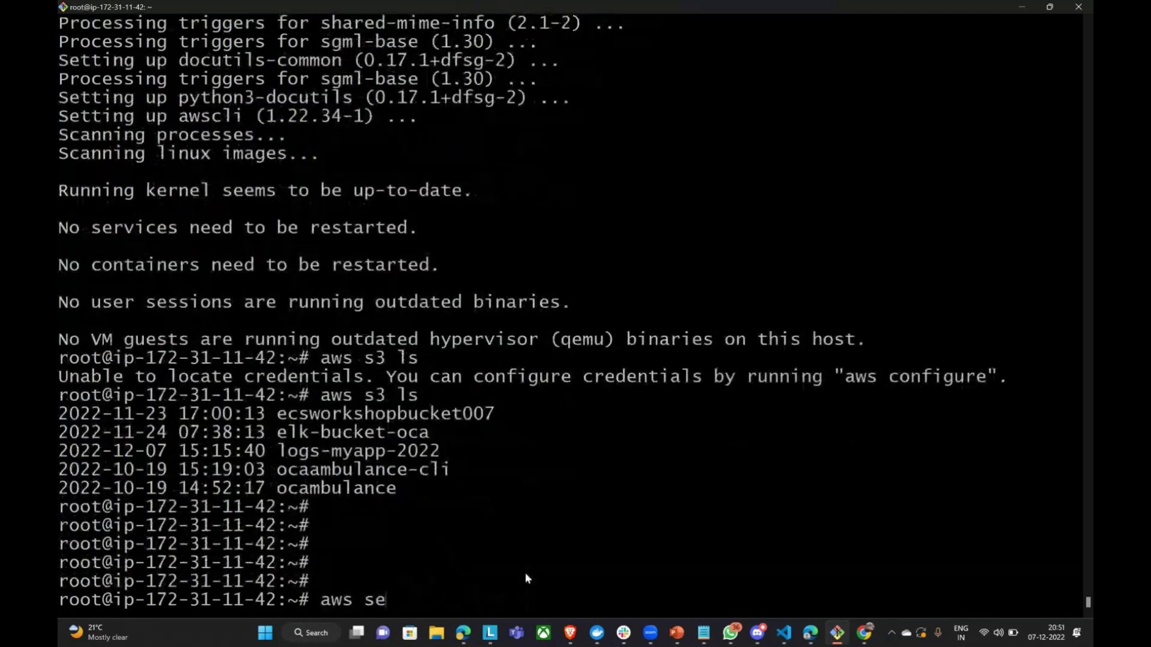
{"action": "key", "text": "Down"}
{"action": "key", "text": "Down"}
{"action": "key", "text": "Down"}
{"action": "type", "text": "for i in `"}
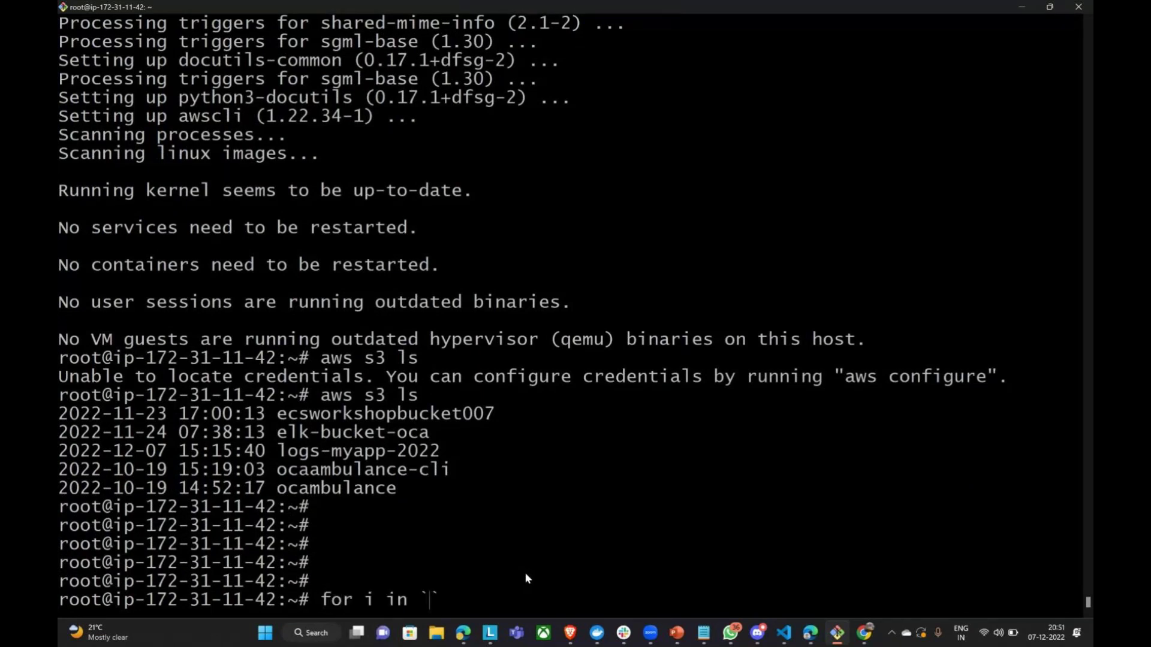
{"action": "type", "text": "ls`;do aws s3 mv "}
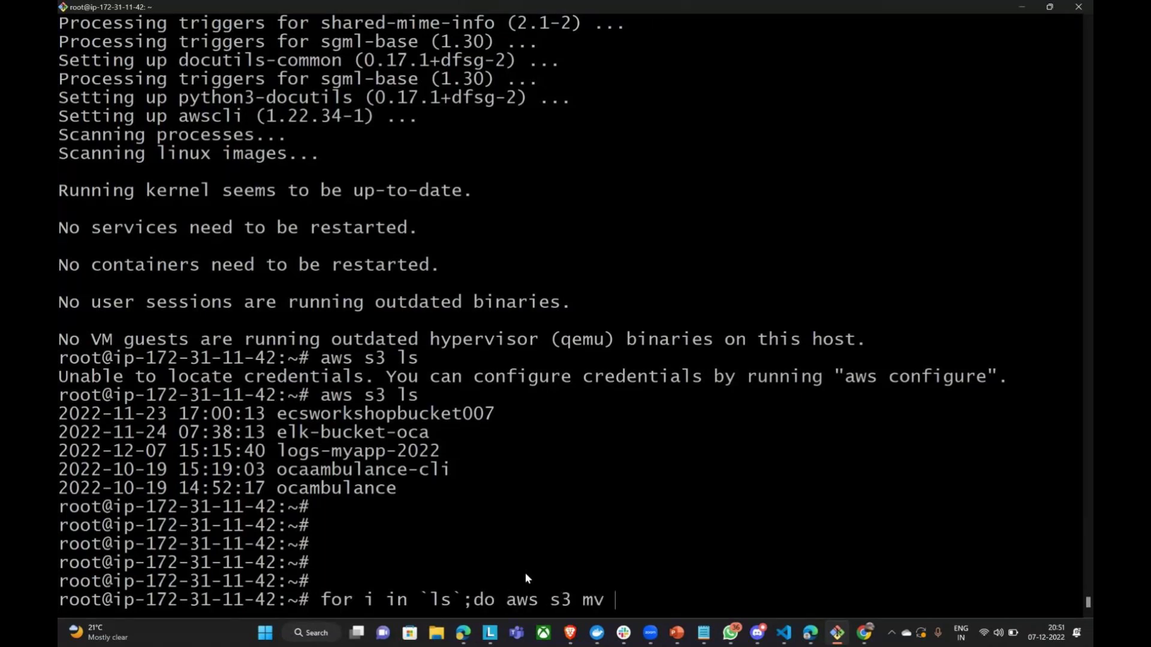
{"action": "type", "text": "$i"}
{"action": "key", "text": "Num_Lock"}
{"action": "key", "text": "BackSpace"}
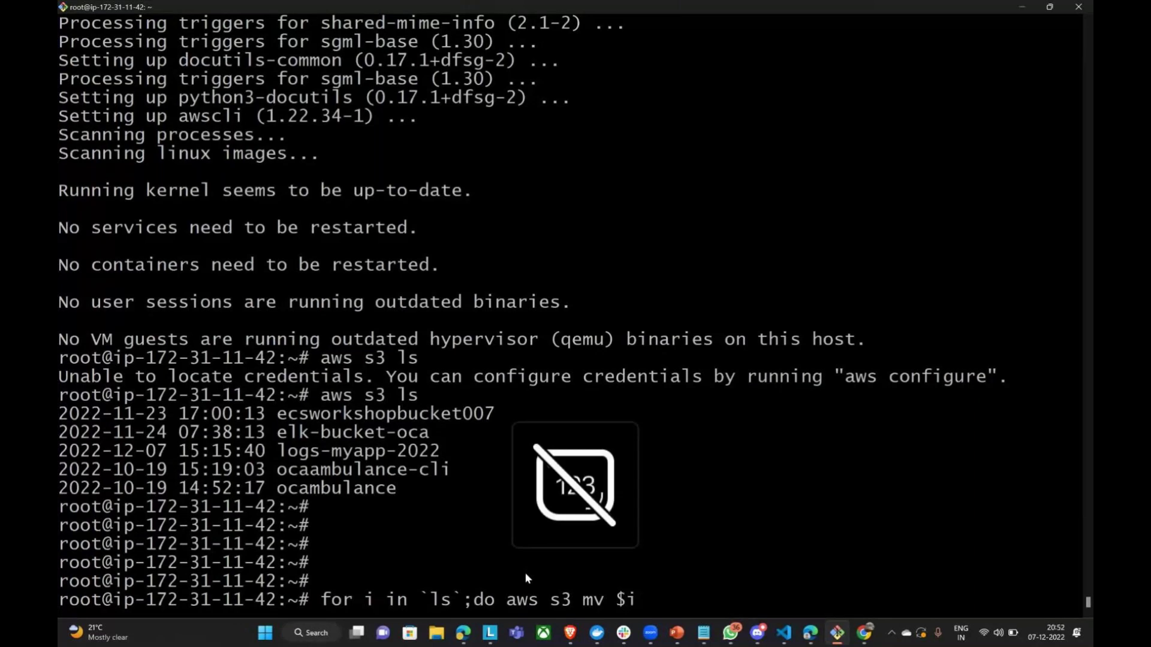
{"action": "type", "text": ";done"}
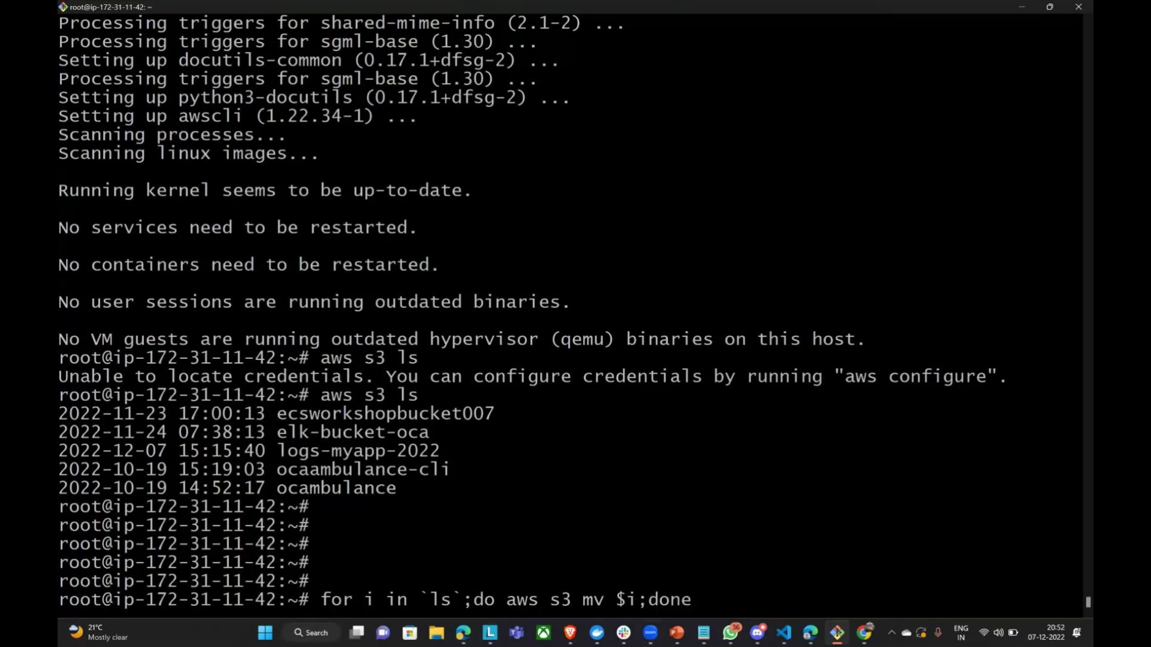
{"action": "left_click", "coordinate": [864, 633]}
Step: Open the logs-myapp-2022 bucket from the S3 service
{"action": "left_click", "coordinate": [361, 75]}
{"action": "type", "text": "s3"}
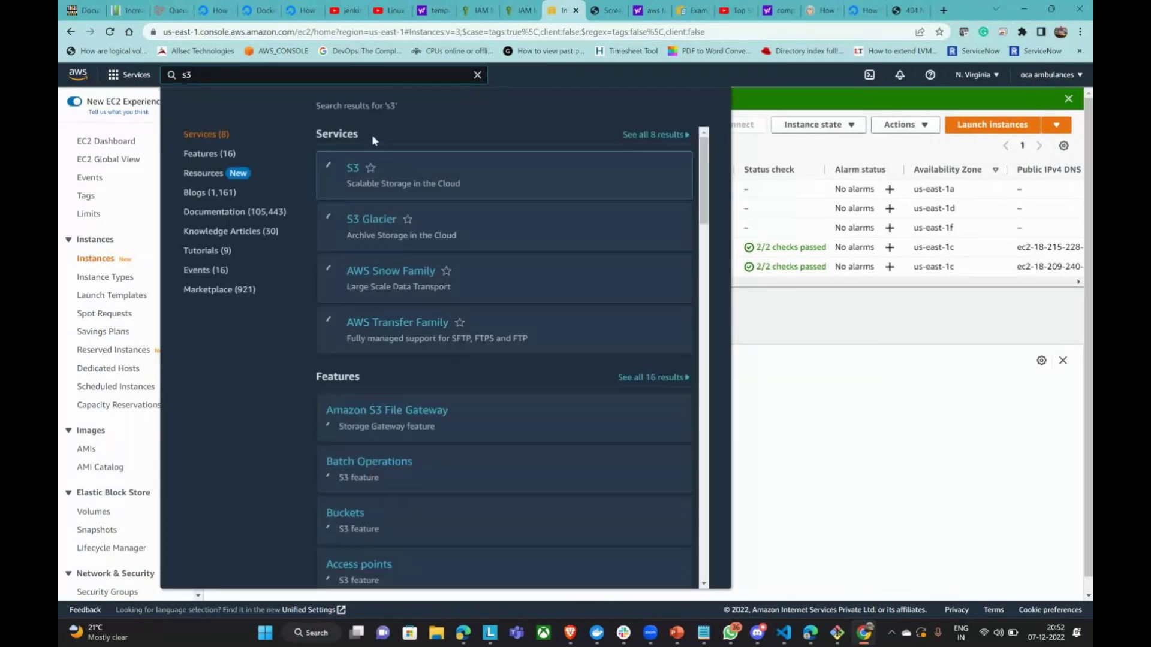
{"action": "left_click", "coordinate": [354, 169]}
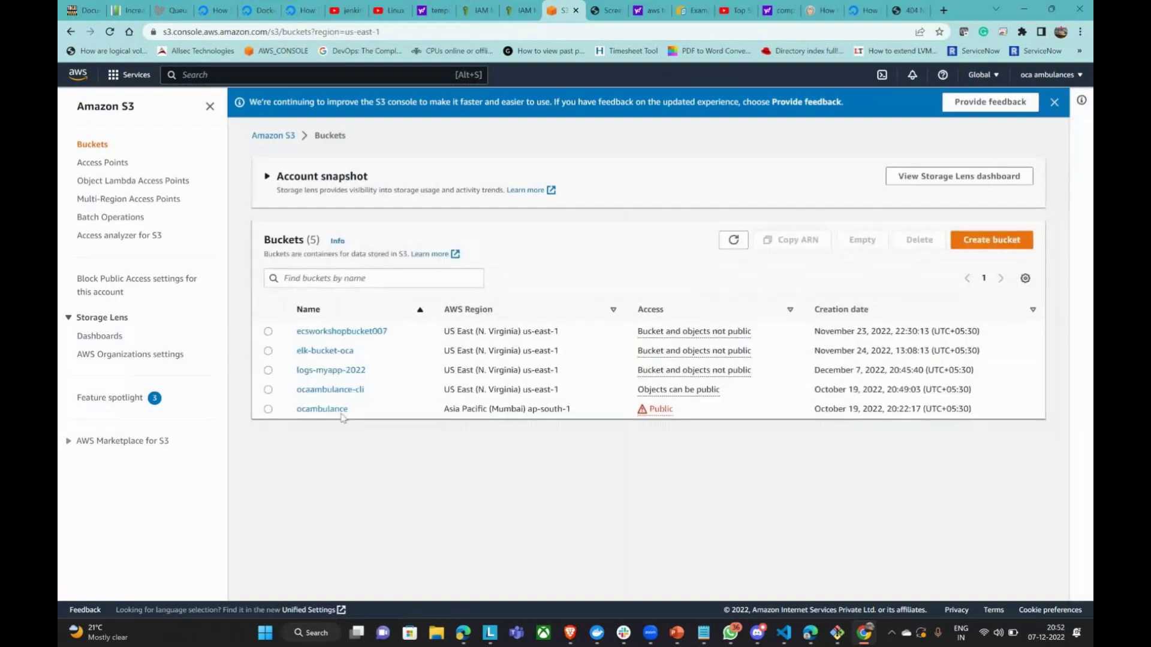
{"action": "left_click", "coordinate": [305, 370]}
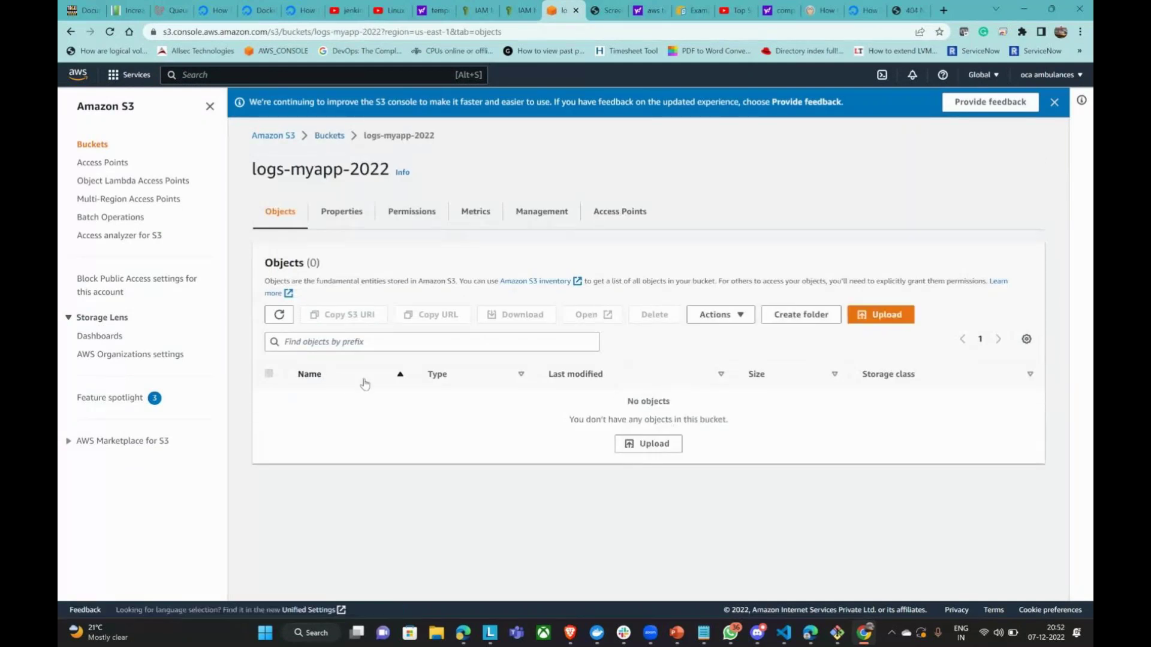
Step: Run the loop, interrupt it, recall it for editing, and select the bucket name logs-myapp-2022
{"action": "left_click", "coordinate": [832, 638]}
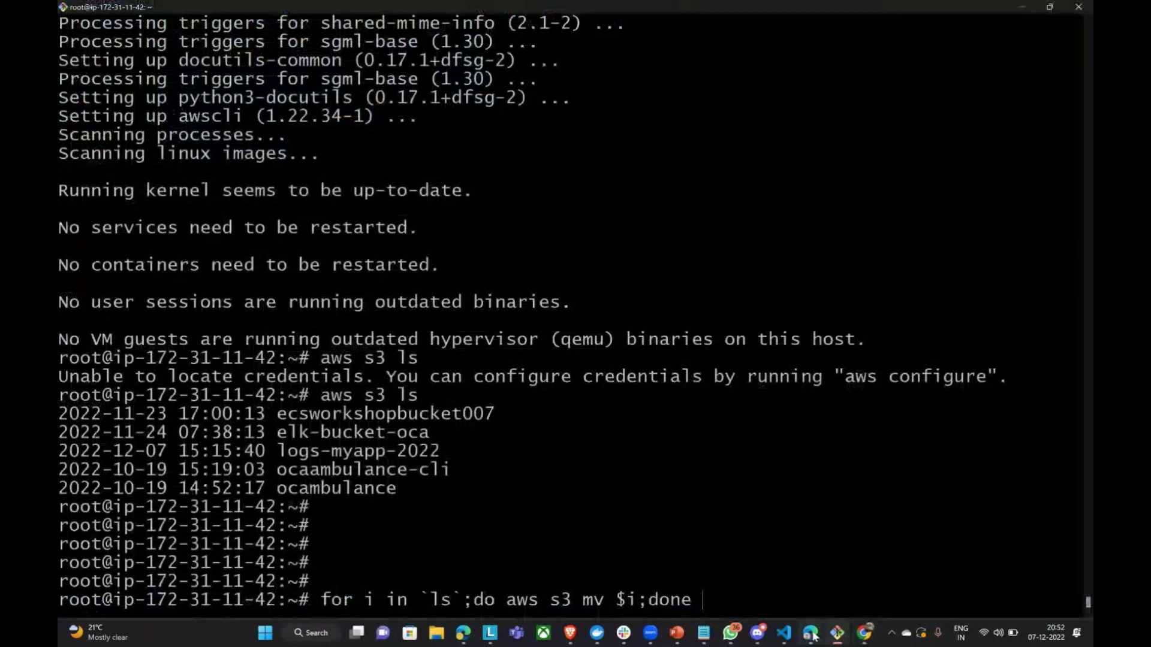
{"action": "key", "text": "Return"}
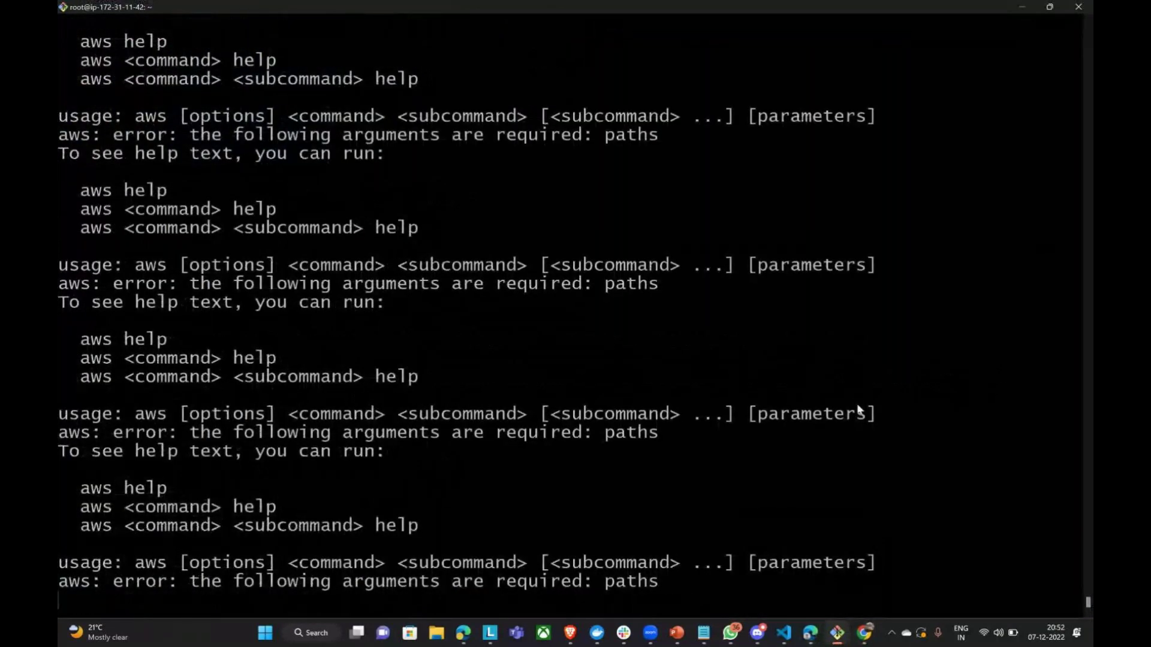
{"action": "key", "text": "ctrl+c"}
{"action": "key", "text": "Up"}
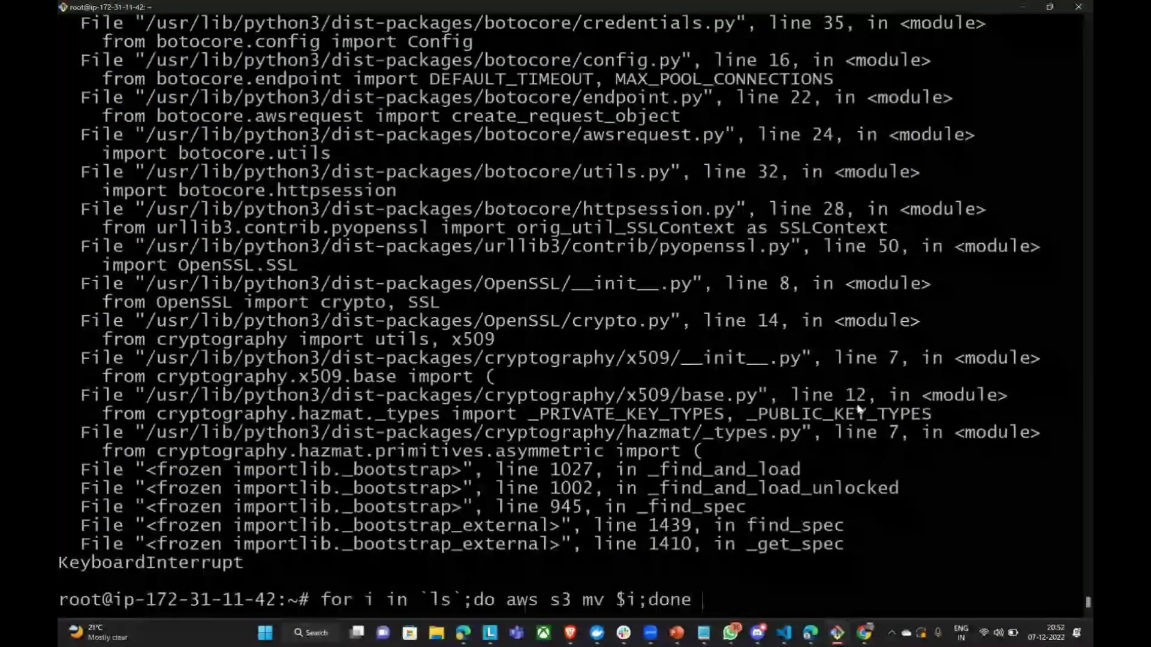
{"action": "key", "text": "Left"}
{"action": "key", "text": "Left"}
{"action": "key", "text": "Left"}
{"action": "key", "text": "Left"}
{"action": "key", "text": "Left"}
{"action": "key", "text": "Left"}
{"action": "key", "text": "Left"}
{"action": "key", "text": "Left"}
{"action": "key", "text": "Left"}
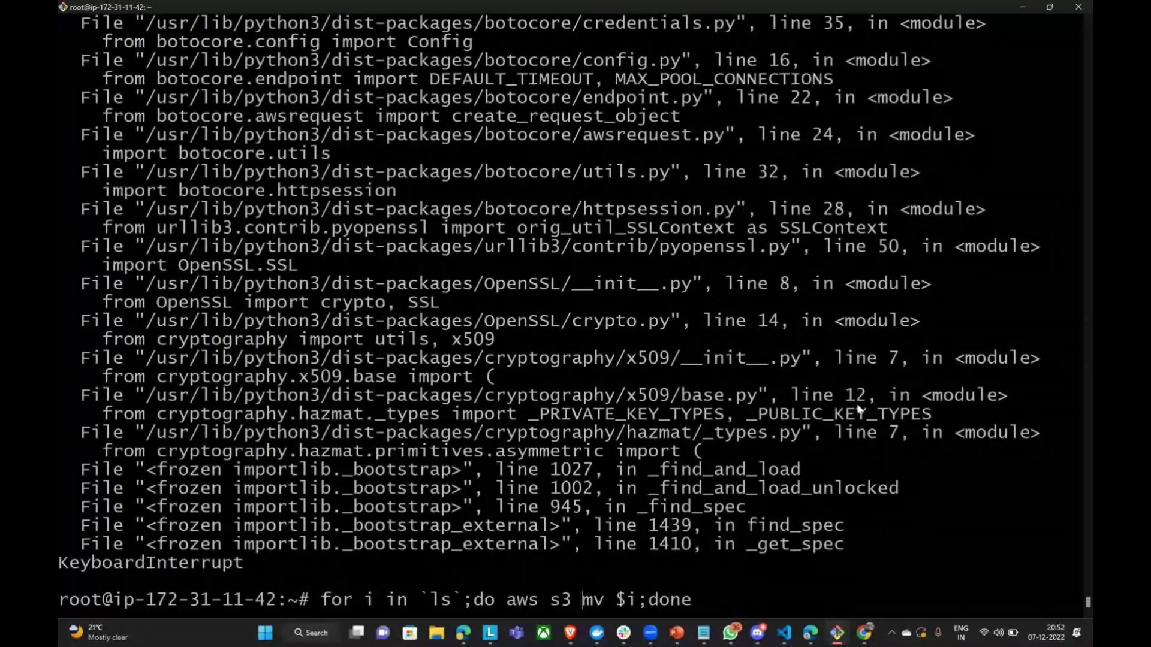
{"action": "key", "text": "Right"}
{"action": "key", "text": "Right"}
{"action": "key", "text": "Right"}
{"action": "key", "text": "Right"}
{"action": "key", "text": "Right"}
{"action": "left_click", "coordinate": [864, 633]}
{"action": "left_click_drag", "start_coordinate": [362, 135], "coordinate": [435, 139]}
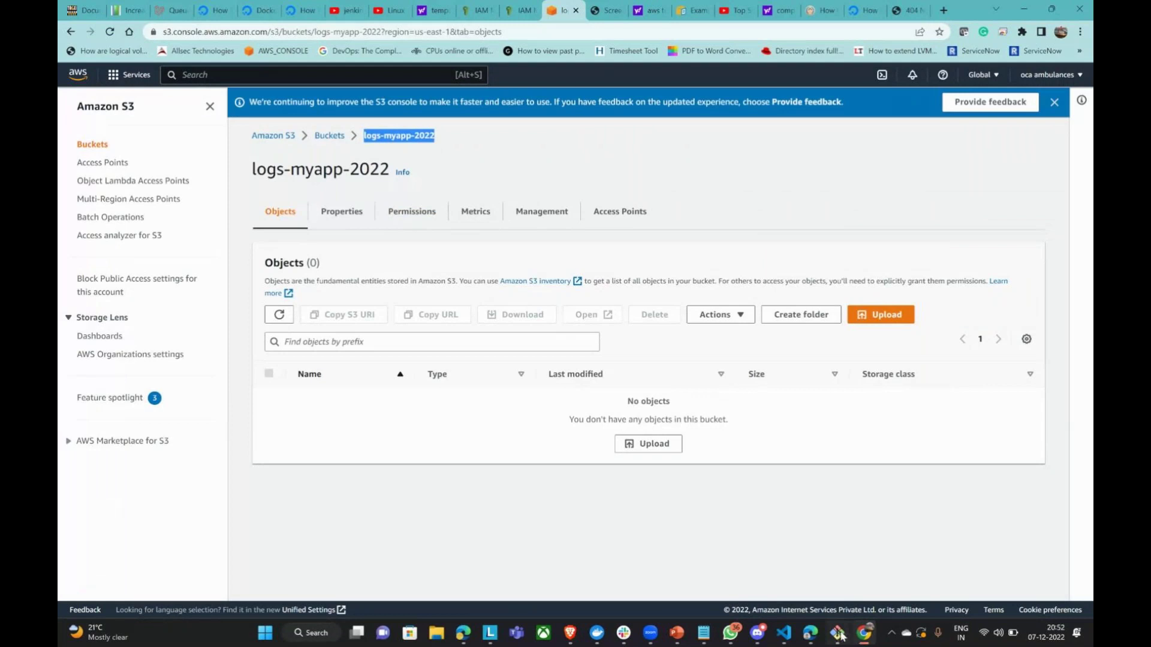
Step: Add the destination s3://logs-myapp-2022 to the loop and run it
{"action": "left_click", "coordinate": [840, 634]}
{"action": "type", "text": "s3:"}
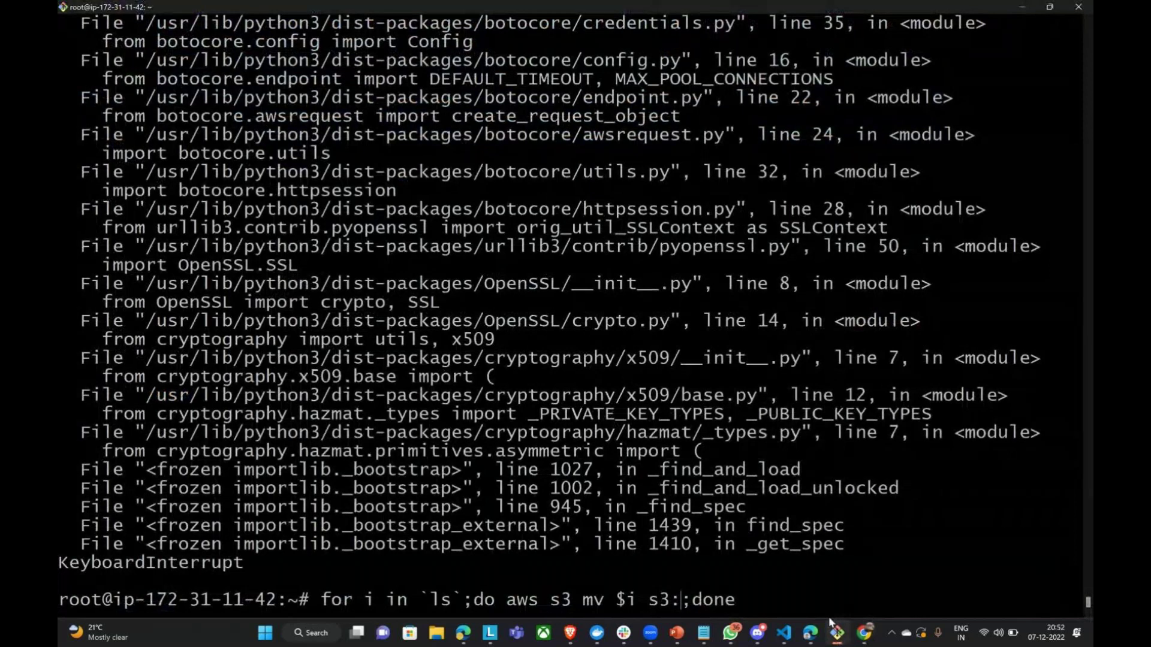
{"action": "type", "text": "//logs-myapp-2022"}
{"action": "key", "text": "Return"}
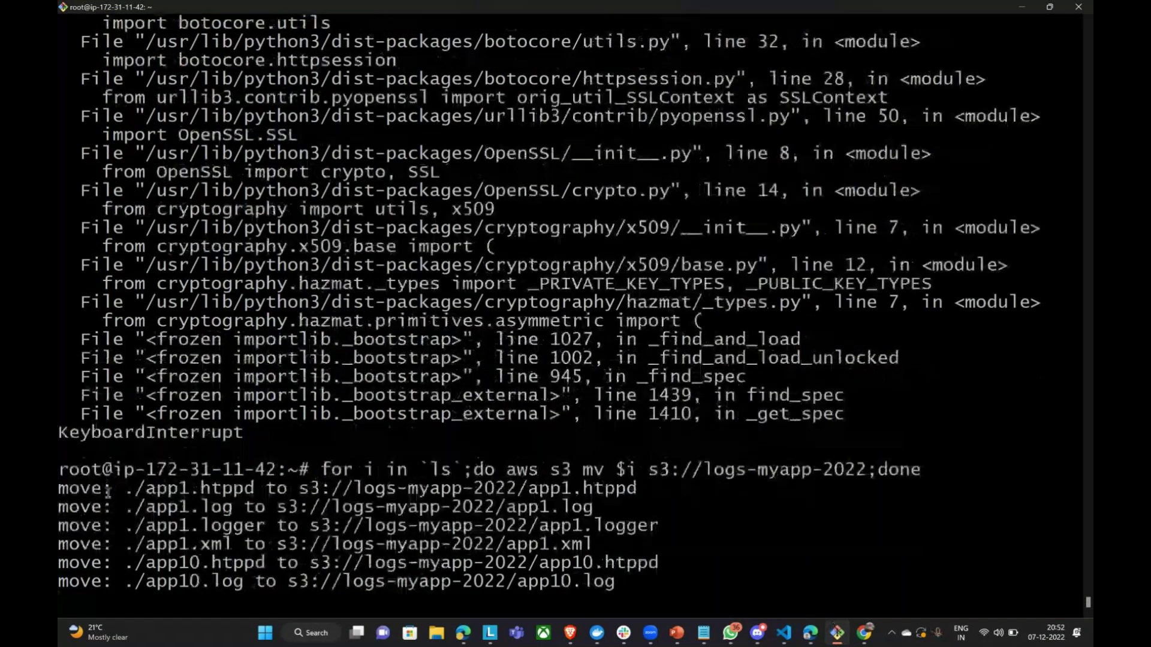
{"action": "left_click_drag", "start_coordinate": [83, 478], "coordinate": [587, 581]}
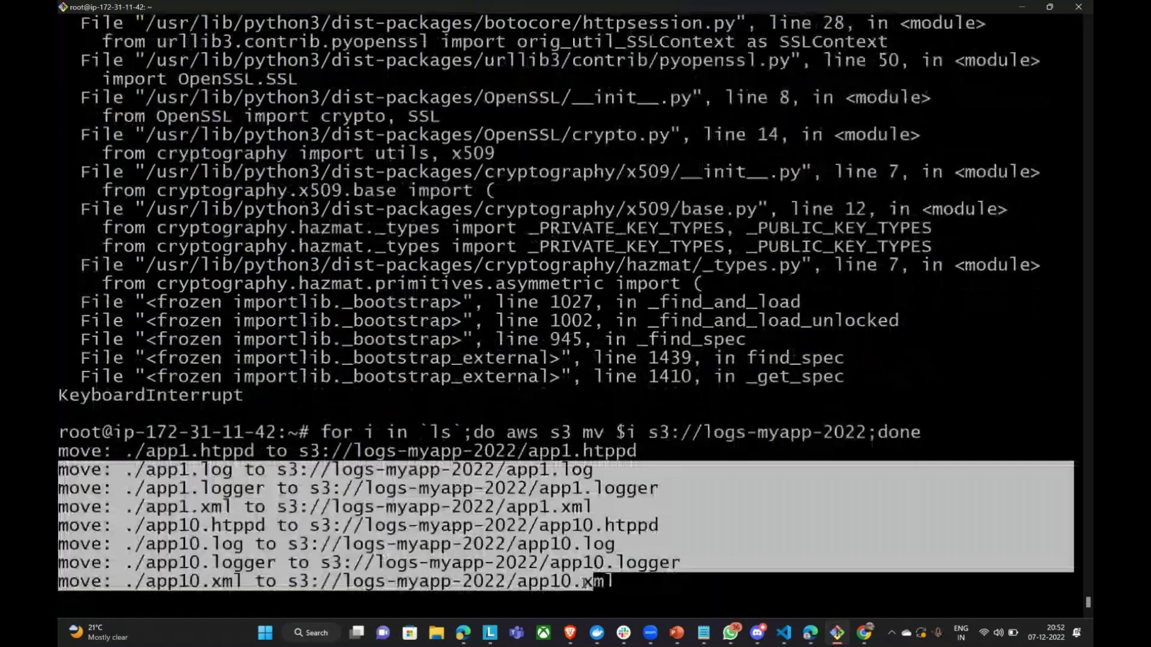
Step: Refresh the bucket's object list until the moved files appear, then return to the terminal
{"action": "key", "text": "alt+Tab"}
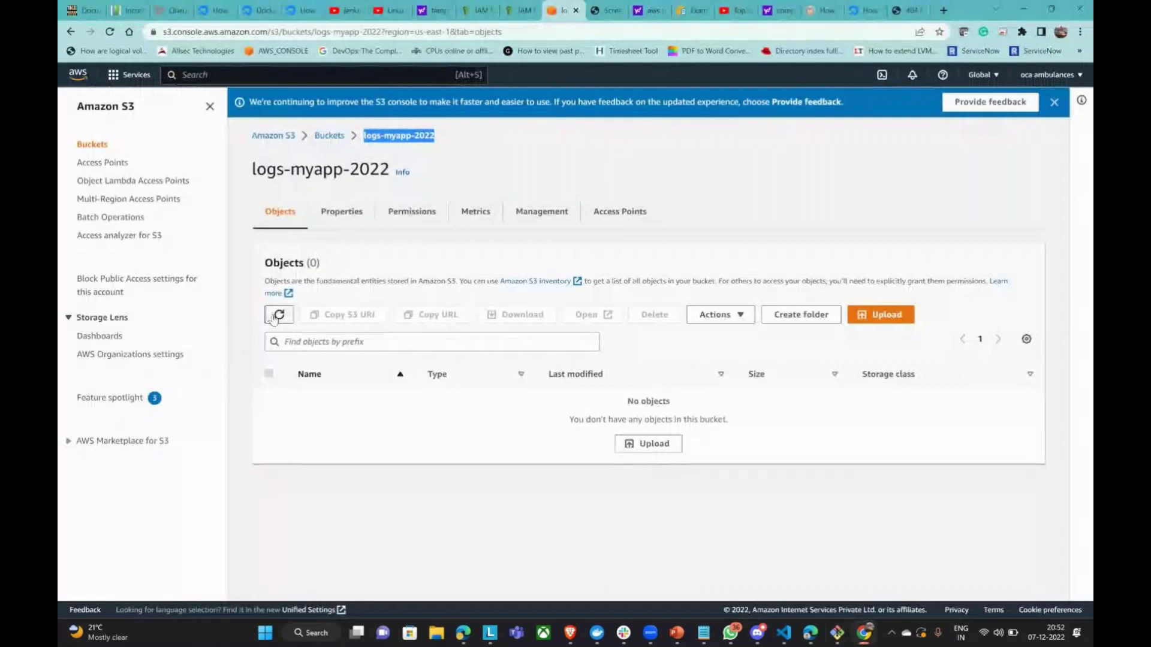
{"action": "left_click", "coordinate": [278, 315]}
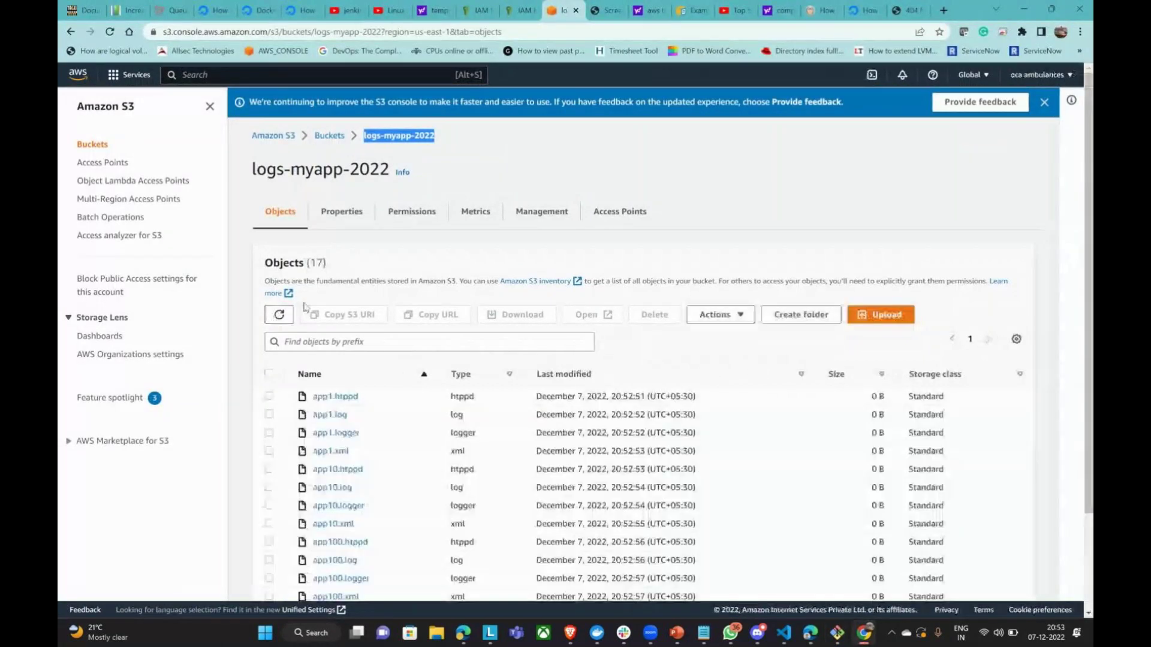
{"action": "scroll", "coordinate": [470, 429], "scroll_direction": "down", "scroll_amount": 2}
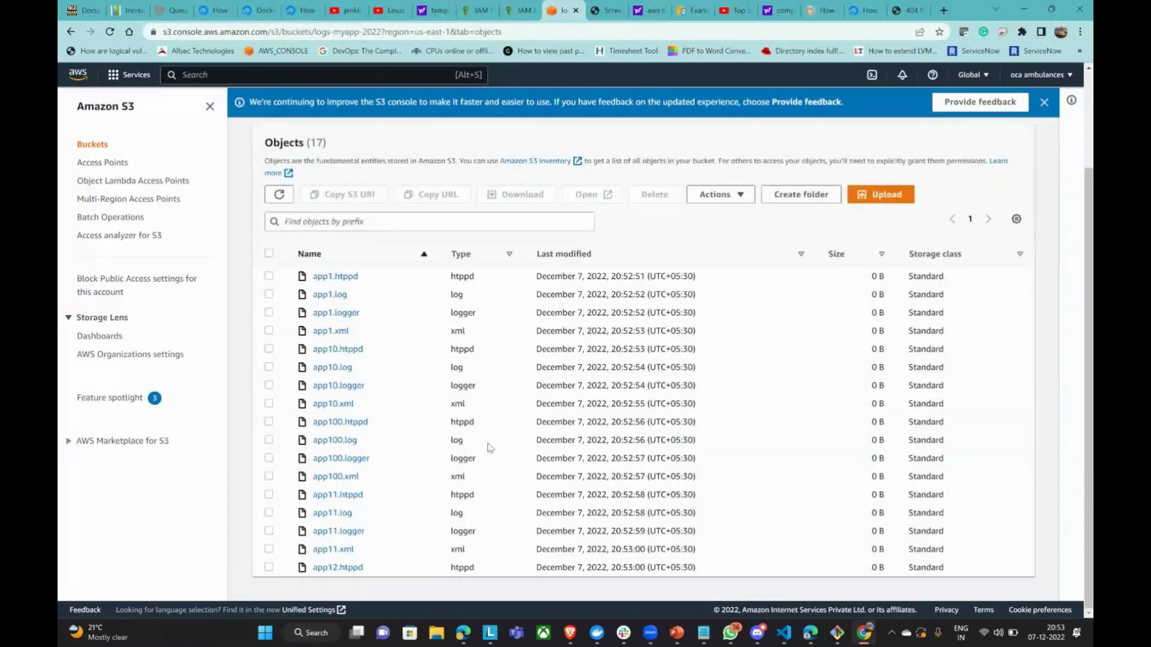
{"action": "scroll", "coordinate": [506, 426], "scroll_direction": "up", "scroll_amount": 2}
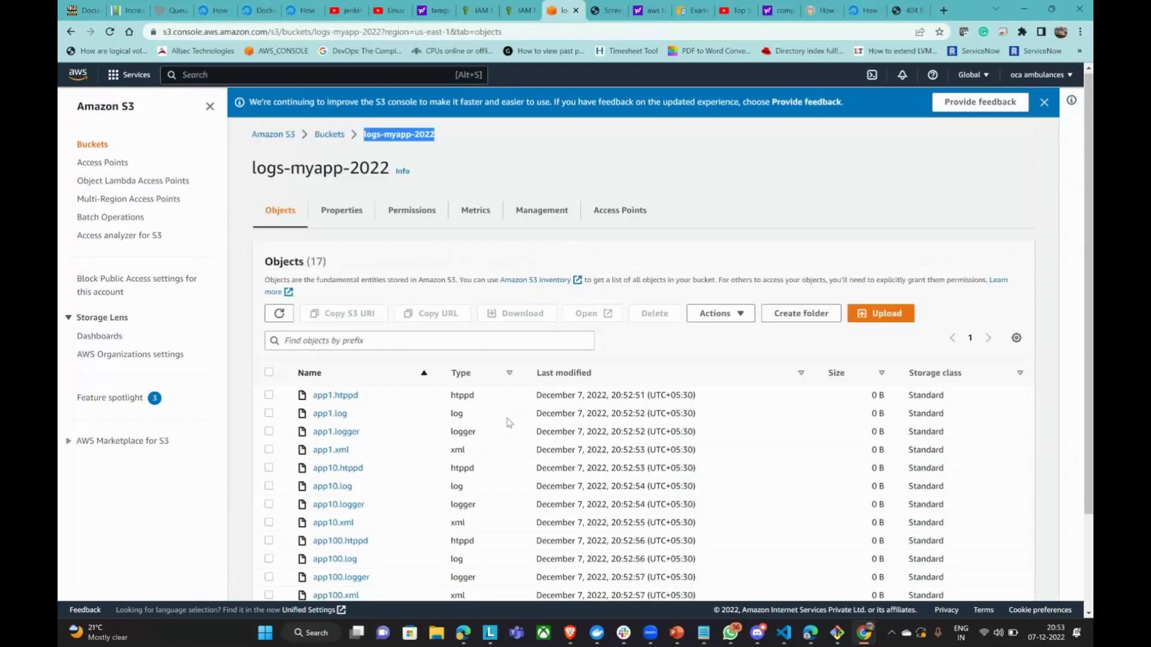
{"action": "scroll", "coordinate": [506, 423], "scroll_direction": "down", "scroll_amount": 2}
{"action": "scroll", "coordinate": [649, 431], "scroll_direction": "up", "scroll_amount": 2}
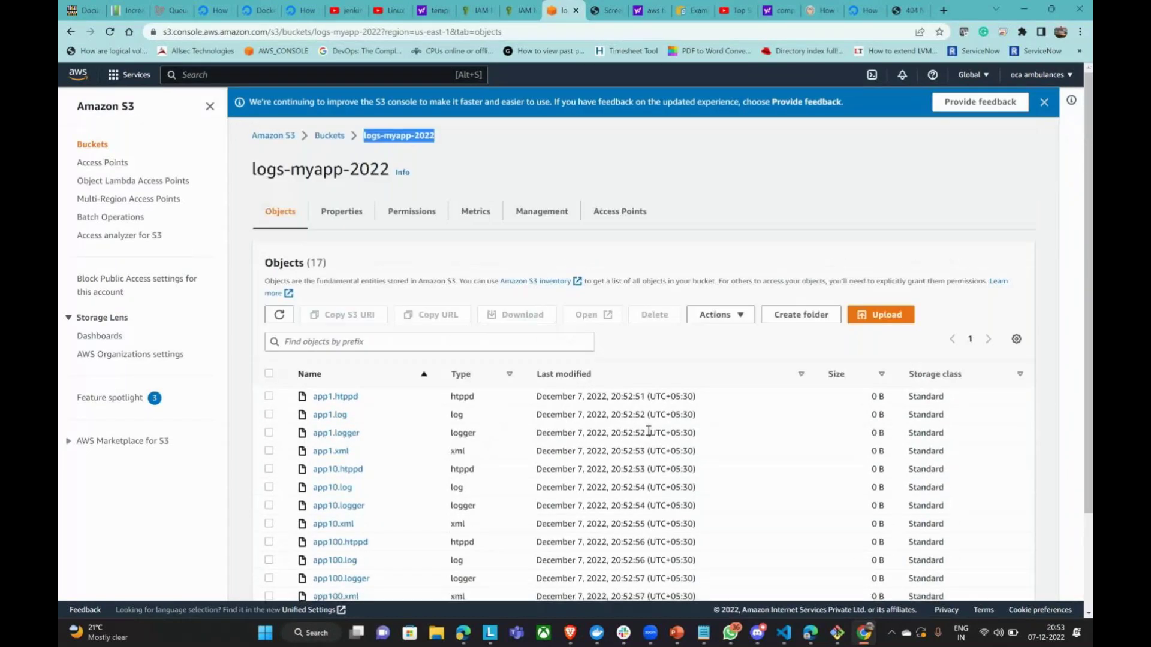
{"action": "scroll", "coordinate": [649, 431], "scroll_direction": "down", "scroll_amount": 2}
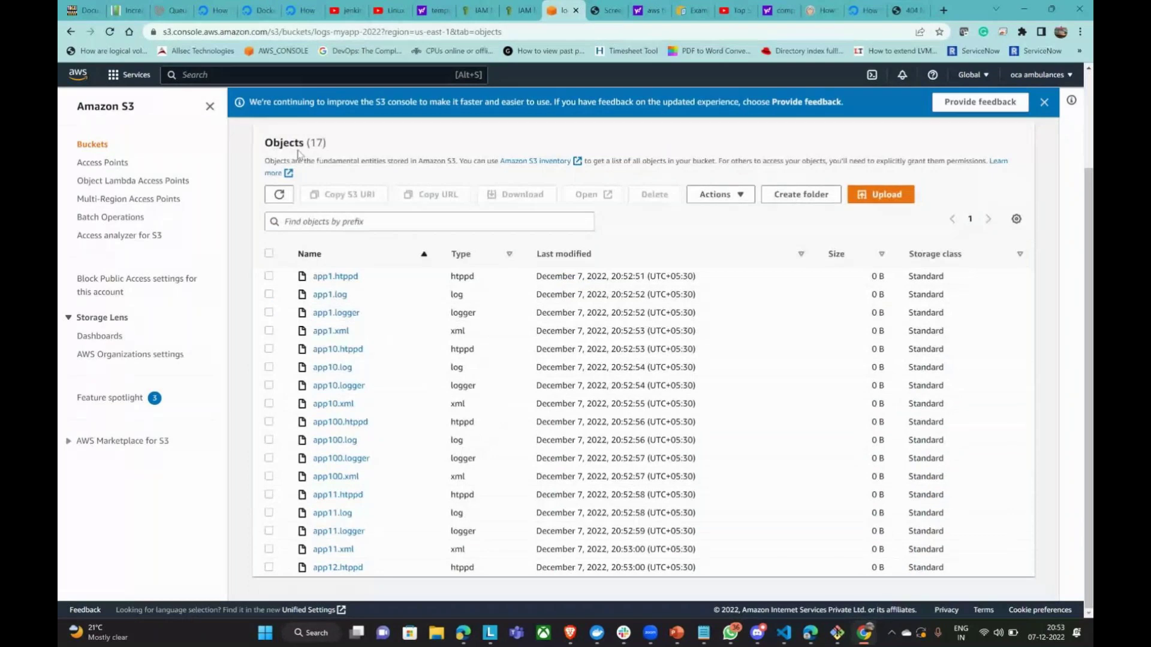
{"action": "left_click_drag", "start_coordinate": [298, 153], "coordinate": [339, 149]}
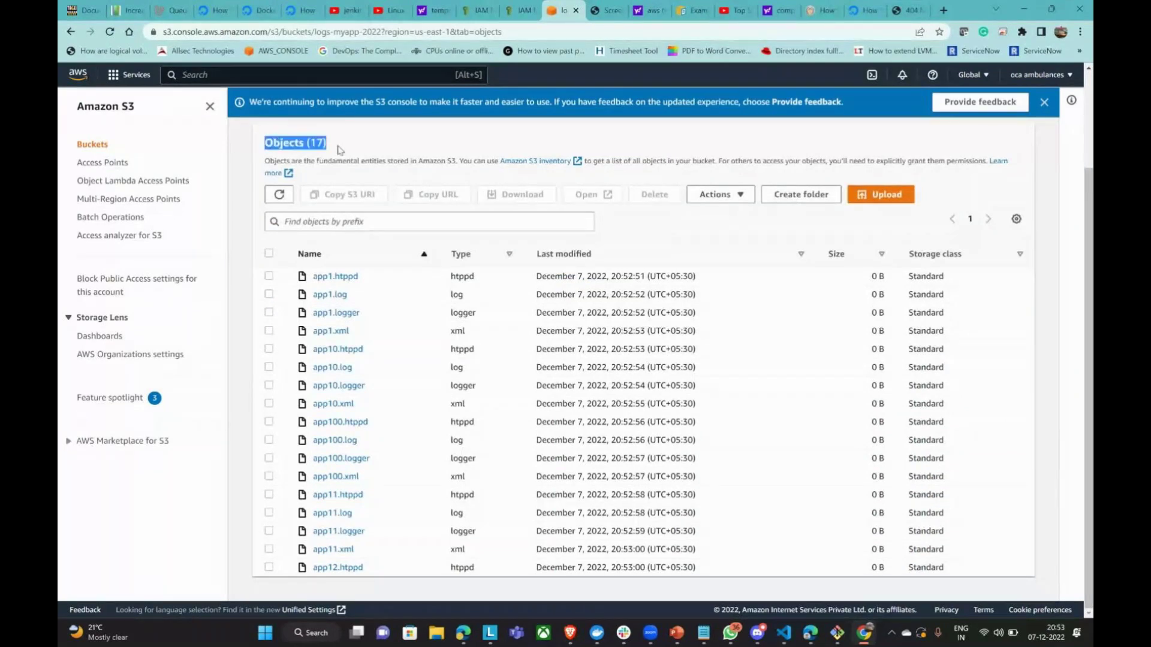
{"action": "left_click", "coordinate": [279, 196]}
{"action": "left_click", "coordinate": [280, 316]}
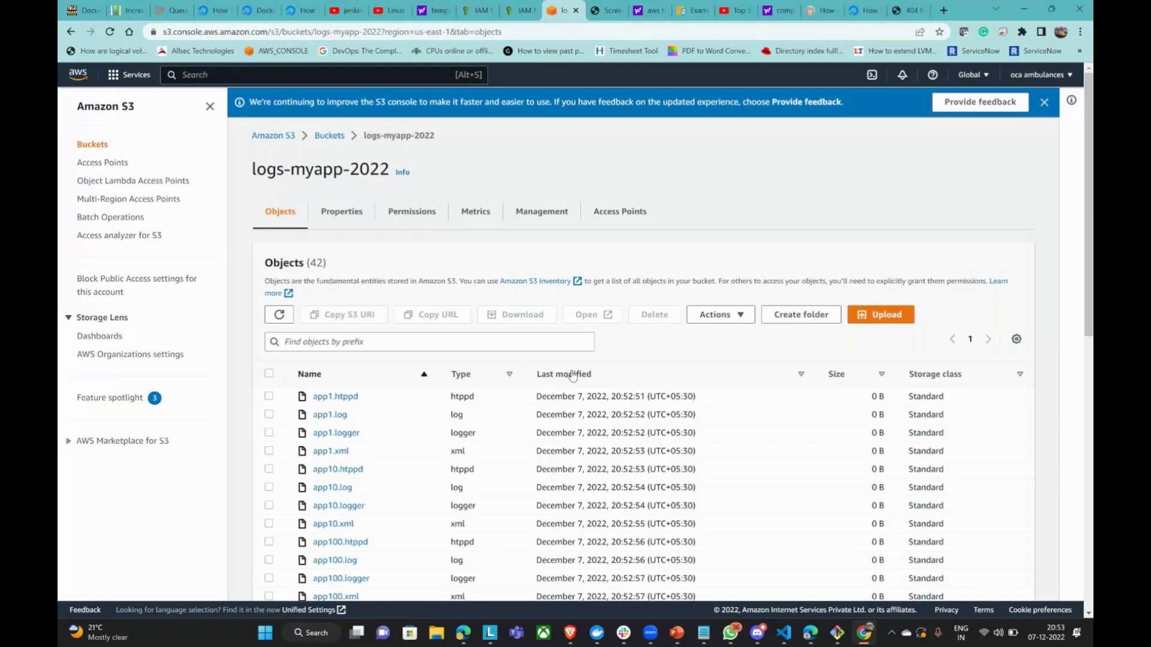
{"action": "key", "text": "alt+Tab"}
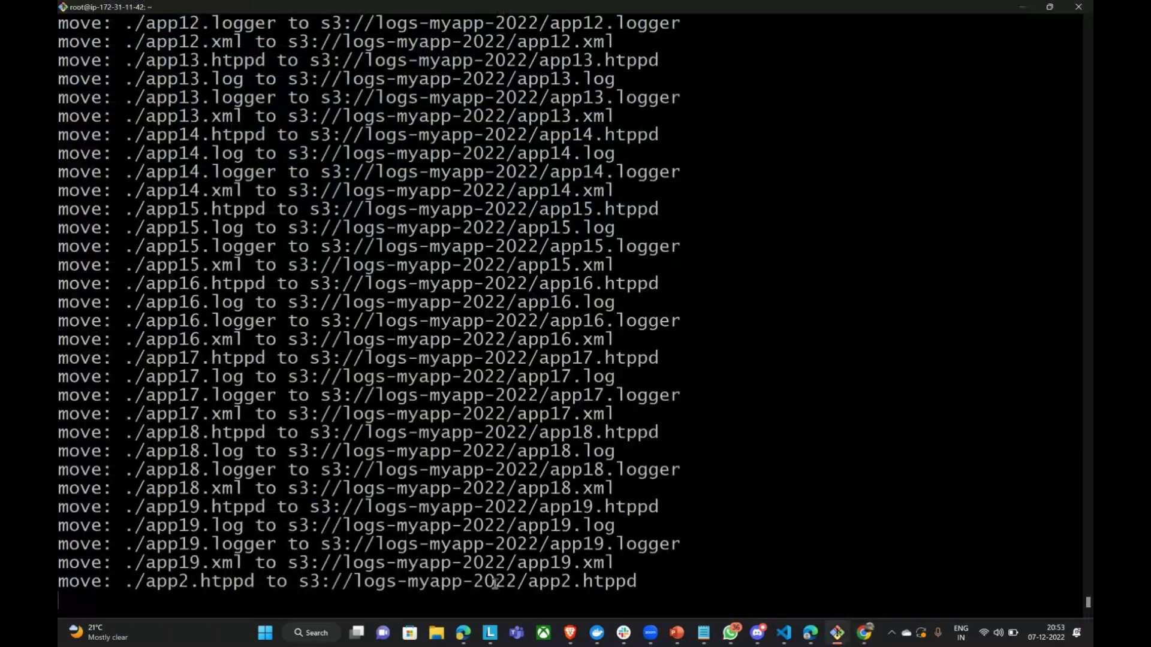
Step: Open EC2 and select the TAGXI-FLUTTER-NEW instance
{"action": "key", "text": "alt+Tab"}
{"action": "left_click", "coordinate": [521, 11]}
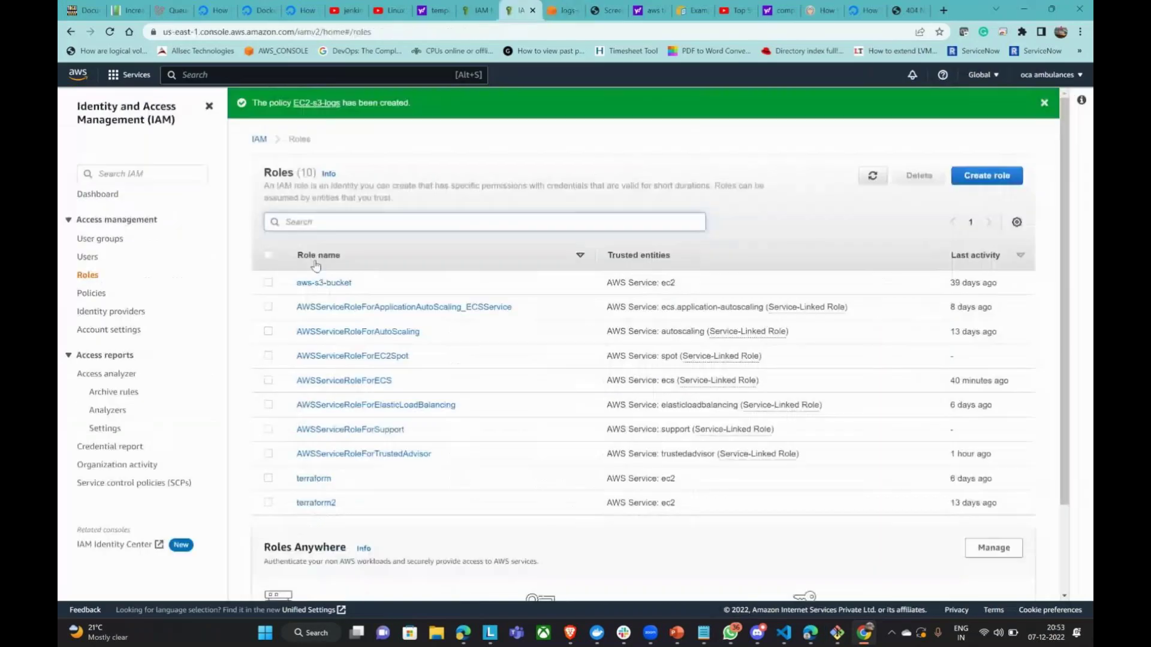
{"action": "left_click", "coordinate": [286, 75]}
{"action": "type", "text": "ec2"}
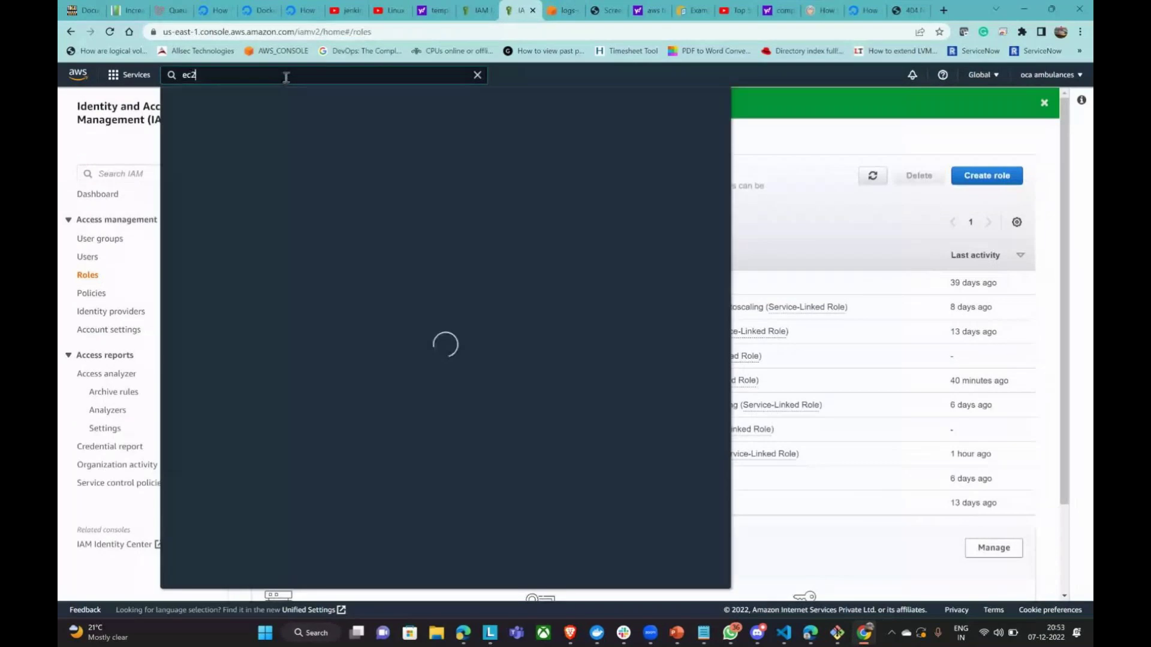
{"action": "left_click", "coordinate": [356, 175]}
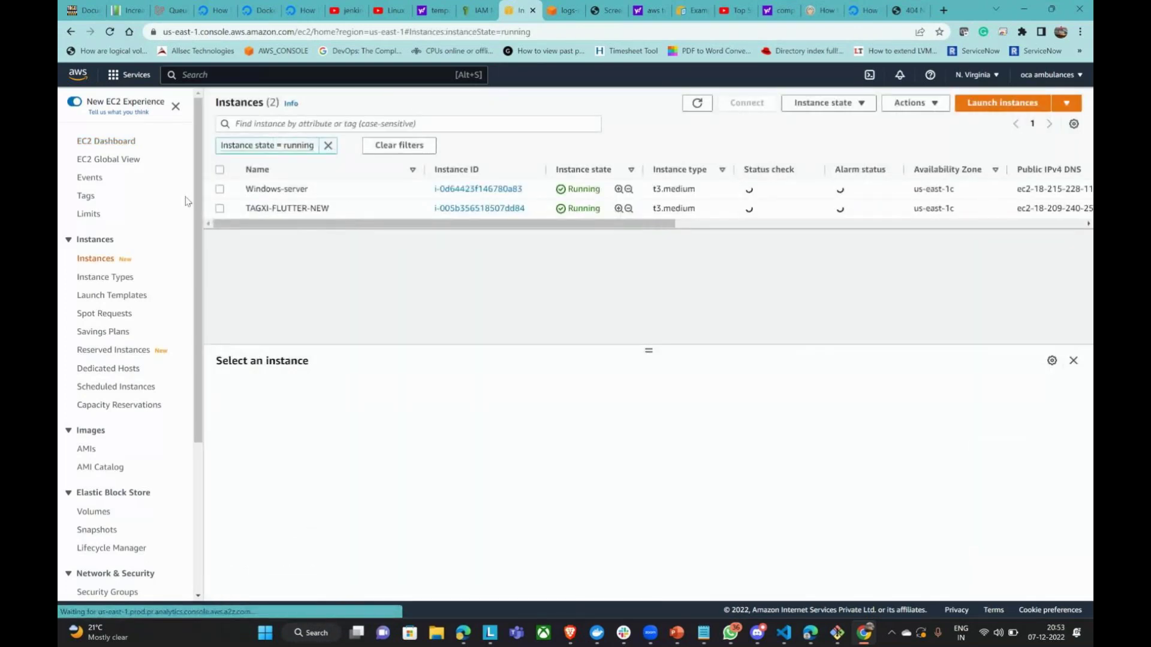
{"action": "left_click", "coordinate": [218, 208]}
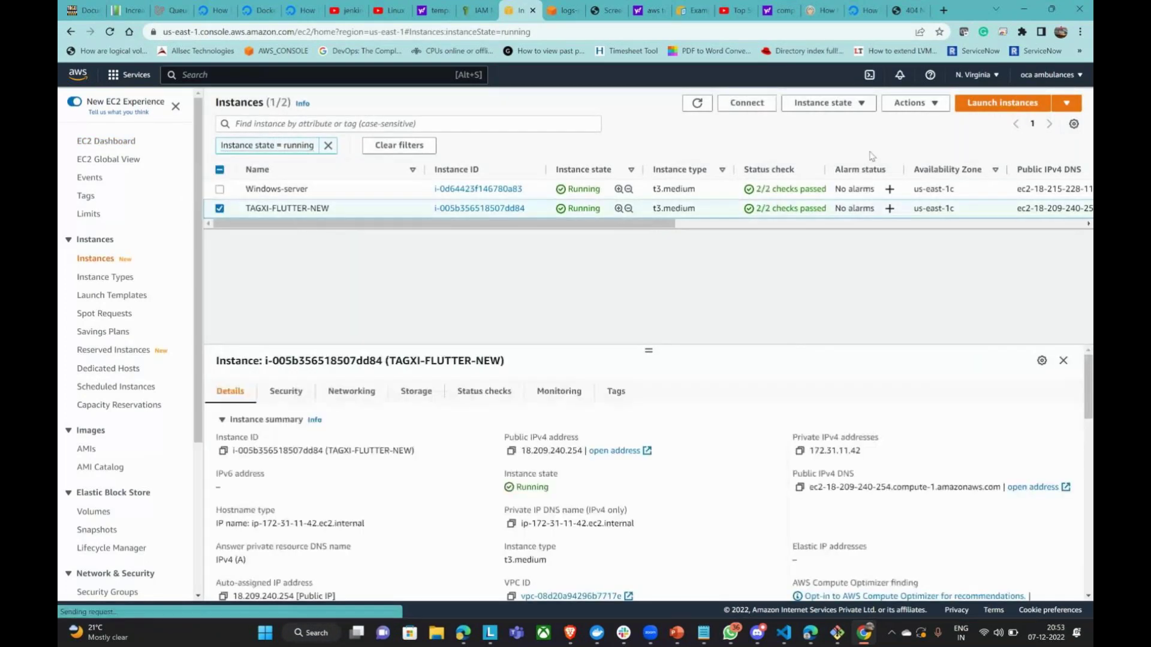
Step: Set the instance's IAM role to No IAM Role and confirm by typing Detach
{"action": "left_click", "coordinate": [923, 106]}
{"action": "mouse_move", "coordinate": [926, 221]}
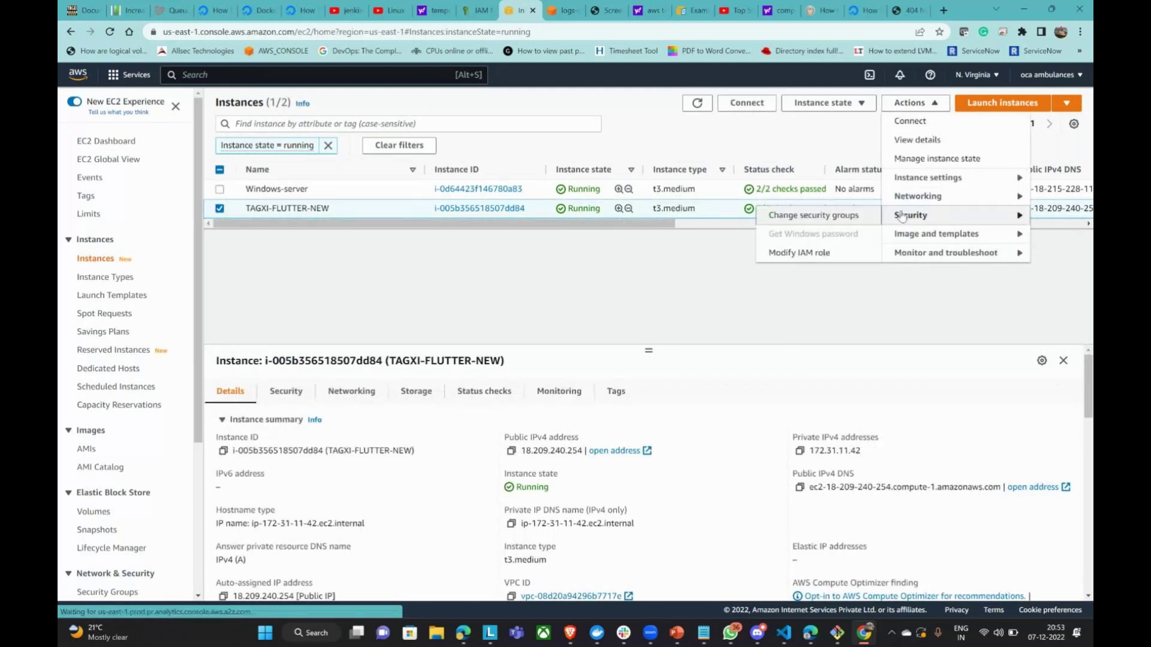
{"action": "left_click", "coordinate": [797, 250]}
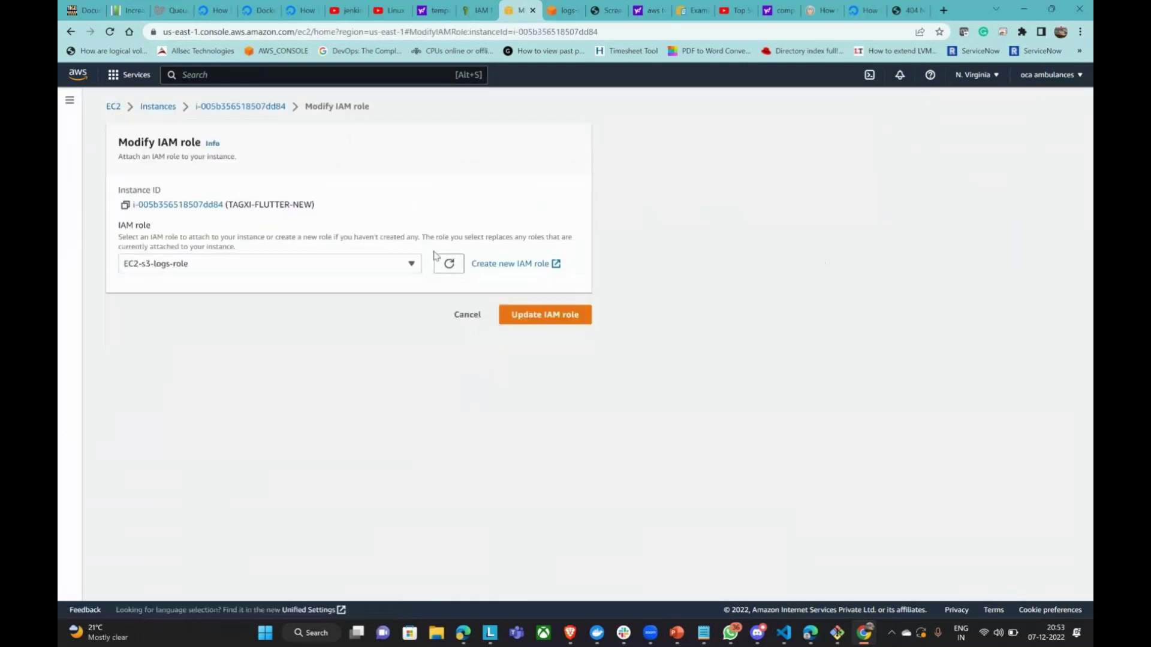
{"action": "left_click", "coordinate": [390, 264]}
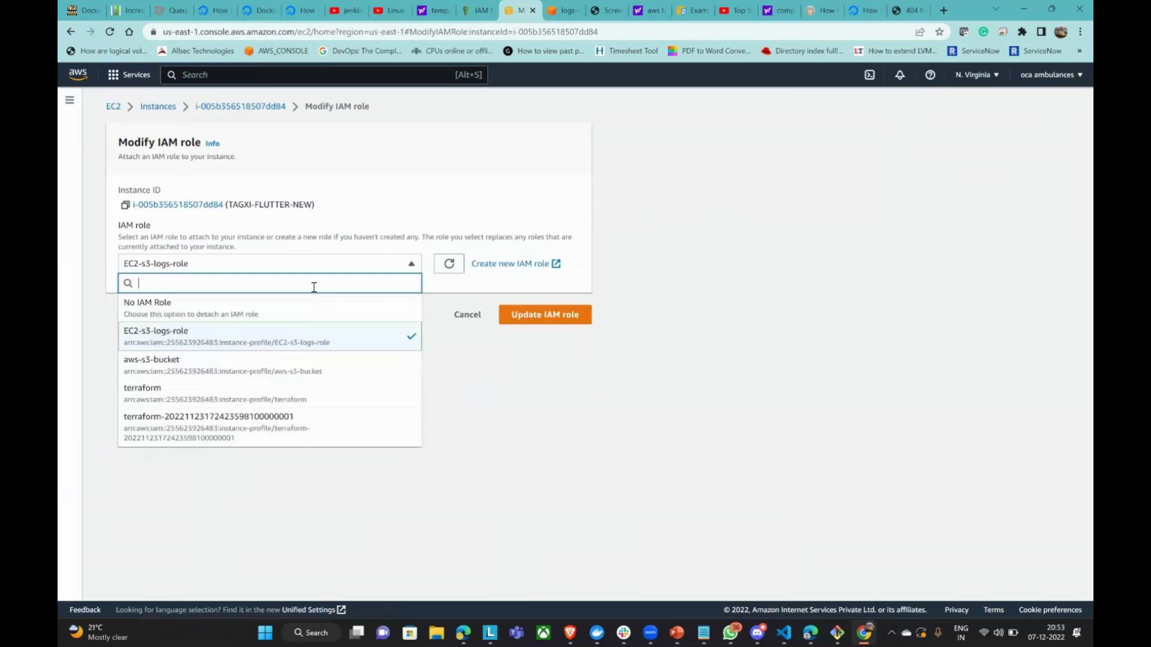
{"action": "left_click", "coordinate": [198, 309]}
{"action": "left_click", "coordinate": [533, 368]}
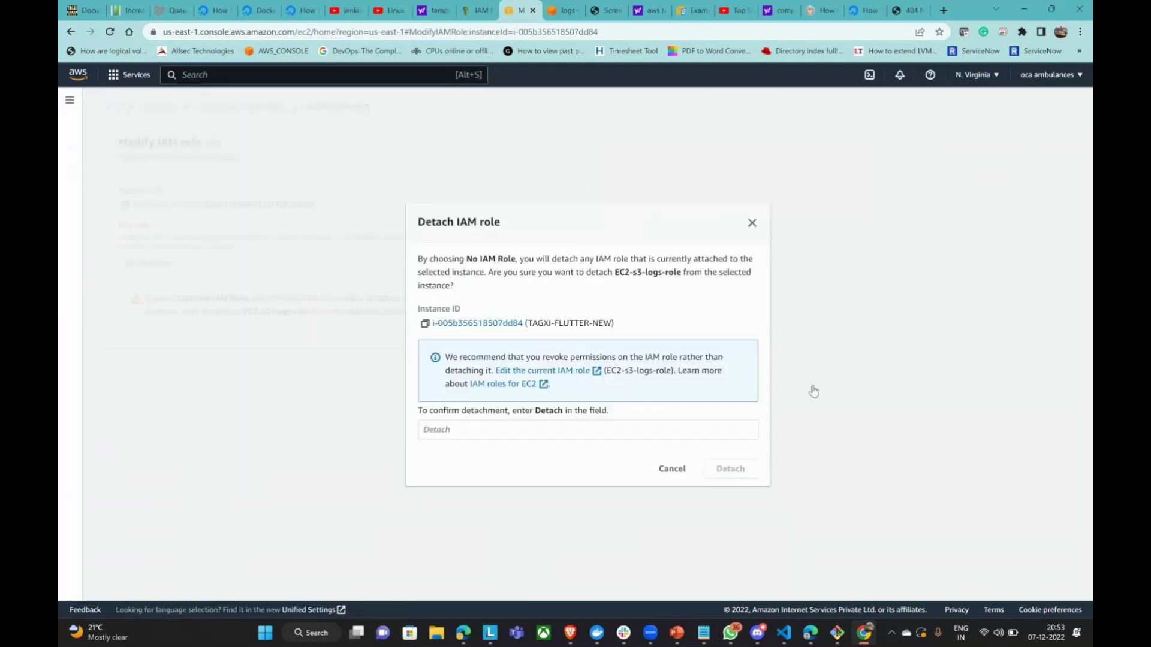
{"action": "left_click", "coordinate": [577, 432]}
{"action": "type", "text": "Detach"}
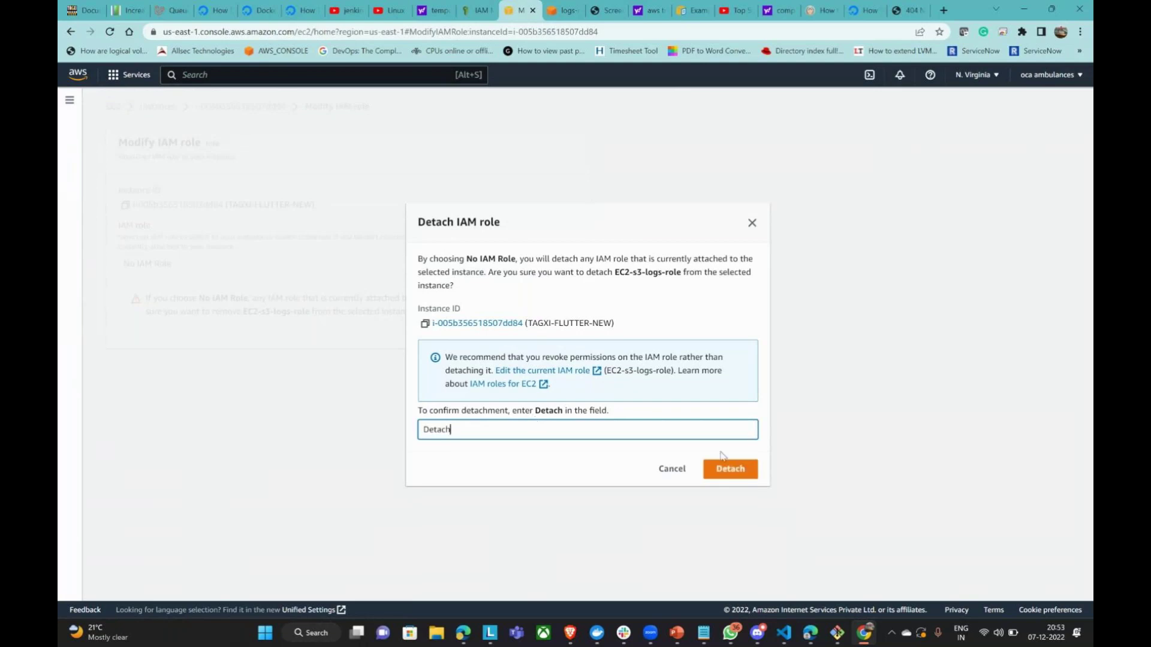
{"action": "left_click", "coordinate": [726, 469]}
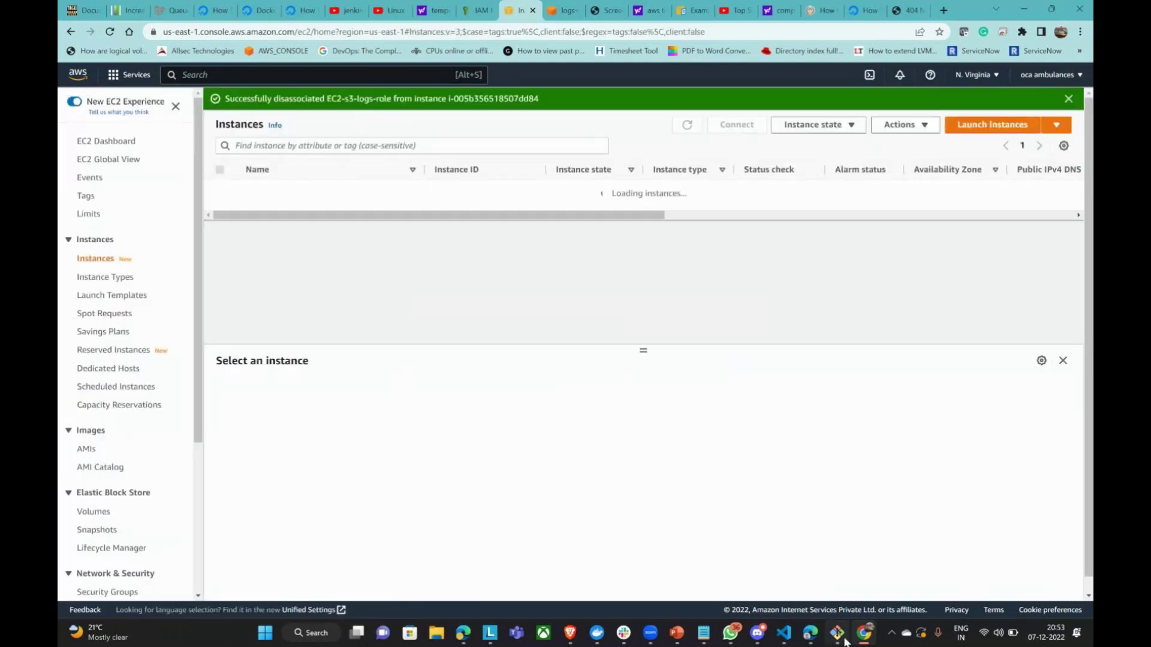
{"action": "left_click", "coordinate": [840, 636]}
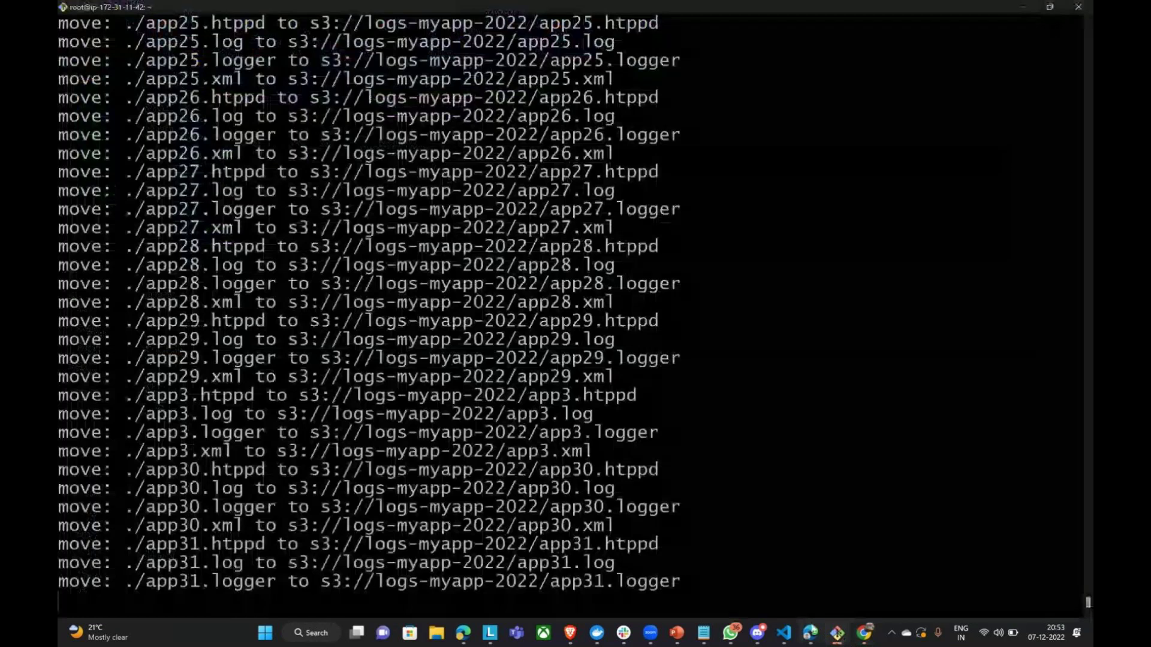
Step: Highlight the 'Unable to locate credentials' move failures, then select the TAGXI-FLUTTER-NEW instance in EC2
{"action": "left_click_drag", "start_coordinate": [60, 600], "coordinate": [527, 569]}
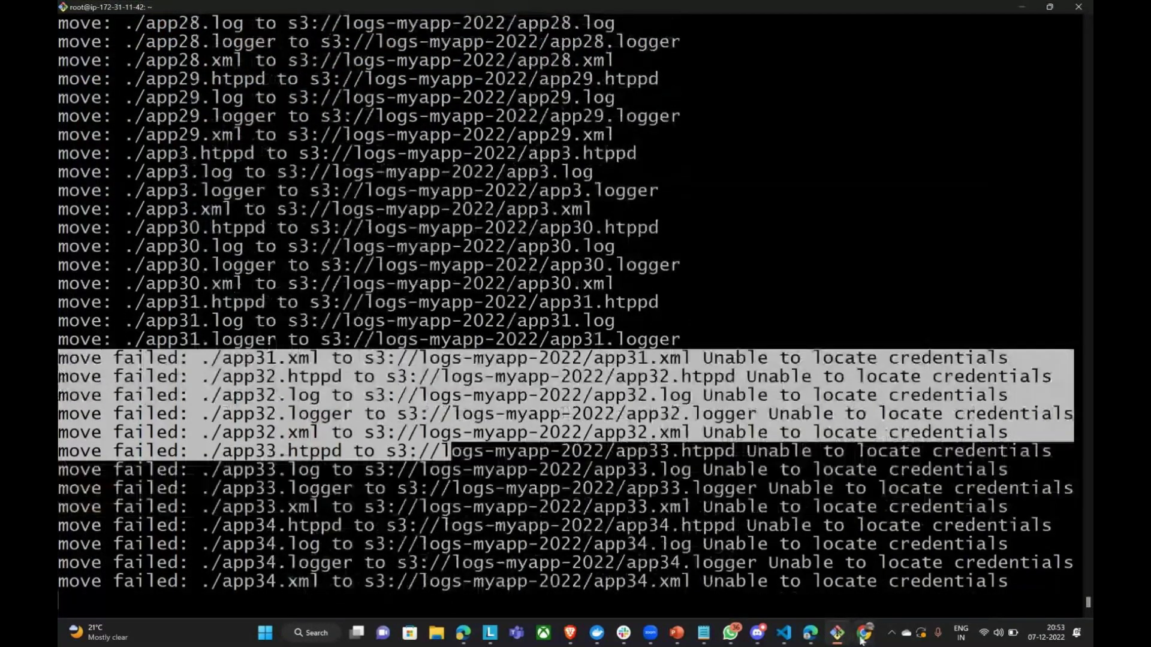
{"action": "key", "text": "alt+Tab"}
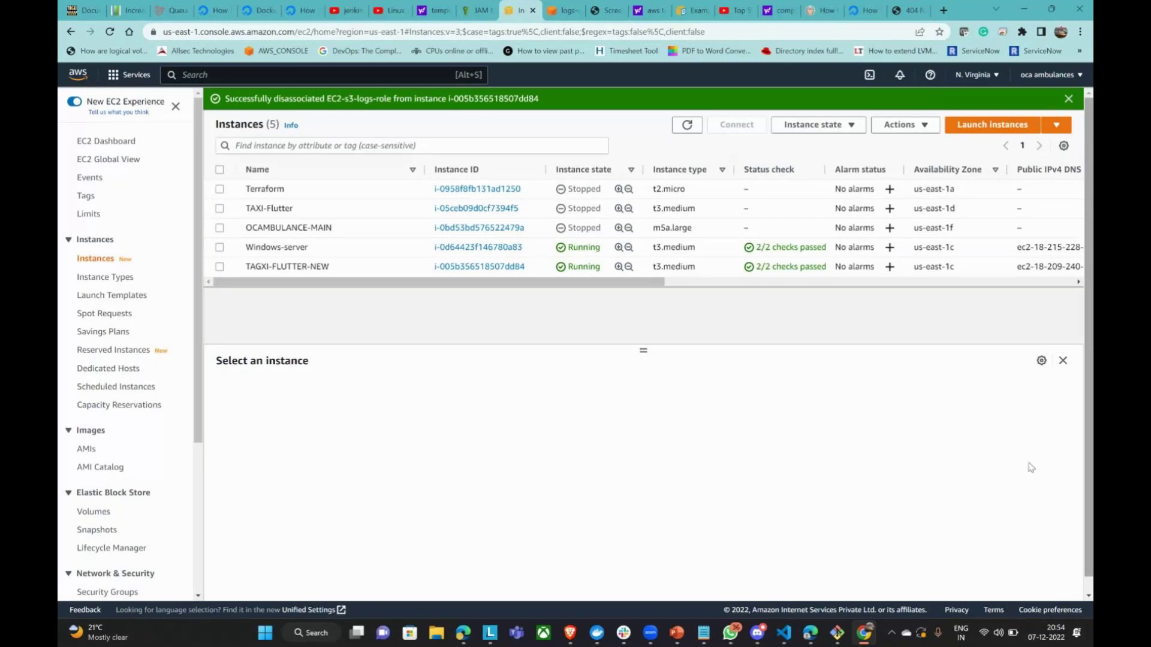
{"action": "left_click", "coordinate": [220, 266]}
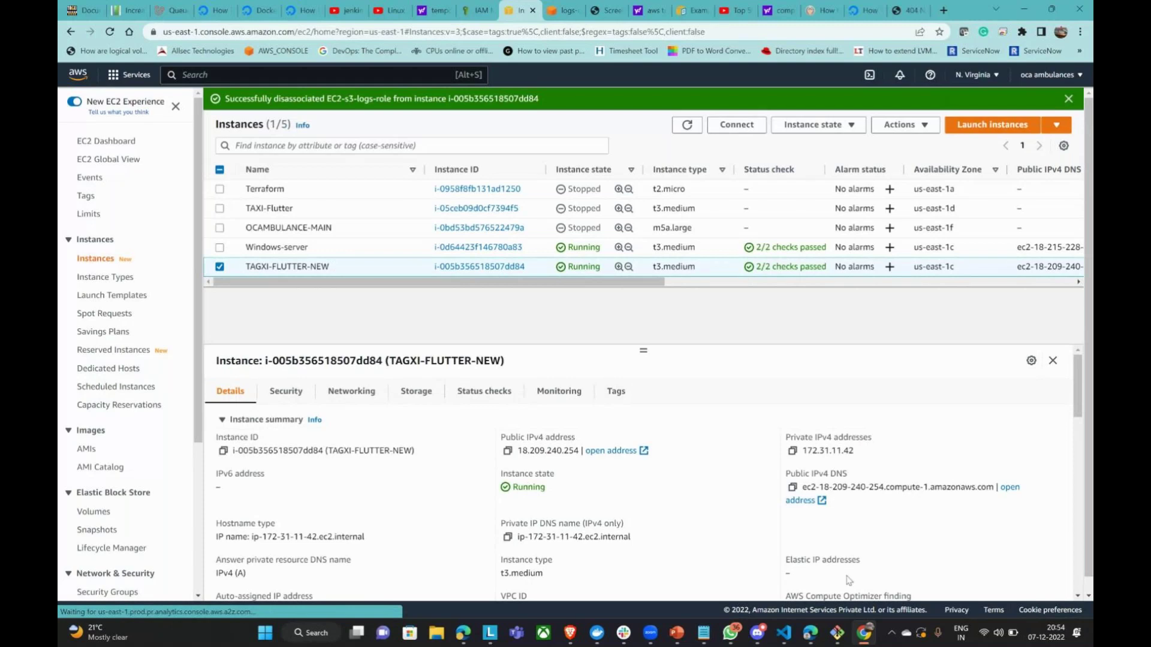
{"action": "left_click", "coordinate": [863, 640]}
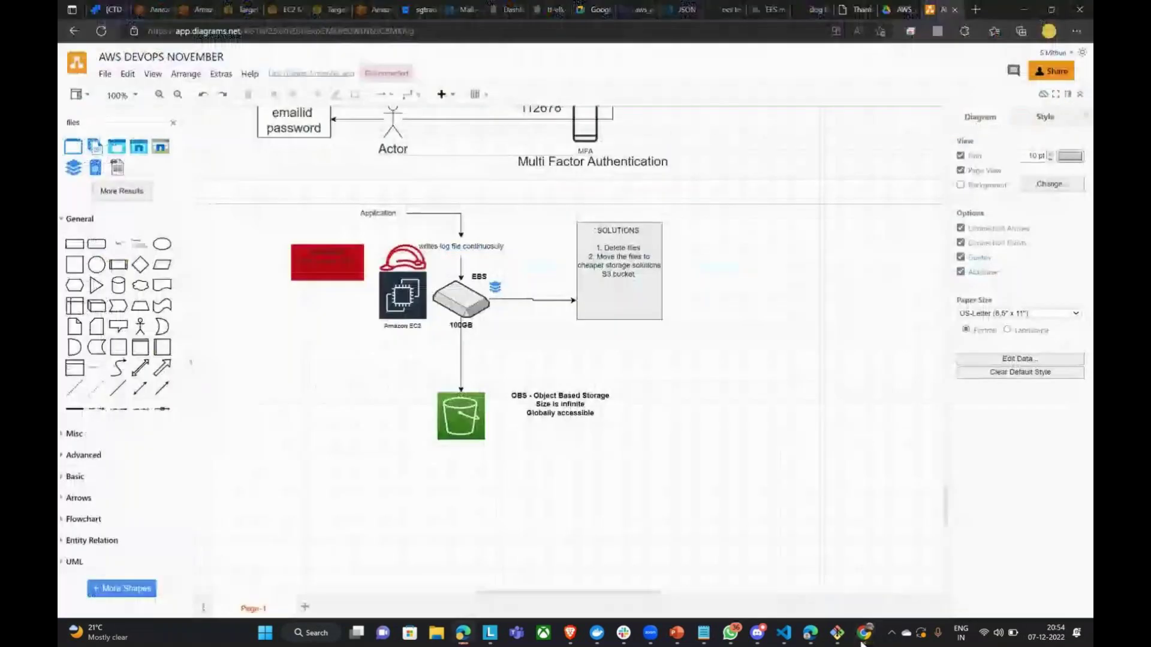
Step: Move past the meeting and diagram windows, mark the failed moves through app6.log, and return to EC2
{"action": "left_click", "coordinate": [570, 633]}
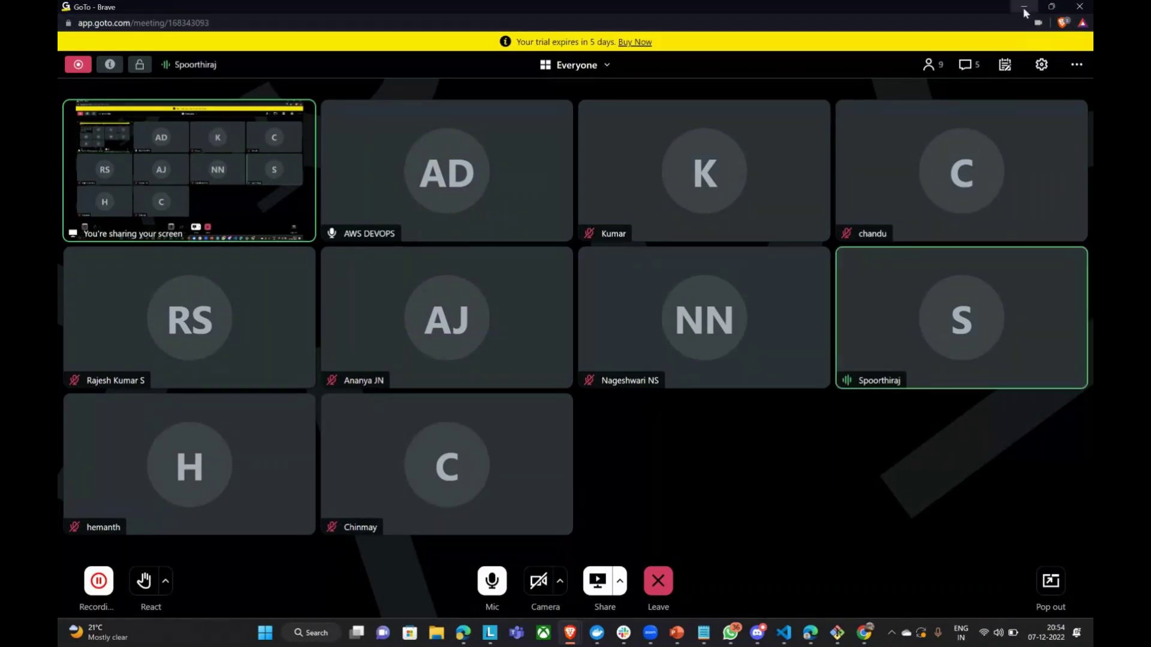
{"action": "left_click", "coordinate": [1023, 6]}
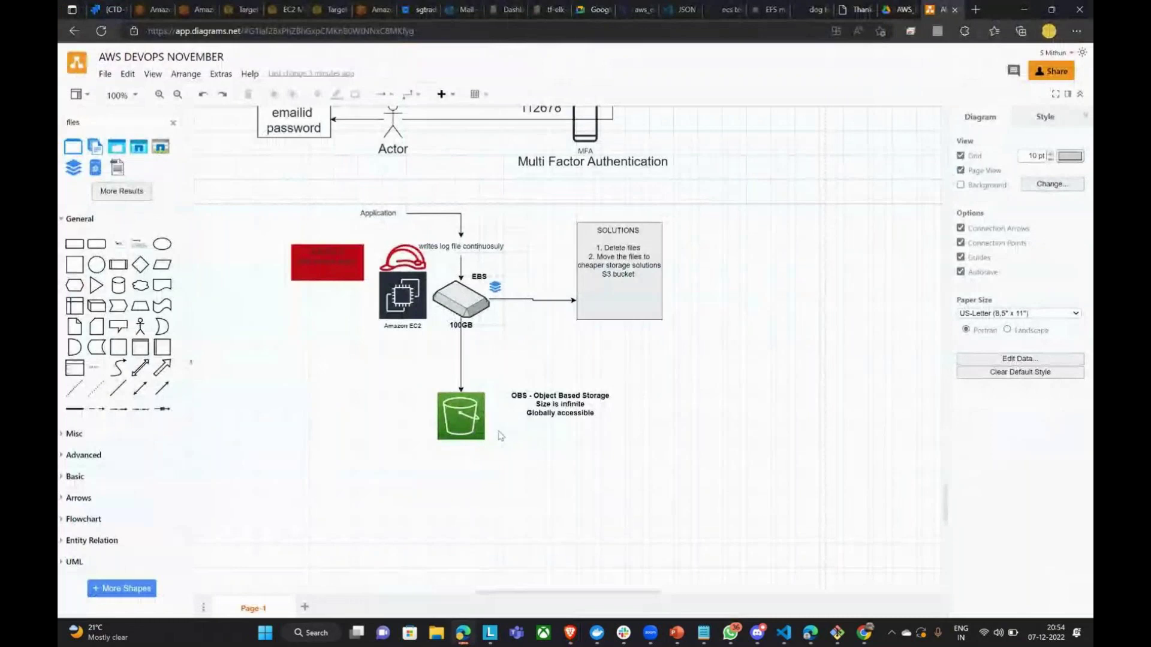
{"action": "left_click", "coordinate": [839, 639]}
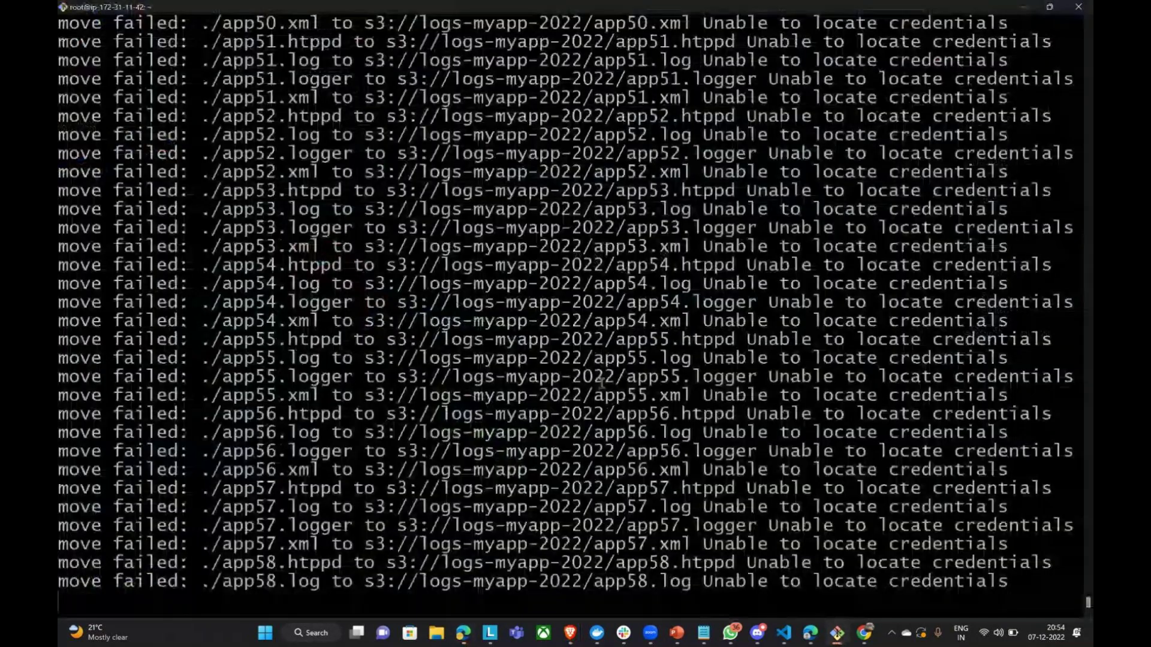
{"action": "left_click_drag", "start_coordinate": [58, 525], "coordinate": [746, 581]}
{"action": "left_click", "coordinate": [842, 642]}
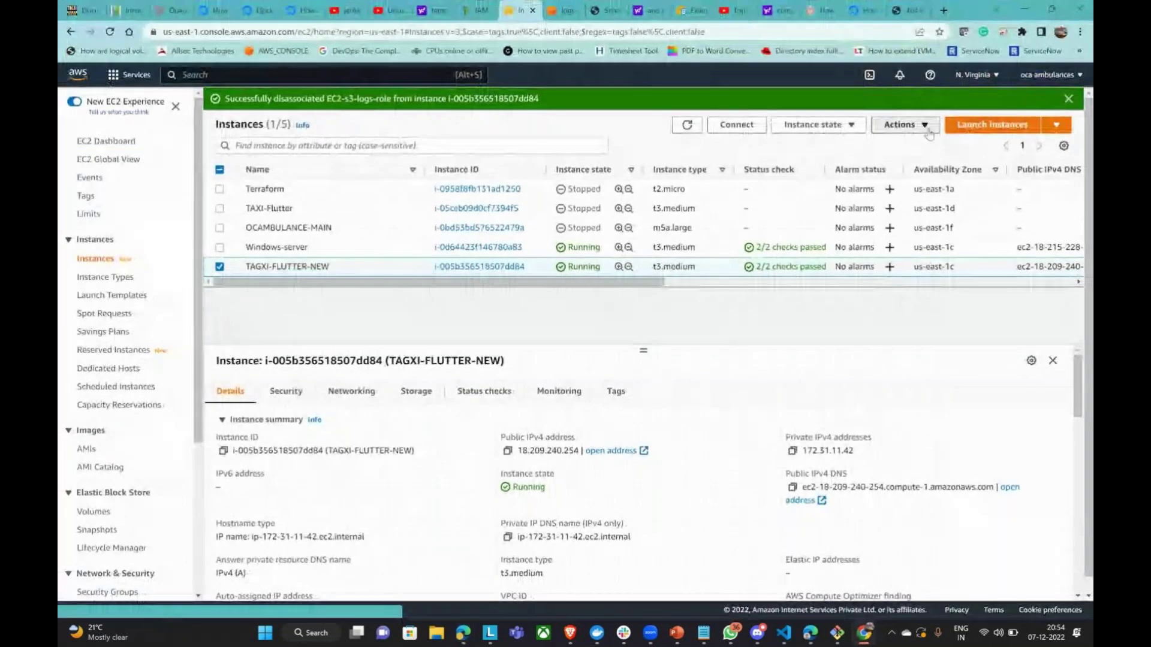
Step: Assign EC2-s3-logs-role to TAGXI-FLUTTER-NEW via Actions > Security > Modify IAM role
{"action": "left_click", "coordinate": [902, 125]}
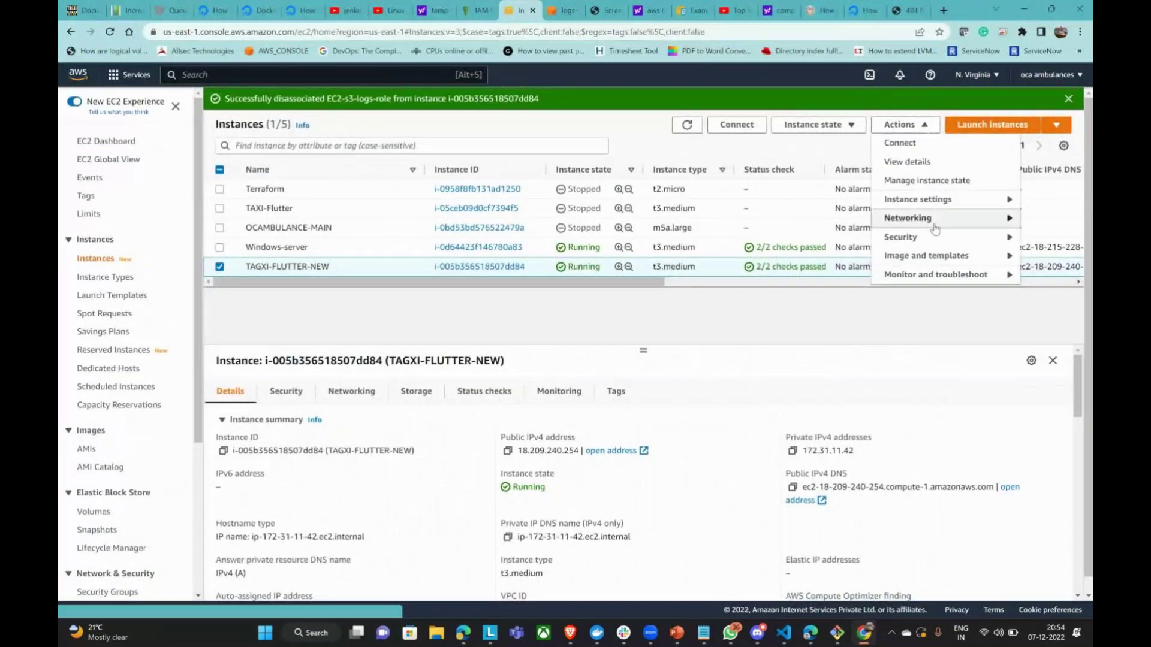
{"action": "mouse_move", "coordinate": [936, 244]}
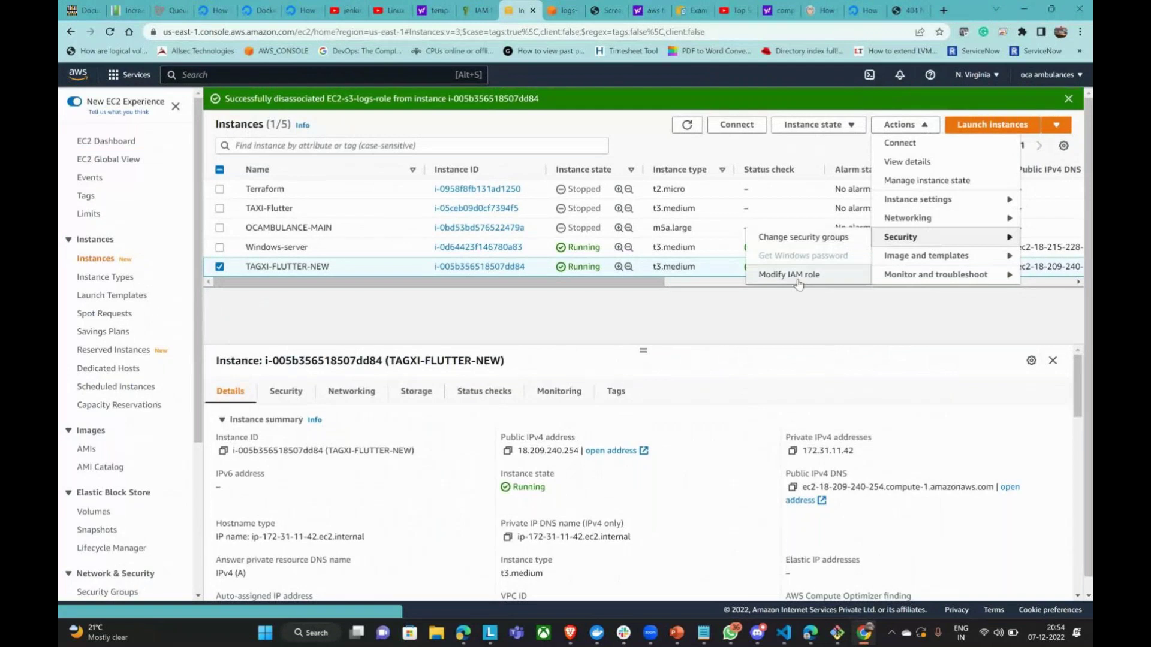
{"action": "left_click", "coordinate": [791, 274]}
{"action": "left_click", "coordinate": [178, 267]}
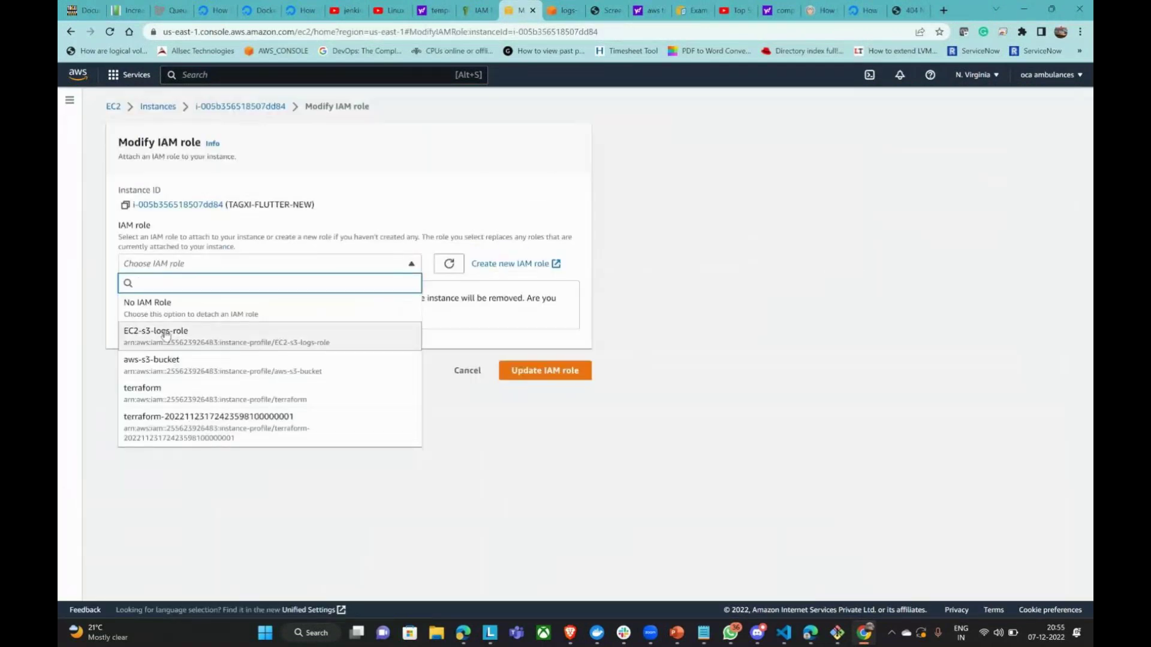
{"action": "left_click", "coordinate": [180, 334]}
{"action": "left_click", "coordinate": [558, 317]}
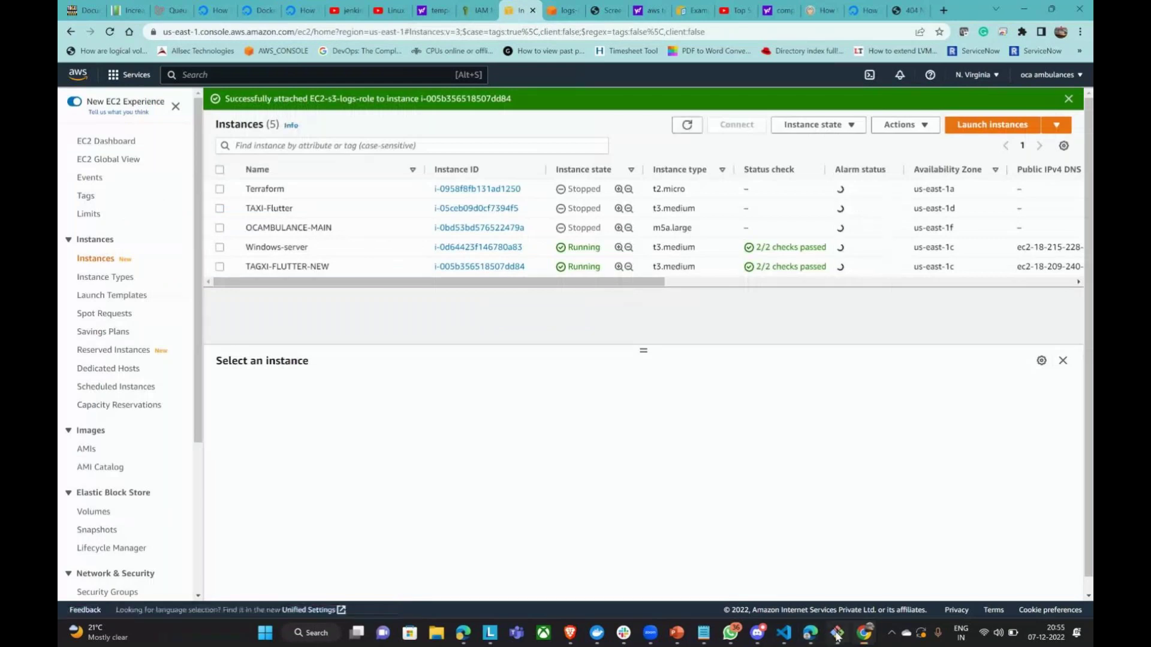
{"action": "left_click", "coordinate": [837, 634]}
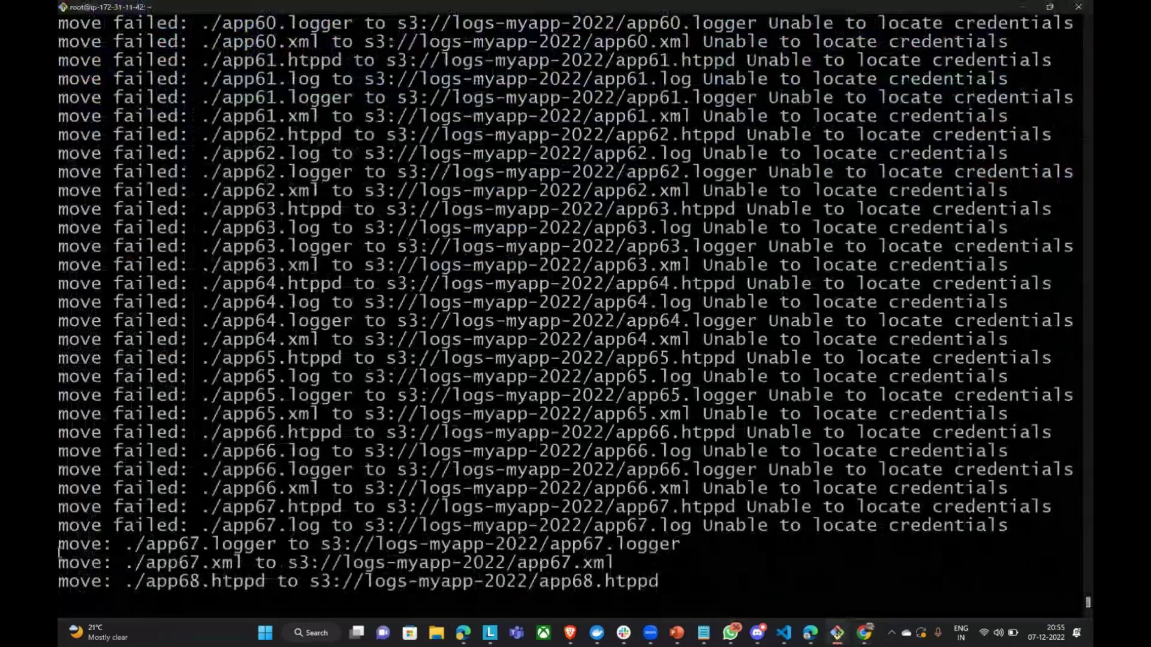
Step: Highlight the first successful moves into logs-myapp-2022, then switch to the architecture diagram
{"action": "left_click_drag", "start_coordinate": [58, 552], "coordinate": [693, 588]}
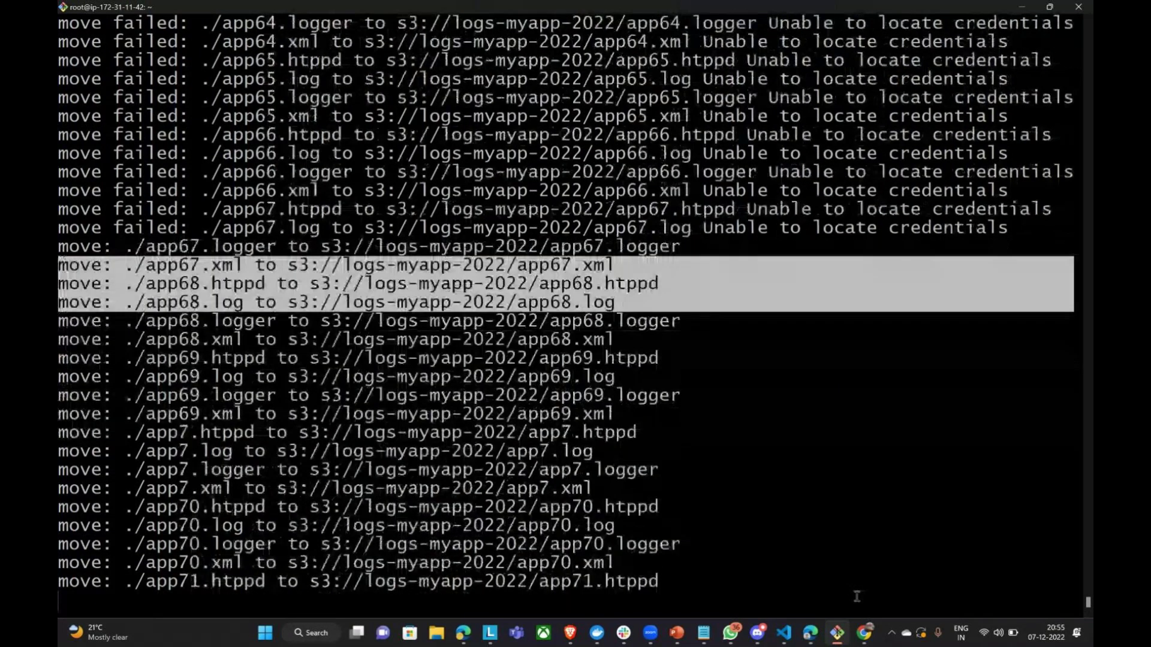
{"action": "key", "text": "alt+Tab"}
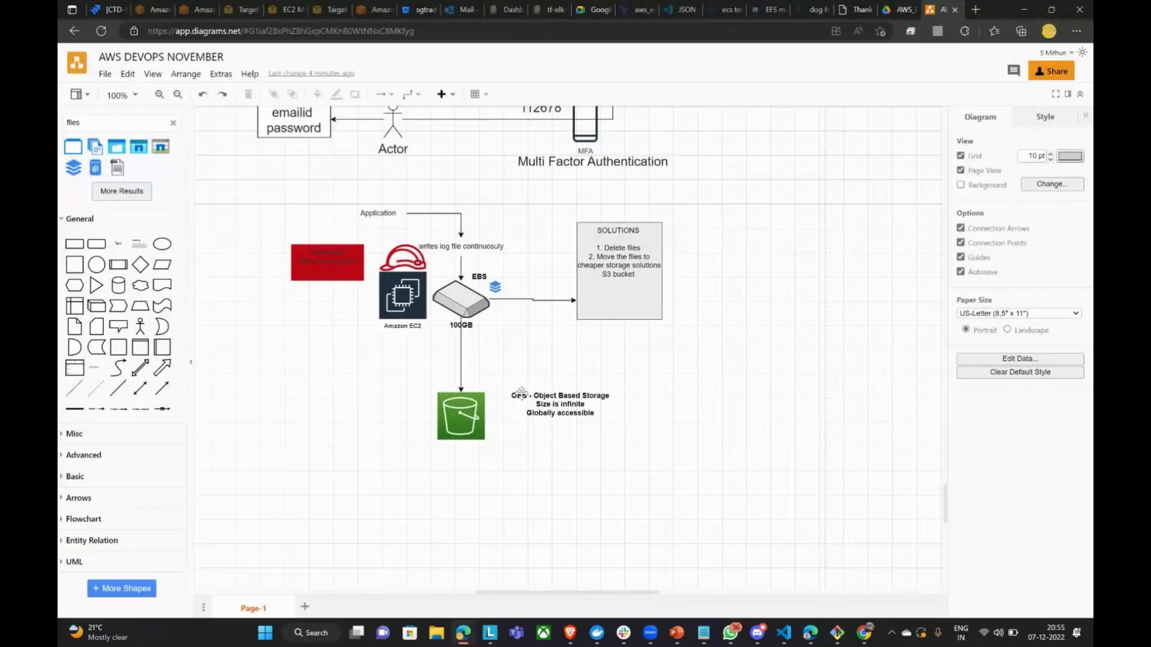
Step: Remove the cross marker from the EBS-to-S3 connector and inspect the EC2 and hard-hat icons
{"action": "left_click_drag", "start_coordinate": [495, 287], "coordinate": [460, 357]}
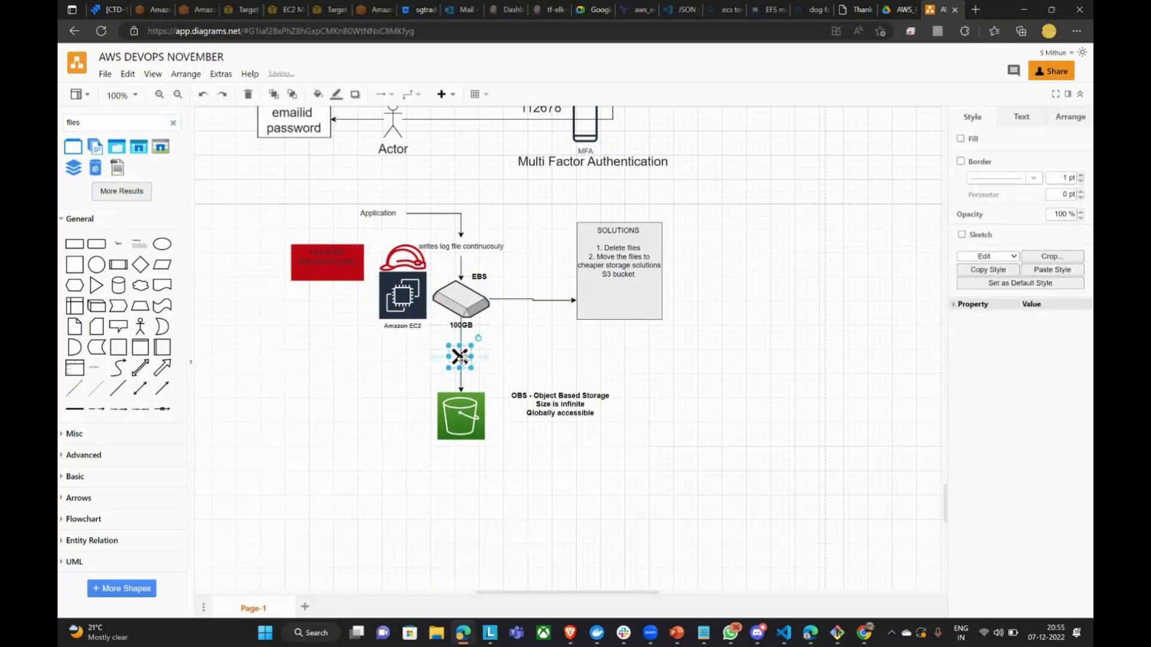
{"action": "key", "text": "Delete"}
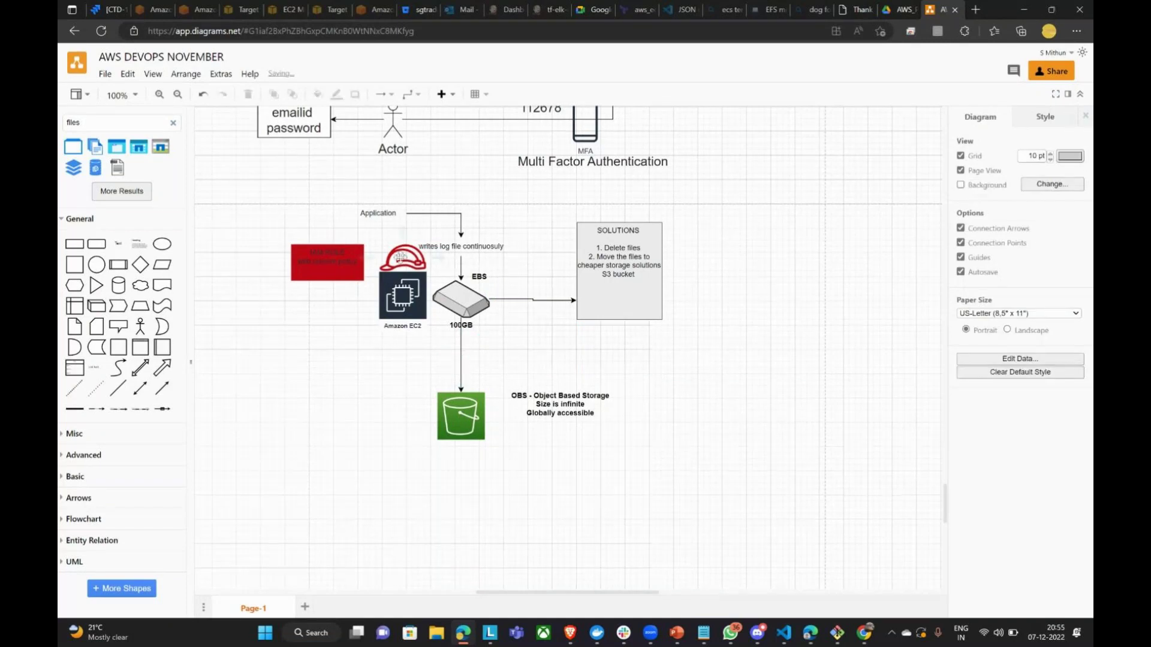
{"action": "left_click", "coordinate": [404, 313]}
{"action": "left_click", "coordinate": [398, 256]}
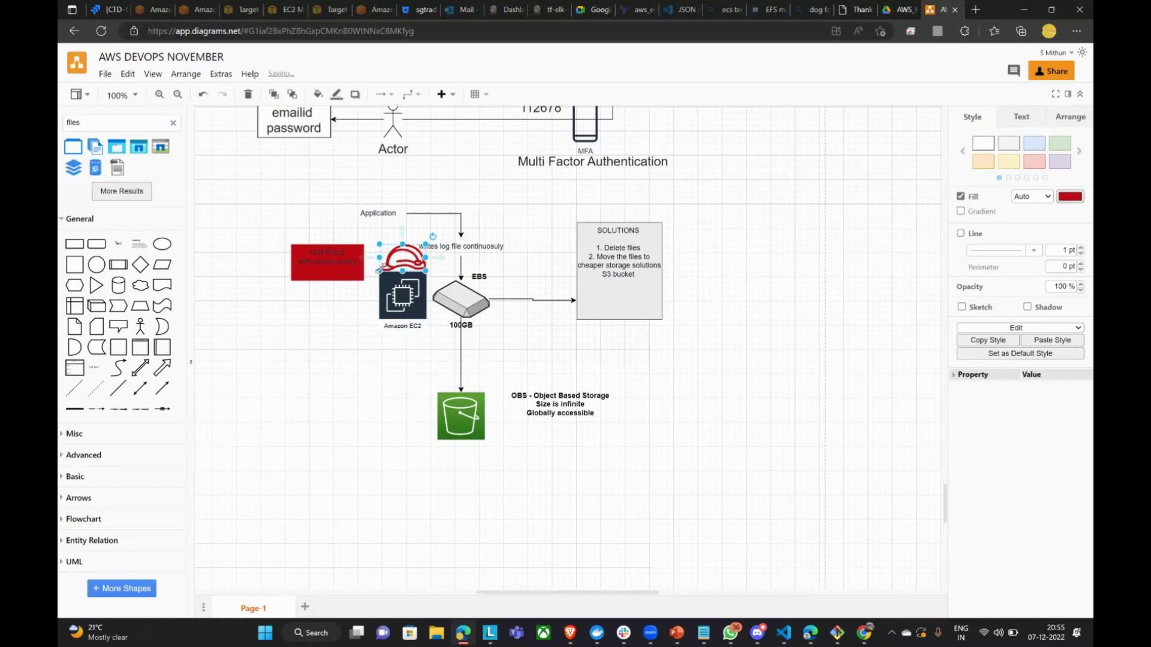
{"action": "left_click", "coordinate": [321, 425]}
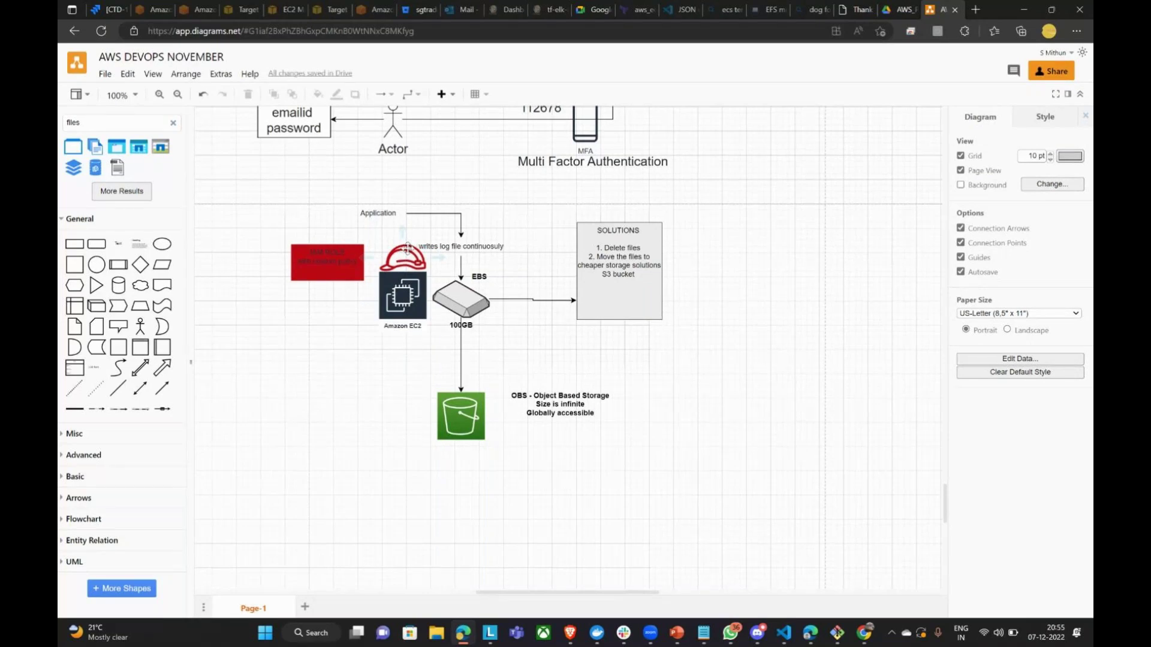
Step: Check the terminal's transfer progress, then go back to the EC2 console in the browser
{"action": "left_click", "coordinate": [837, 633]}
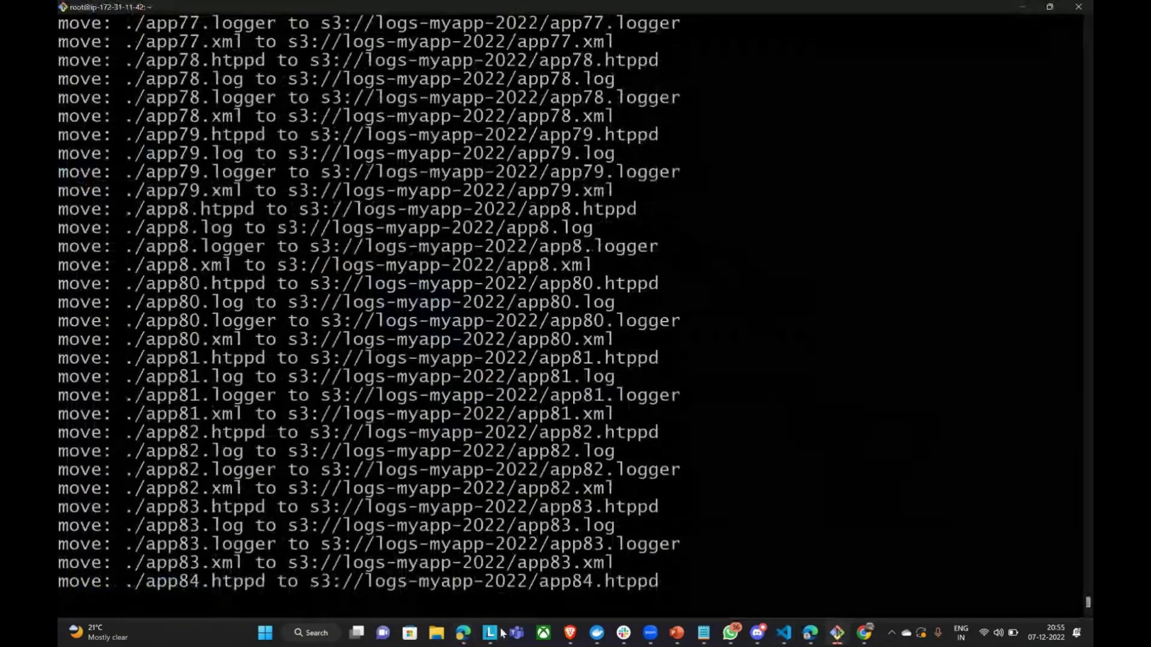
{"action": "mouse_move", "coordinate": [462, 636]}
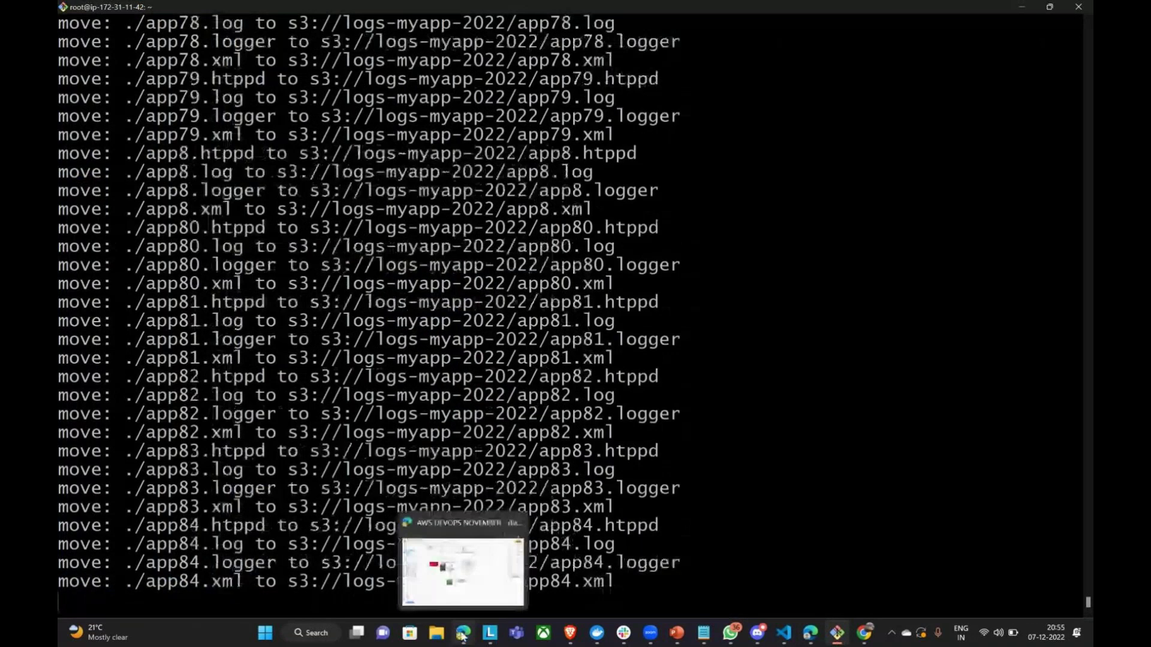
{"action": "left_click", "coordinate": [597, 633]}
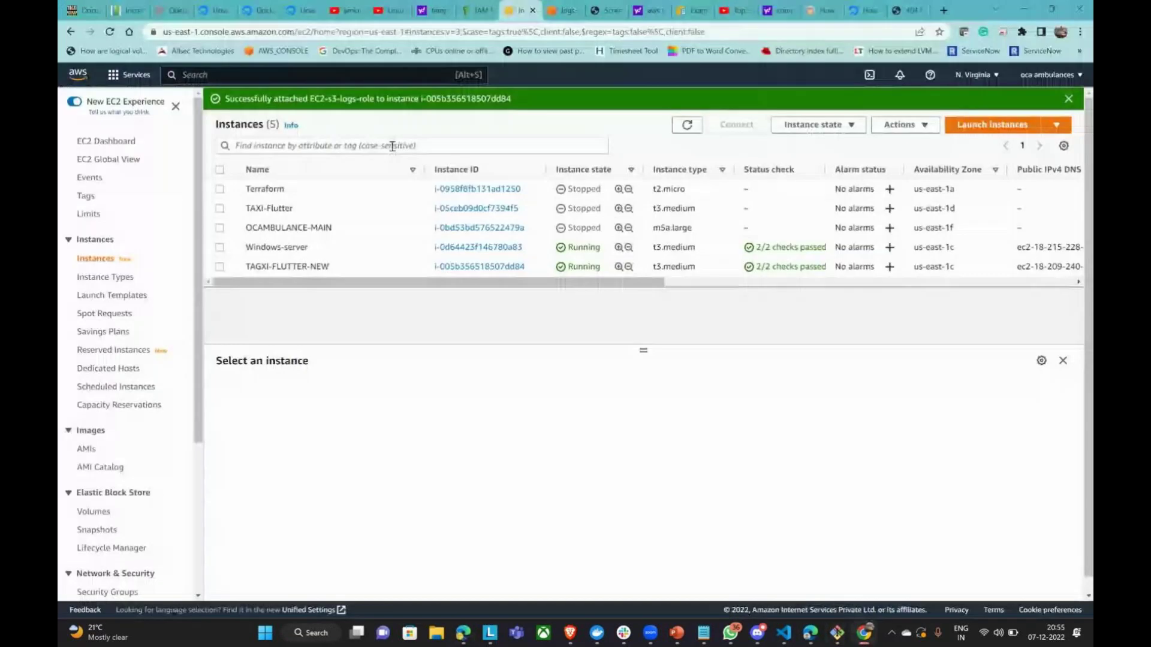
Step: Open the logs-myapp-2022 Objects list, highlight the 197 object count, and scroll through the files
{"action": "left_click", "coordinate": [480, 11]}
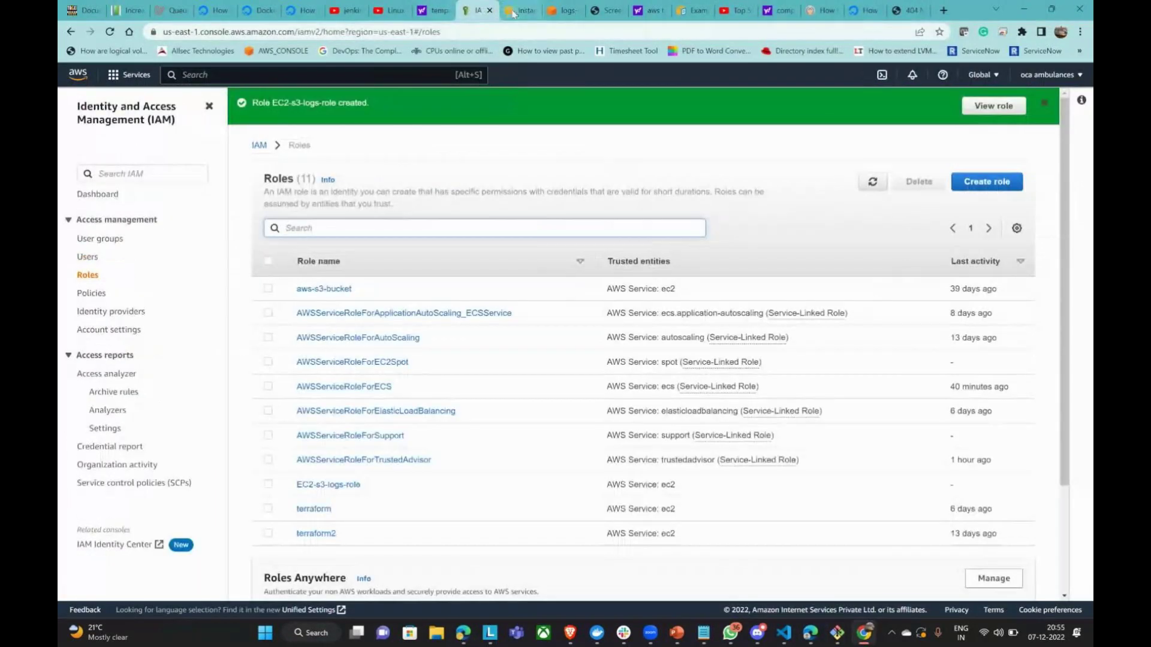
{"action": "left_click", "coordinate": [563, 10]}
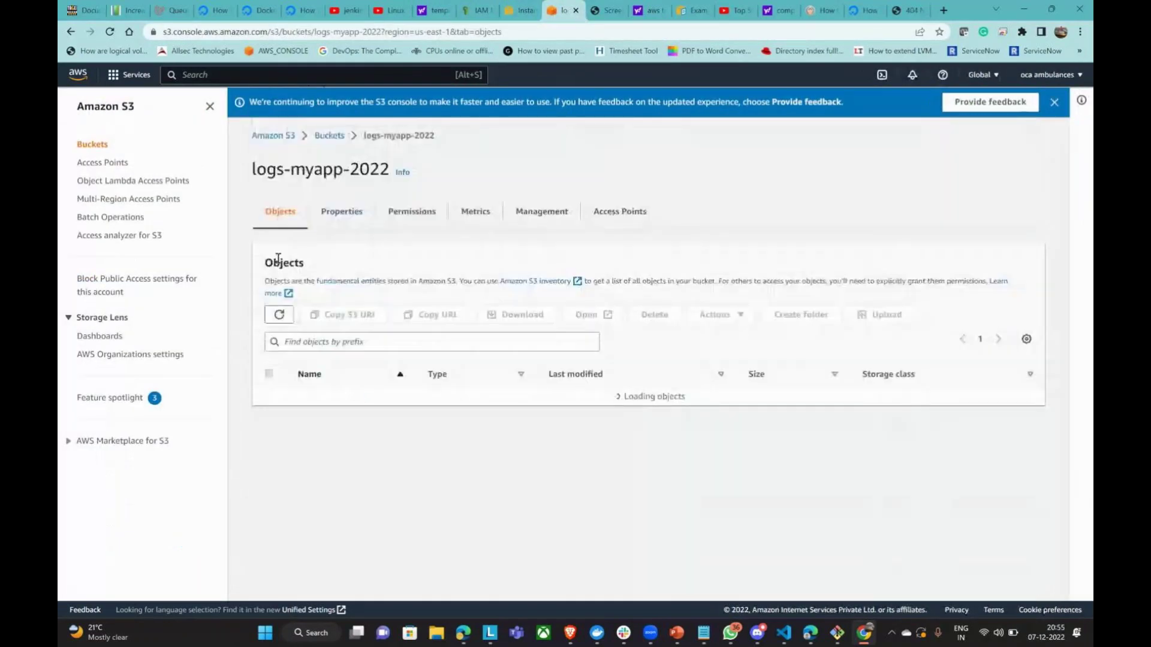
{"action": "double_click", "coordinate": [312, 263]}
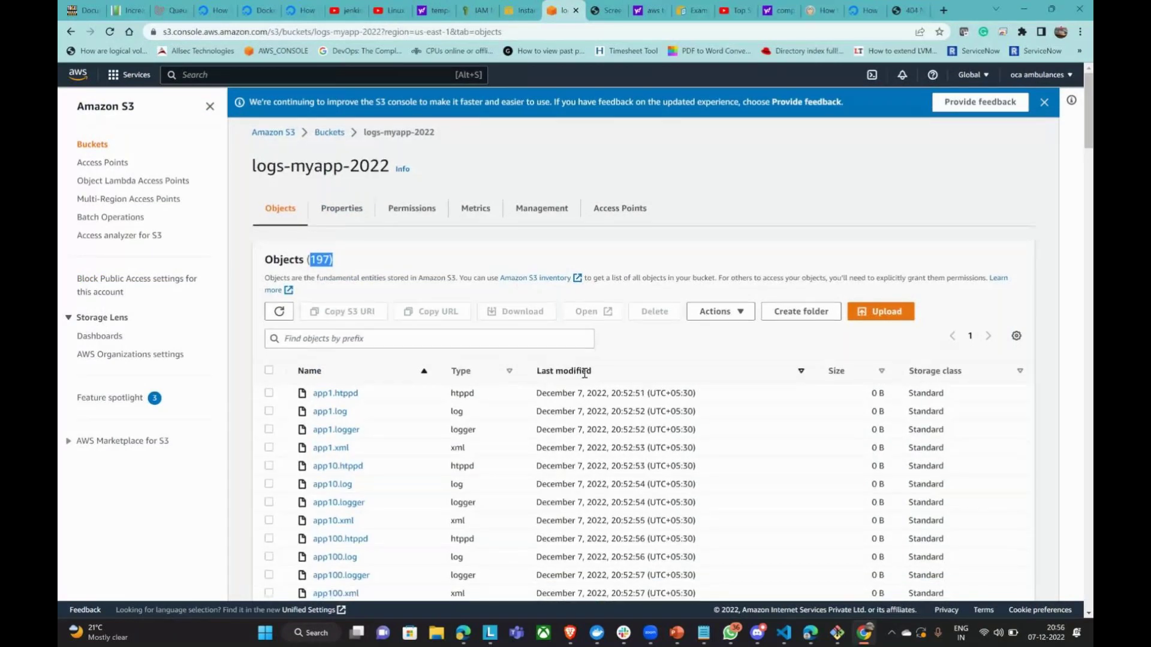
{"action": "scroll", "coordinate": [593, 396], "scroll_direction": "down", "scroll_amount": 5}
{"action": "scroll", "coordinate": [606, 418], "scroll_direction": "down", "scroll_amount": 5}
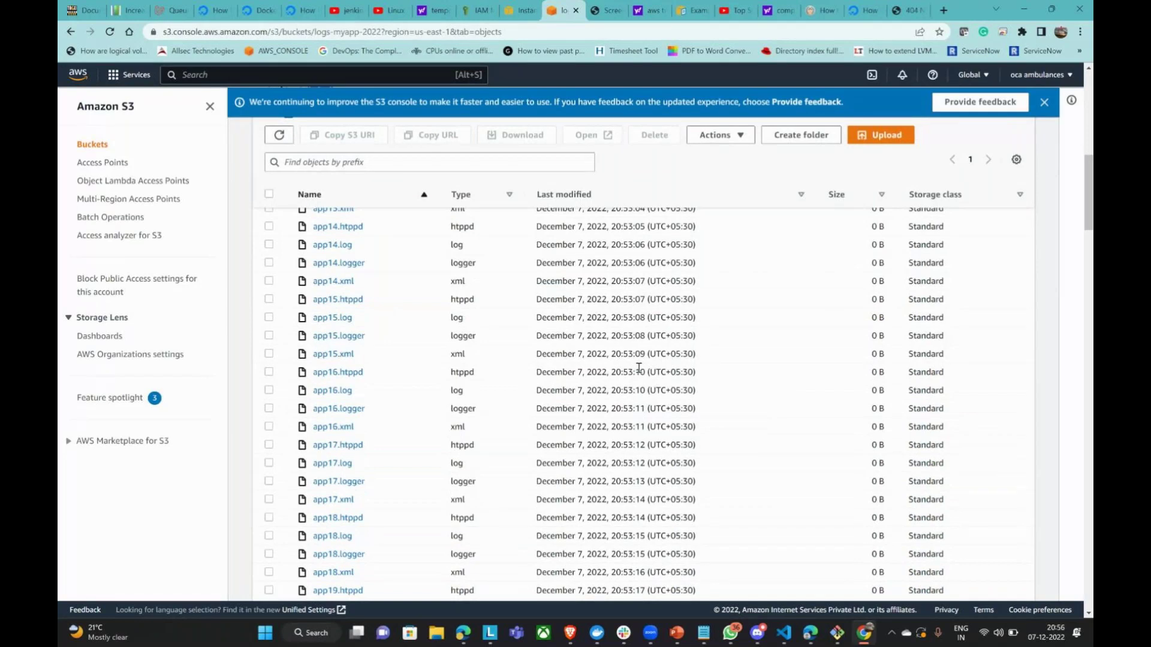
{"action": "scroll", "coordinate": [639, 367], "scroll_direction": "down", "scroll_amount": 20}
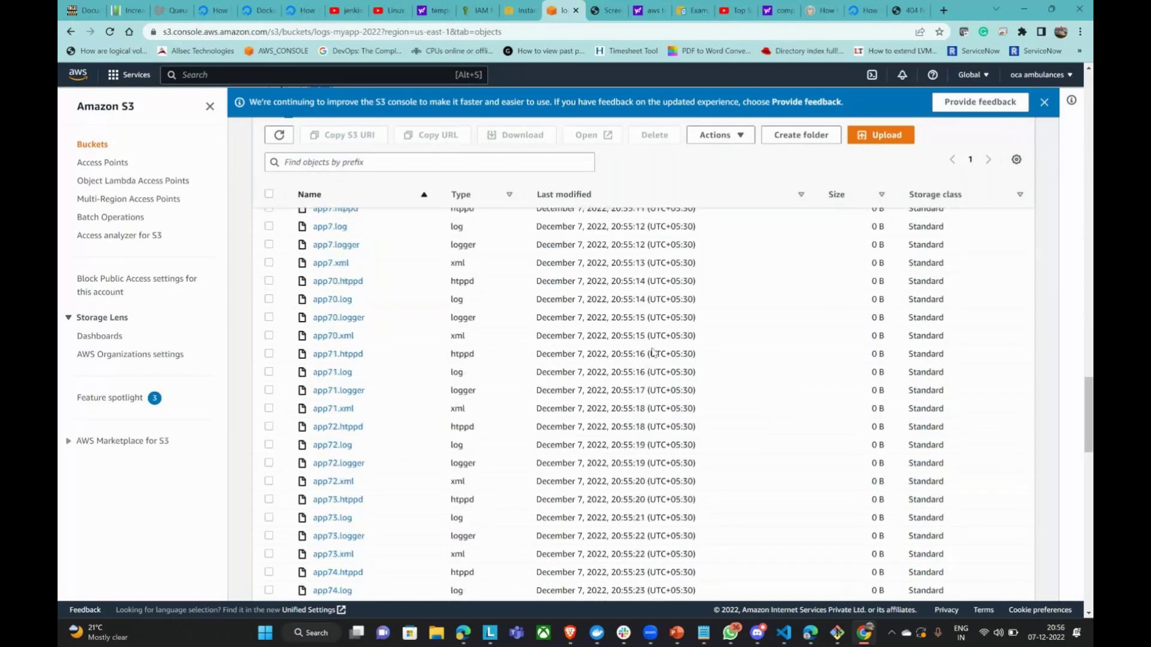
{"action": "scroll", "coordinate": [653, 352], "scroll_direction": "down", "scroll_amount": 5}
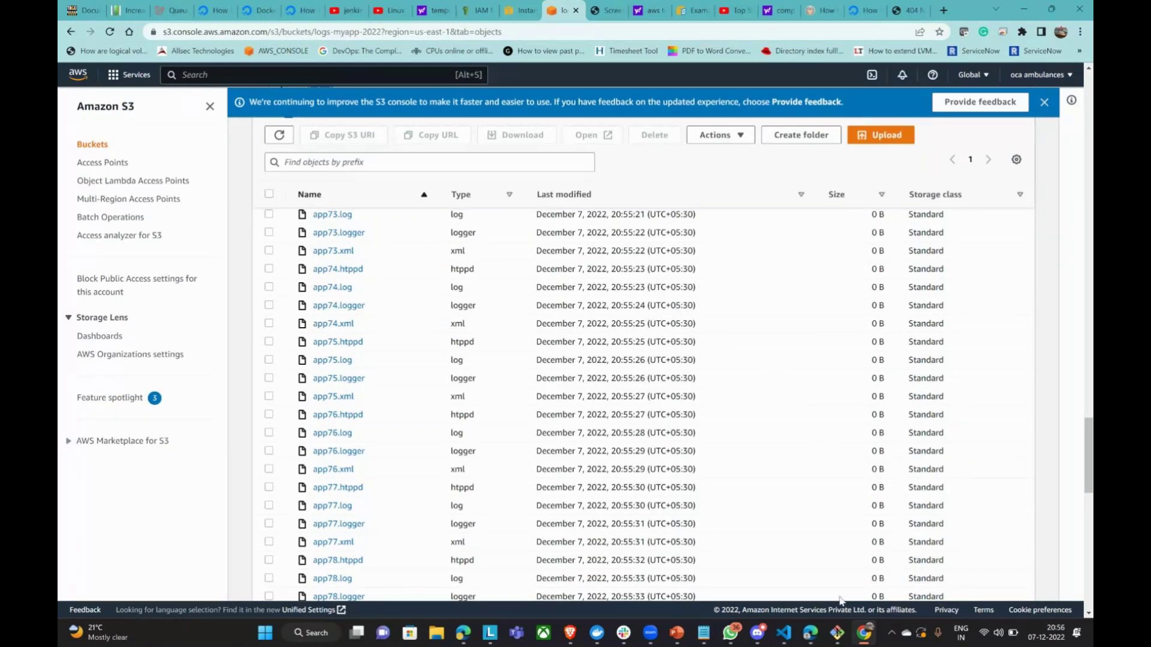
{"action": "left_click", "coordinate": [837, 633]}
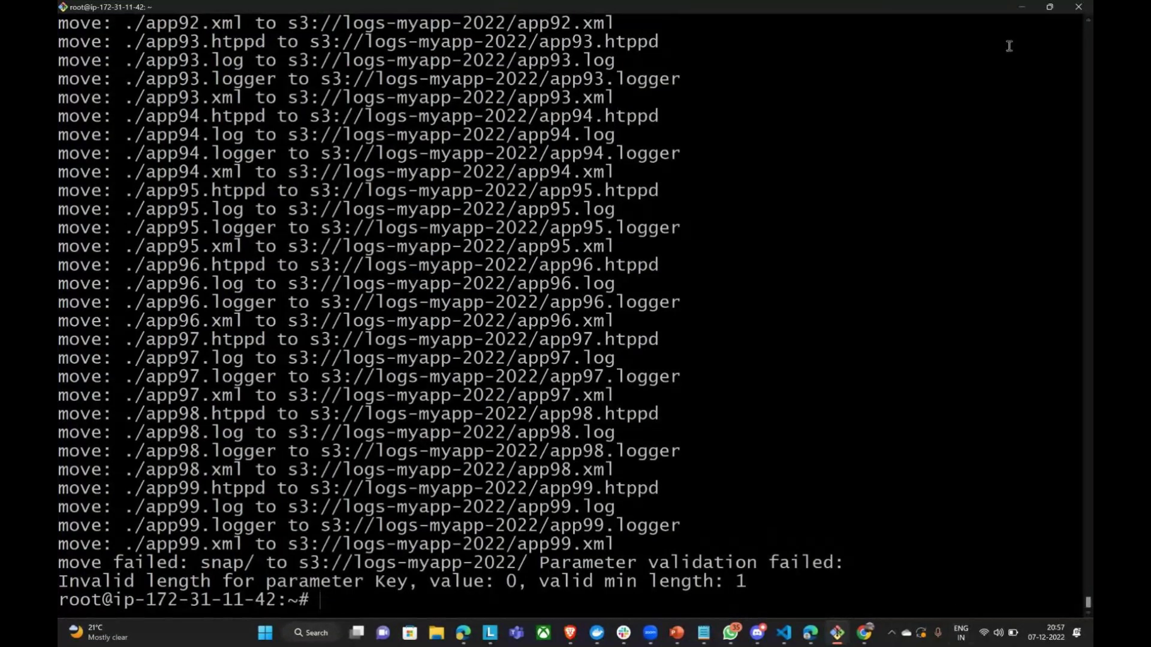
Step: After the transfer ends at app99.xml, return to the logs-myapp-2022 bucket in the browser
{"action": "key", "text": "alt+Tab"}
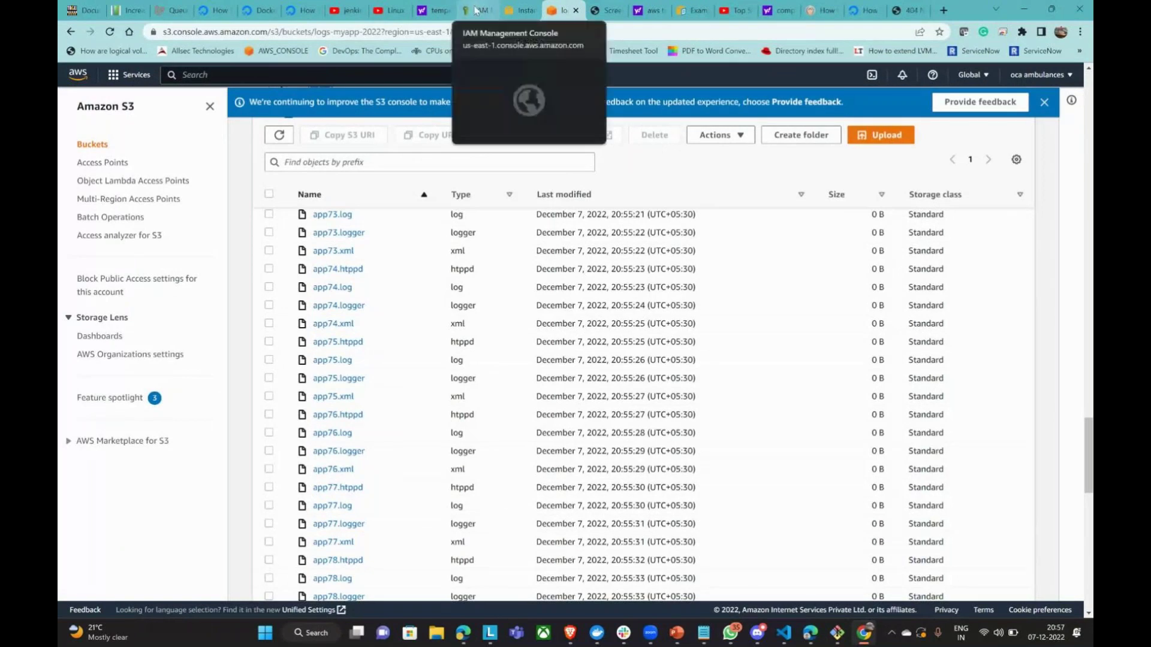
{"action": "left_click", "coordinate": [465, 635]}
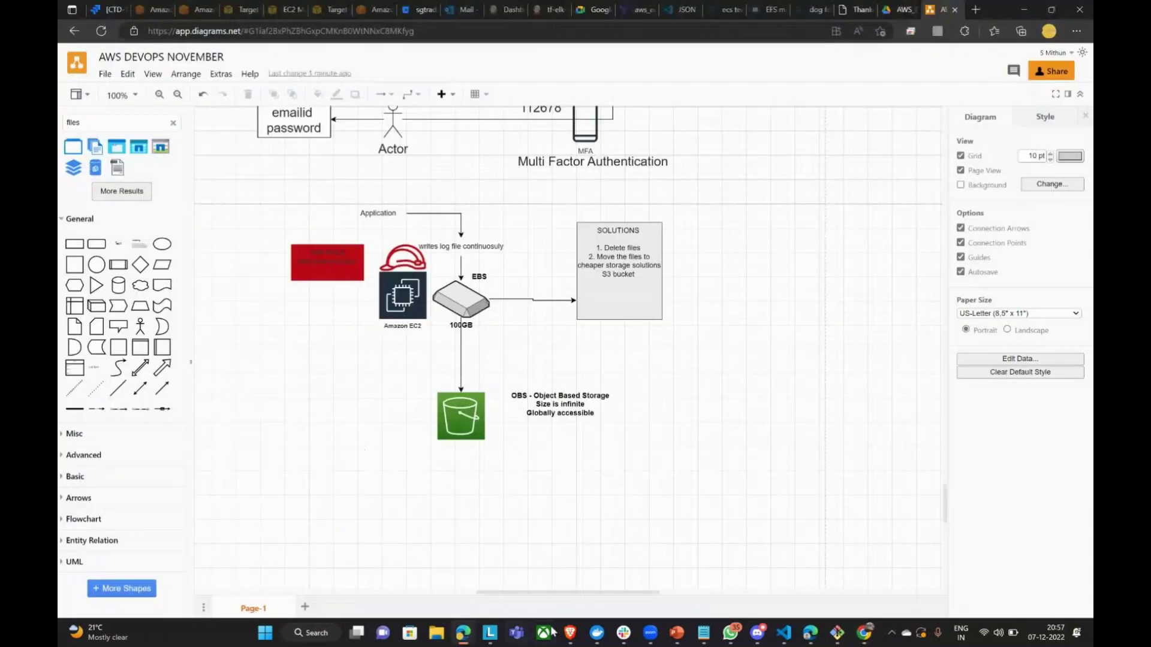
{"action": "left_click", "coordinate": [473, 424]}
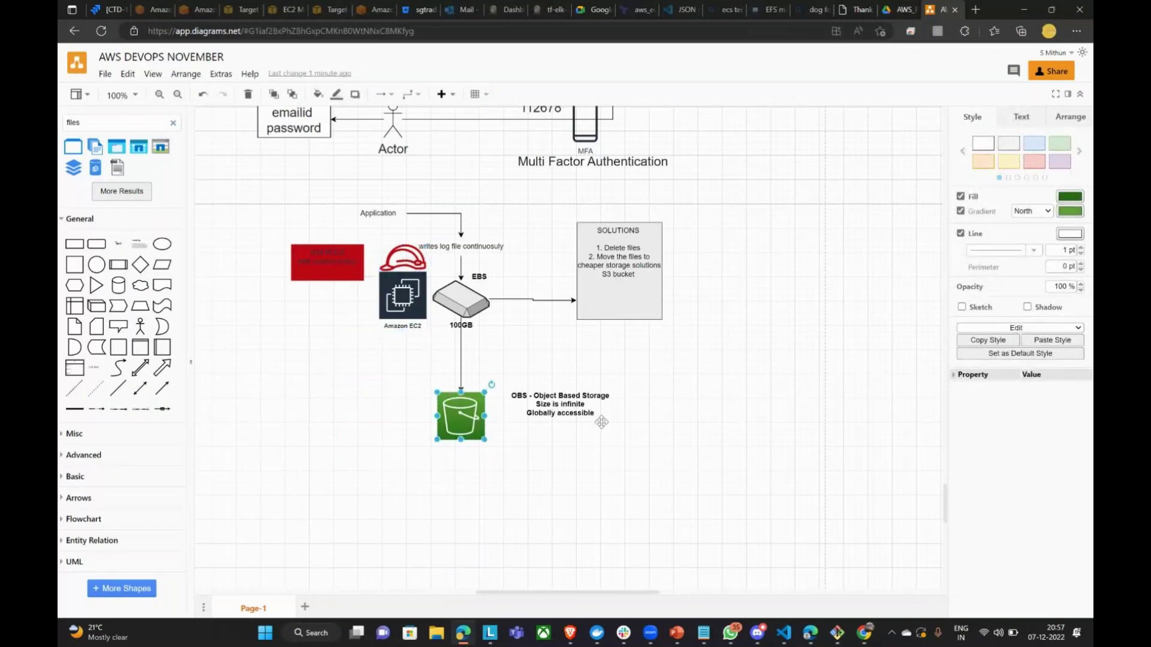
{"action": "scroll", "coordinate": [542, 395], "scroll_direction": "up", "scroll_amount": 10}
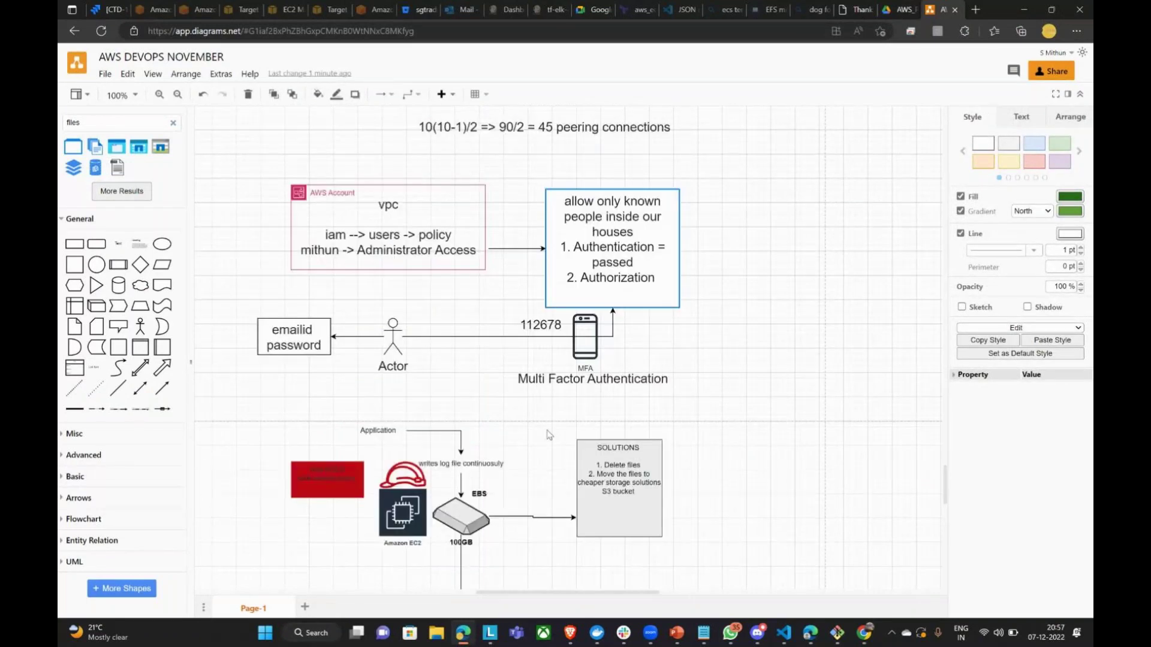
{"action": "scroll", "coordinate": [551, 429], "scroll_direction": "down", "scroll_amount": 9}
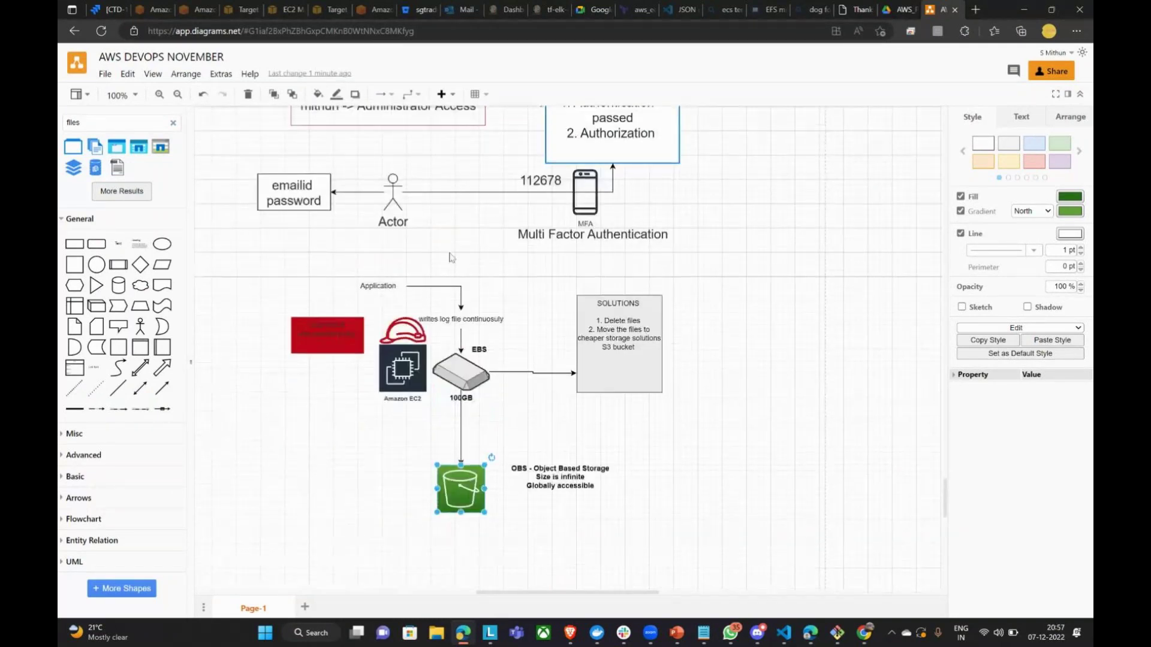
{"action": "left_click", "coordinate": [390, 179]}
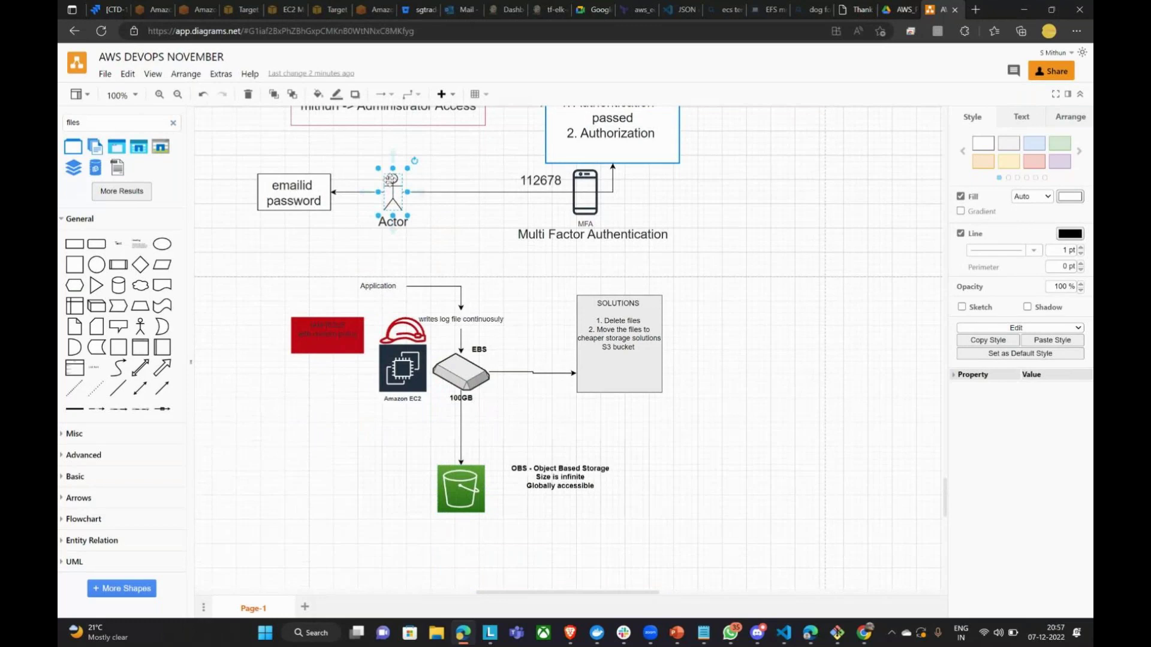
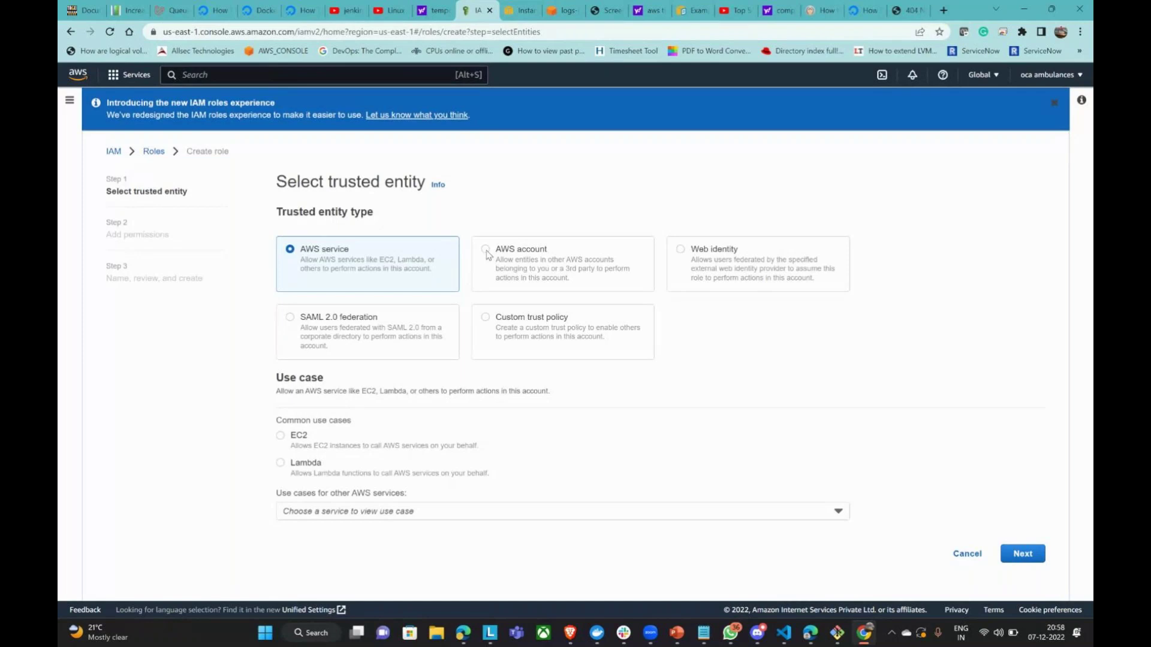
Step: Set the role's trusted entity to Another AWS account, toggling Require MFA on and off
{"action": "left_click", "coordinate": [487, 254]}
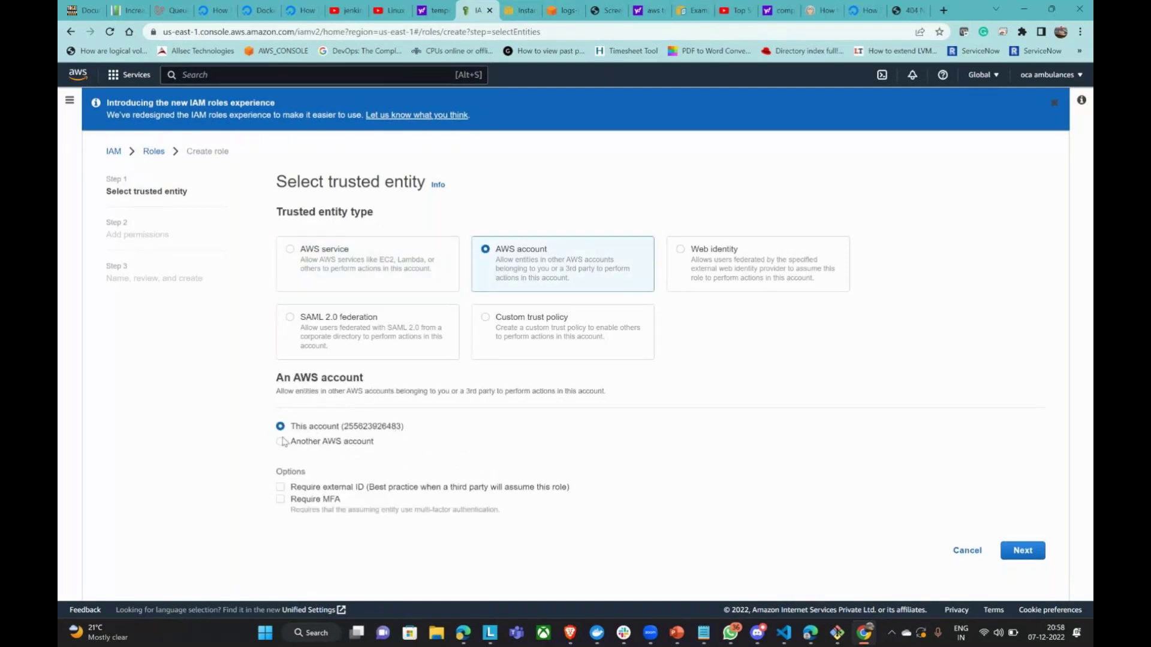
{"action": "left_click", "coordinate": [313, 442]}
{"action": "scroll", "coordinate": [309, 459], "scroll_direction": "down", "scroll_amount": 2}
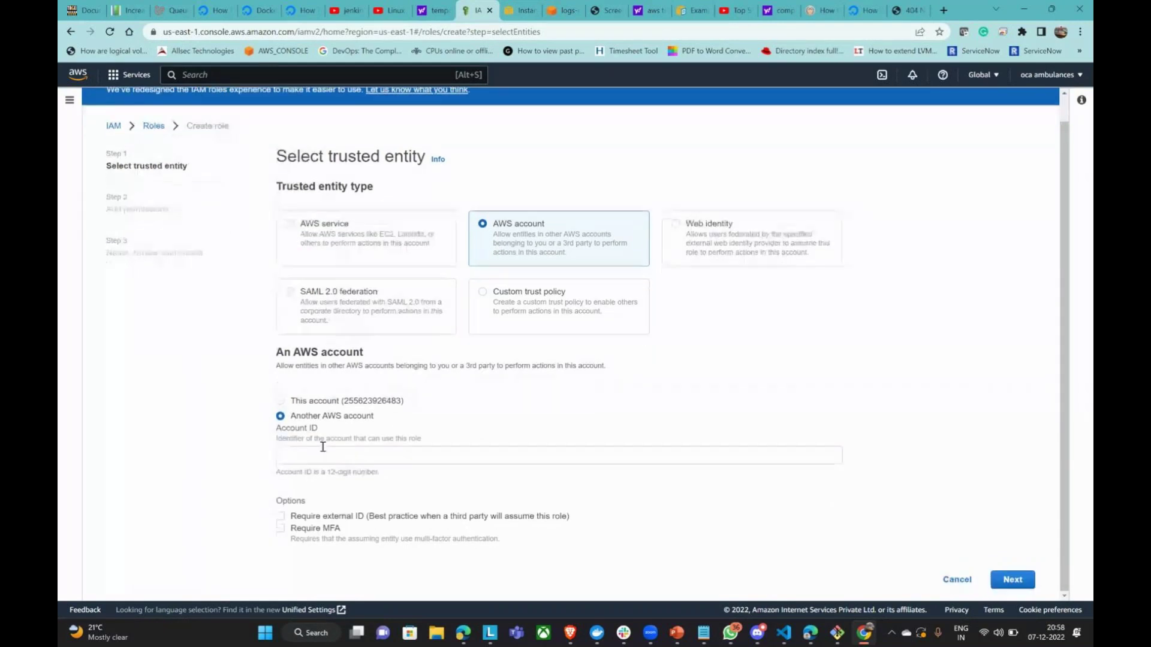
{"action": "left_click", "coordinate": [322, 451]}
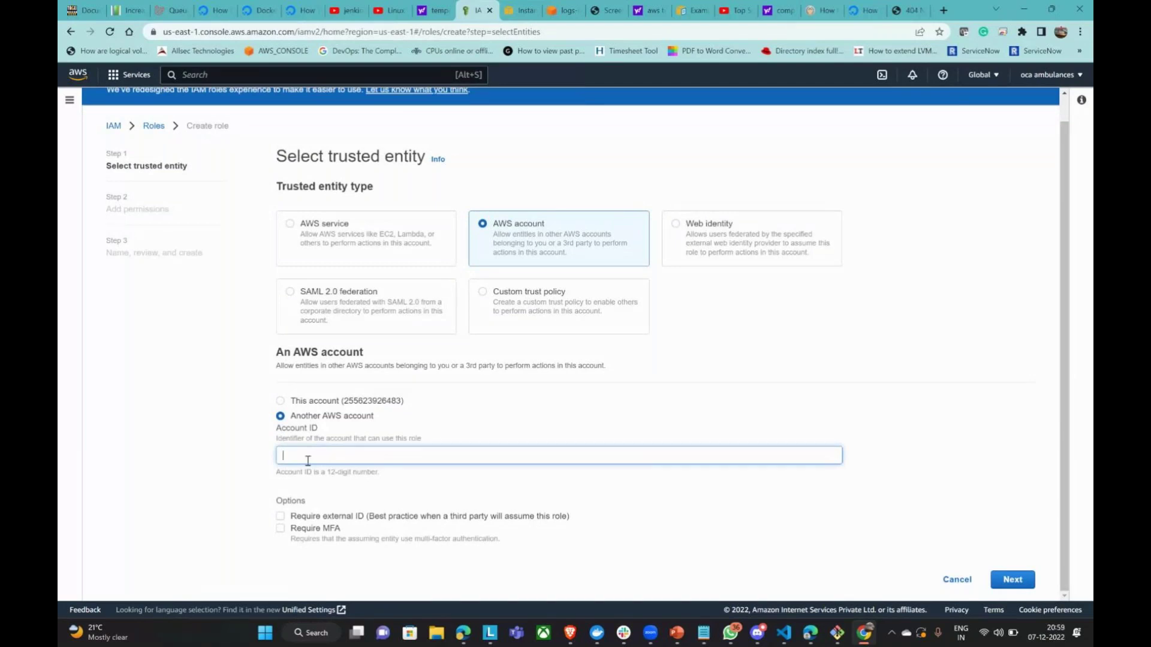
{"action": "left_click", "coordinate": [284, 534]}
{"action": "left_click", "coordinate": [283, 532]}
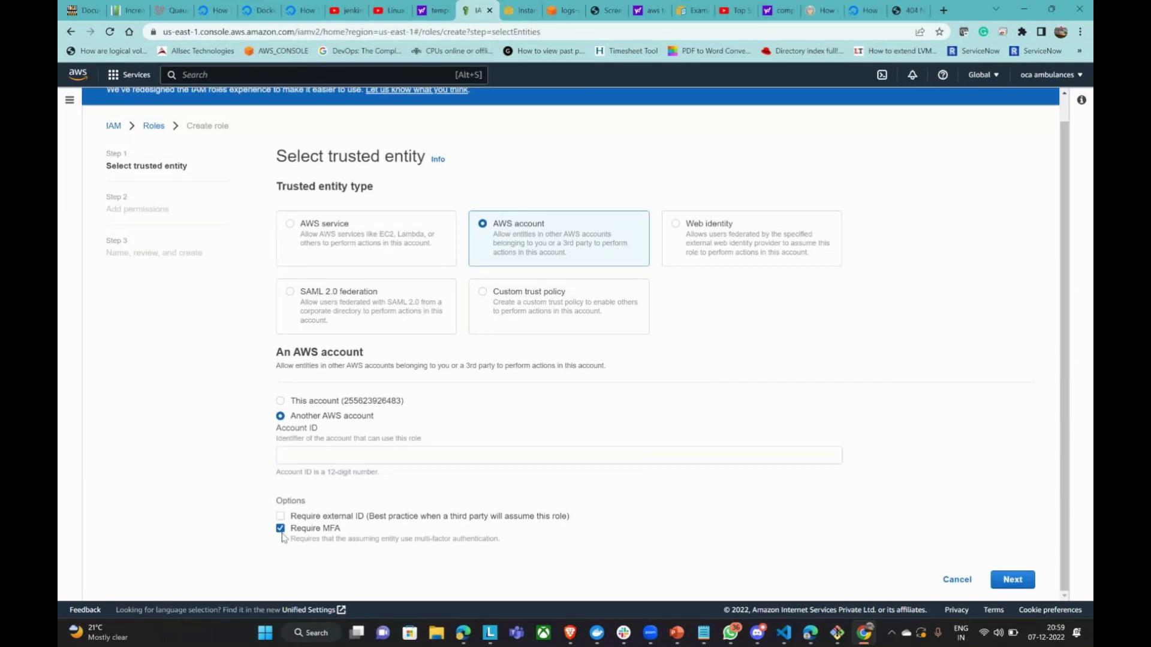
{"action": "left_click", "coordinate": [281, 531]}
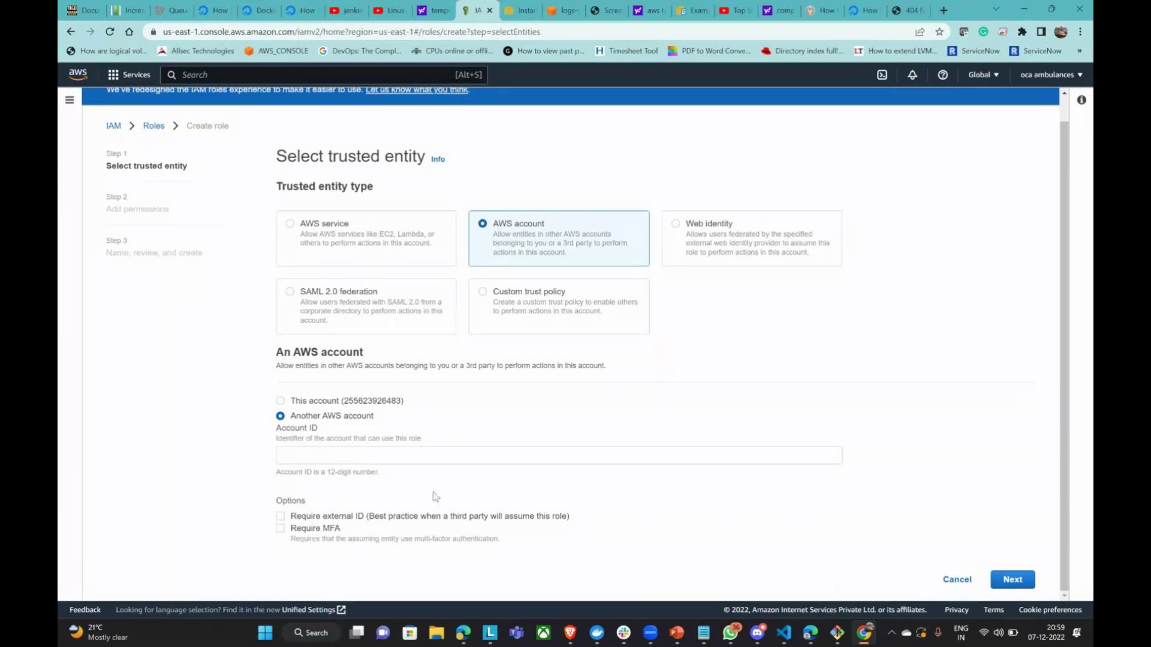
Step: Enter the trusted 12-digit account ID, trimming extra digits, and advance to Add permissions
{"action": "left_click", "coordinate": [452, 455]}
{"action": "type", "text": "1234"}
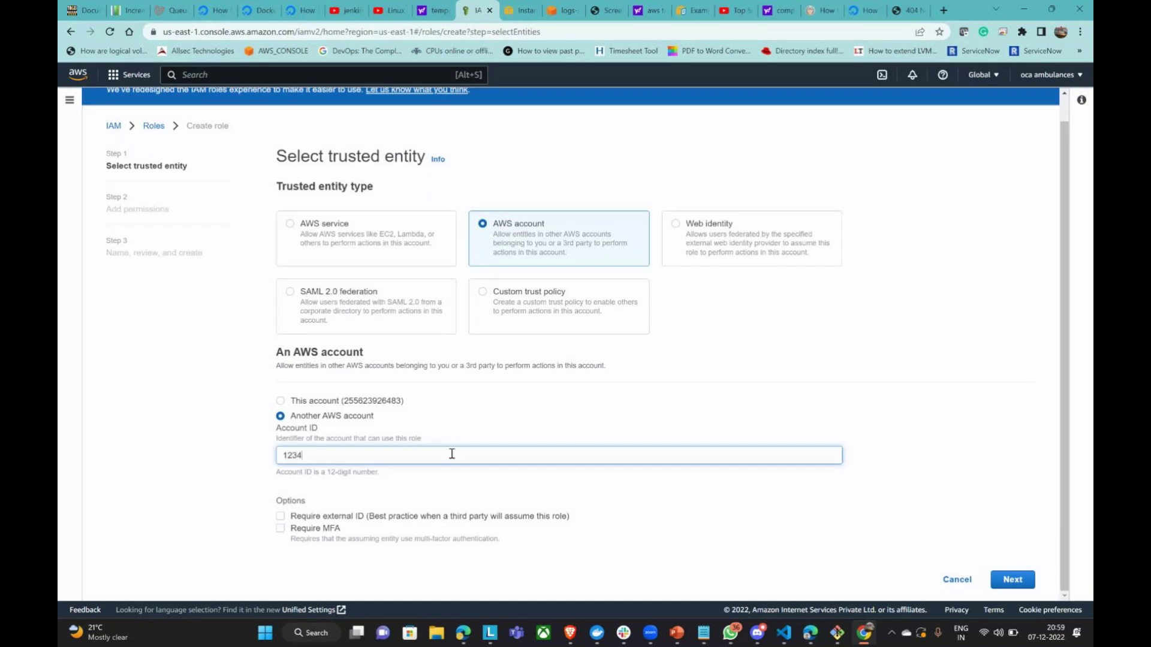
{"action": "type", "text": "56789007664"}
{"action": "left_click", "coordinate": [1011, 580]}
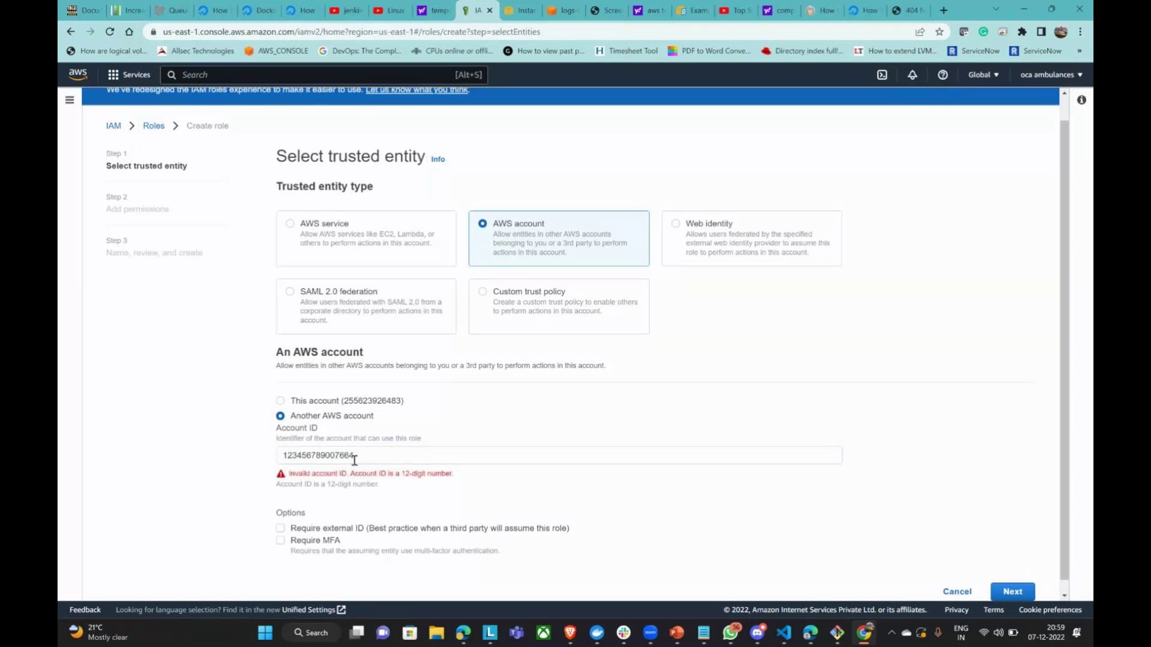
{"action": "left_click", "coordinate": [336, 458]}
{"action": "key", "text": "BackSpace"}
{"action": "key", "text": "BackSpace"}
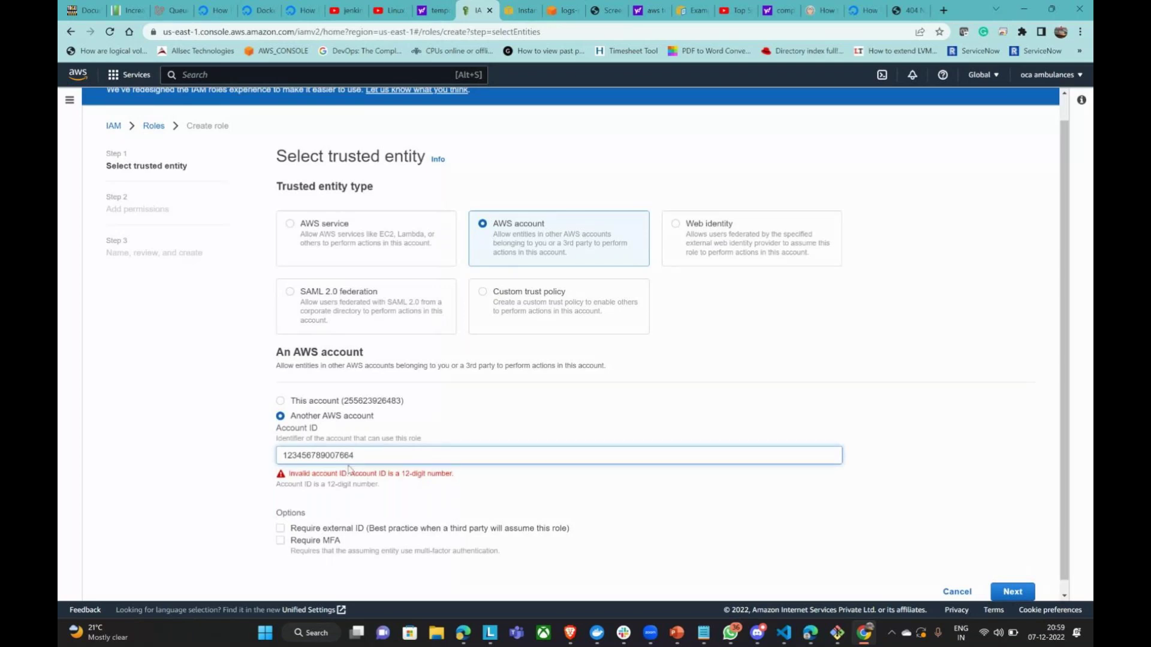
{"action": "left_click", "coordinate": [1025, 594]}
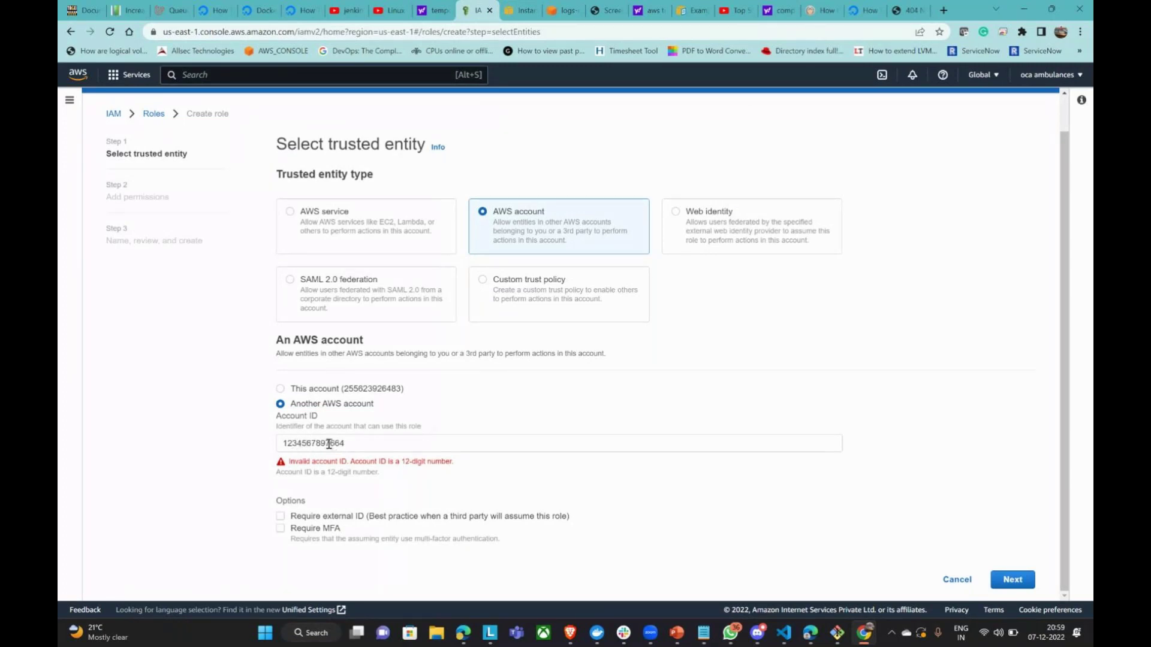
{"action": "left_click", "coordinate": [329, 443]}
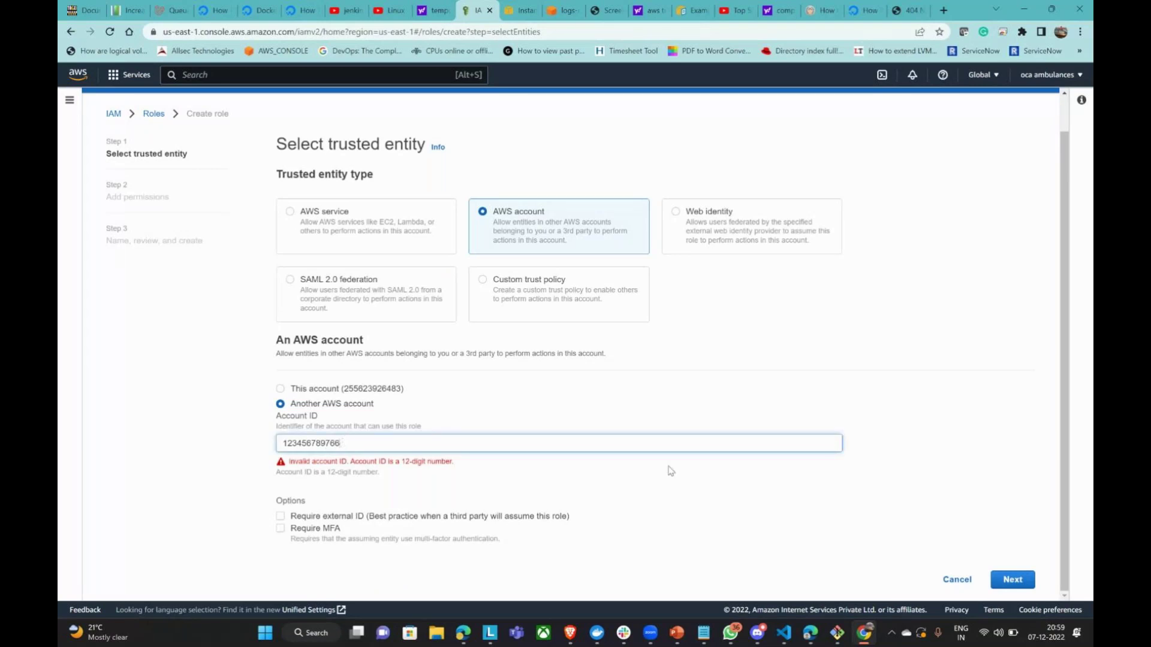
{"action": "left_click", "coordinate": [1016, 581]}
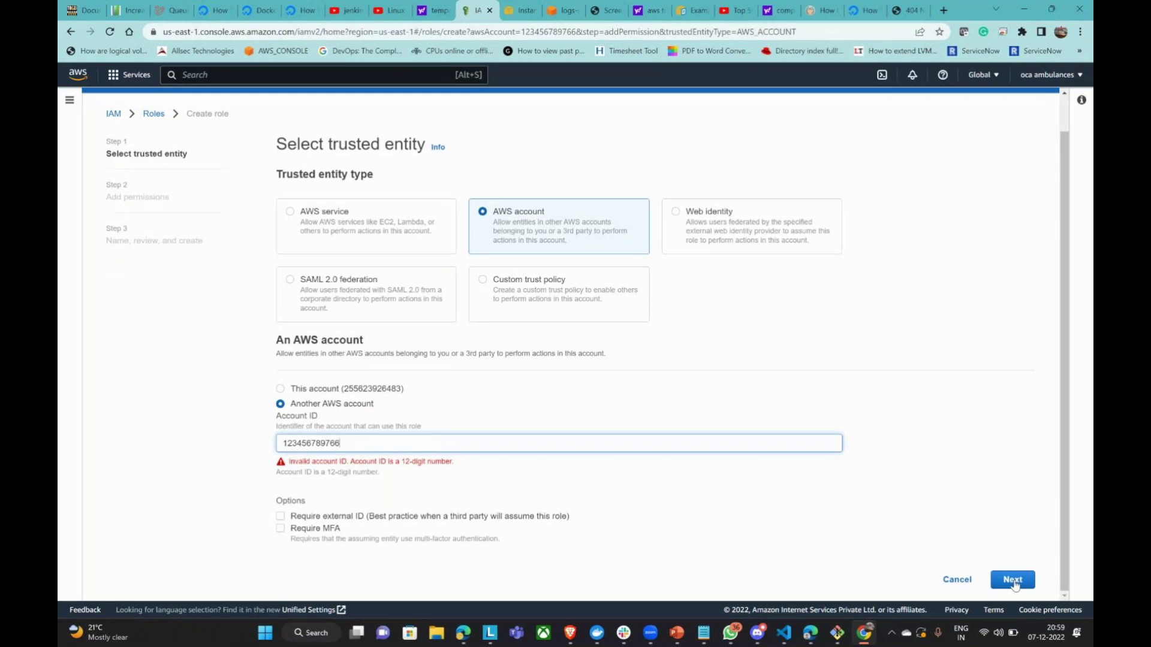
{"action": "scroll", "coordinate": [671, 401], "scroll_direction": "up", "scroll_amount": 1}
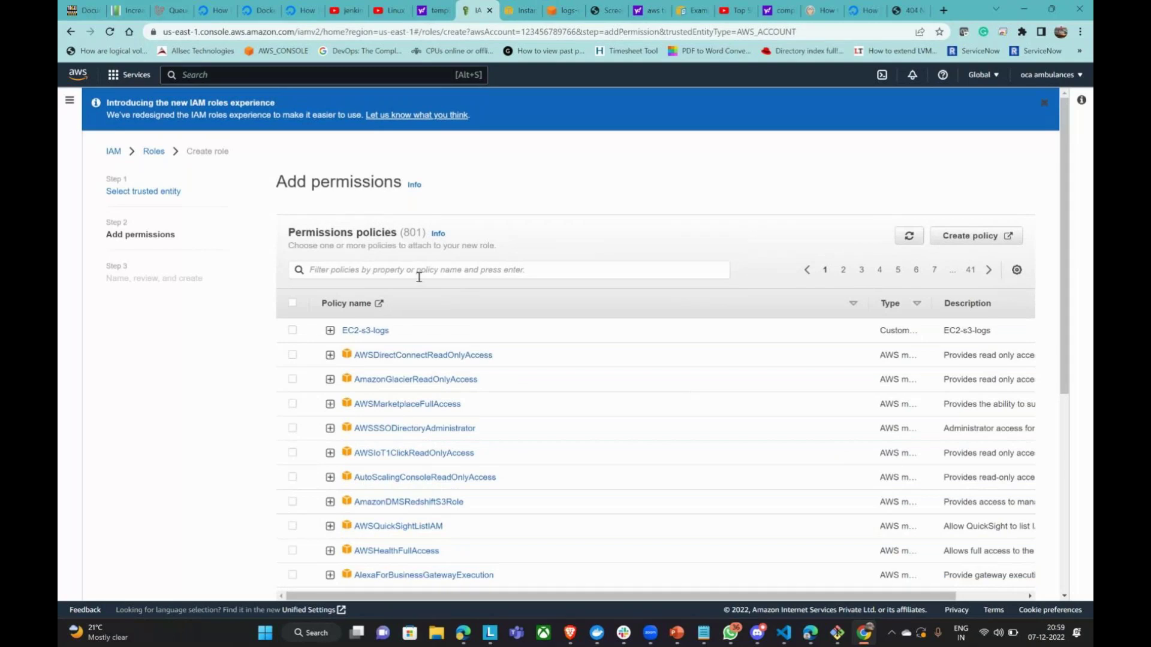
Step: Select the EC2-s3-logs policy in the permissions list
{"action": "scroll", "coordinate": [419, 277], "scroll_direction": "down", "scroll_amount": 5}
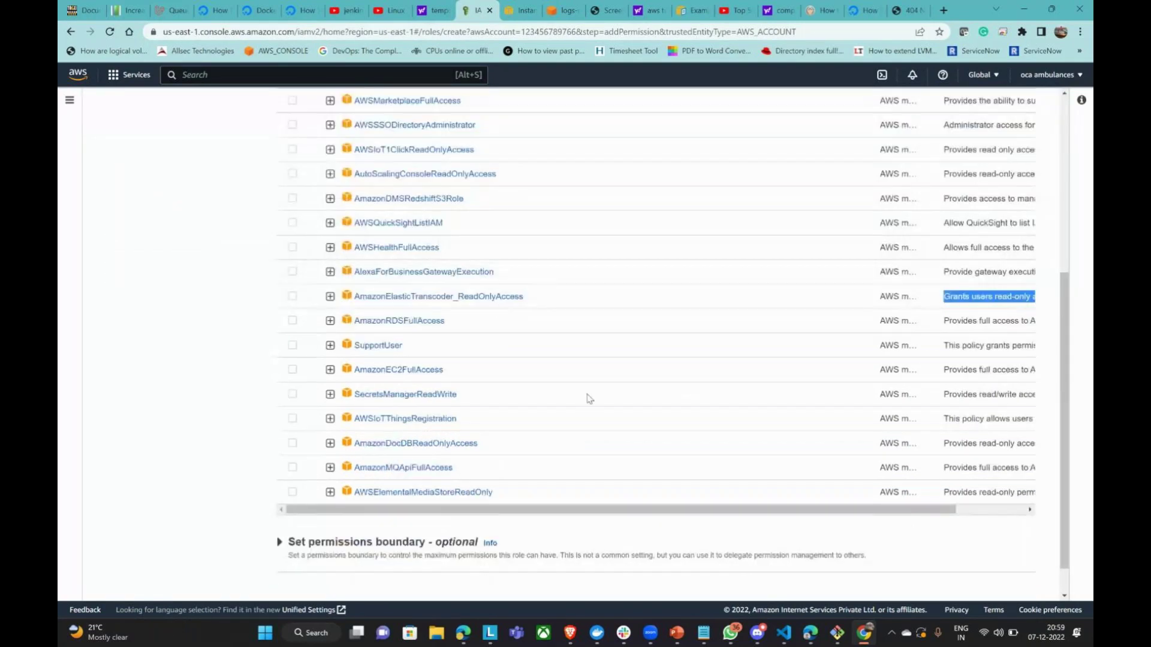
{"action": "scroll", "coordinate": [471, 285], "scroll_direction": "up", "scroll_amount": 6}
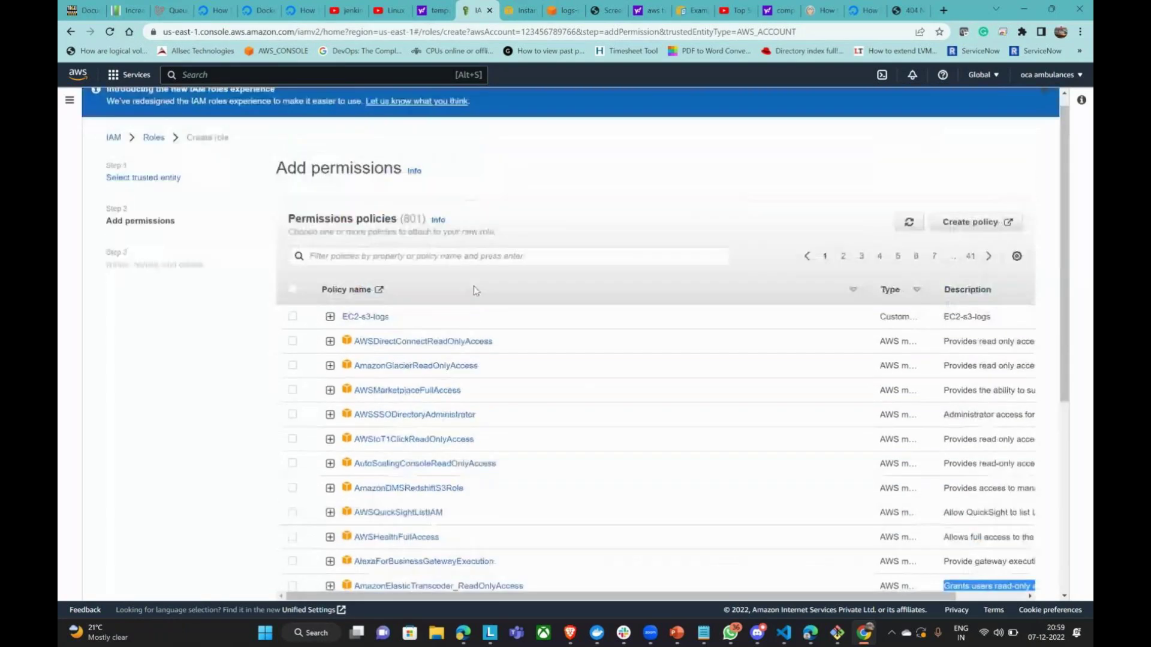
{"action": "scroll", "coordinate": [618, 355], "scroll_direction": "down", "scroll_amount": 5}
{"action": "scroll", "coordinate": [617, 355], "scroll_direction": "down", "scroll_amount": 2}
{"action": "scroll", "coordinate": [293, 334], "scroll_direction": "up", "scroll_amount": 6}
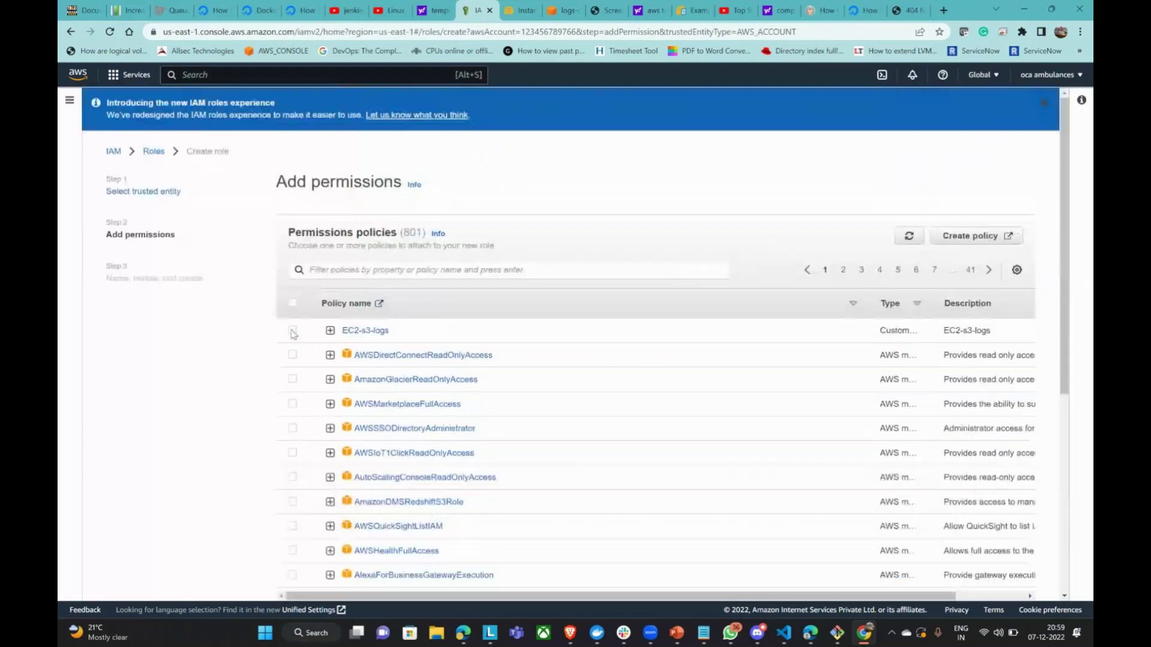
{"action": "left_click", "coordinate": [292, 331]}
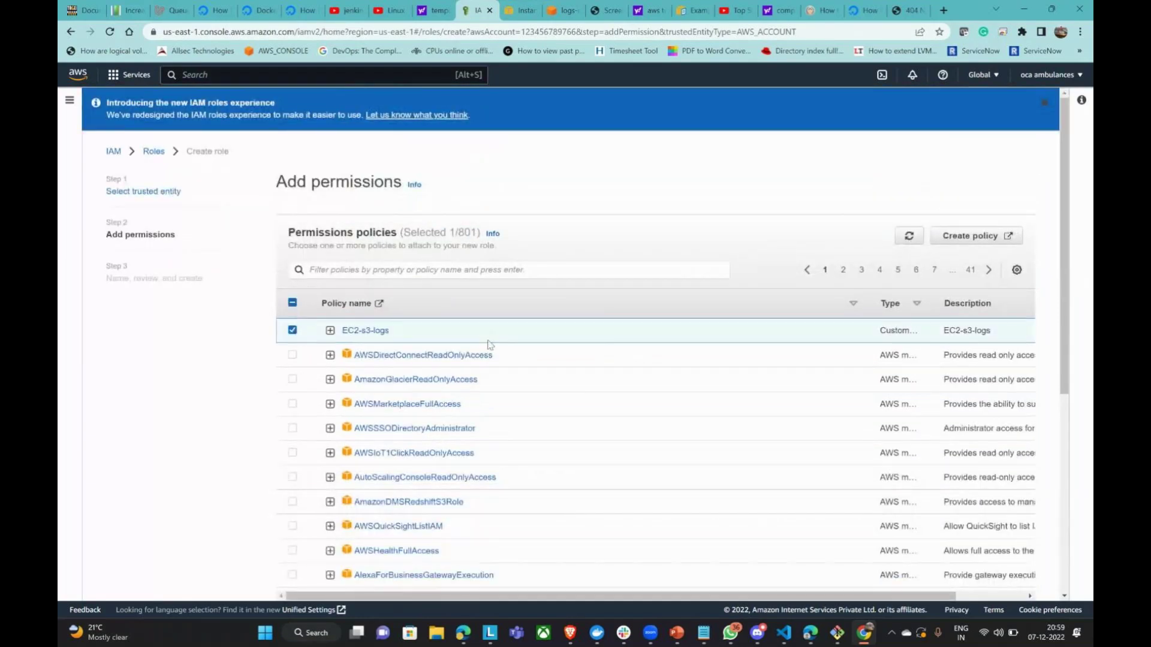
Step: Cancel the role creation and confirm leaving the page without saving
{"action": "scroll", "coordinate": [488, 345], "scroll_direction": "down", "scroll_amount": 5}
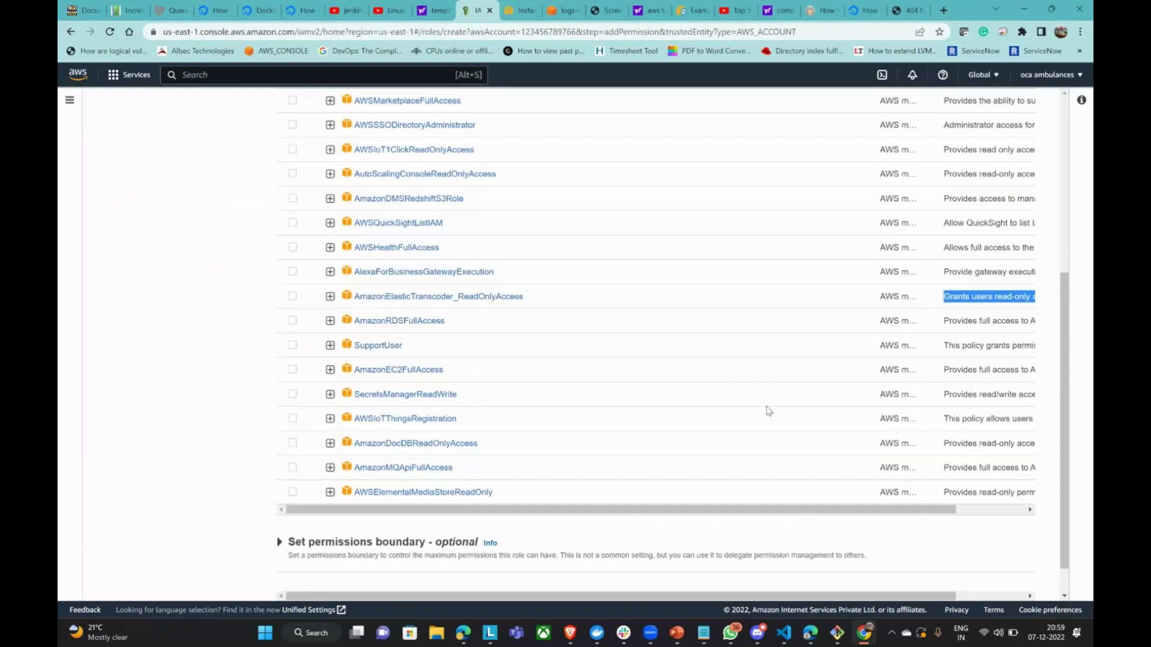
{"action": "scroll", "coordinate": [770, 411], "scroll_direction": "down", "scroll_amount": 1}
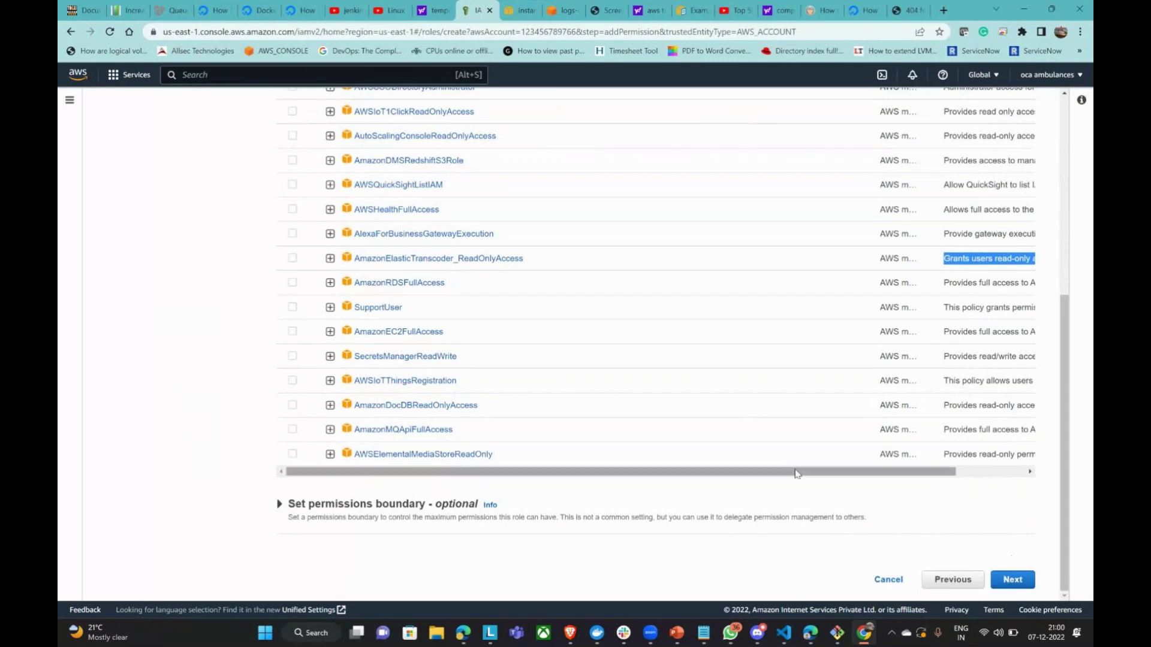
{"action": "left_click", "coordinate": [889, 579]}
{"action": "left_click", "coordinate": [721, 393]}
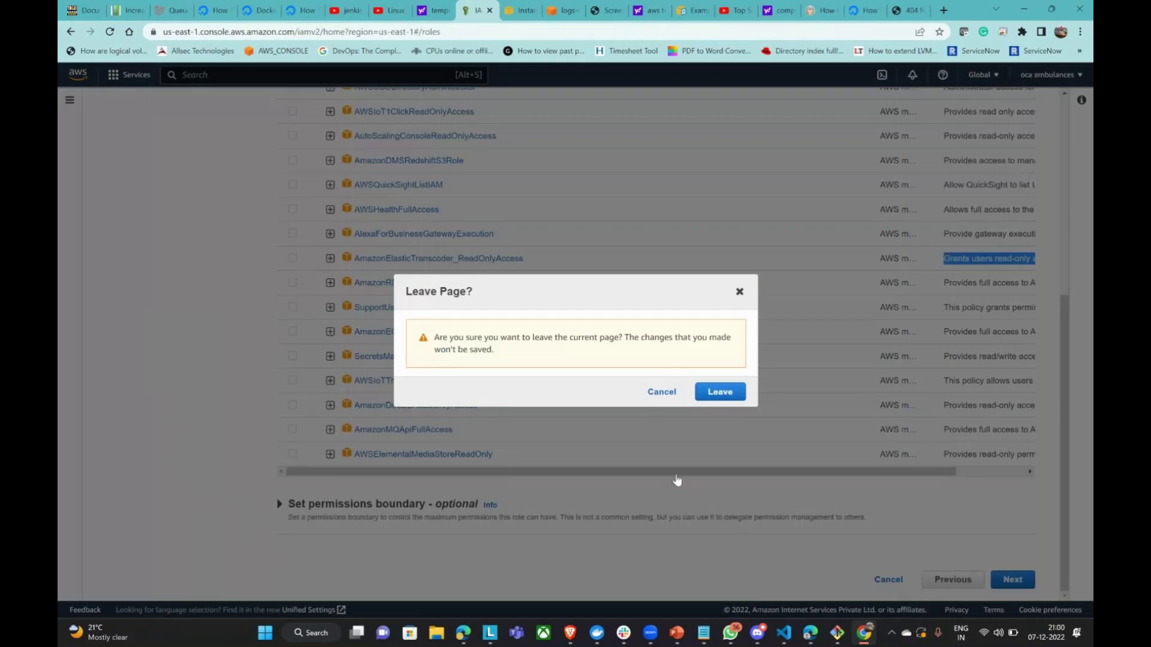
Step: Run history in the SSH terminal session
{"action": "left_click", "coordinate": [835, 631]}
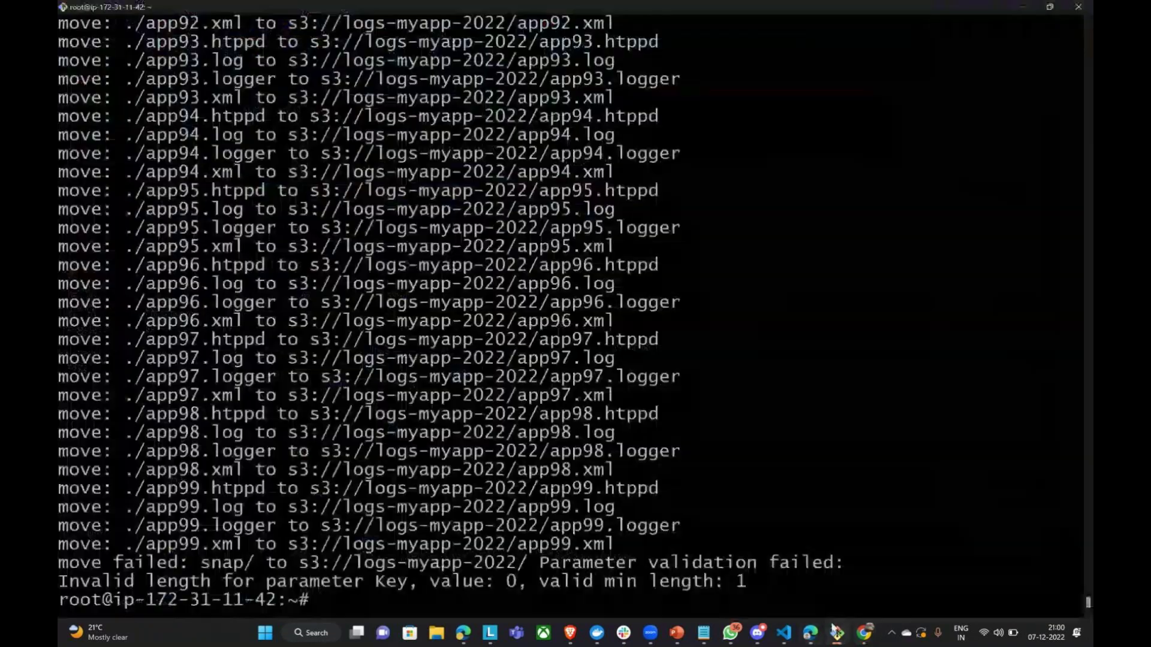
{"action": "type", "text": "history"}
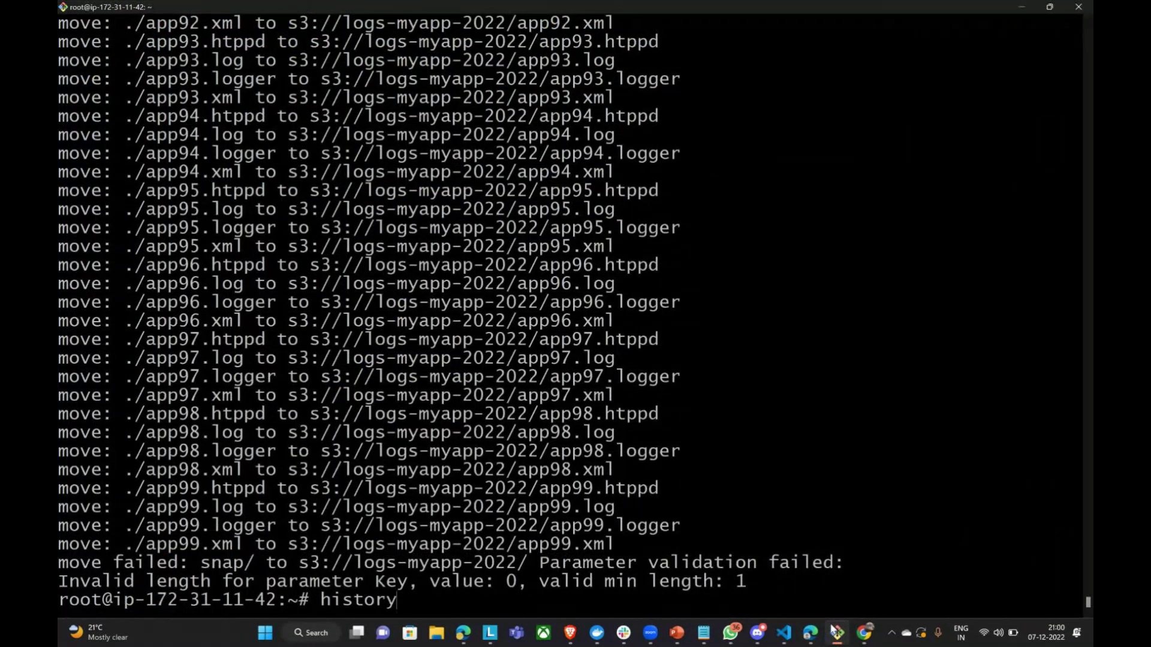
{"action": "key", "text": "Return"}
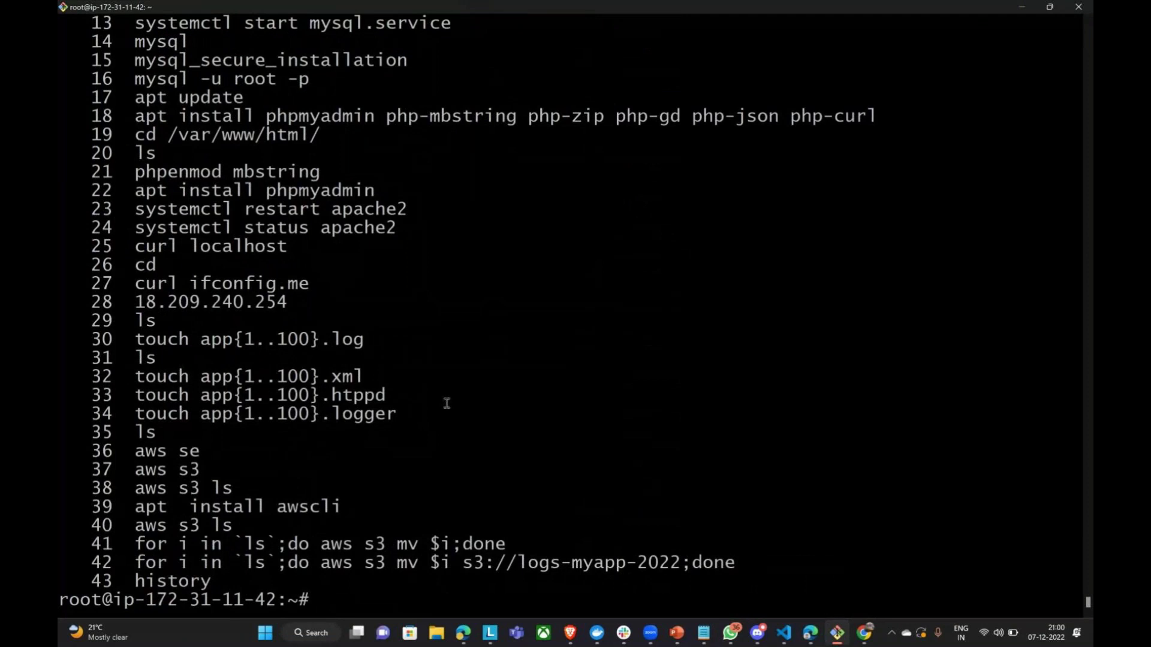
Step: Run history|cut -c 8- and select the commands from curl ifconfig.me through history
{"action": "key", "text": "Up"}
{"action": "type", "text": "|cut -c "}
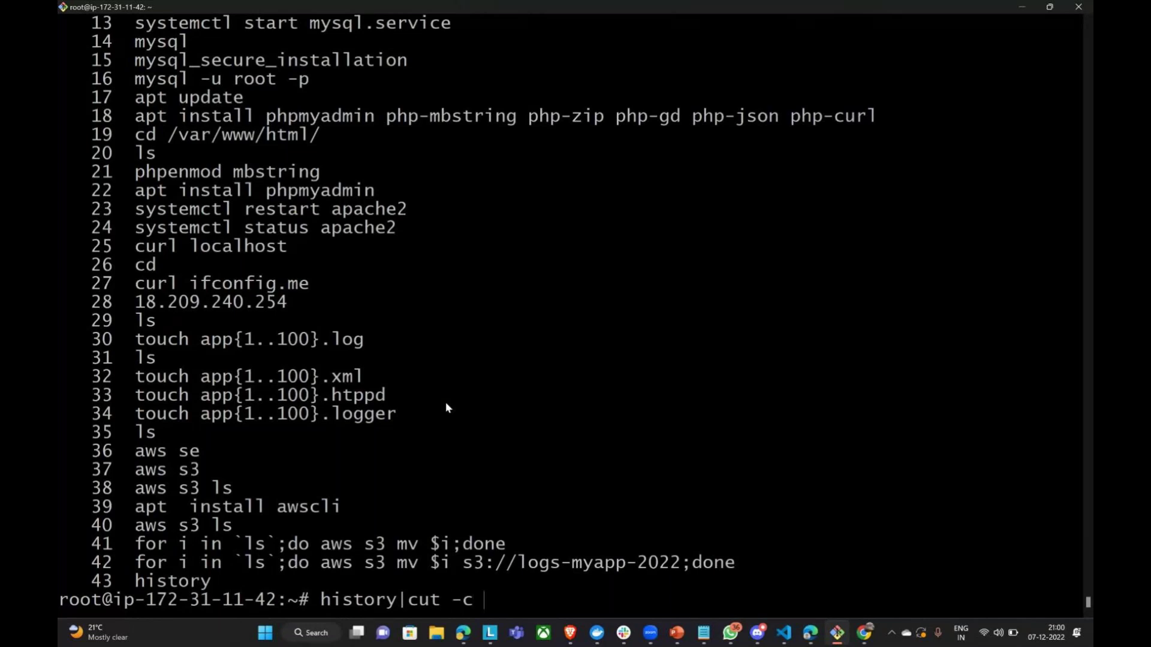
{"action": "type", "text": "8-"}
{"action": "key", "text": "Return"}
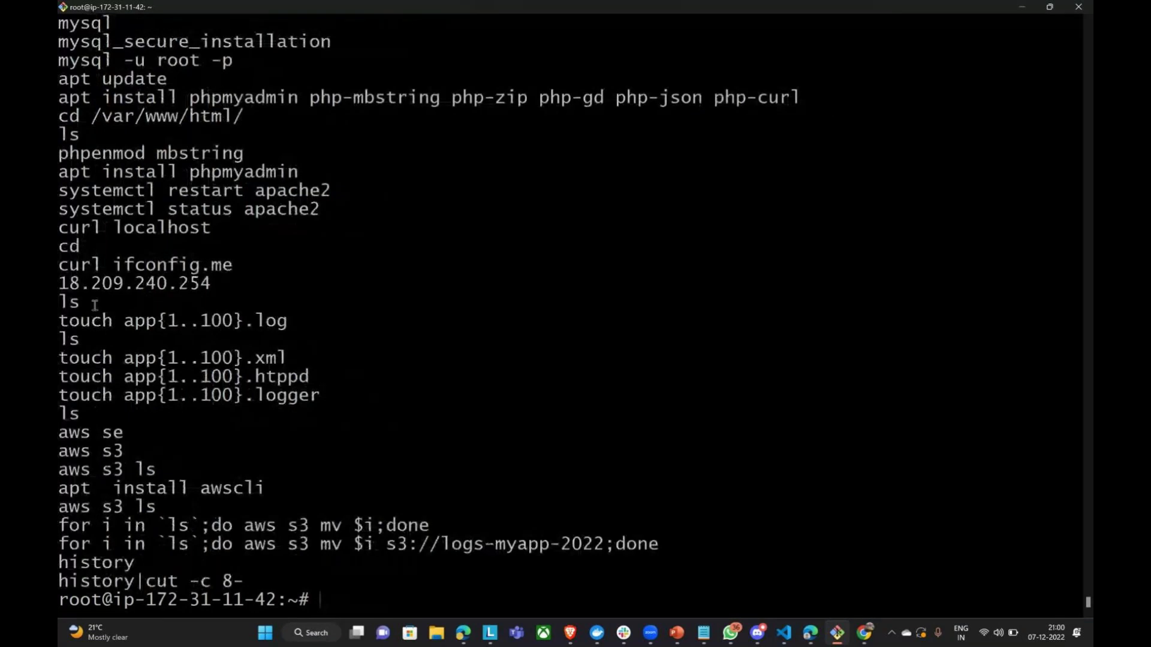
{"action": "left_click_drag", "start_coordinate": [63, 264], "coordinate": [466, 589]}
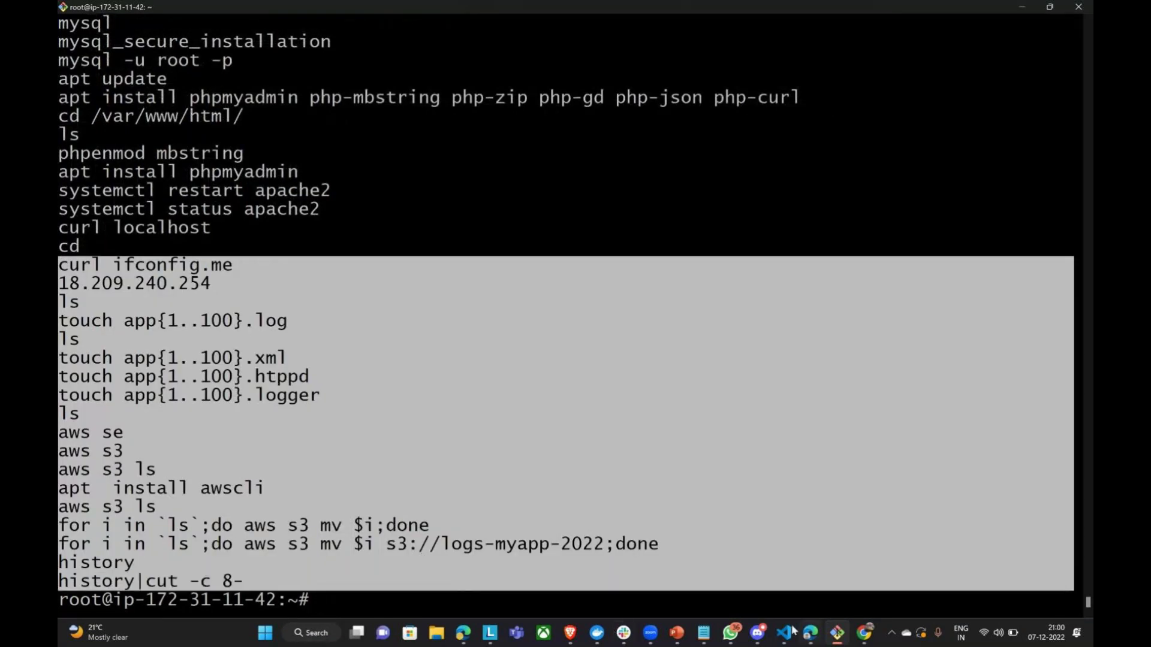
{"action": "left_click", "coordinate": [731, 634]}
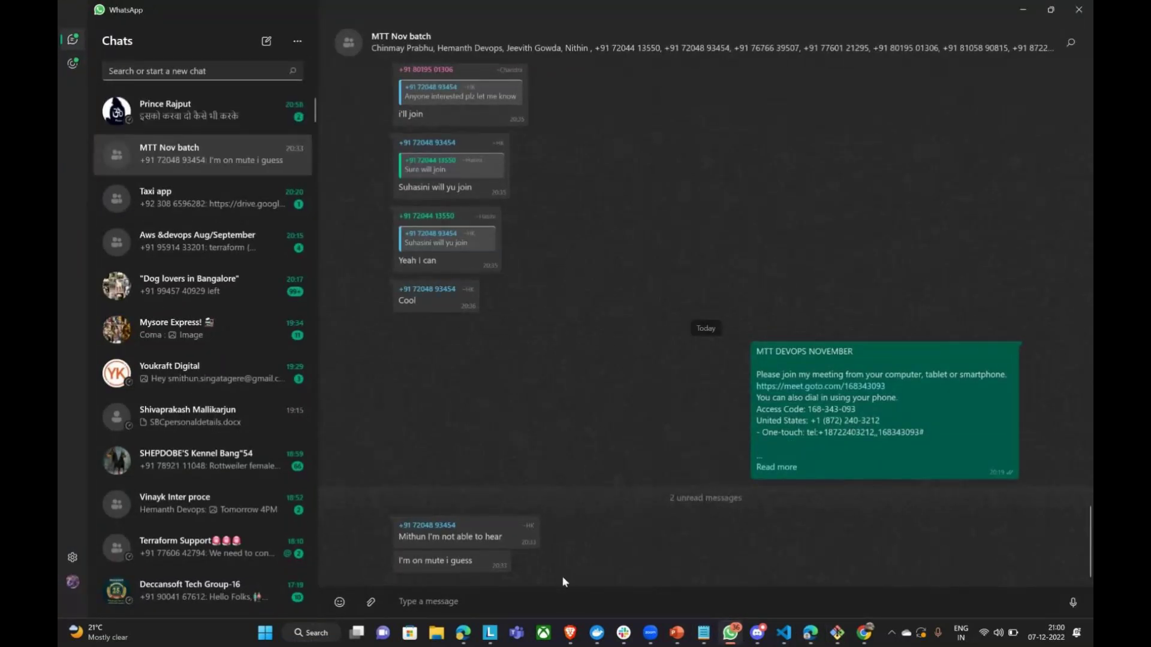
Step: Send the copied shell commands to the MTT Nov batch group, then bring up diagrams.net
{"action": "type", "text": "aws s3 ls for i in `ls`;do aws s3 mv $i;done for i in `ls`;do aws s3 mv $i s3://logs-myapp-2022;done history history|cut -c 8-"}
{"action": "key", "text": "Return"}
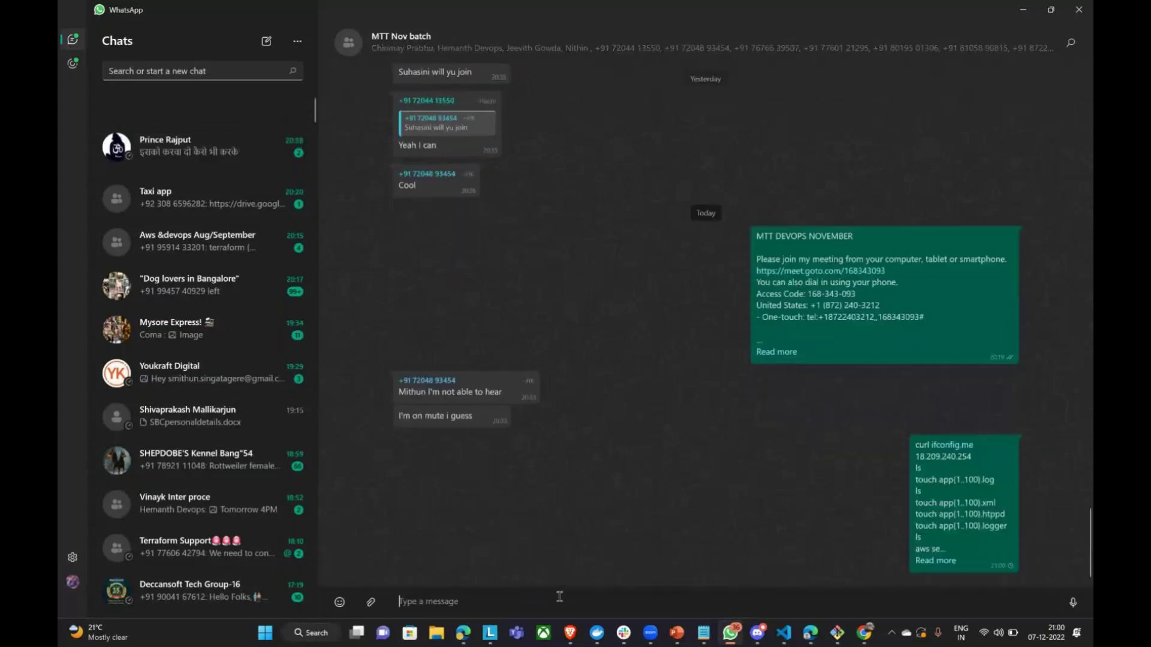
{"action": "left_click", "coordinate": [1038, 11]}
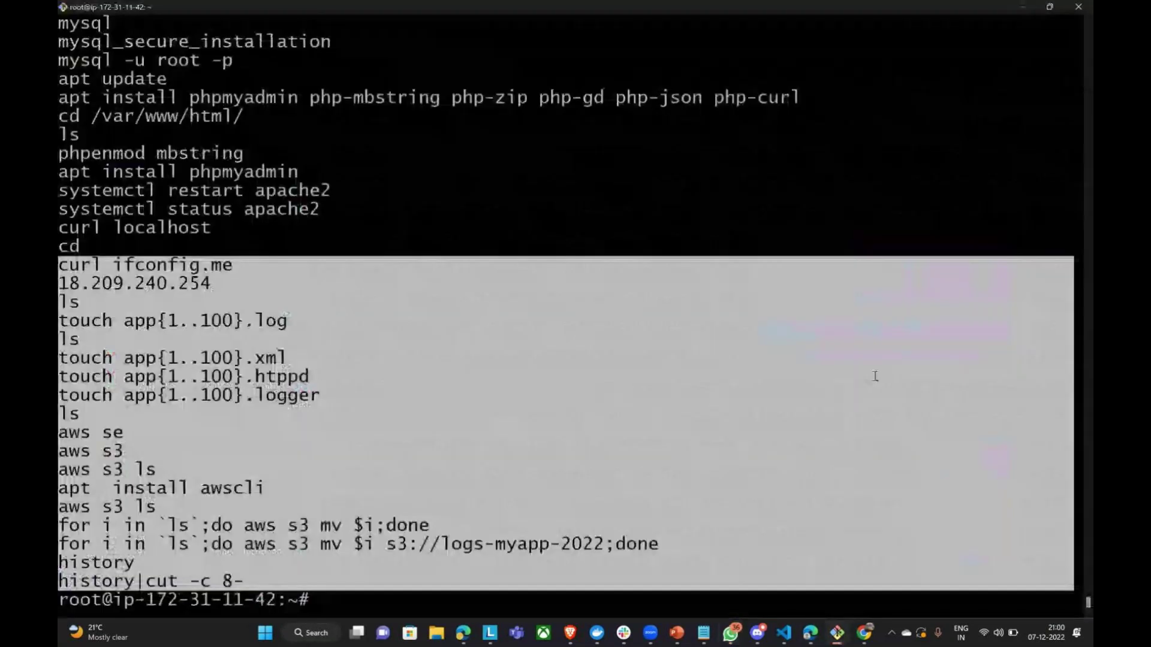
{"action": "left_click", "coordinate": [618, 639]}
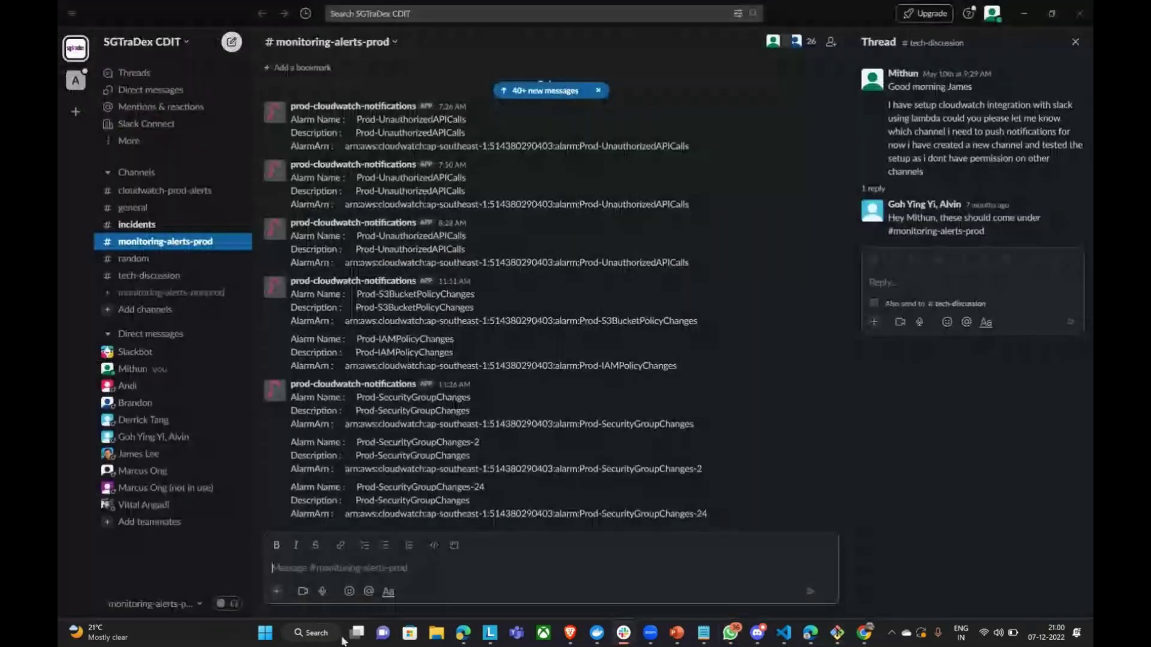
{"action": "left_click", "coordinate": [473, 638]}
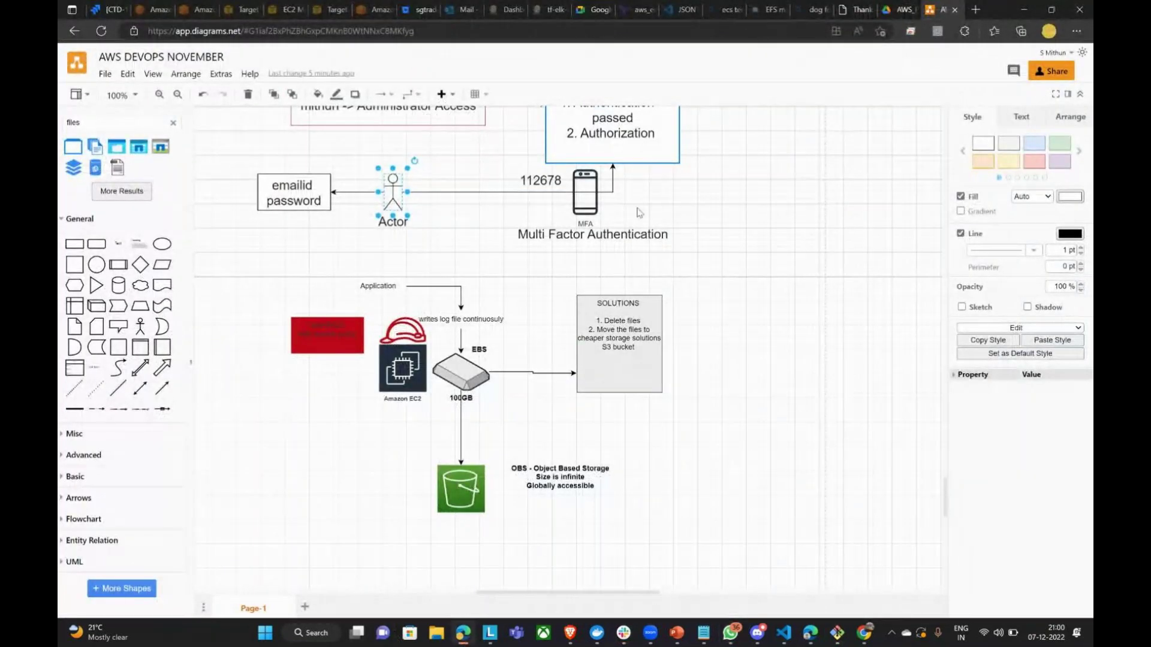
Step: Scroll the AWS DEVOPS NOVEMBER diagram, then switch to the Bing 'dog food online' results
{"action": "scroll", "coordinate": [537, 292], "scroll_direction": "down", "scroll_amount": 2}
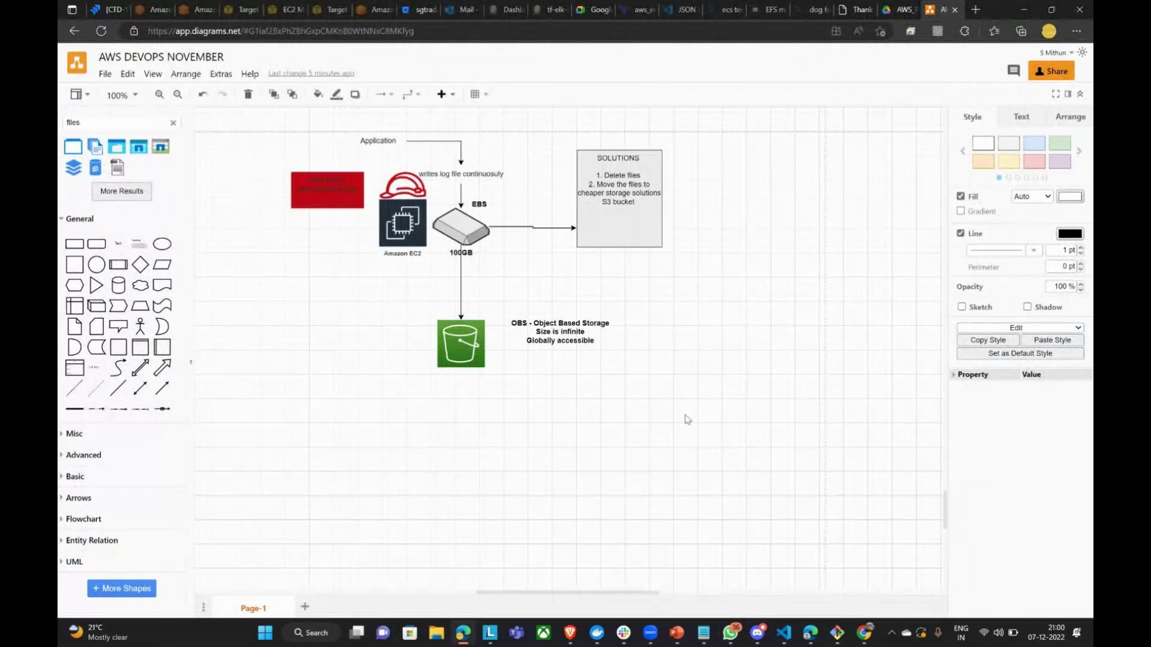
{"action": "scroll", "coordinate": [686, 420], "scroll_direction": "down", "scroll_amount": 2}
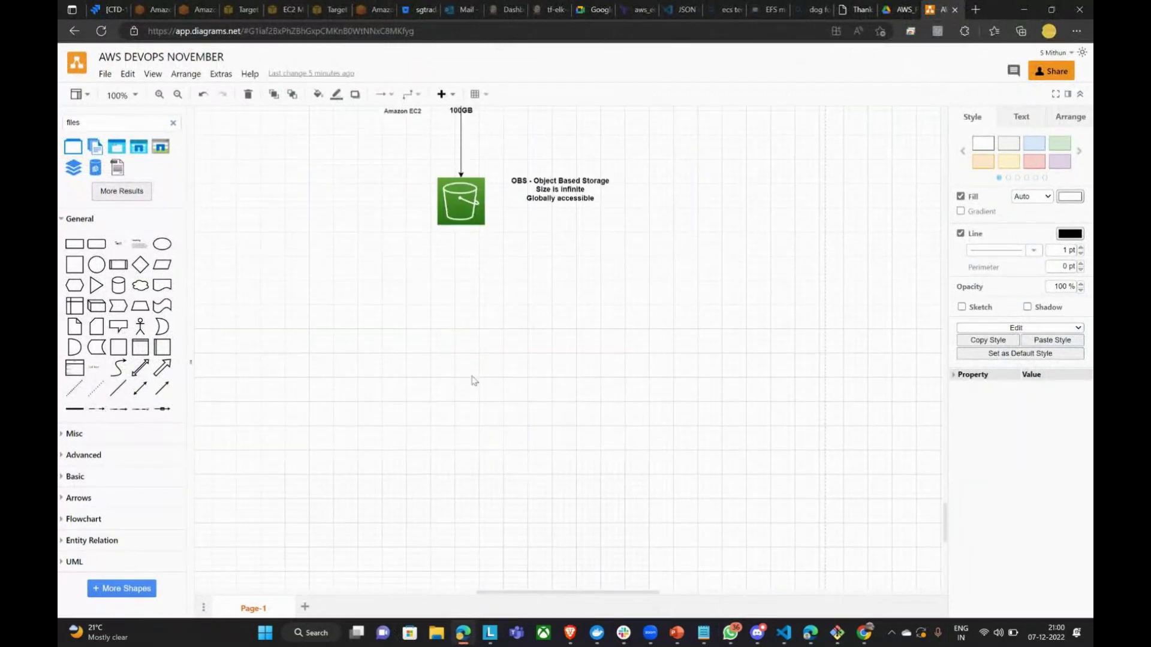
{"action": "scroll", "coordinate": [550, 396], "scroll_direction": "up", "scroll_amount": 5}
{"action": "scroll", "coordinate": [550, 396], "scroll_direction": "down", "scroll_amount": 4}
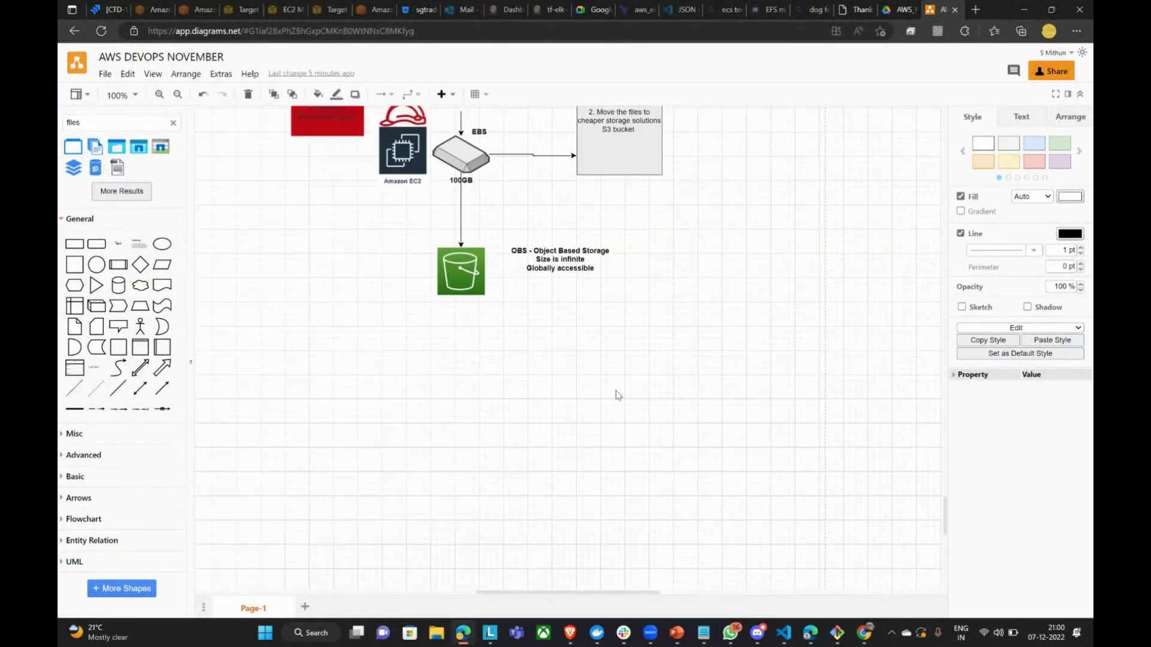
{"action": "scroll", "coordinate": [666, 411], "scroll_direction": "up", "scroll_amount": 3}
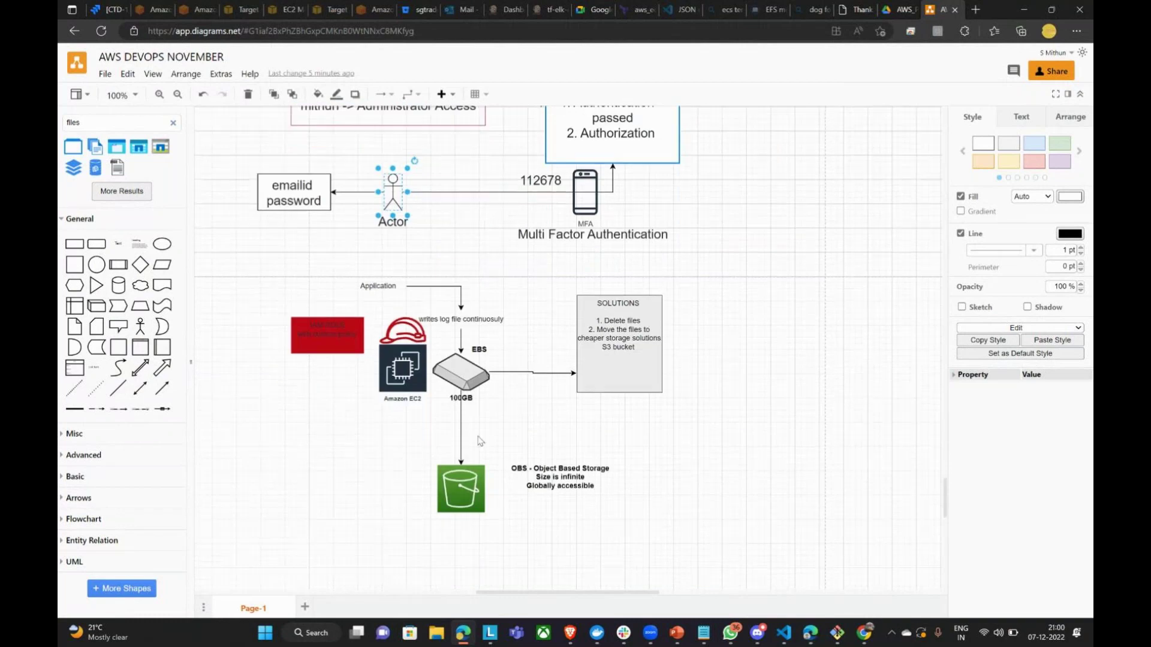
{"action": "left_click", "coordinate": [806, 7]}
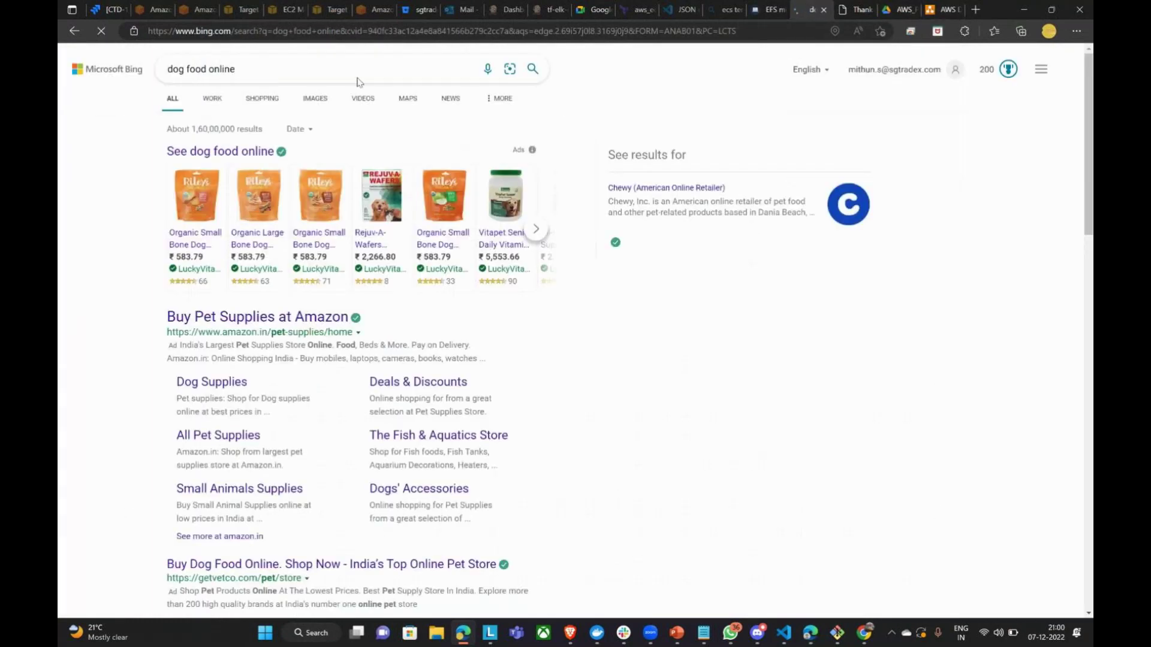
Step: Search 'iam role for cross account access' and open the IAM cross-account delegation tutorial
{"action": "left_click", "coordinate": [355, 31]}
{"action": "type", "text": "ia"}
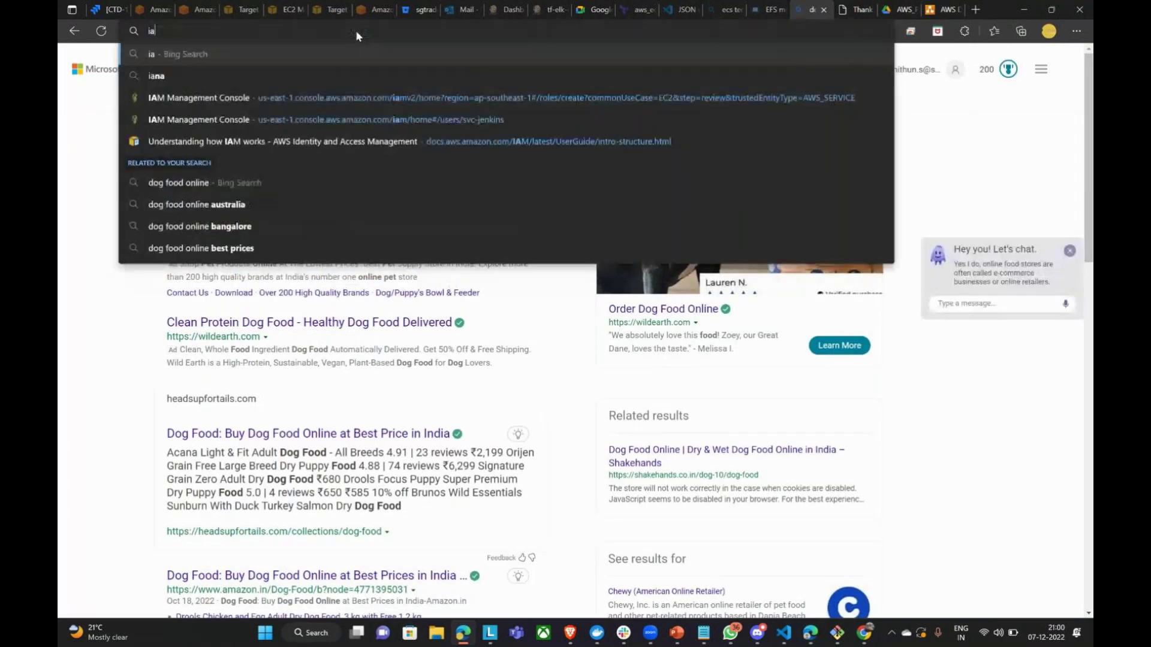
{"action": "type", "text": "m role for cross acc"}
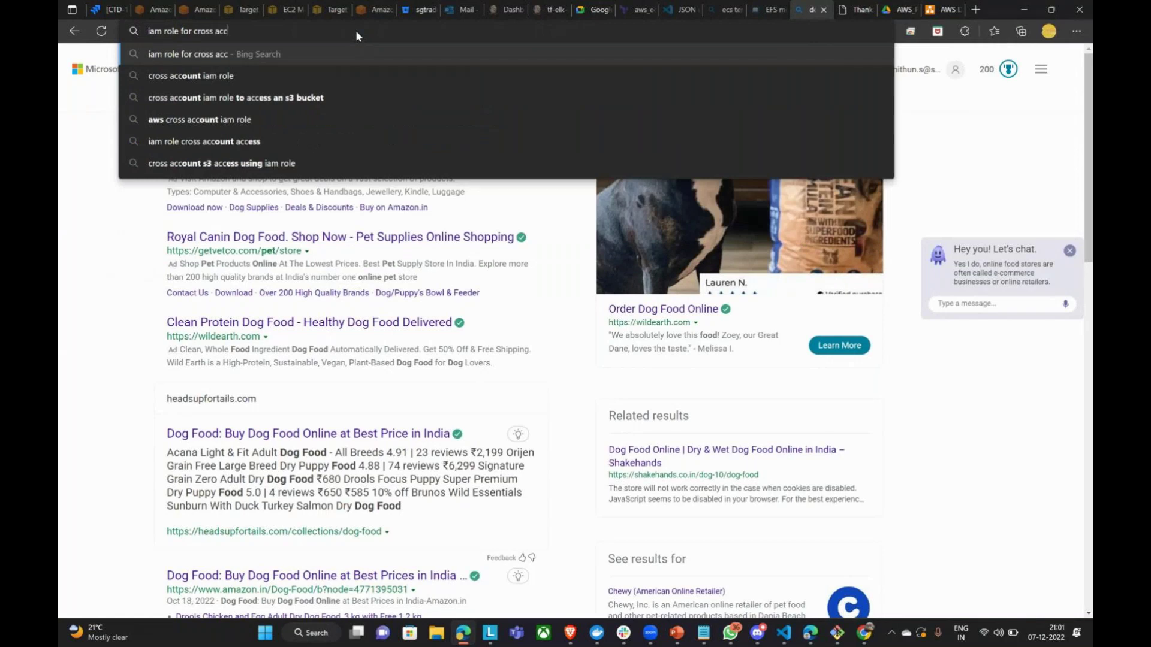
{"action": "type", "text": "ount acce"}
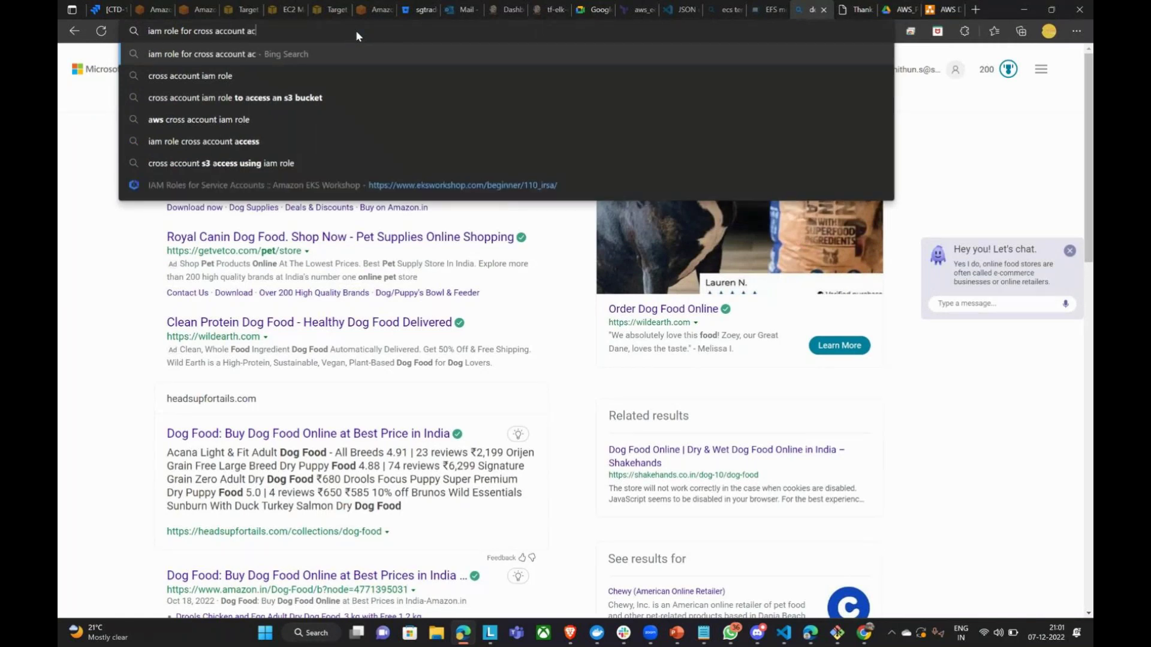
{"action": "type", "text": "ss"}
{"action": "key", "text": "Return"}
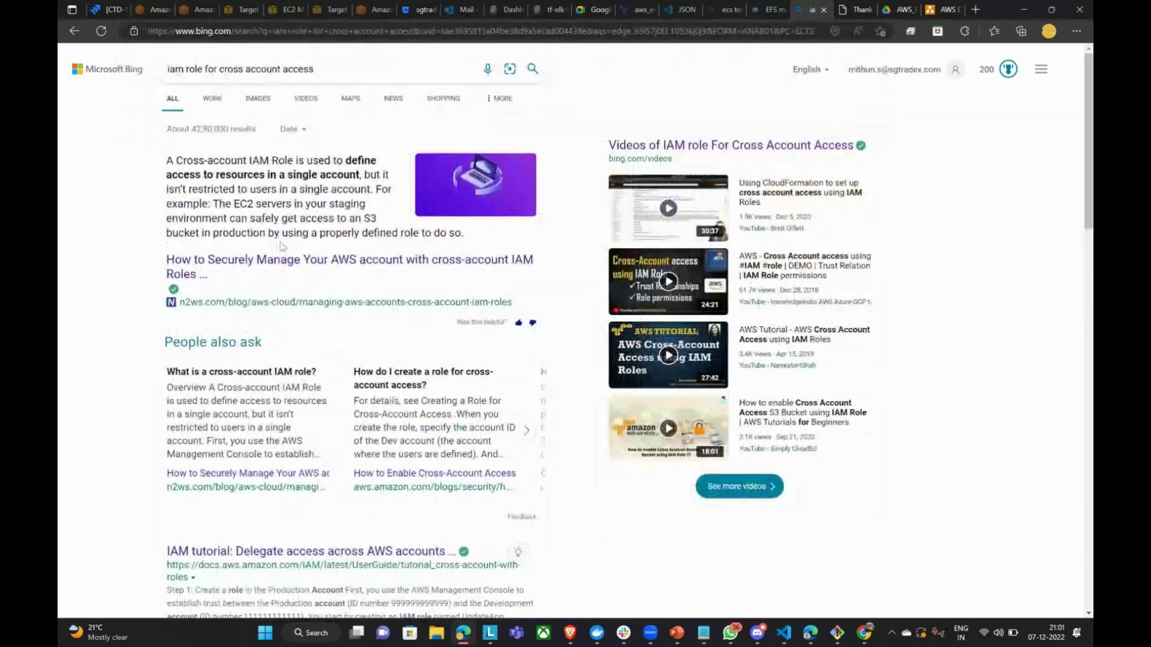
{"action": "scroll", "coordinate": [351, 381], "scroll_direction": "down", "scroll_amount": 3}
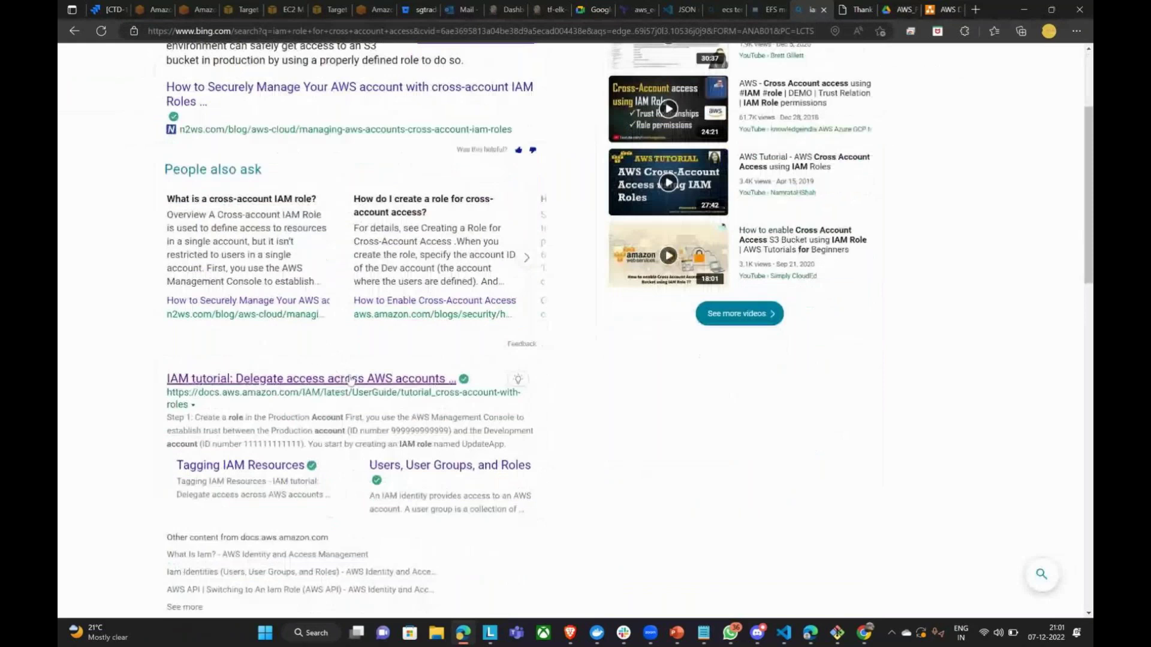
{"action": "left_click", "coordinate": [351, 380]}
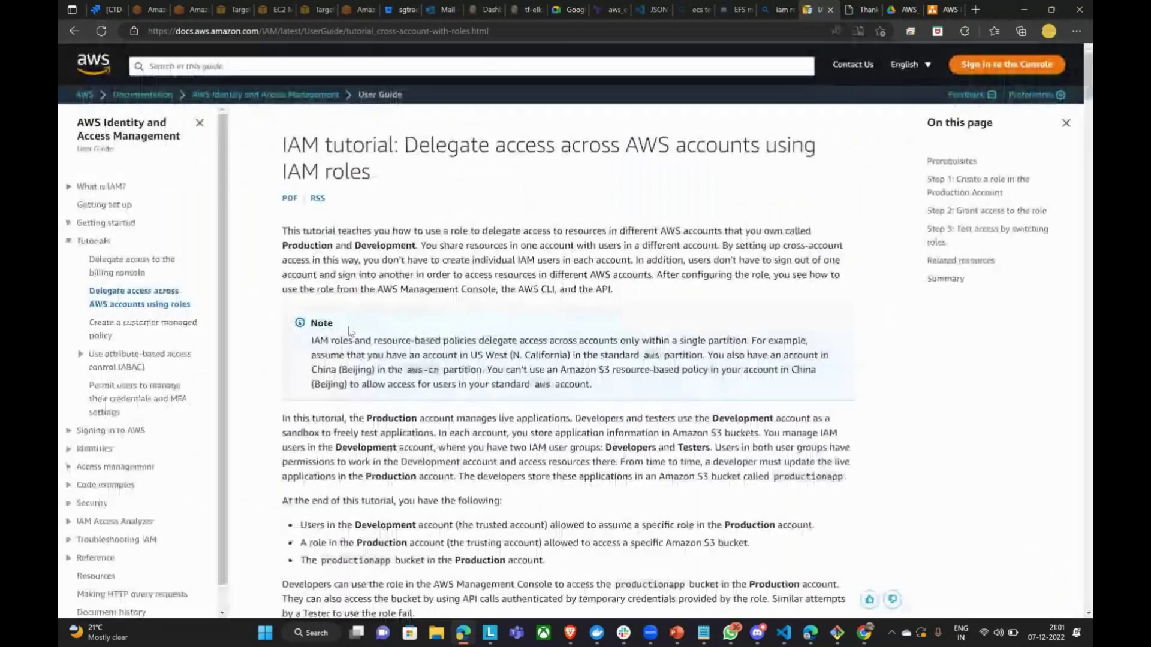
Step: Scroll to the tutorial's Step 1 sample JSON policy and select the page URL
{"action": "scroll", "coordinate": [350, 332], "scroll_direction": "down", "scroll_amount": 4}
{"action": "scroll", "coordinate": [350, 331], "scroll_direction": "down", "scroll_amount": 6}
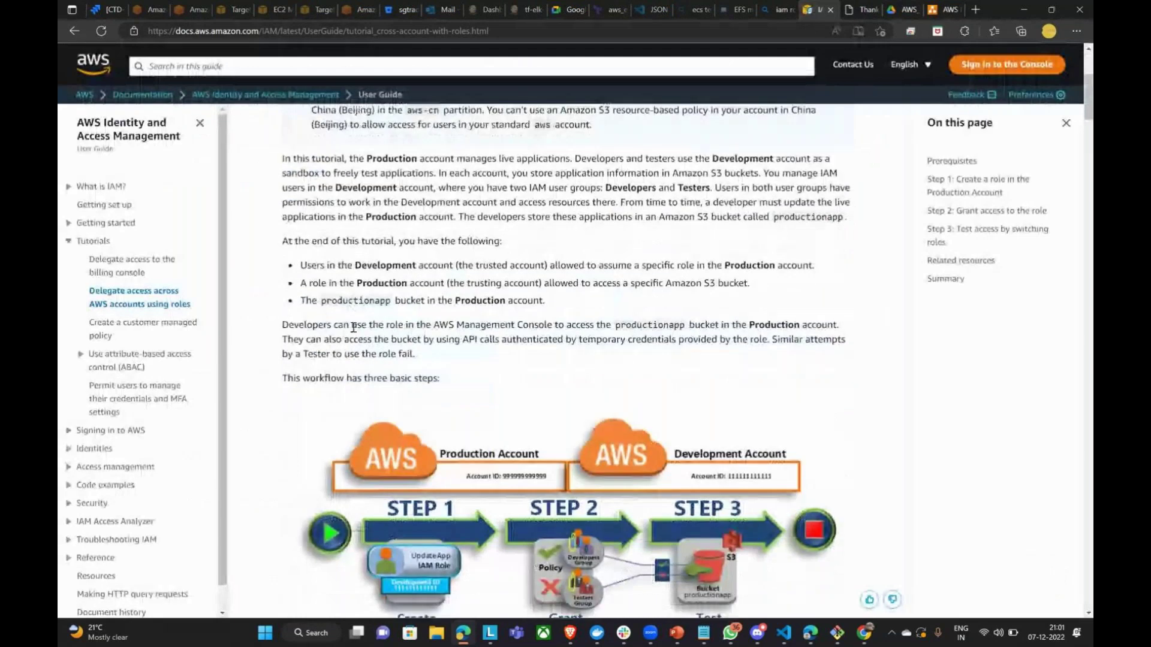
{"action": "scroll", "coordinate": [446, 351], "scroll_direction": "down", "scroll_amount": 7}
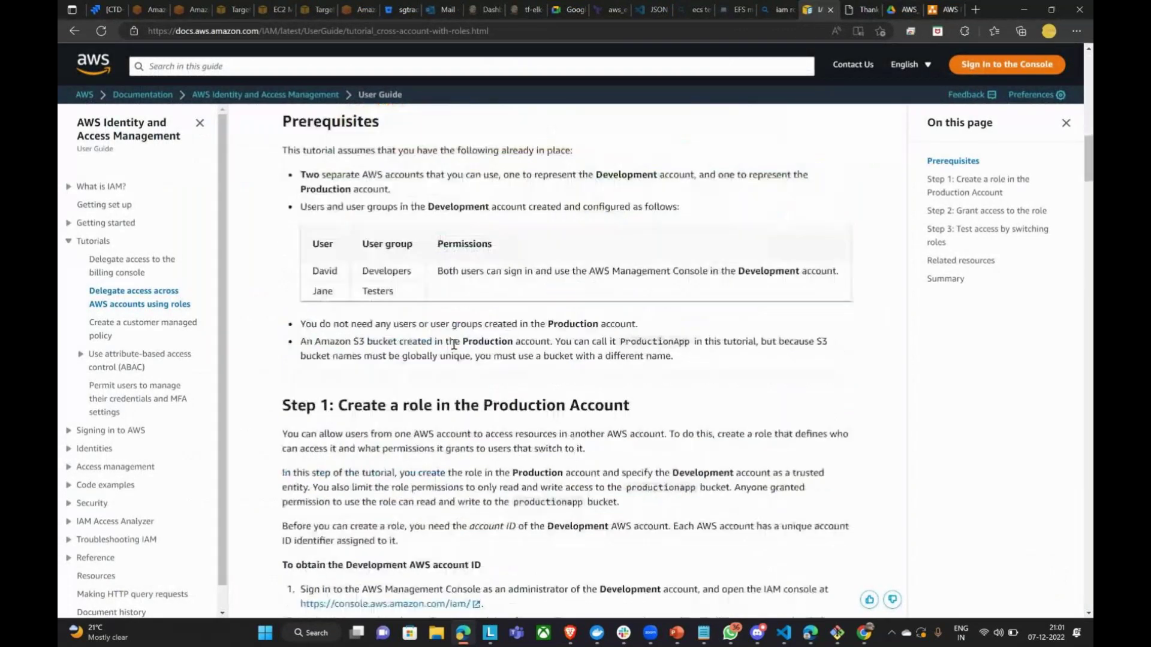
{"action": "scroll", "coordinate": [454, 344], "scroll_direction": "down", "scroll_amount": 7}
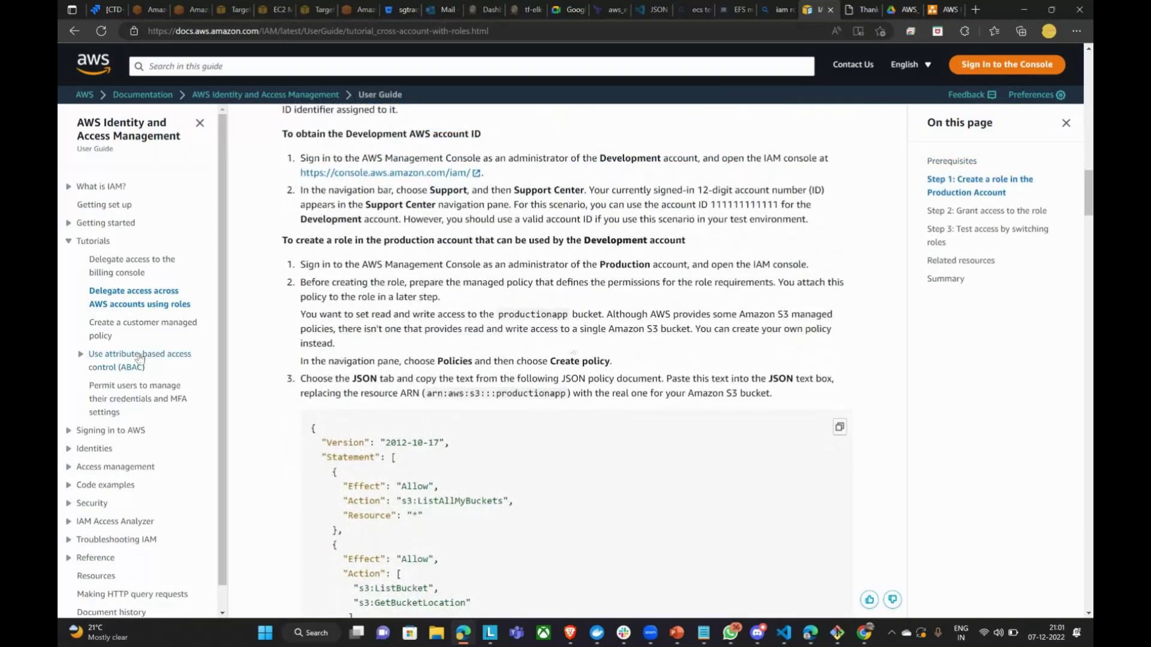
{"action": "left_click", "coordinate": [567, 34]}
{"action": "key", "text": "ctrl+c"}
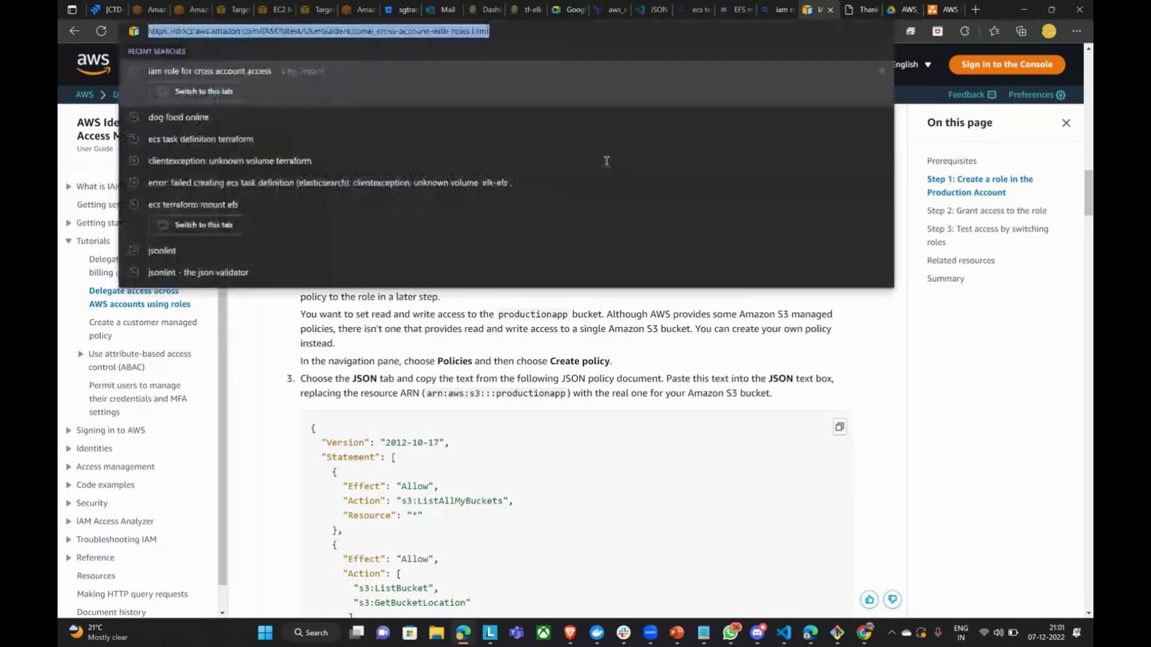
{"action": "left_click", "coordinate": [1029, 447]}
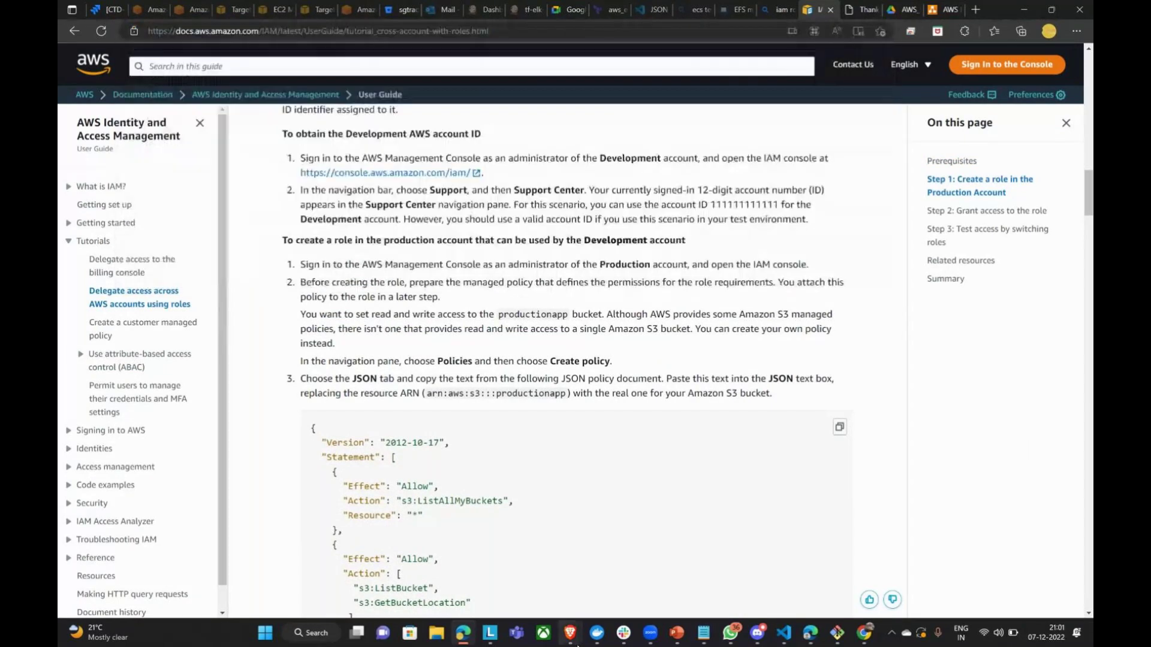
Step: Send the tutorial link with a 'HomeWork' note to the MTT Nov batch group
{"action": "left_click", "coordinate": [730, 632]}
{"action": "left_click", "coordinate": [605, 600]}
{"action": "key", "text": "ctrl+v"}
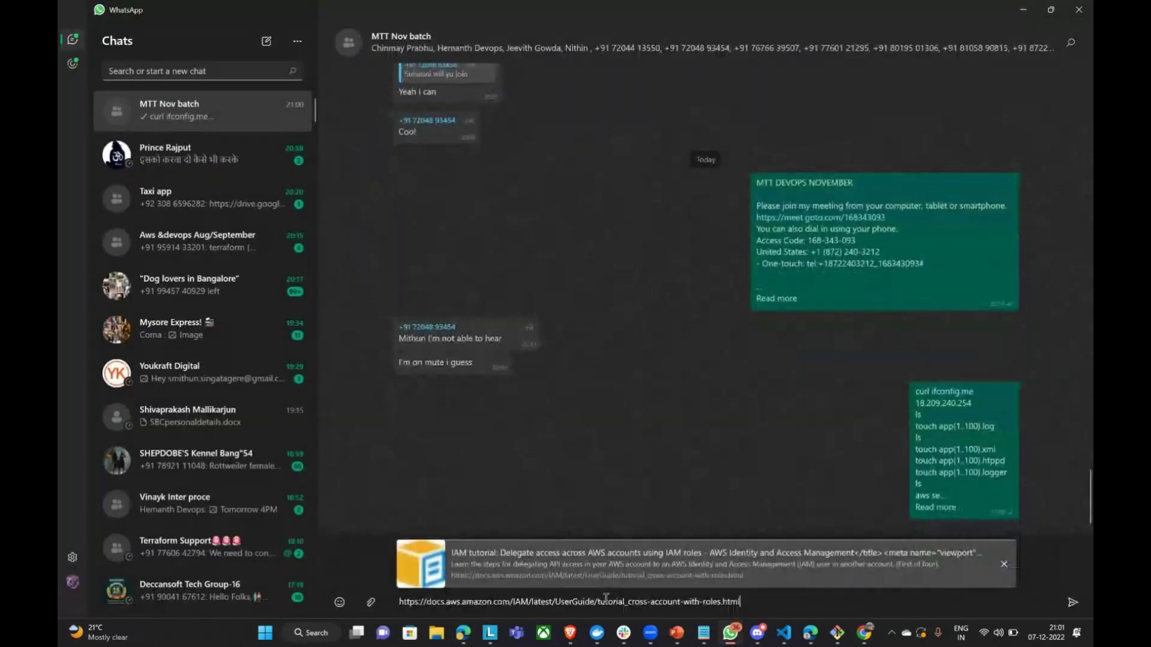
{"action": "key", "text": "shift+Return"}
{"action": "type", "text": "Hom"}
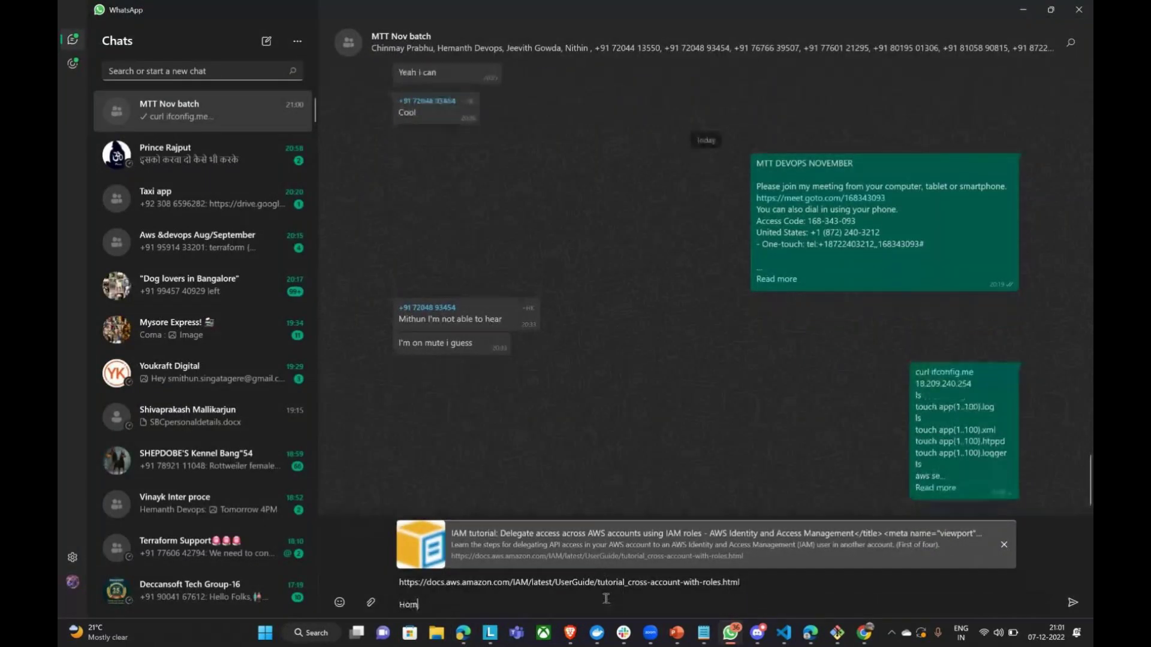
{"action": "type", "text": "eWork"}
{"action": "key", "text": "Return"}
{"action": "left_click", "coordinate": [1019, 9]}
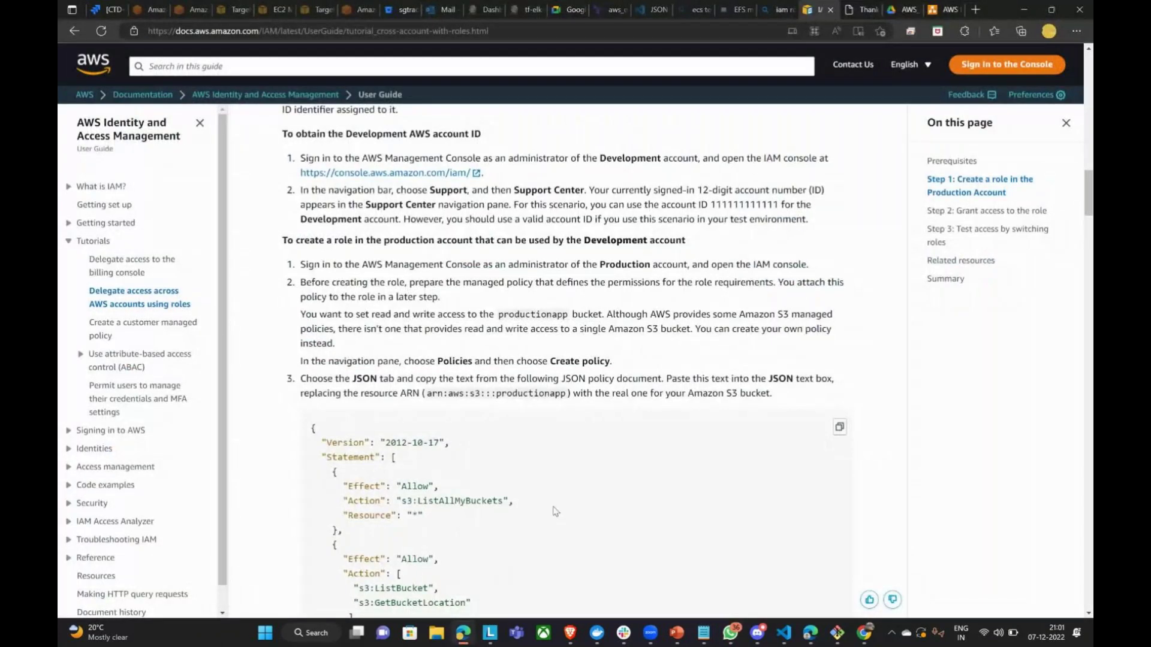
Step: Scroll the tutorial through Step 2 and back to Step 1, then minimize Edge
{"action": "scroll", "coordinate": [556, 511], "scroll_direction": "down", "scroll_amount": 5}
{"action": "scroll", "coordinate": [602, 493], "scroll_direction": "down", "scroll_amount": 12}
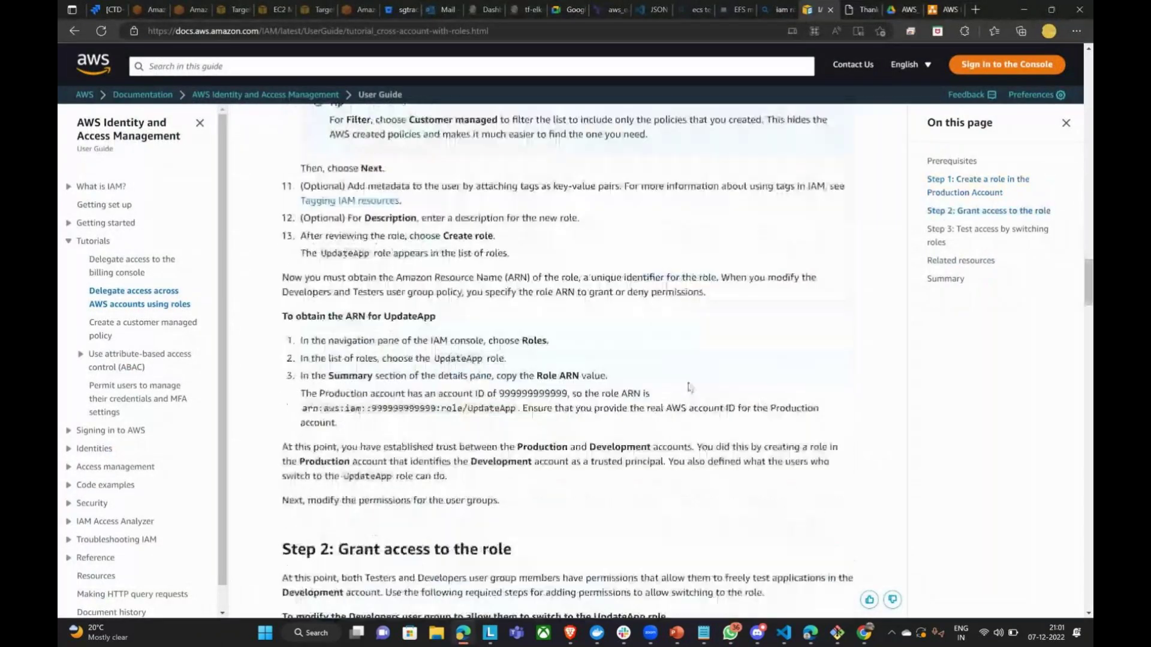
{"action": "scroll", "coordinate": [689, 386], "scroll_direction": "down", "scroll_amount": 2}
{"action": "scroll", "coordinate": [616, 403], "scroll_direction": "down", "scroll_amount": 3}
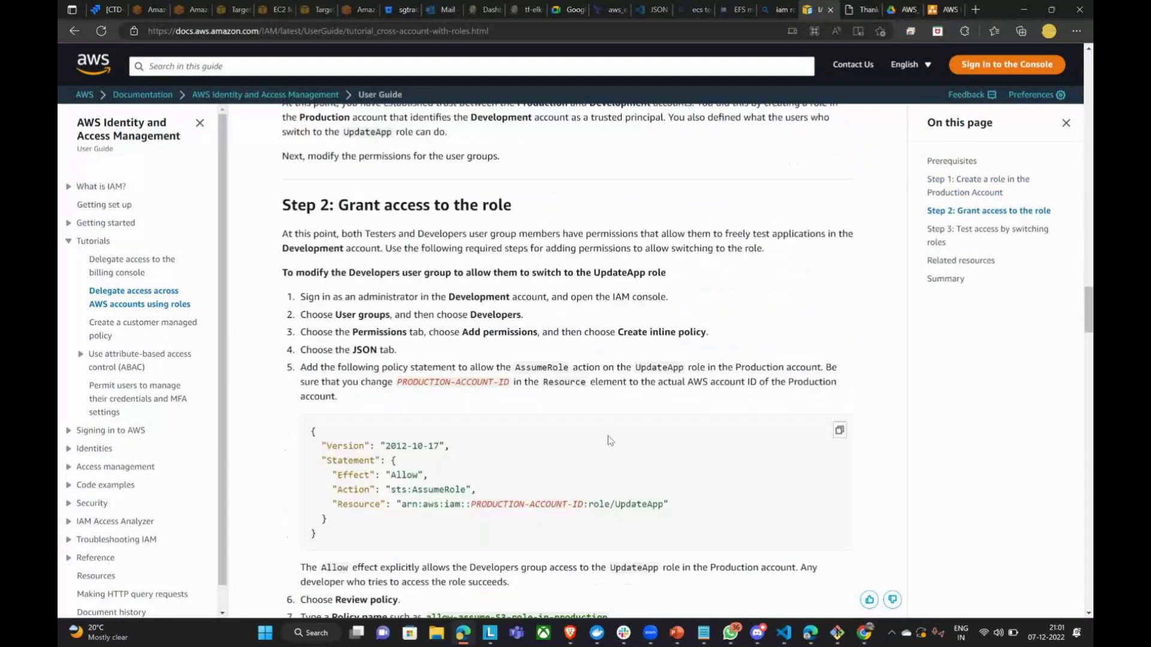
{"action": "scroll", "coordinate": [631, 421], "scroll_direction": "up", "scroll_amount": 15}
{"action": "scroll", "coordinate": [647, 437], "scroll_direction": "up", "scroll_amount": 7}
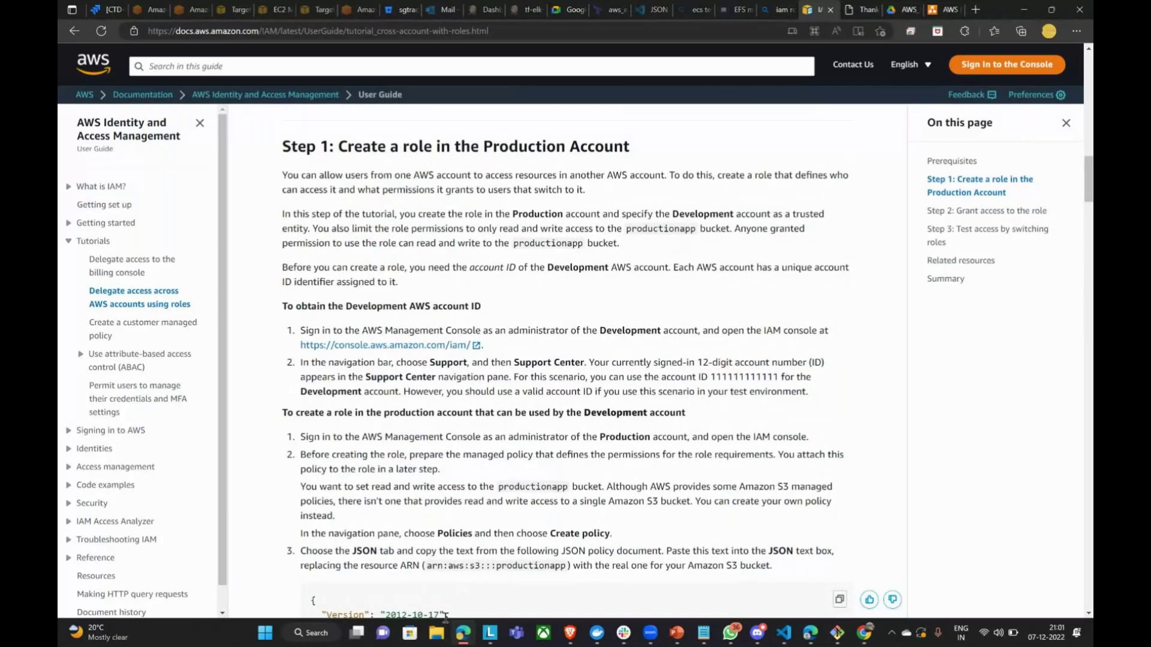
{"action": "left_click", "coordinate": [463, 639]}
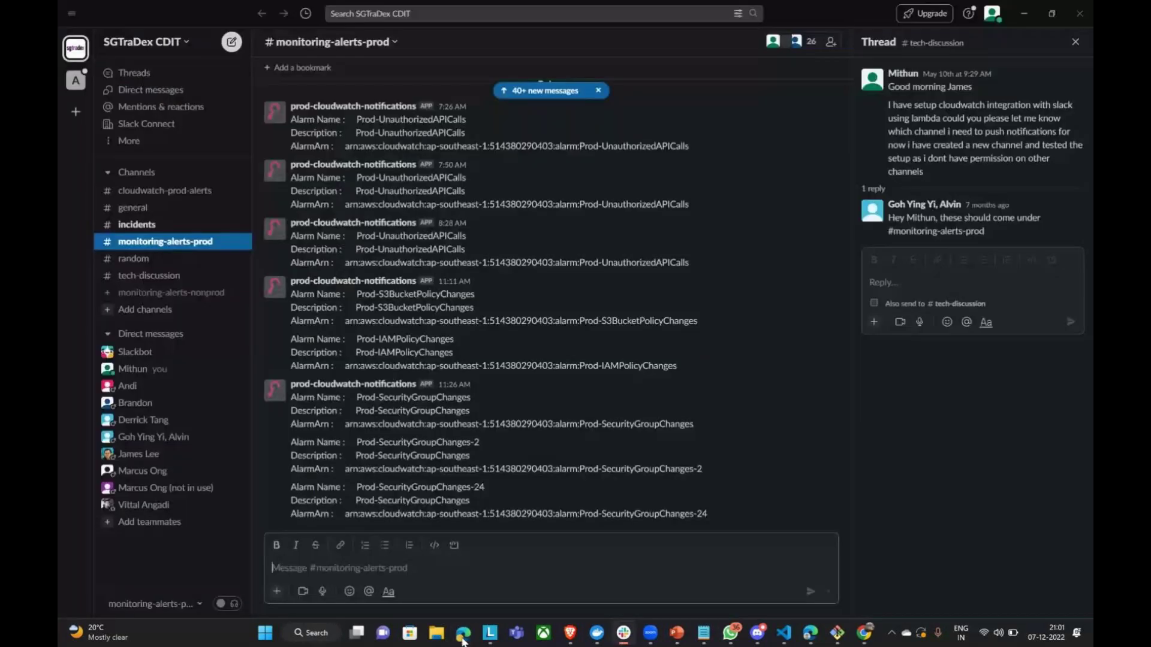
Step: Preview AWS IAM Interview Questions.txt from the AWS-Interview folder in Google Drive
{"action": "left_click", "coordinate": [463, 639]}
{"action": "left_click", "coordinate": [896, 10]}
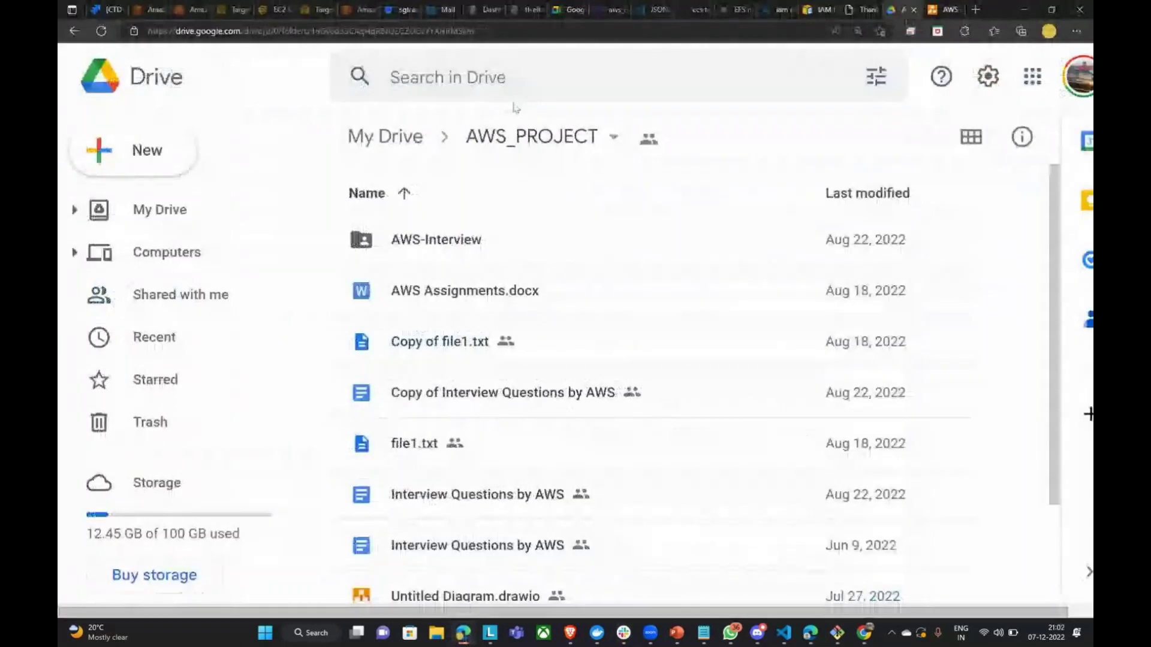
{"action": "double_click", "coordinate": [439, 241]}
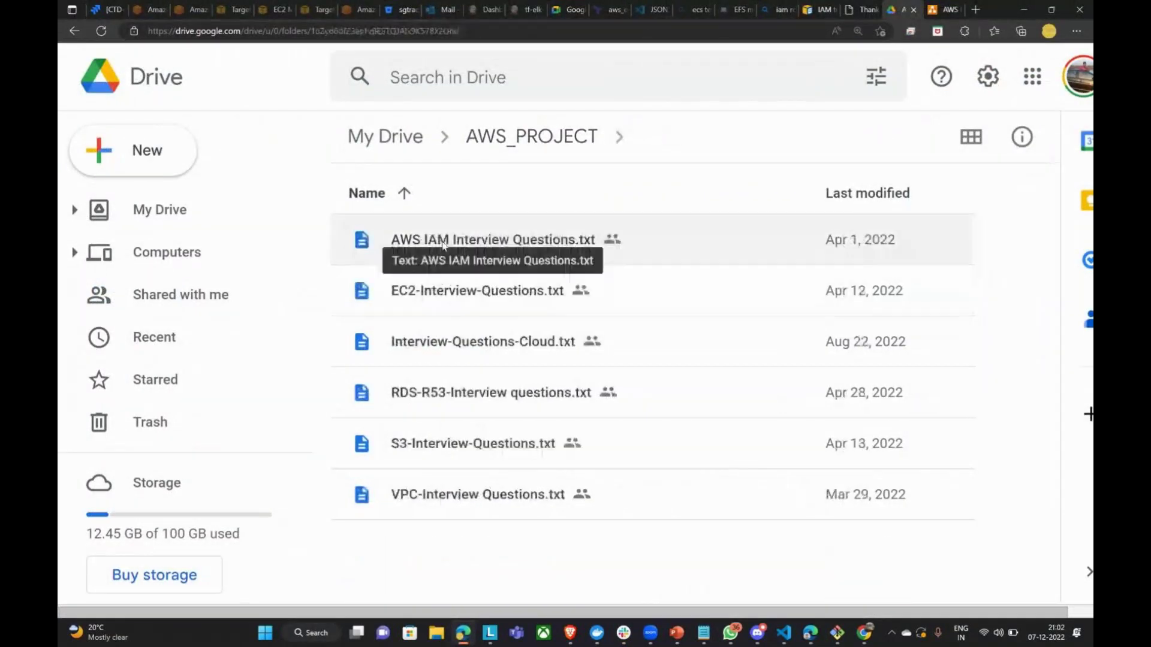
{"action": "double_click", "coordinate": [491, 254]}
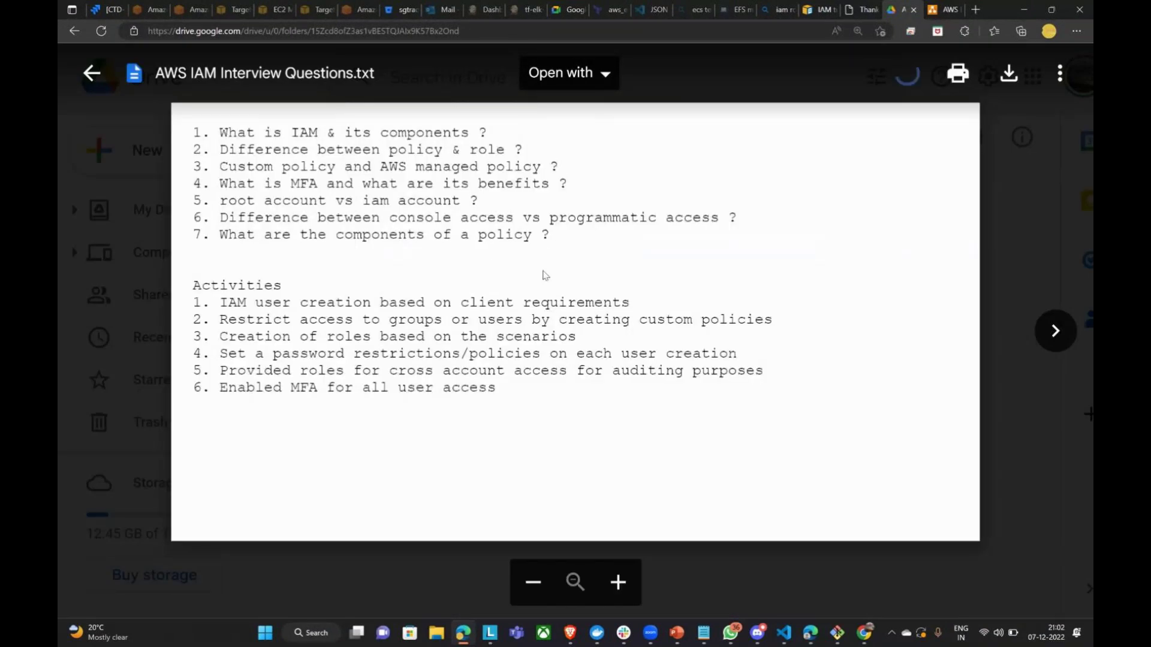
Step: Highlight each question in turn: IAM components, managed vs custom policy, MFA, root vs IAM, access types
{"action": "left_click_drag", "start_coordinate": [217, 127], "coordinate": [542, 390]}
{"action": "left_click_drag", "start_coordinate": [193, 128], "coordinate": [774, 340]}
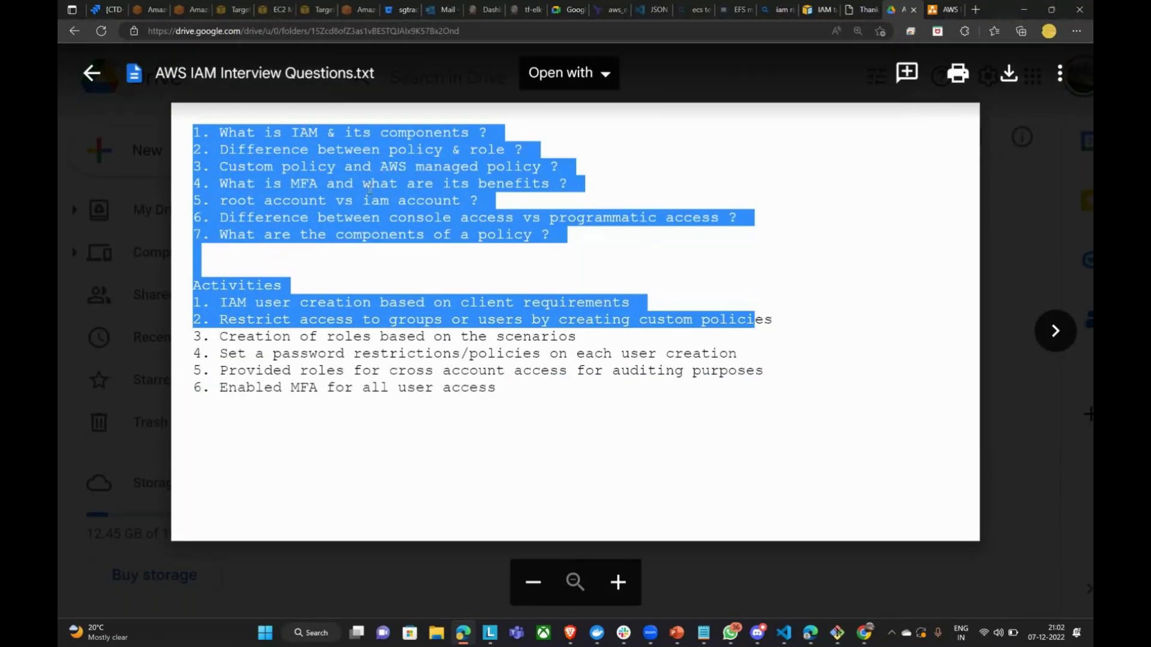
{"action": "left_click_drag", "start_coordinate": [397, 149], "coordinate": [540, 172]}
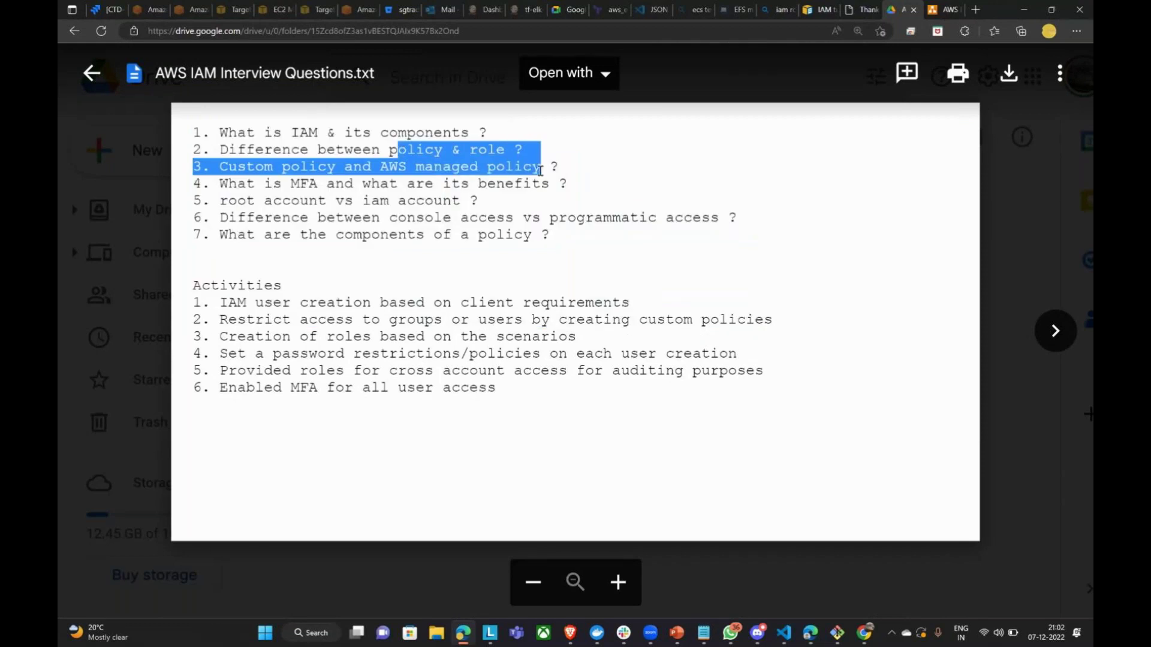
{"action": "left_click_drag", "start_coordinate": [291, 131], "coordinate": [477, 128]}
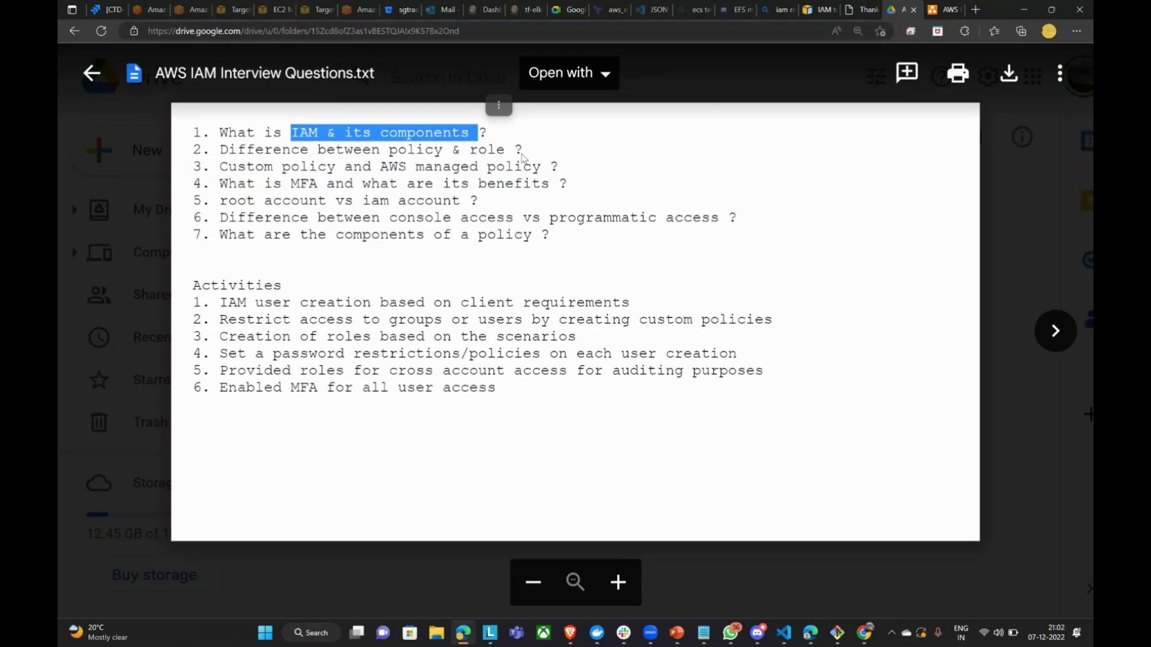
{"action": "left_click_drag", "start_coordinate": [381, 166], "coordinate": [541, 167]}
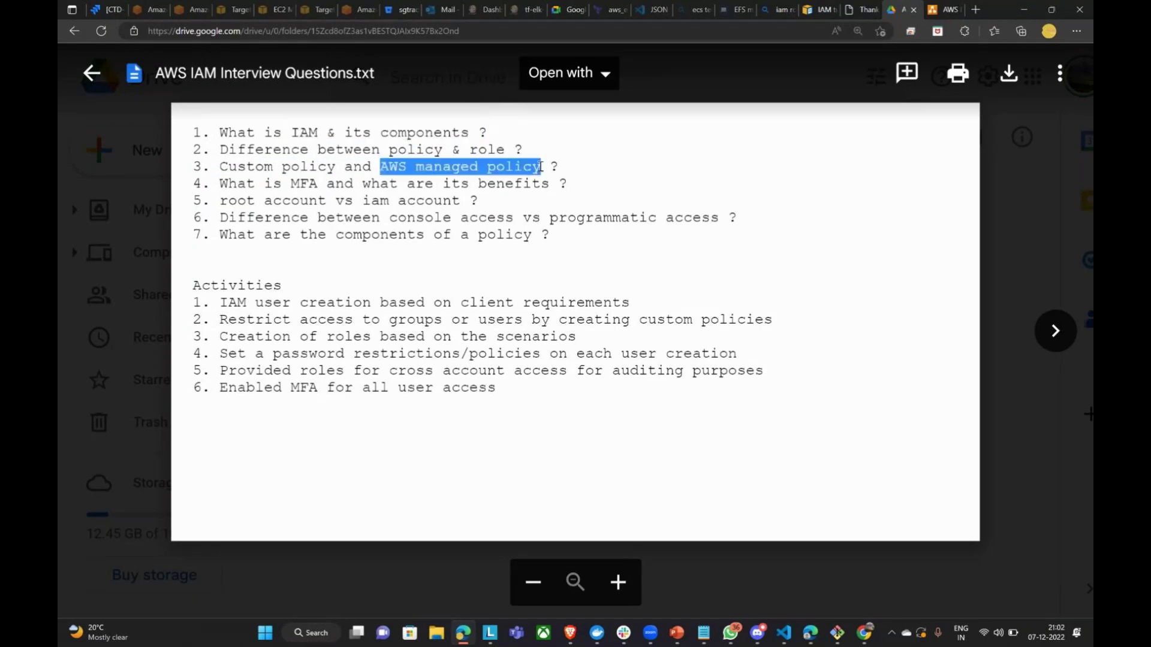
{"action": "left_click_drag", "start_coordinate": [220, 167], "coordinate": [337, 168]}
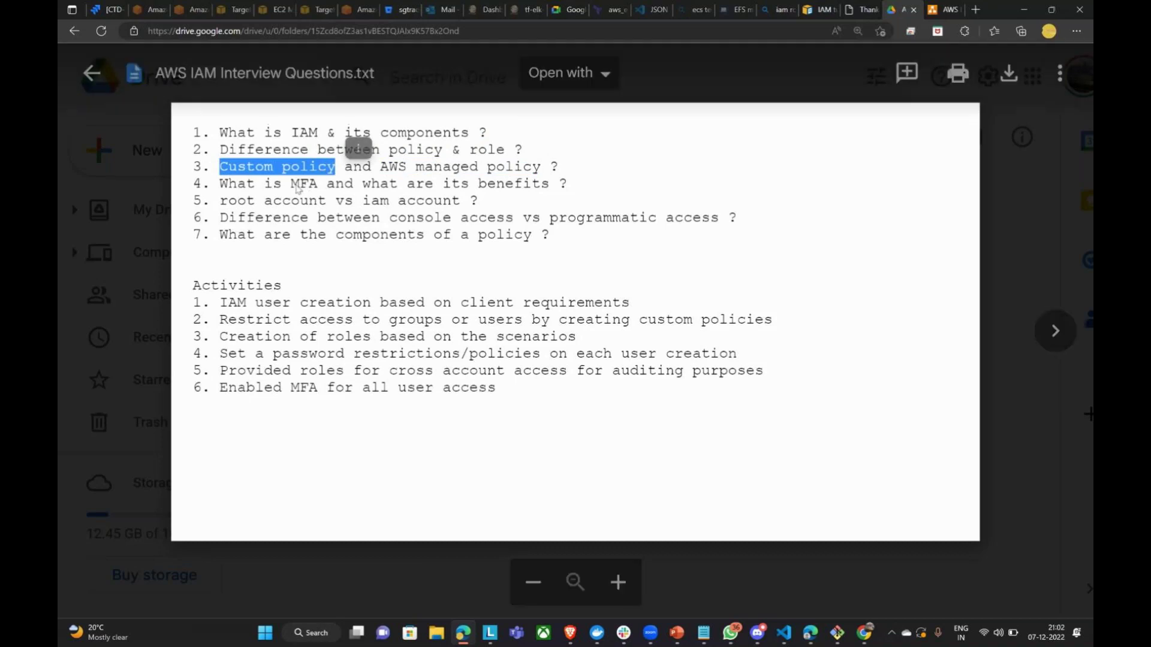
{"action": "left_click_drag", "start_coordinate": [290, 185], "coordinate": [599, 188]}
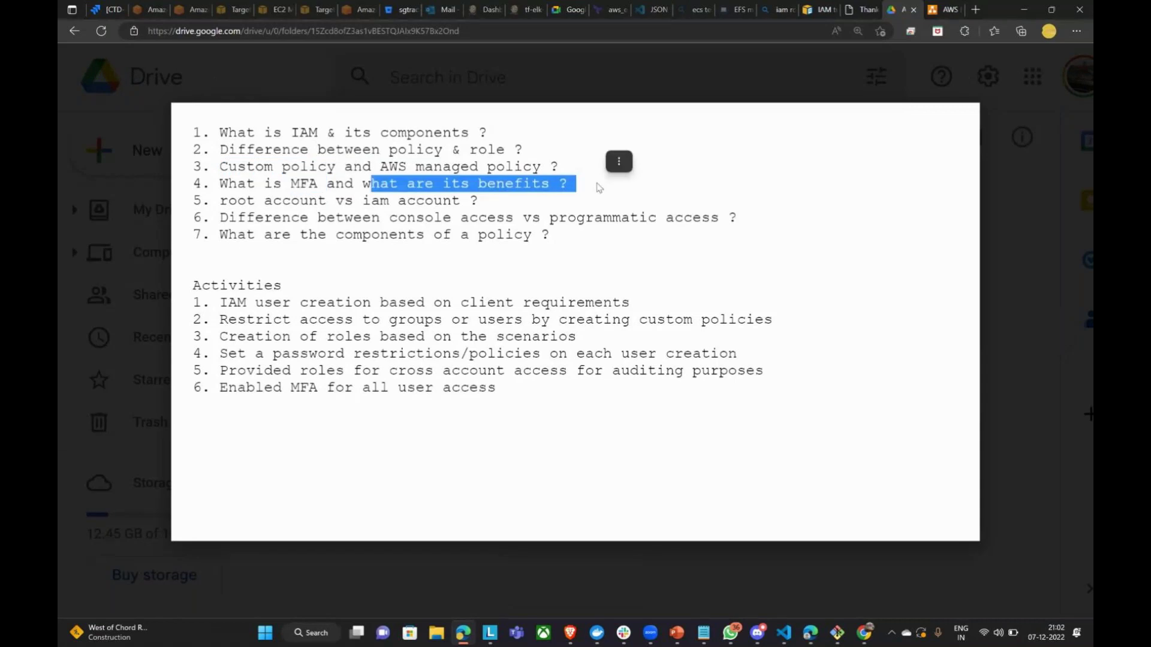
{"action": "left_click", "coordinate": [221, 198]}
{"action": "left_click_drag", "start_coordinate": [221, 198], "coordinate": [485, 193]}
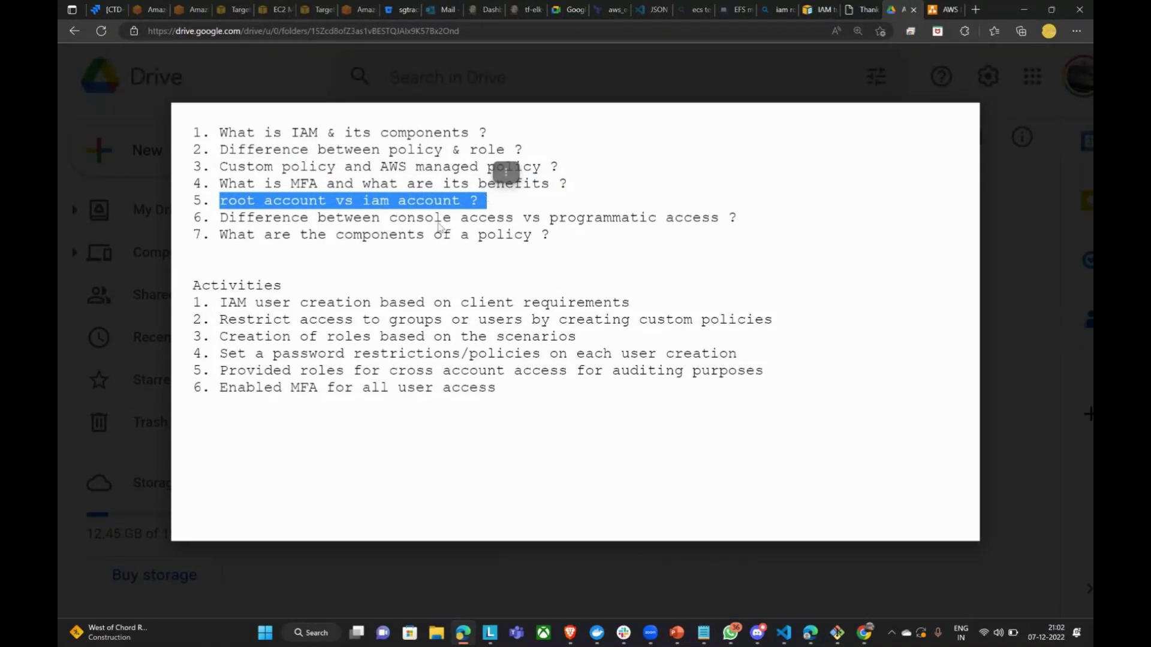
{"action": "left_click_drag", "start_coordinate": [223, 219], "coordinate": [876, 294]}
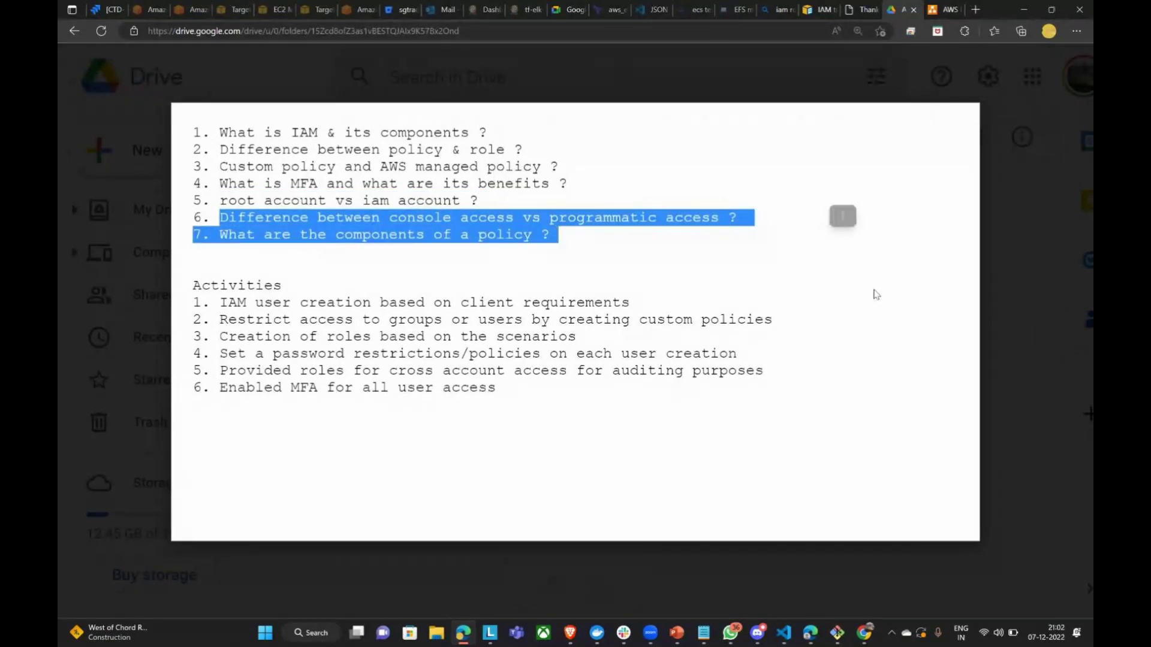
{"action": "left_click", "coordinate": [646, 253]}
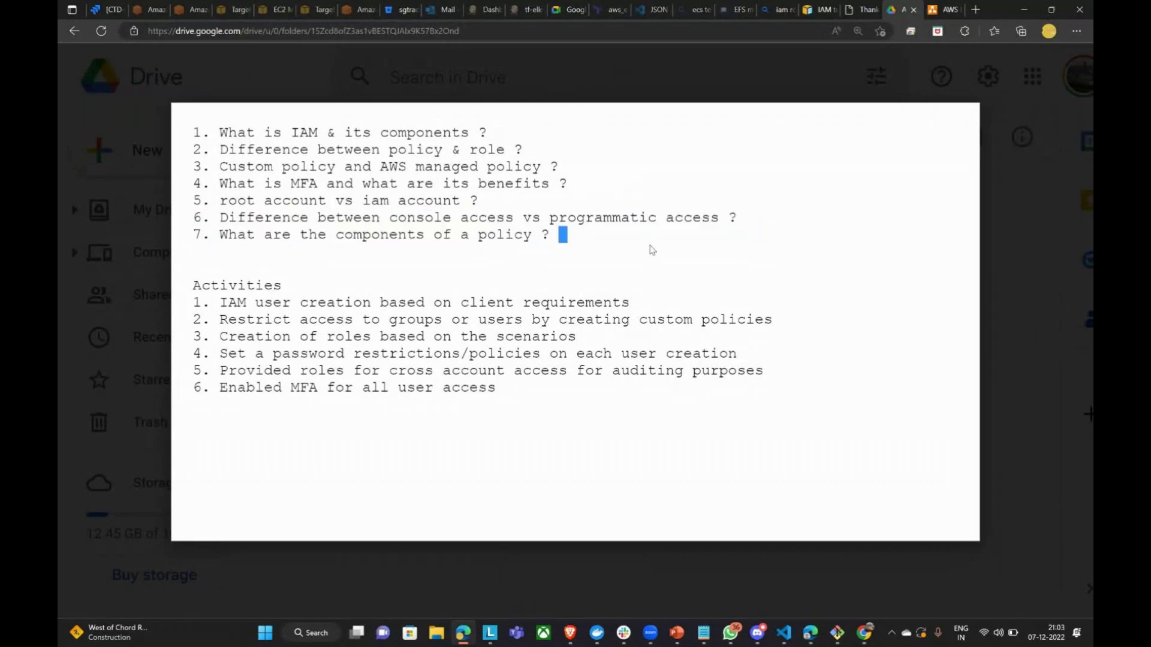
Step: On the EC2 host run 'aws s3 ls' and 'ls -l', then return to IAM Roles
{"action": "key", "text": "alt+Tab"}
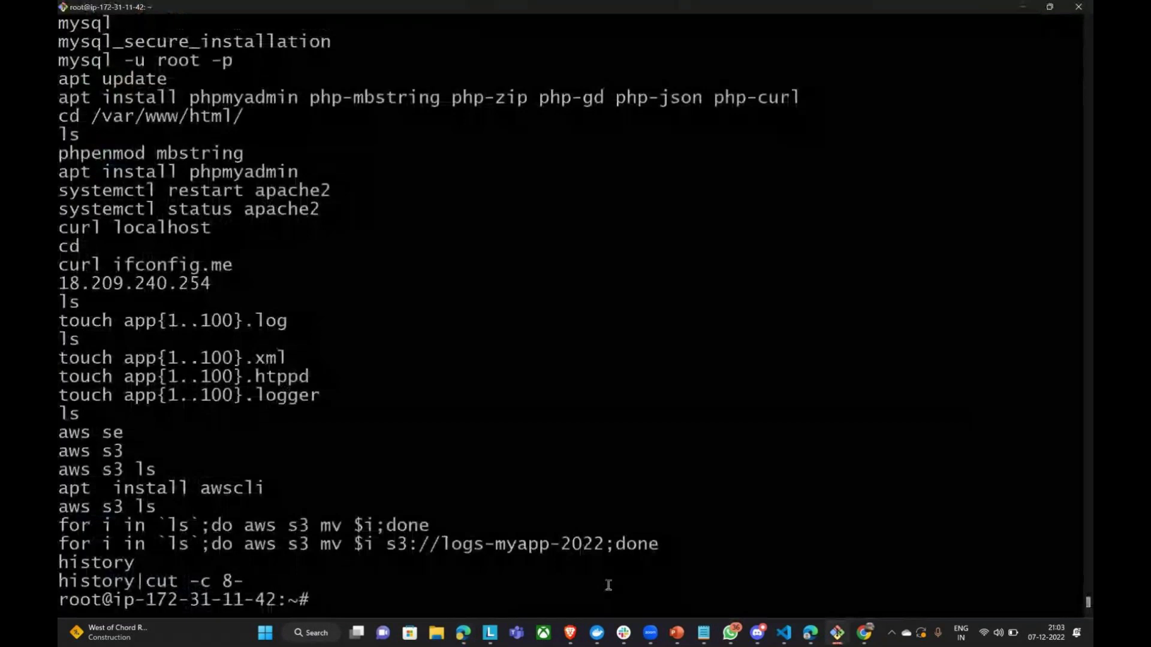
{"action": "type", "text": "aws s3 ls"}
{"action": "key", "text": "Return"}
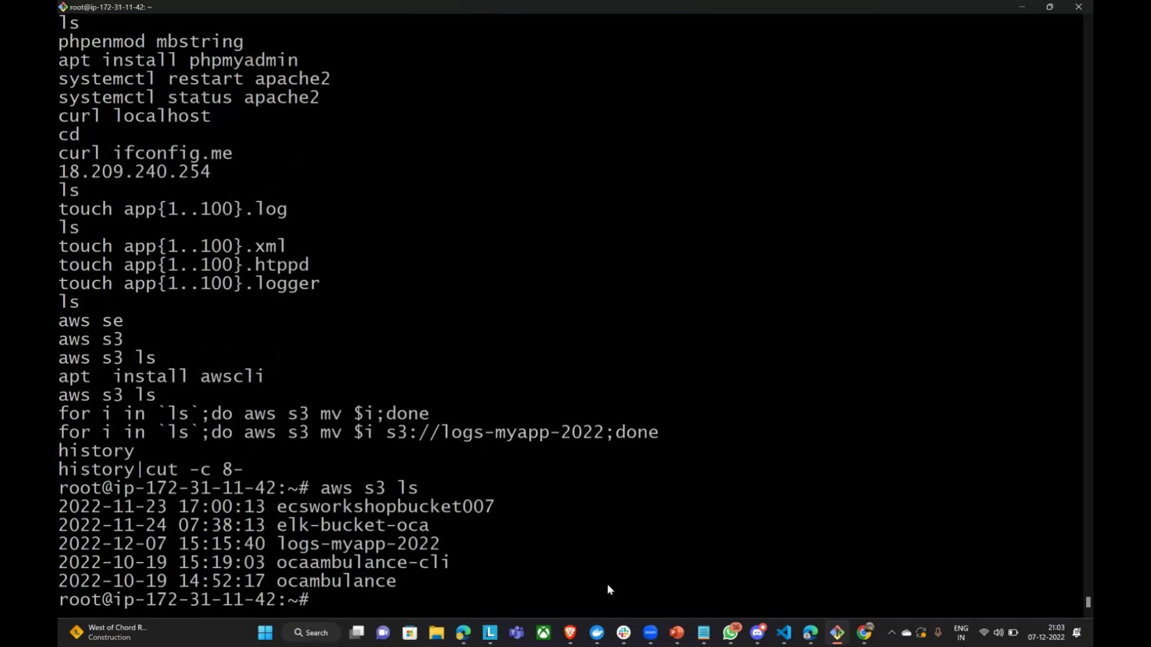
{"action": "type", "text": "ls -l"}
{"action": "key", "text": "Return"}
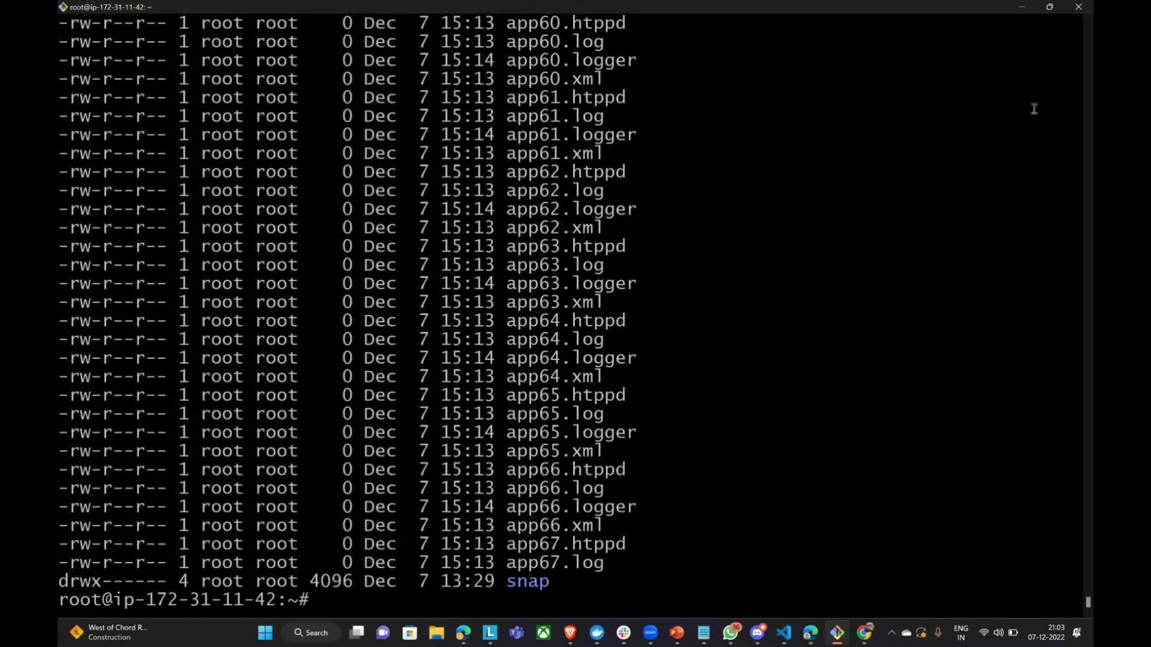
{"action": "key", "text": "alt+Tab"}
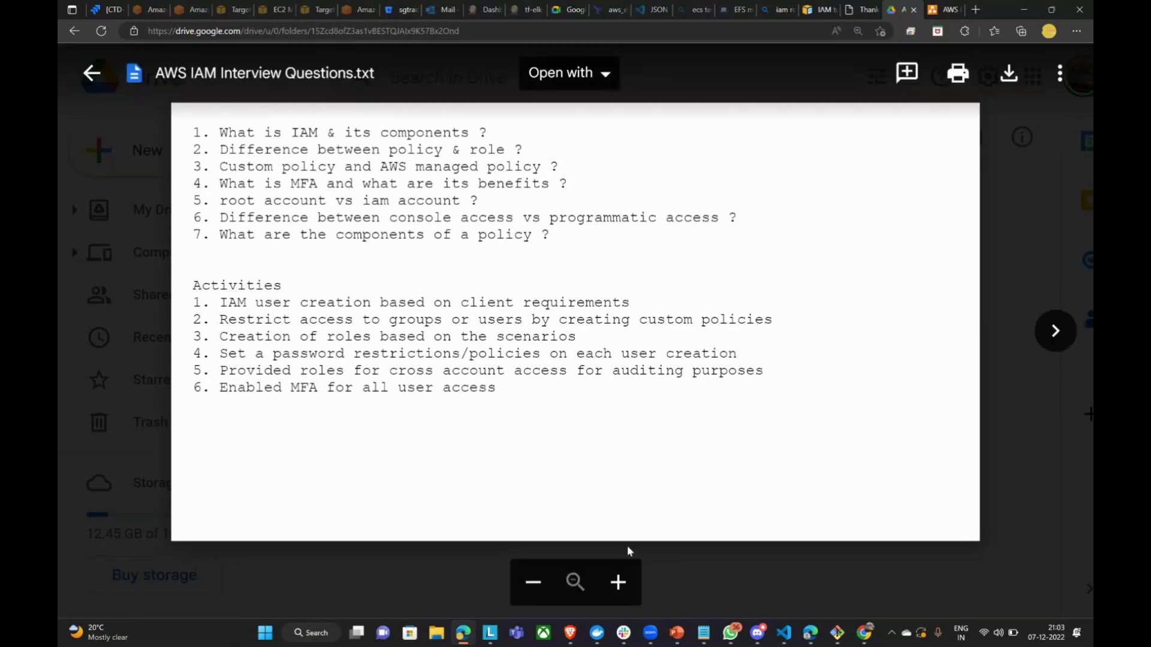
{"action": "left_click", "coordinate": [859, 635]}
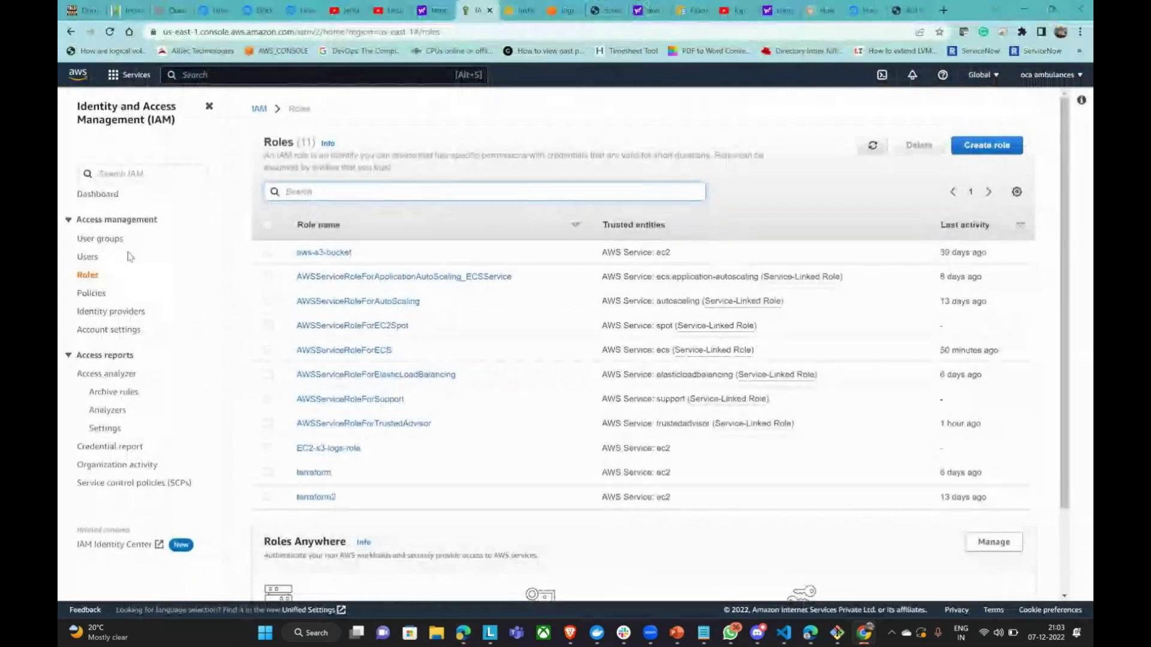
Step: Open the terraform user's Security credentials tab from the IAM Users list
{"action": "left_click", "coordinate": [88, 258]}
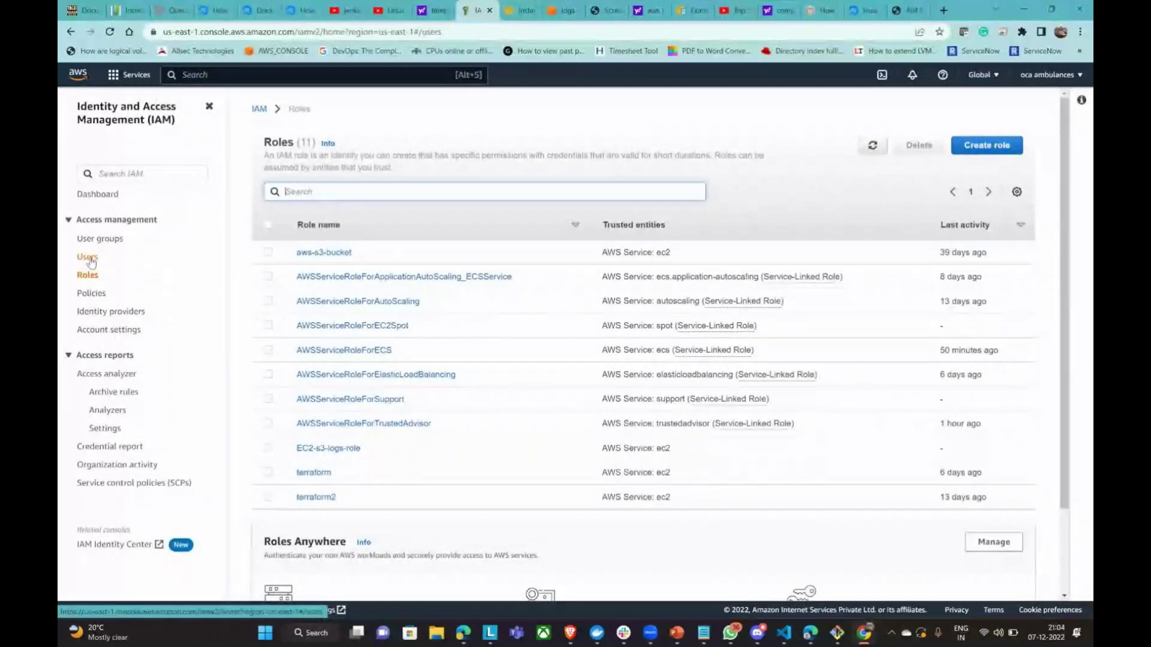
{"action": "left_click", "coordinate": [268, 240]}
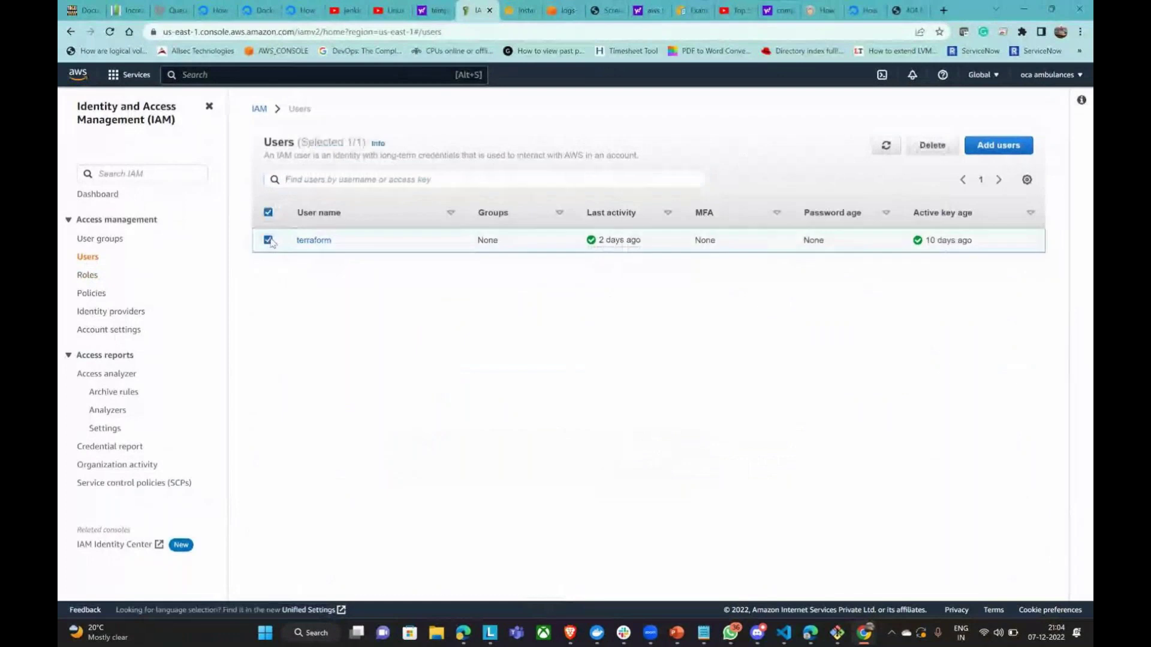
{"action": "left_click", "coordinate": [306, 240]}
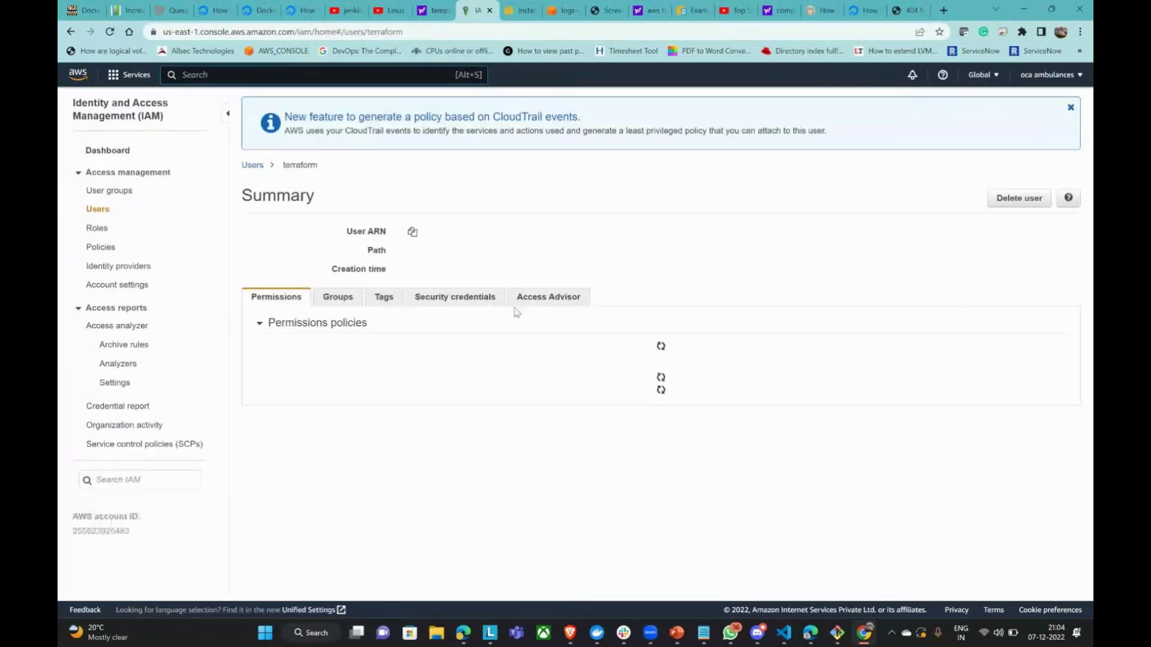
{"action": "left_click", "coordinate": [462, 297]}
{"action": "scroll", "coordinate": [375, 421], "scroll_direction": "down", "scroll_amount": 3}
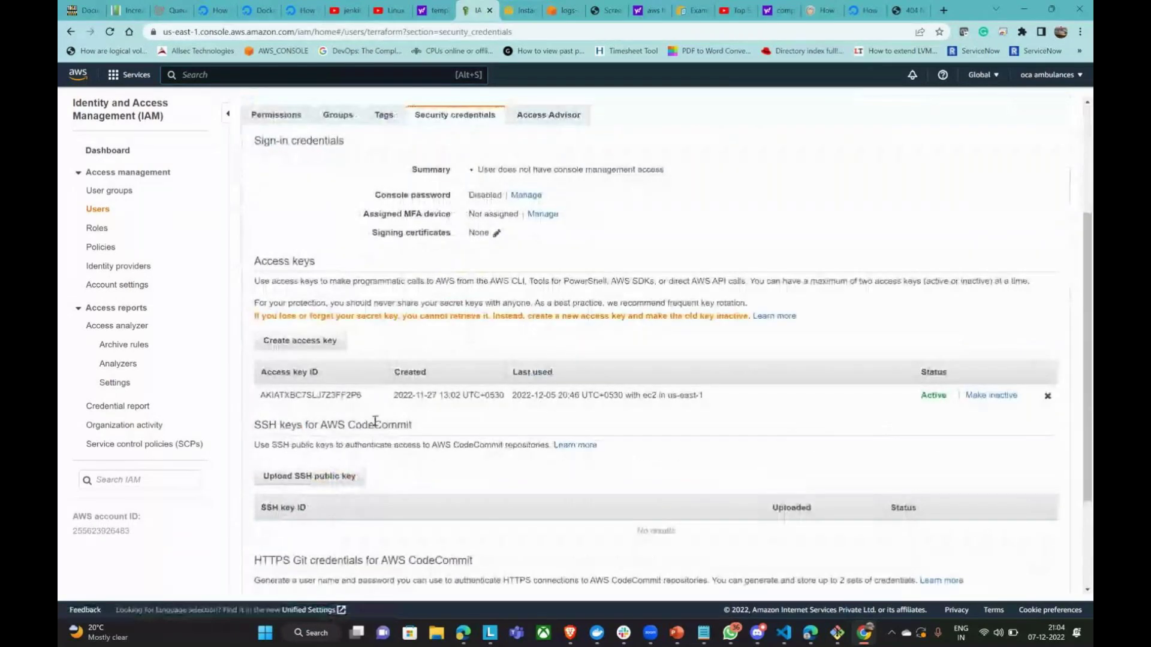
Step: Highlight the active access key ID and briefly check the EC2 terminal window
{"action": "triple_click", "coordinate": [266, 372]}
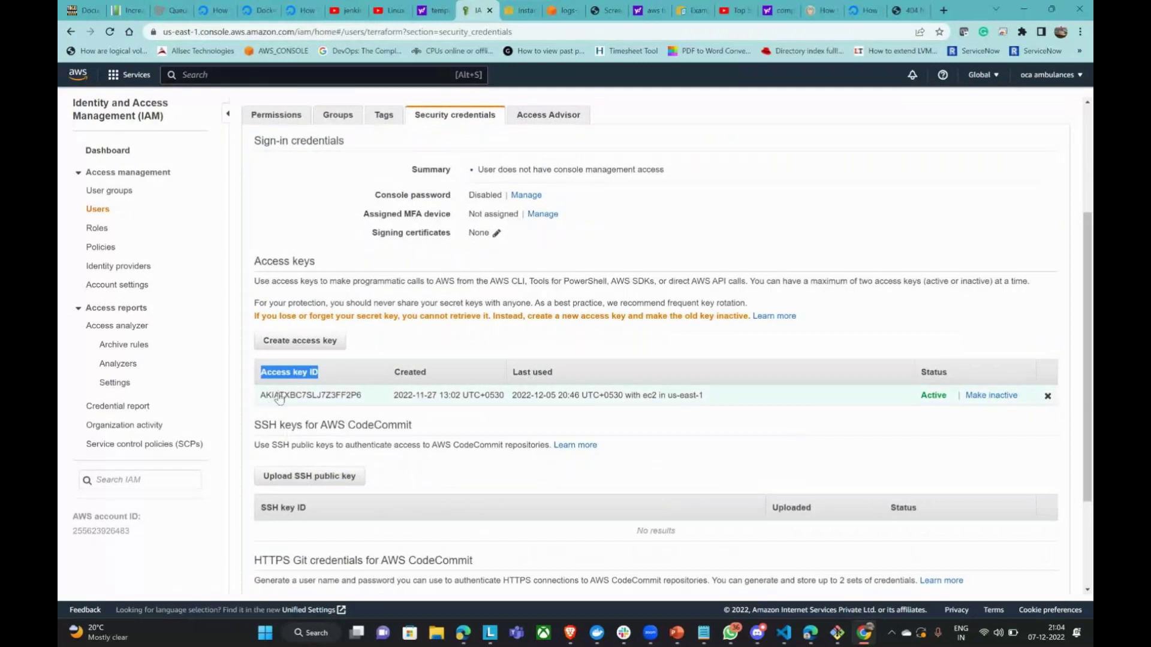
{"action": "left_click_drag", "start_coordinate": [262, 396], "coordinate": [361, 397]}
{"action": "left_click", "coordinate": [843, 634]}
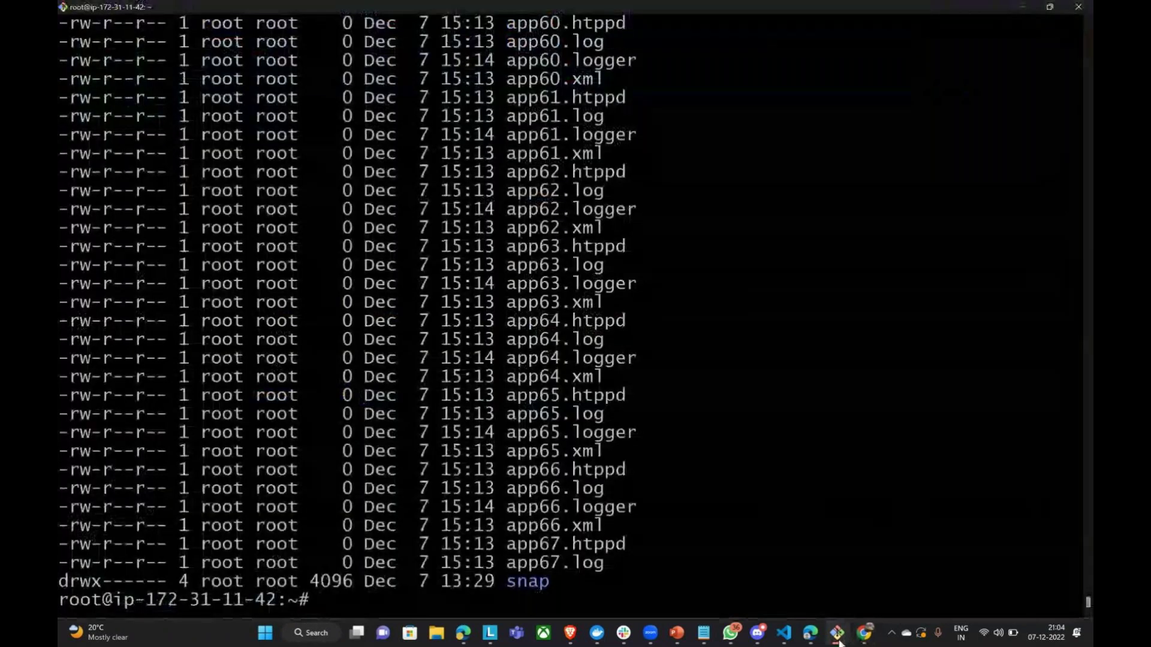
{"action": "left_click", "coordinate": [840, 639]}
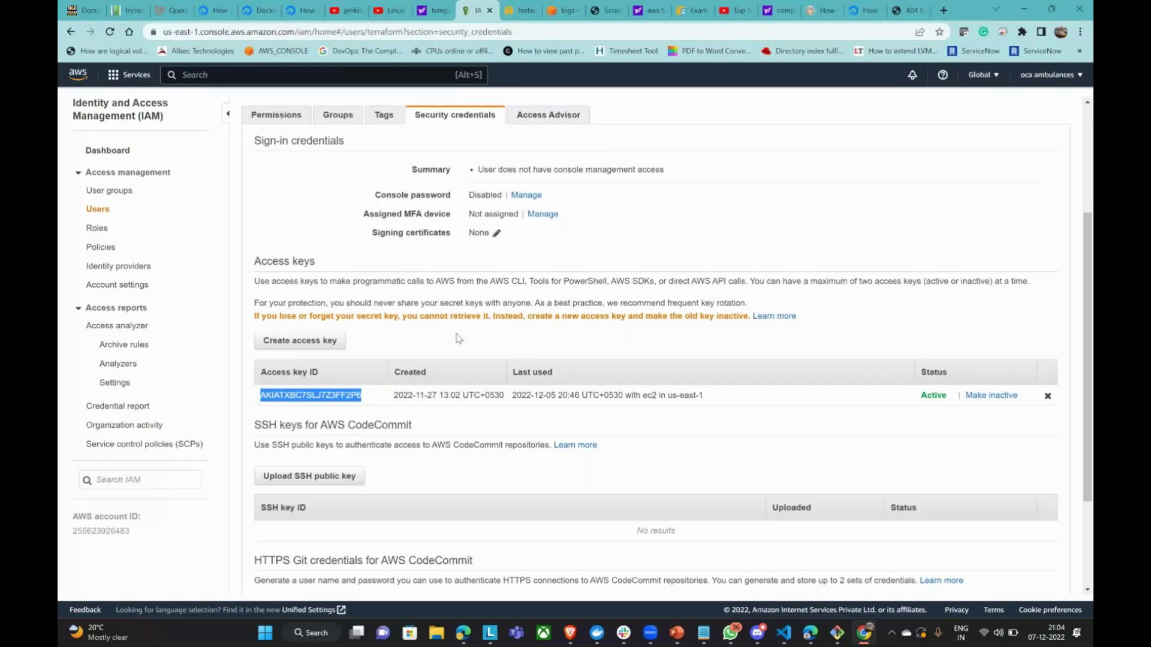
{"action": "scroll", "coordinate": [514, 354], "scroll_direction": "down", "scroll_amount": 3}
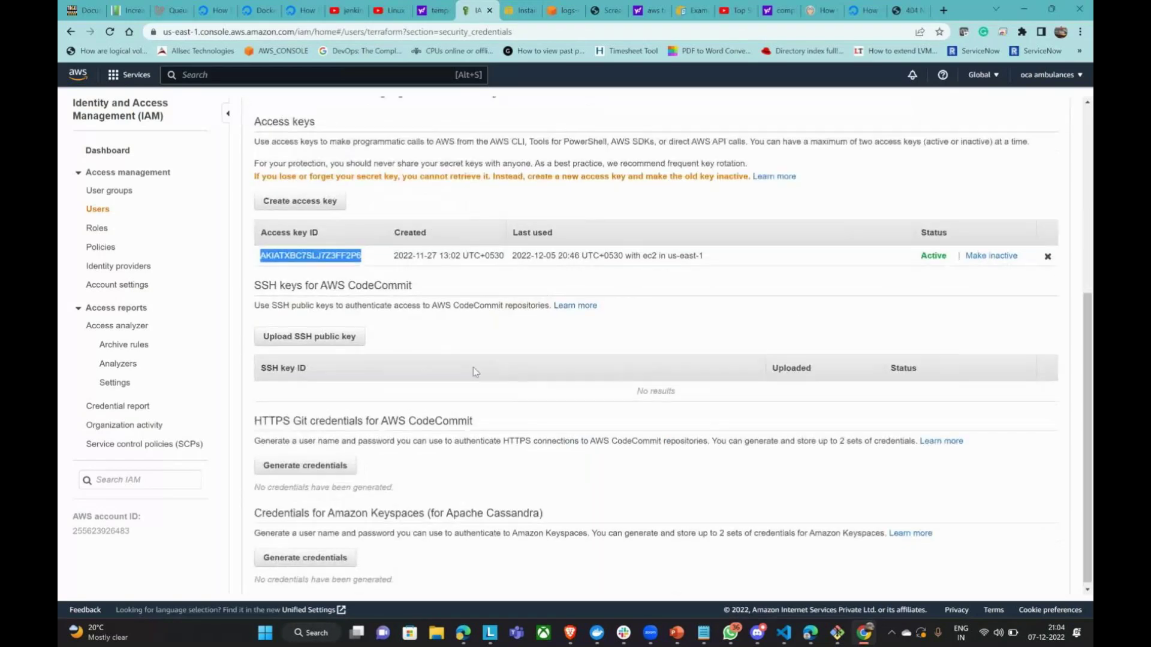
{"action": "scroll", "coordinate": [512, 360], "scroll_direction": "up", "scroll_amount": 5}
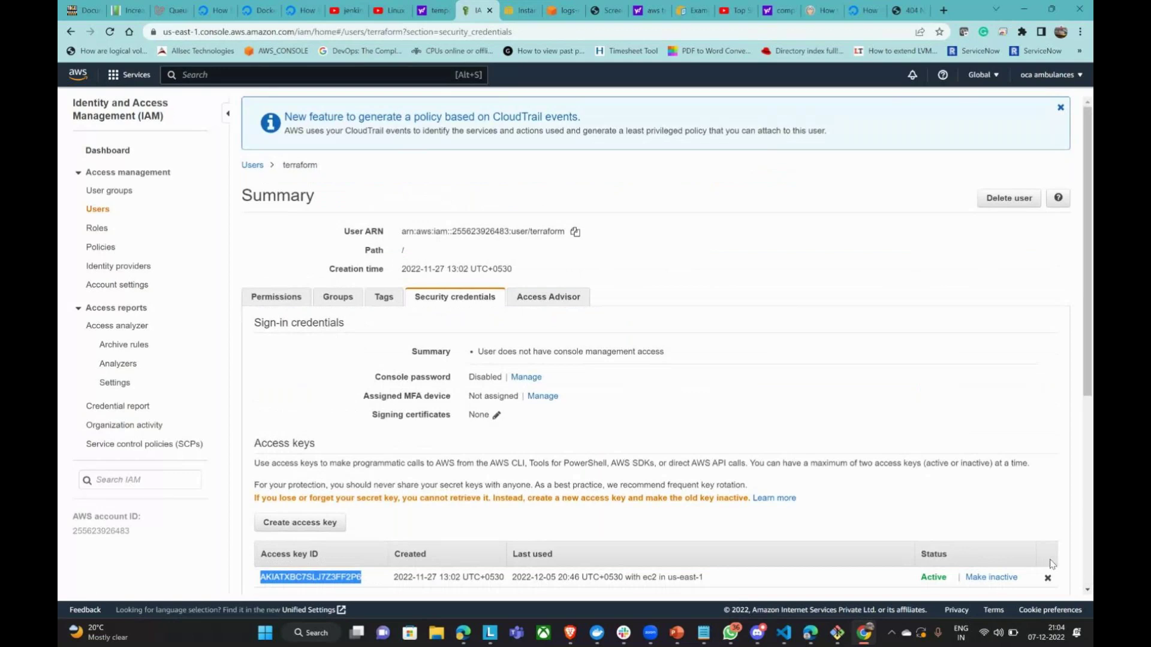
Step: Make the terraform access key Inactive, then cancel its delete dialog without deleting
{"action": "left_click", "coordinate": [991, 577]}
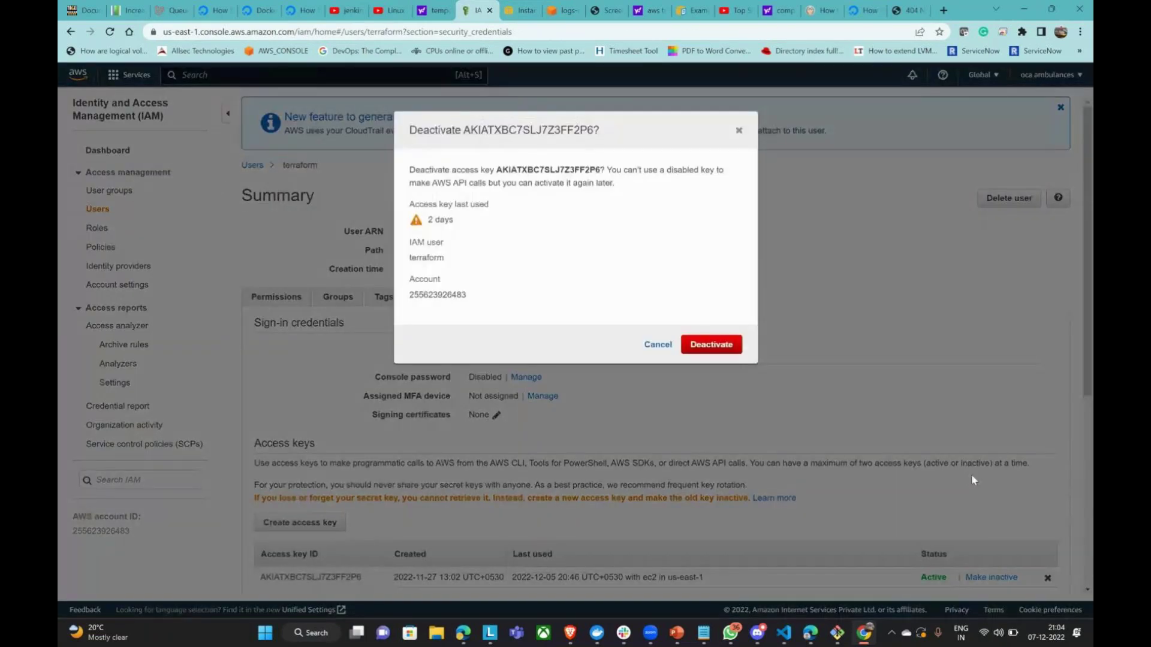
{"action": "left_click", "coordinate": [714, 345]}
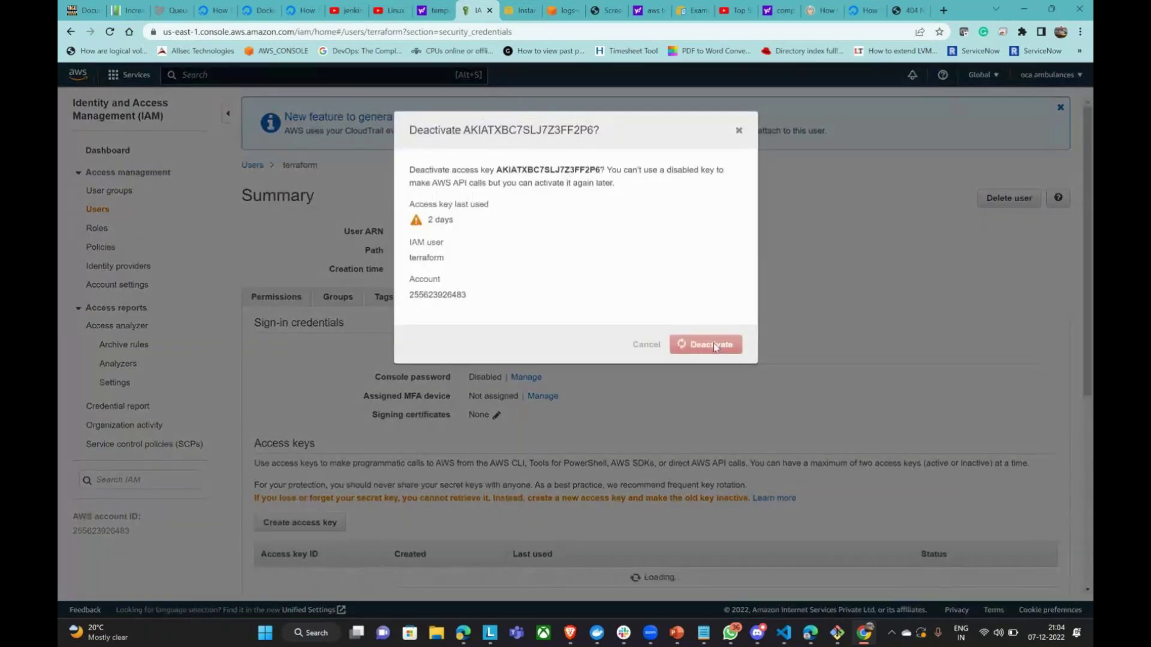
{"action": "scroll", "coordinate": [1070, 331], "scroll_direction": "down", "scroll_amount": 5}
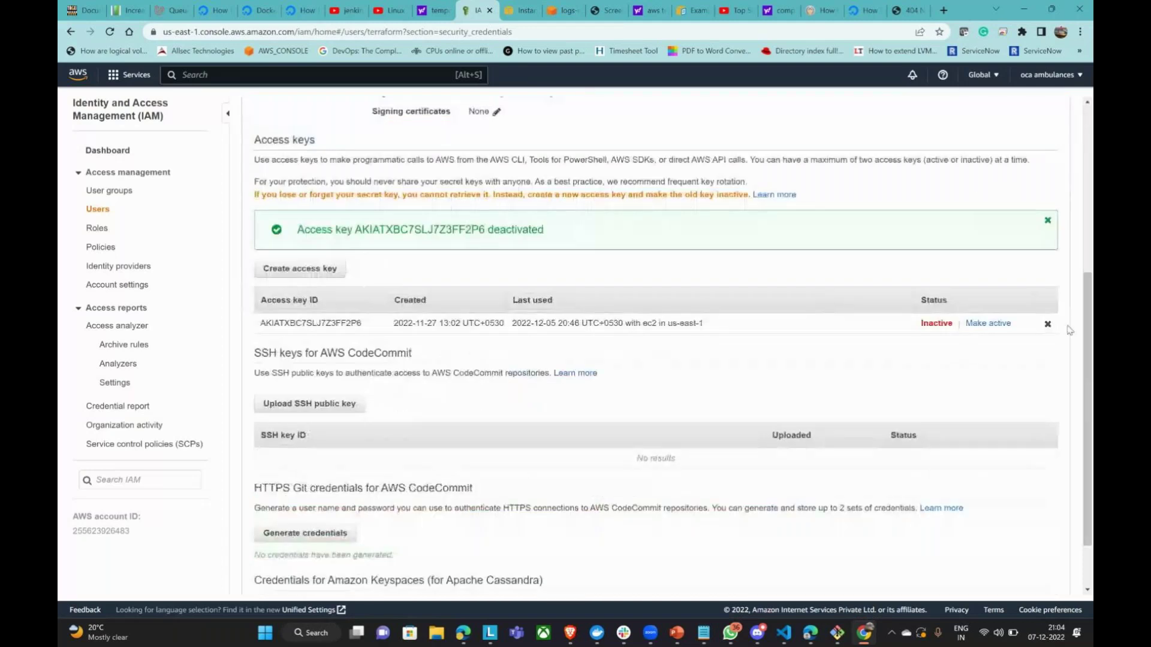
{"action": "left_click", "coordinate": [1048, 324]}
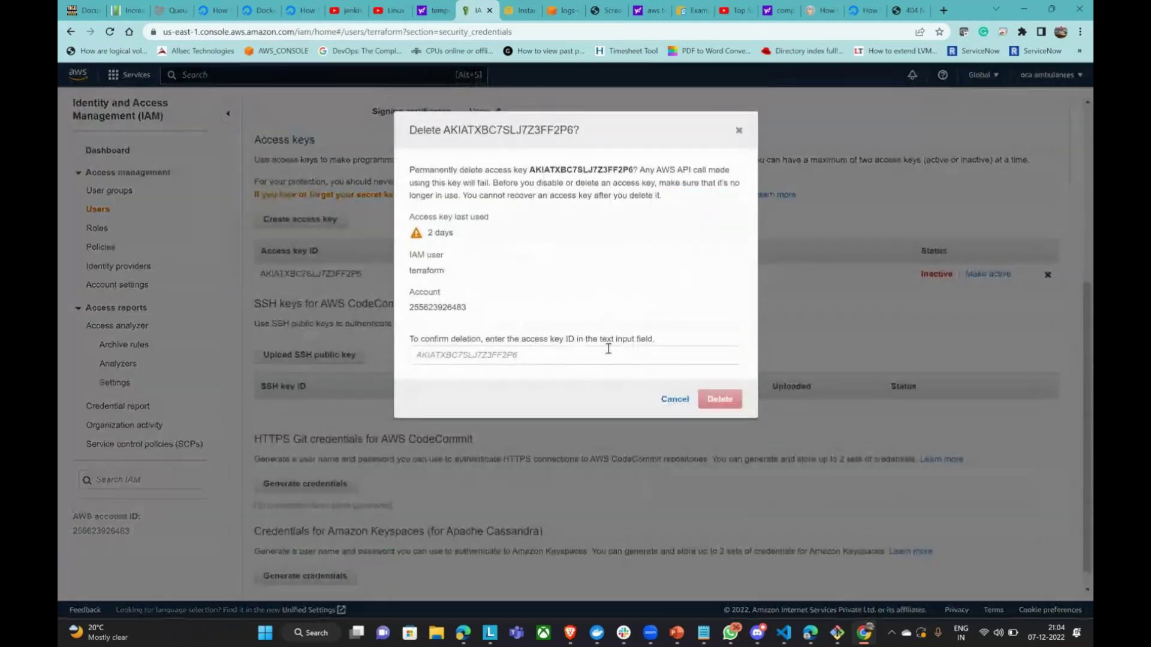
{"action": "key", "text": "Escape"}
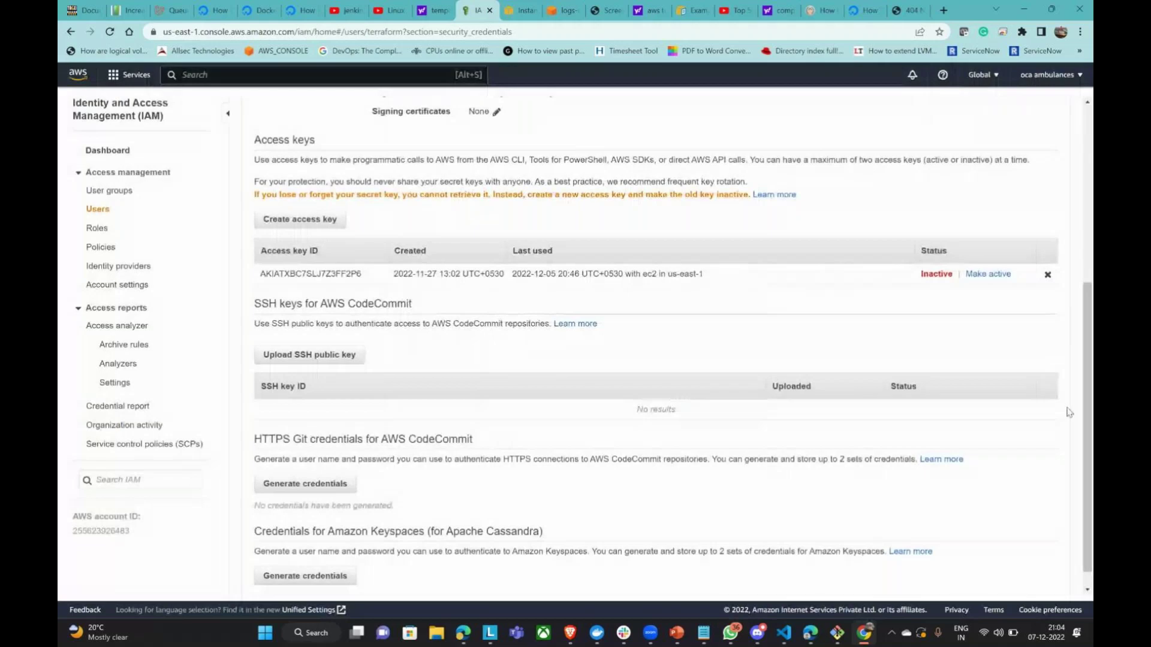
Step: Highlight the inactive access key ID and return to the interview questions document
{"action": "scroll", "coordinate": [900, 348], "scroll_direction": "down", "scroll_amount": 1}
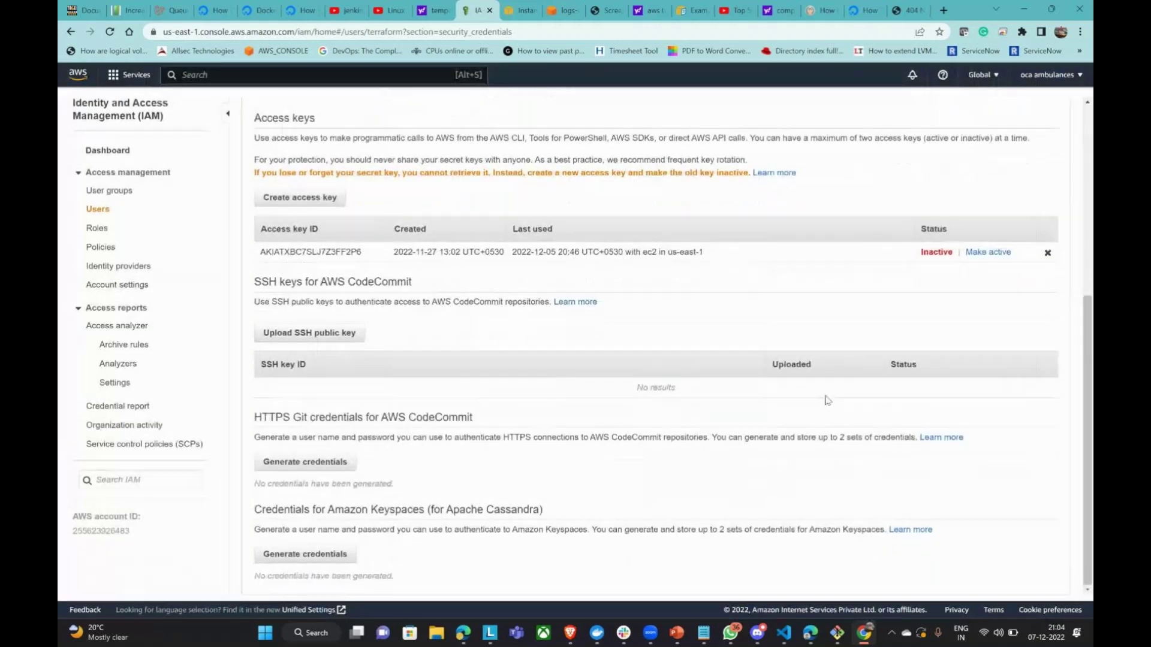
{"action": "scroll", "coordinate": [833, 400], "scroll_direction": "up", "scroll_amount": 3}
{"action": "scroll", "coordinate": [842, 395], "scroll_direction": "up", "scroll_amount": 3}
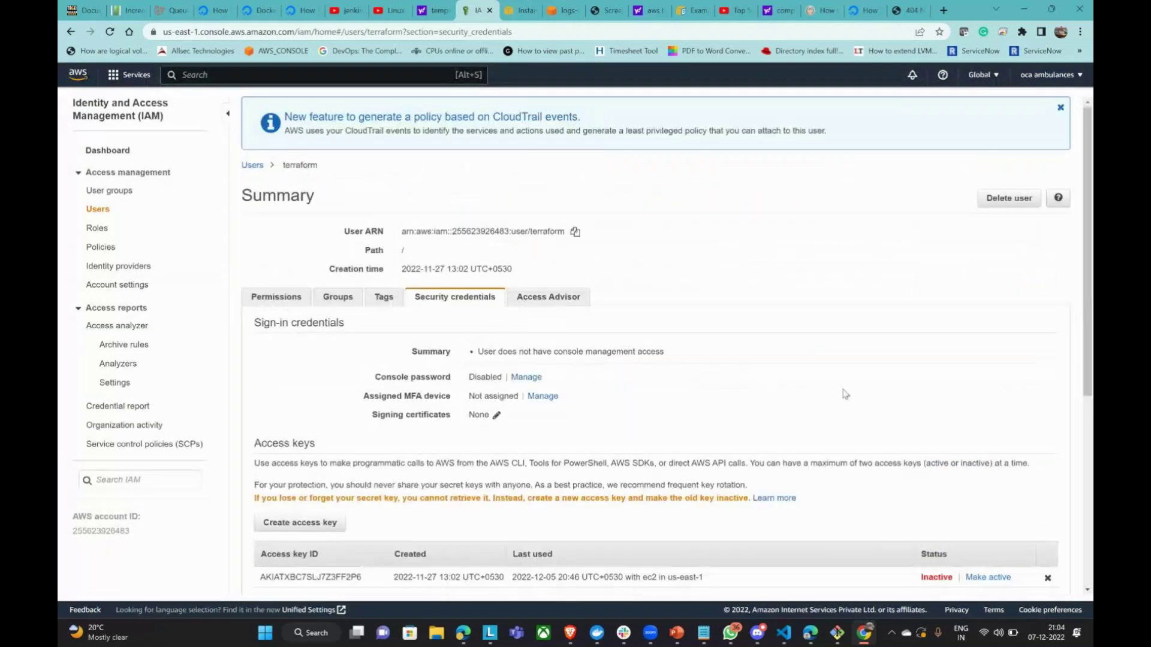
{"action": "scroll", "coordinate": [659, 389], "scroll_direction": "down", "scroll_amount": 5}
{"action": "left_click_drag", "start_coordinate": [260, 336], "coordinate": [363, 335]}
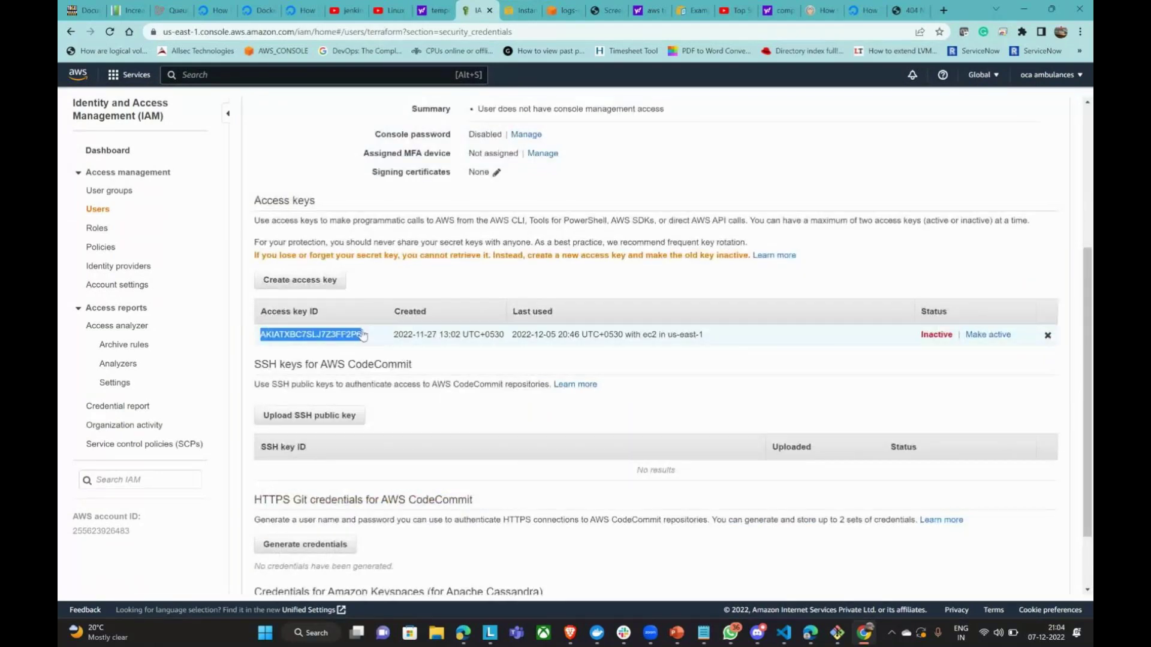
{"action": "scroll", "coordinate": [1070, 557], "scroll_direction": "down", "scroll_amount": 2}
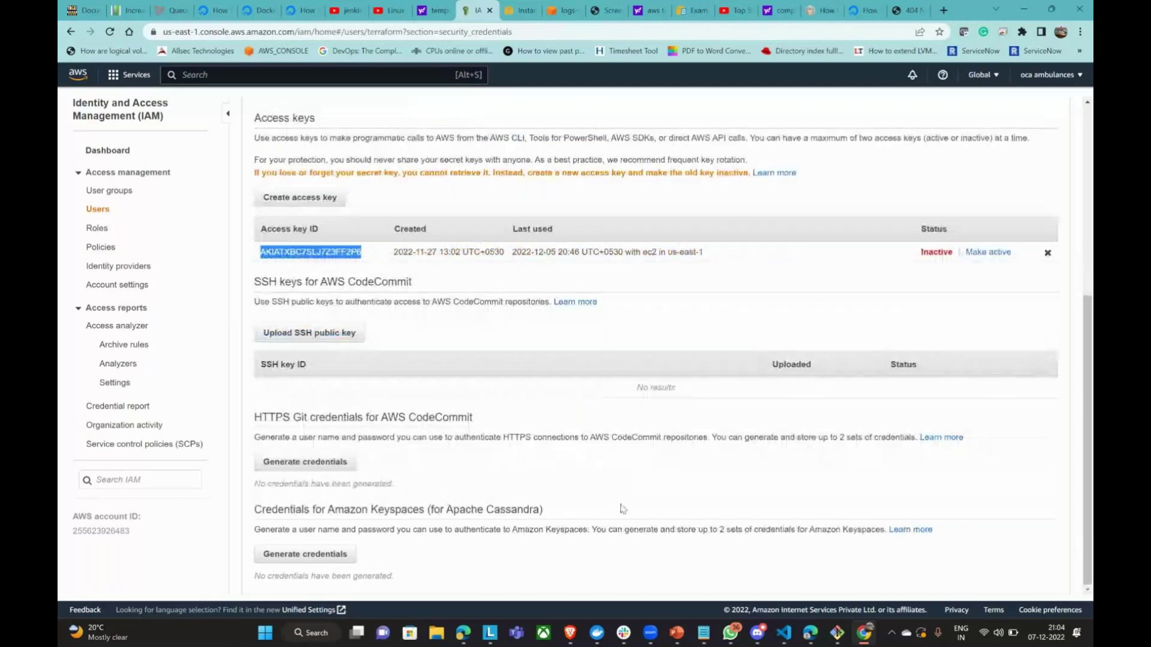
{"action": "left_click", "coordinate": [463, 632]}
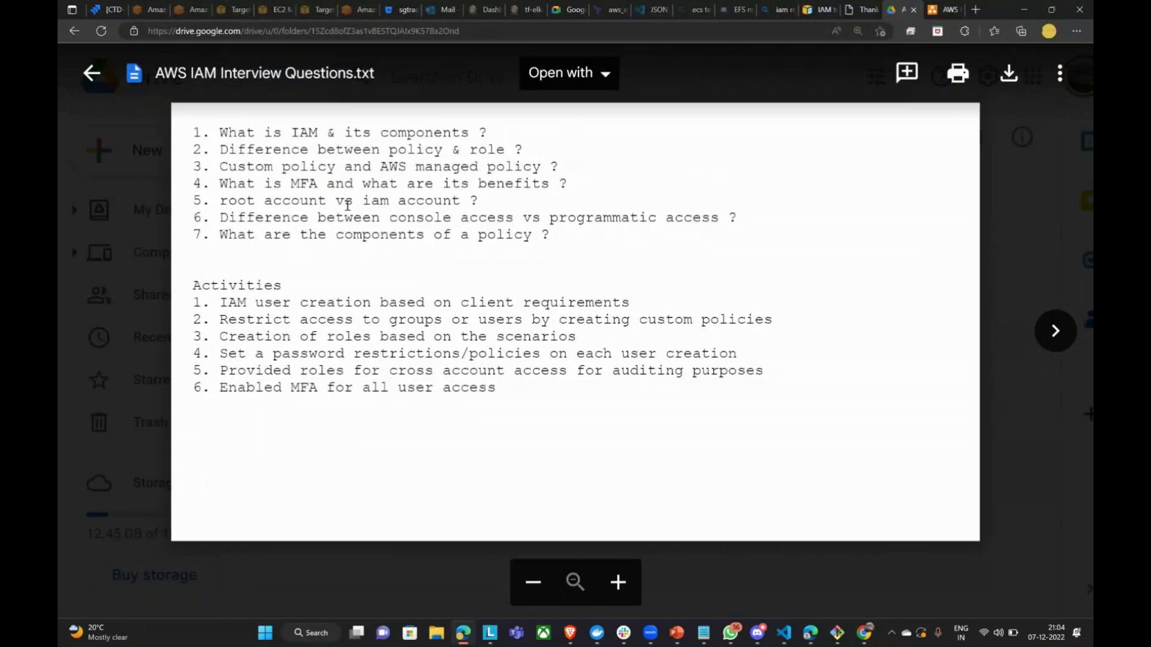
Step: Highlight the console-vs-programmatic and policy-components questions and the Activities heading
{"action": "left_click_drag", "start_coordinate": [192, 217], "coordinate": [488, 236]}
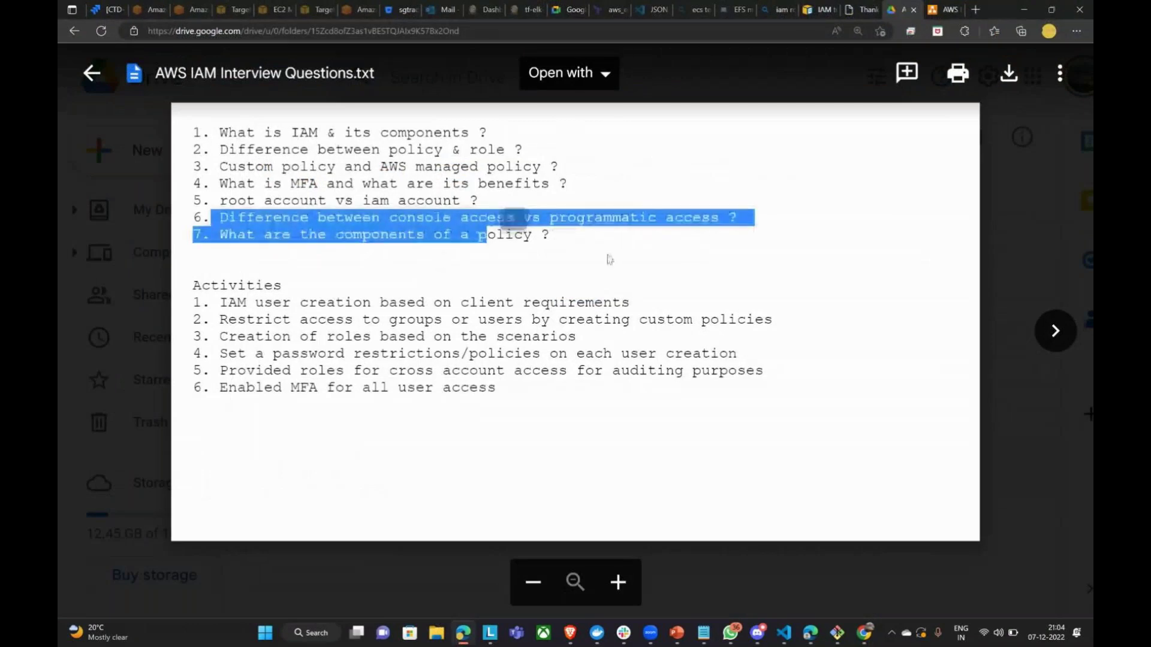
{"action": "left_click_drag", "start_coordinate": [558, 235], "coordinate": [179, 234]}
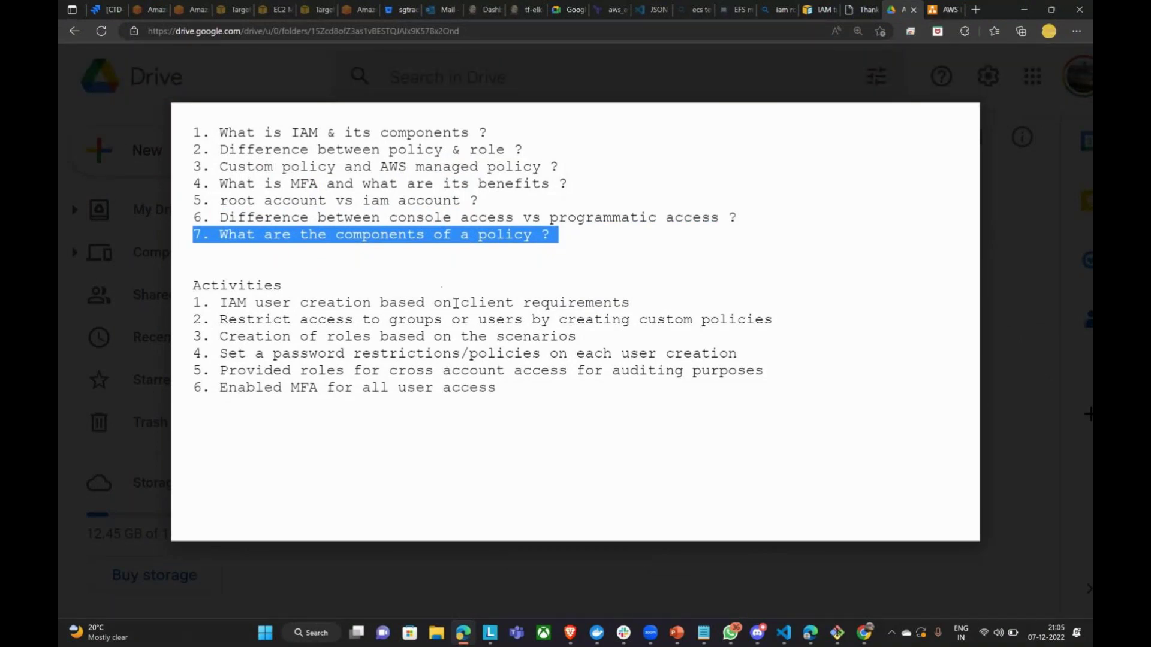
{"action": "left_click_drag", "start_coordinate": [193, 286], "coordinate": [478, 353]}
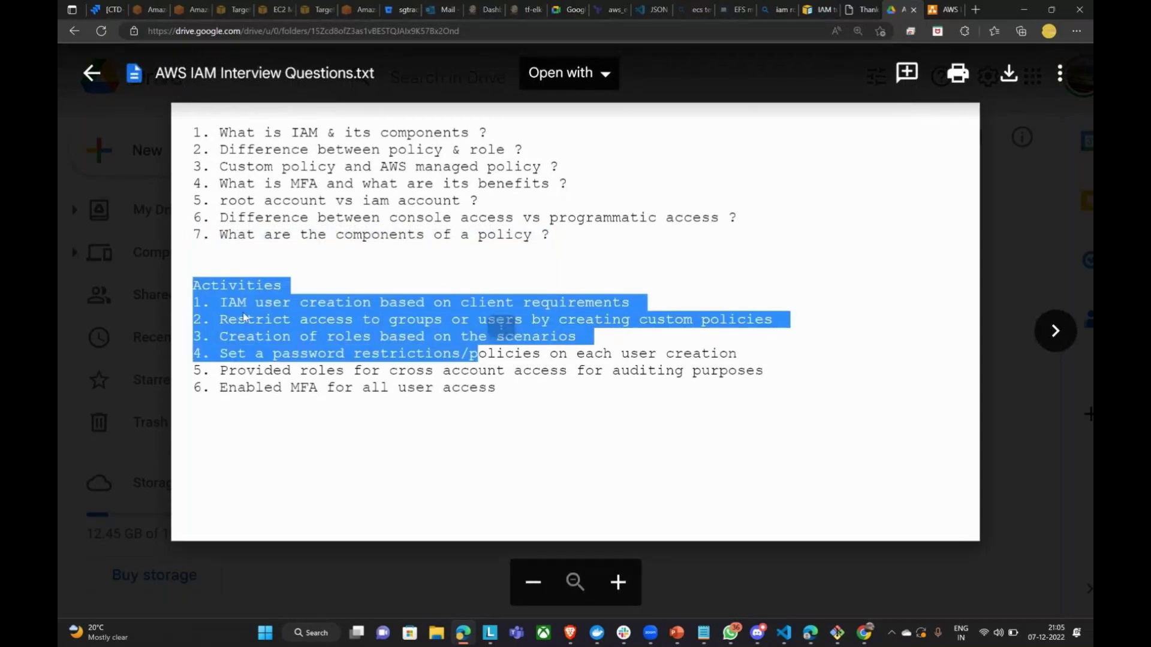
{"action": "left_click_drag", "start_coordinate": [211, 286], "coordinate": [760, 306]}
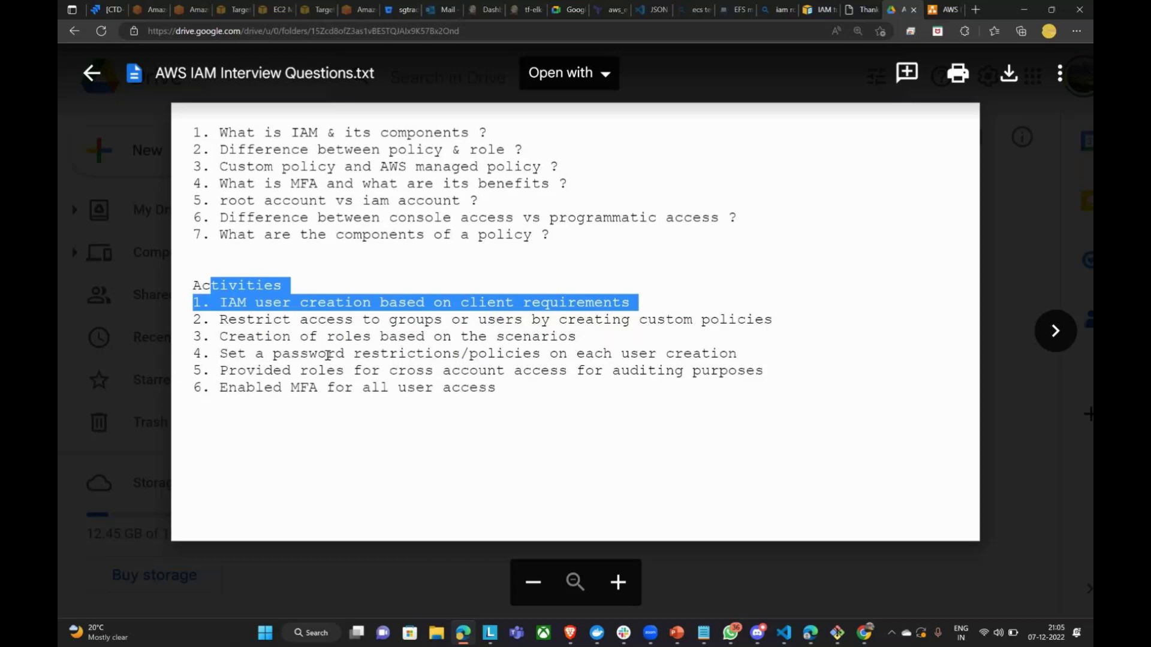
Step: Highlight the restrict-access, password and cross-account activities, then return to the AWS console
{"action": "left_click_drag", "start_coordinate": [220, 319], "coordinate": [774, 321]}
{"action": "left_click_drag", "start_coordinate": [228, 337], "coordinate": [567, 337]}
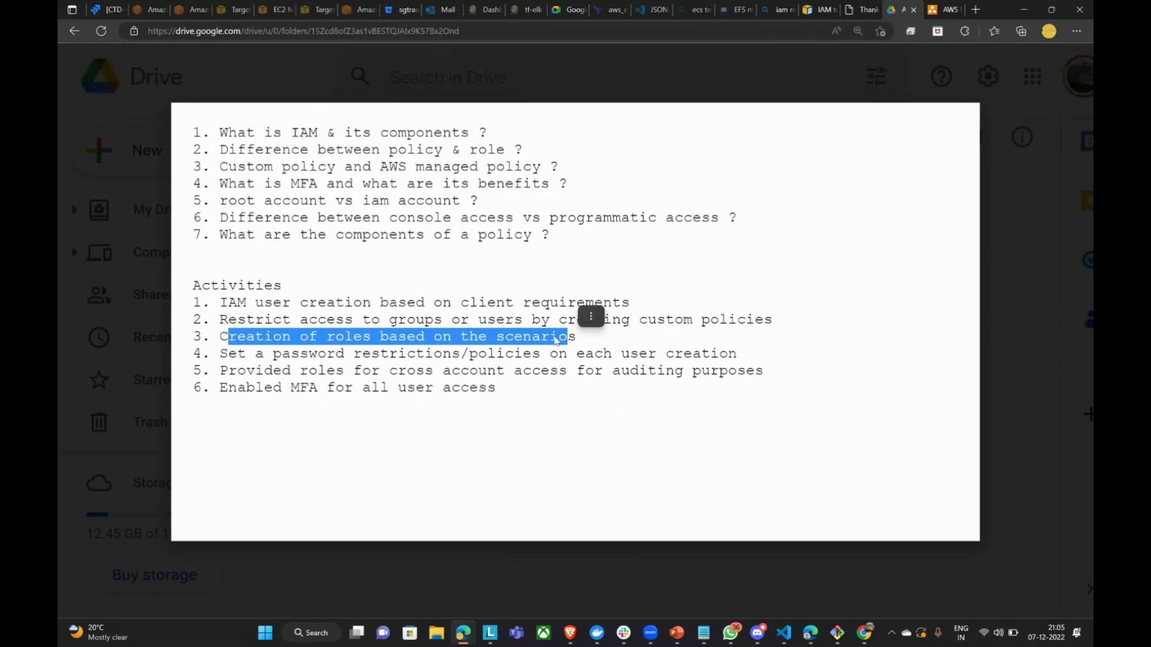
{"action": "left_click", "coordinate": [588, 338]}
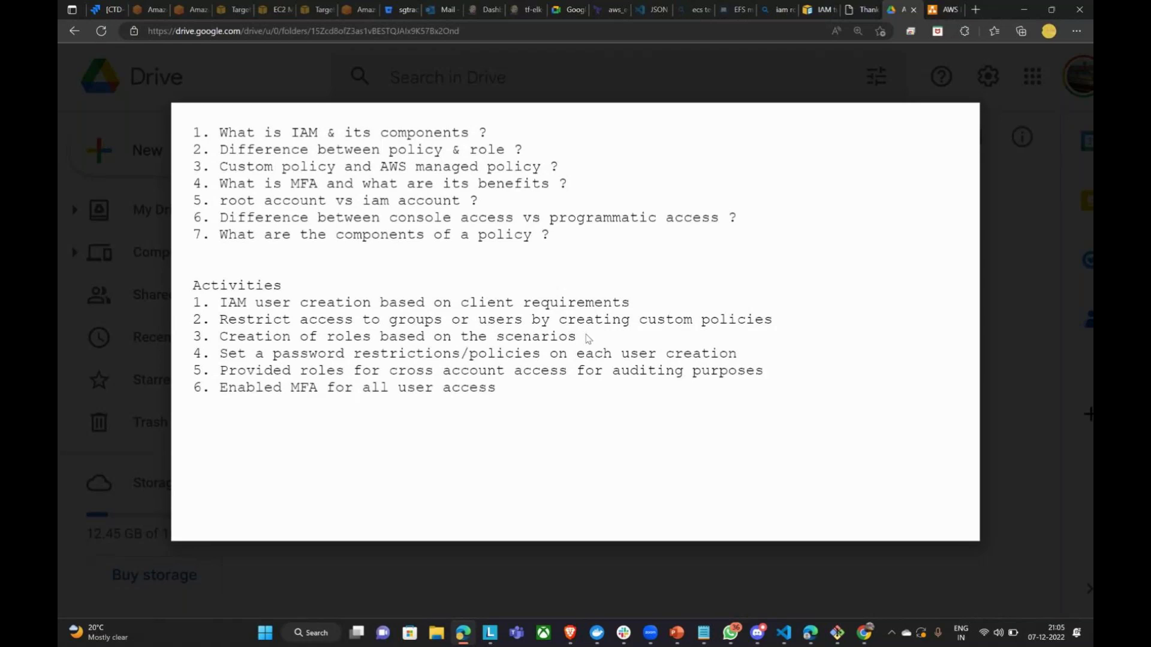
{"action": "left_click_drag", "start_coordinate": [375, 348], "coordinate": [740, 362]}
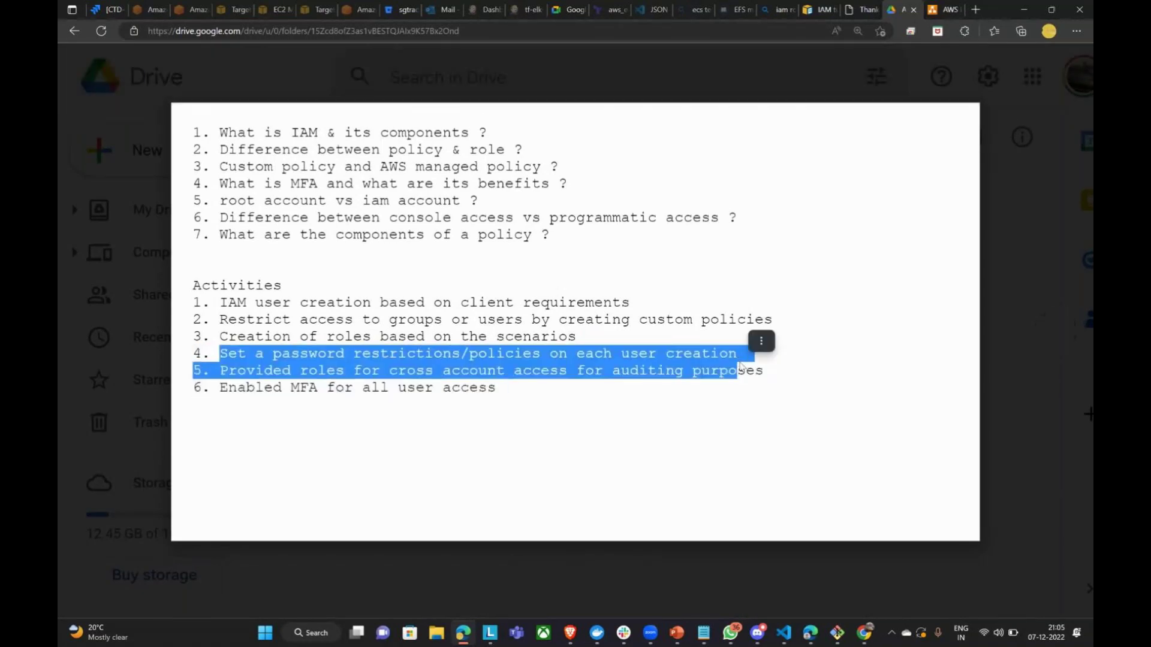
{"action": "left_click", "coordinate": [761, 342]}
{"action": "left_click", "coordinate": [780, 339]}
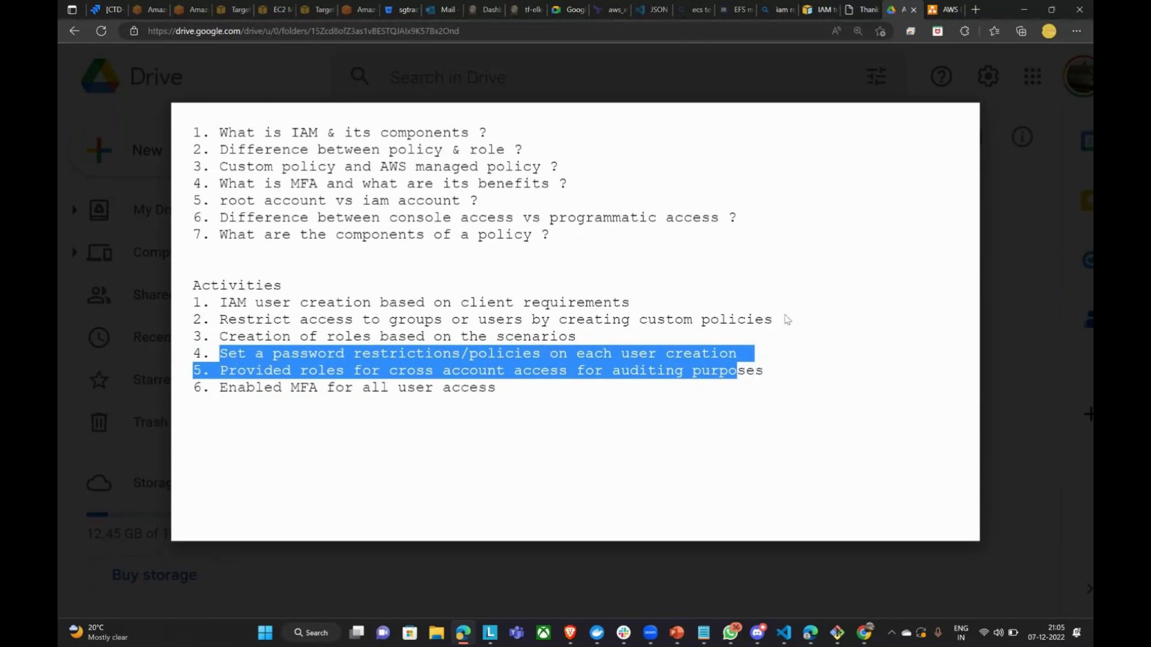
{"action": "left_click", "coordinate": [866, 635]}
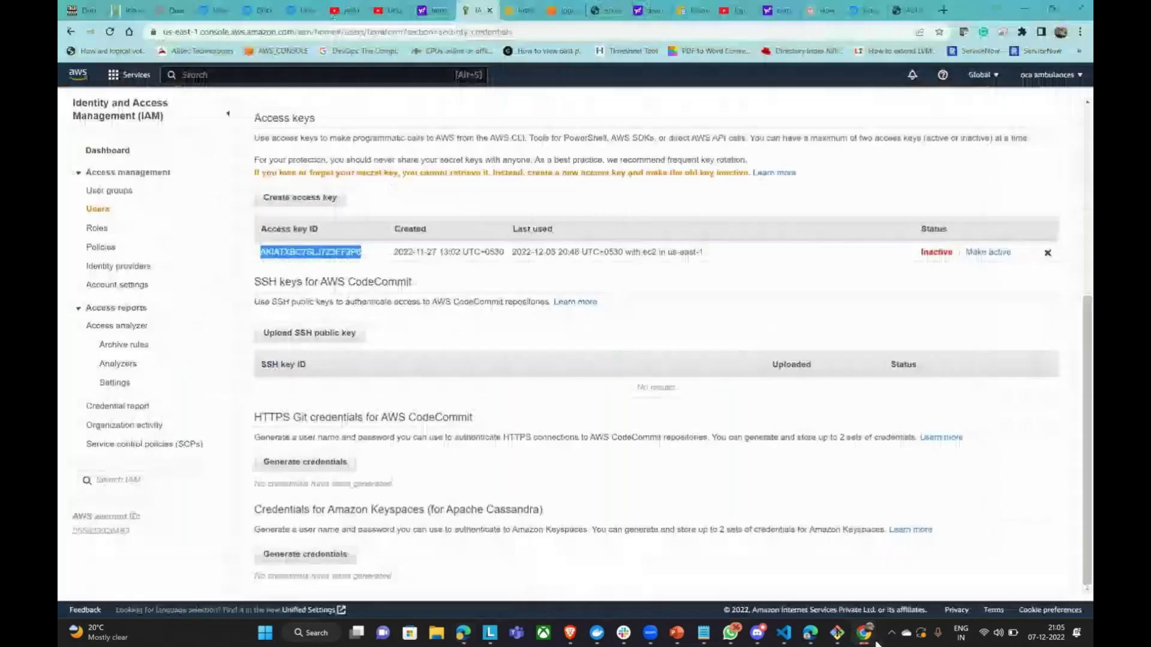
Step: Draft a user 'dddd' with console password access, then cancel it
{"action": "left_click", "coordinate": [100, 210]}
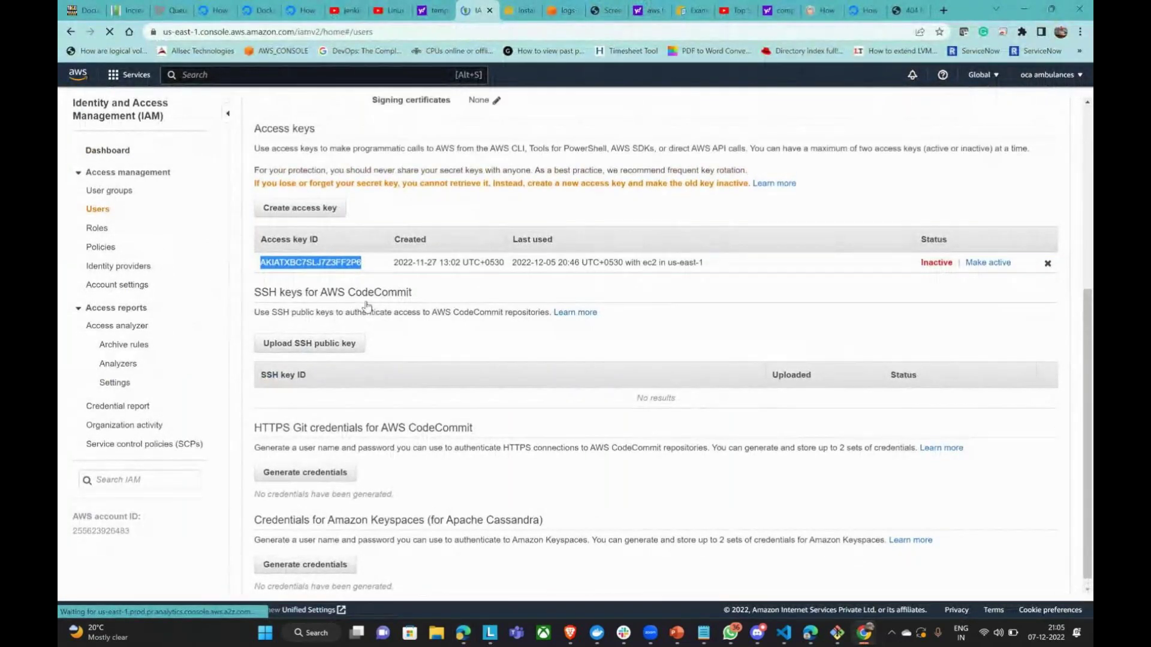
{"action": "scroll", "coordinate": [335, 252], "scroll_direction": "up", "scroll_amount": 5}
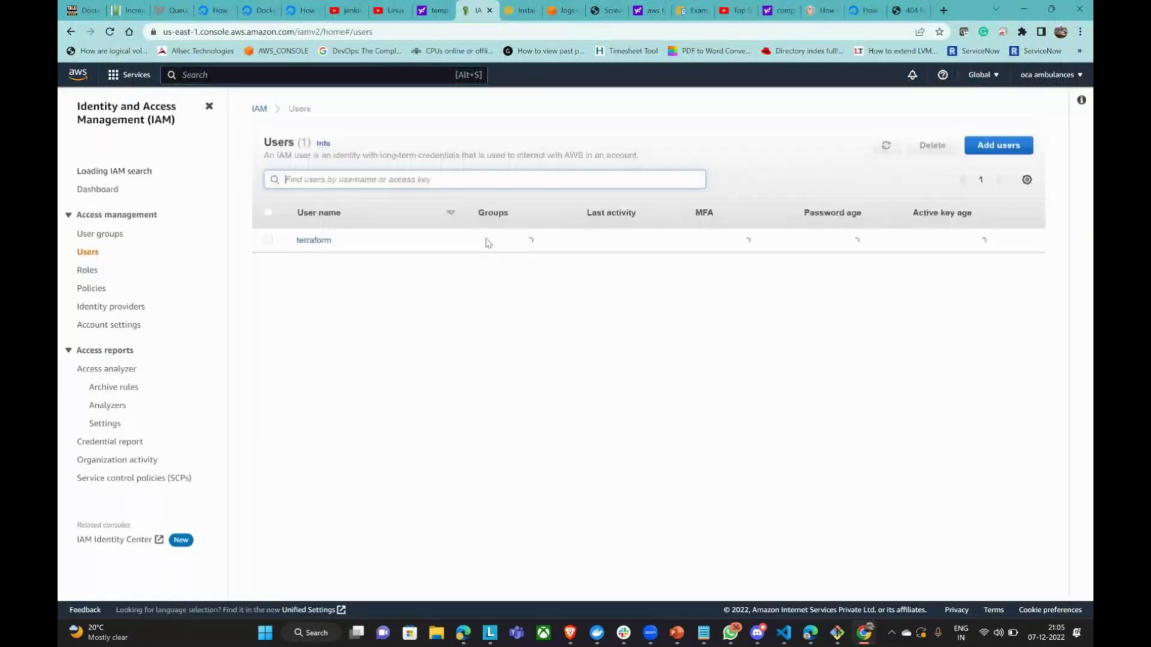
{"action": "left_click", "coordinate": [1009, 147]}
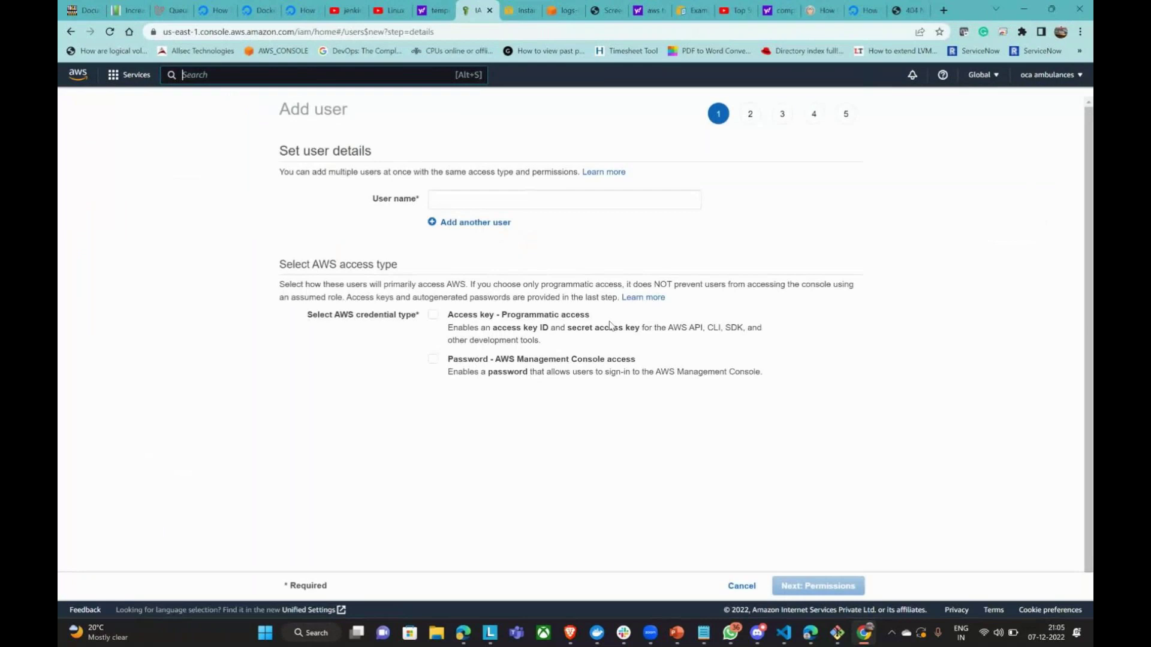
{"action": "scroll", "coordinate": [575, 431], "scroll_direction": "down", "scroll_amount": 1}
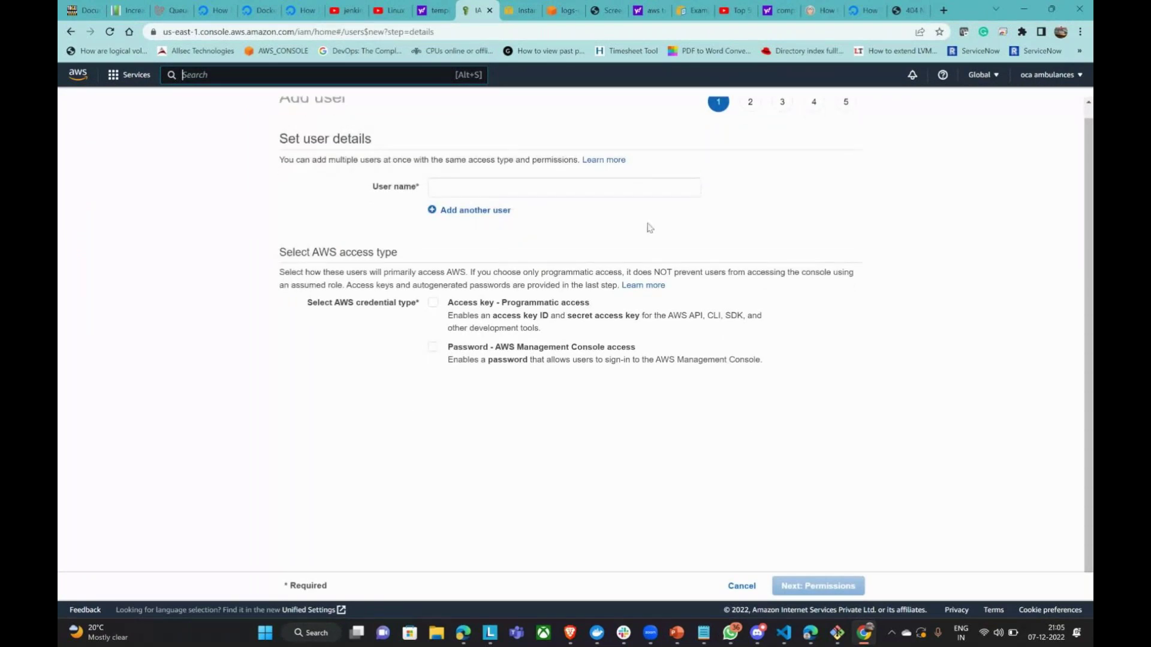
{"action": "left_click", "coordinate": [471, 189]}
{"action": "type", "text": "dddd"}
{"action": "left_click", "coordinate": [434, 347]}
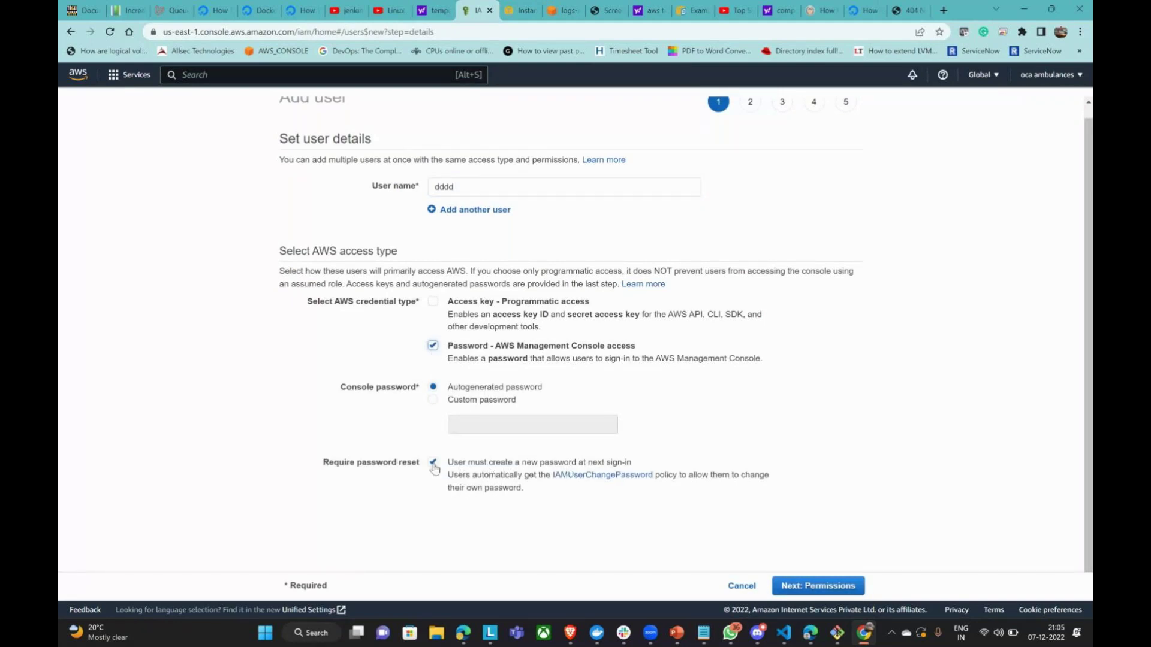
{"action": "left_click", "coordinate": [738, 587]}
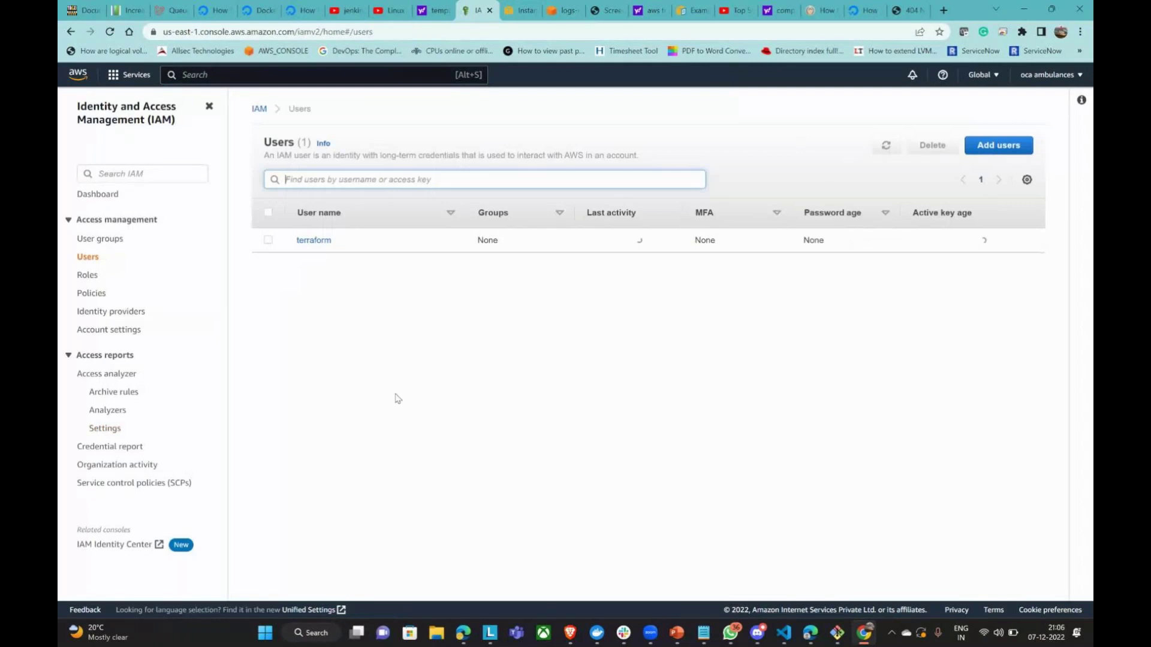
{"action": "left_click", "coordinate": [101, 331]}
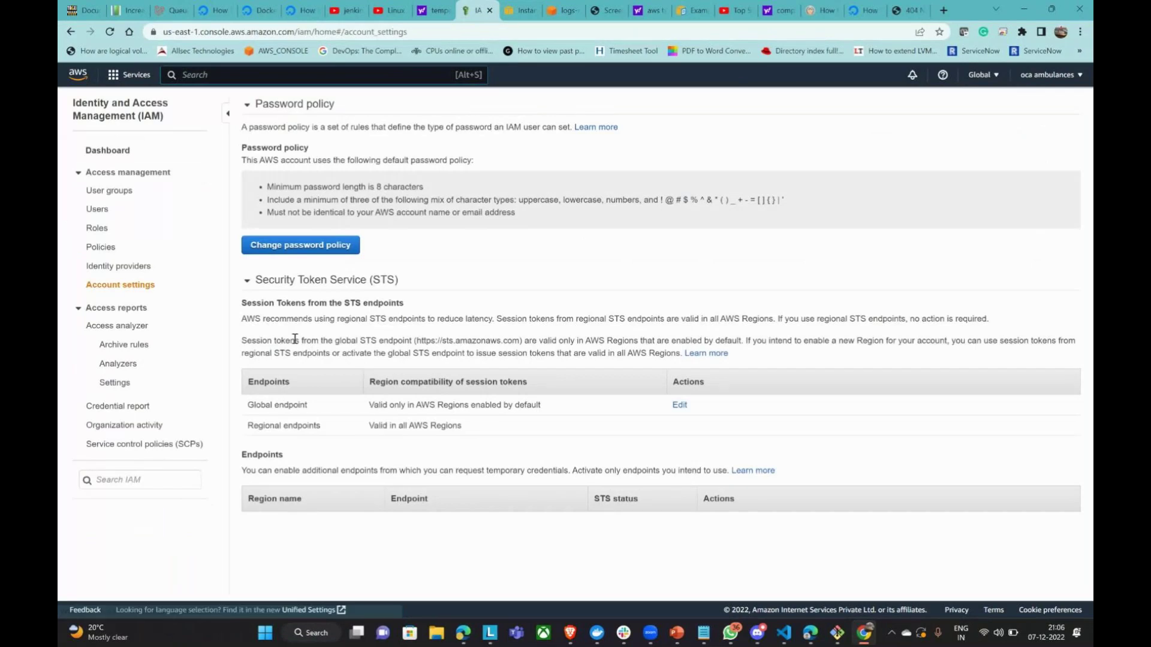
{"action": "scroll", "coordinate": [372, 231], "scroll_direction": "down", "scroll_amount": 2}
{"action": "scroll", "coordinate": [372, 231], "scroll_direction": "up", "scroll_amount": 2}
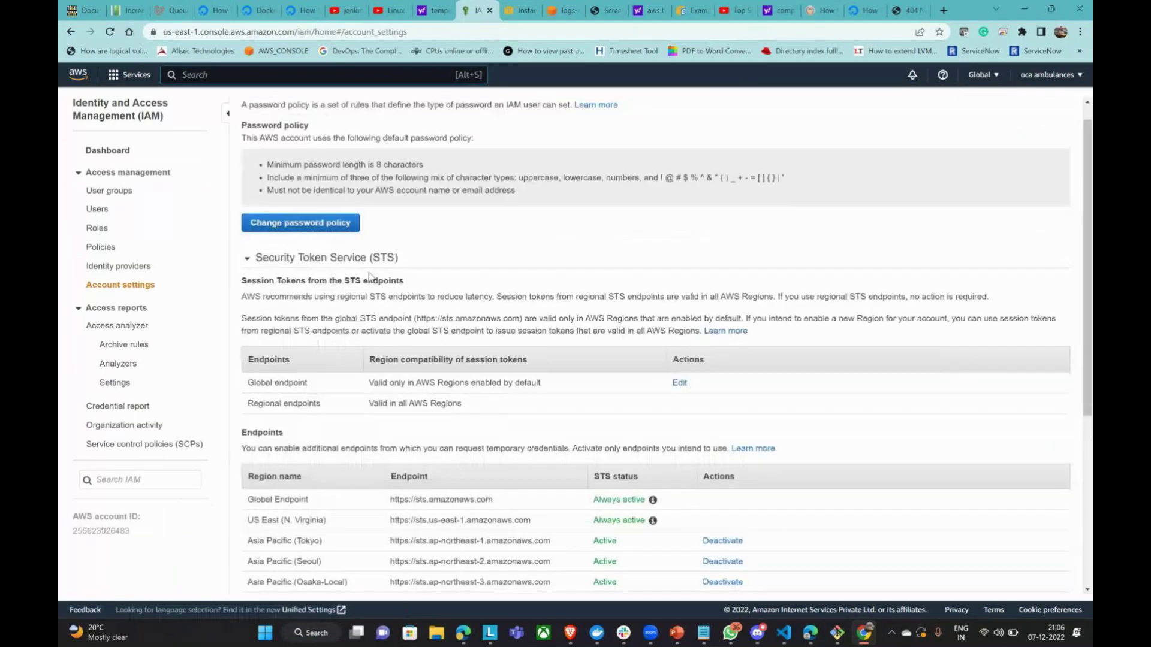
{"action": "left_click", "coordinate": [336, 244]}
{"action": "left_click", "coordinate": [336, 201]}
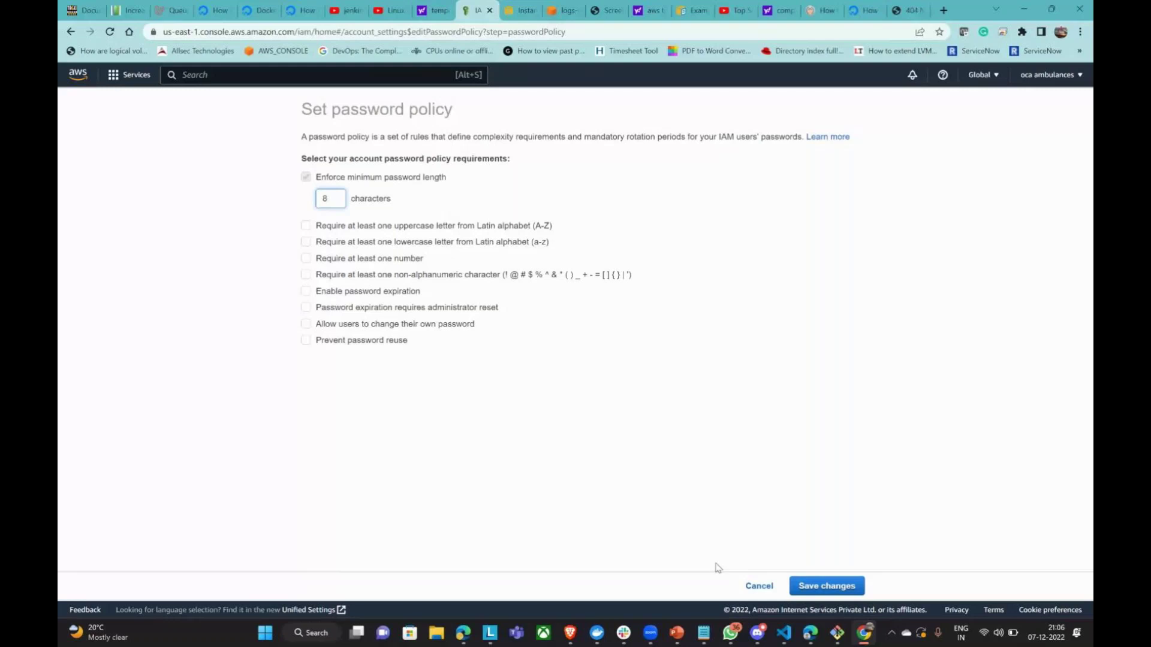
{"action": "left_click", "coordinate": [759, 587]}
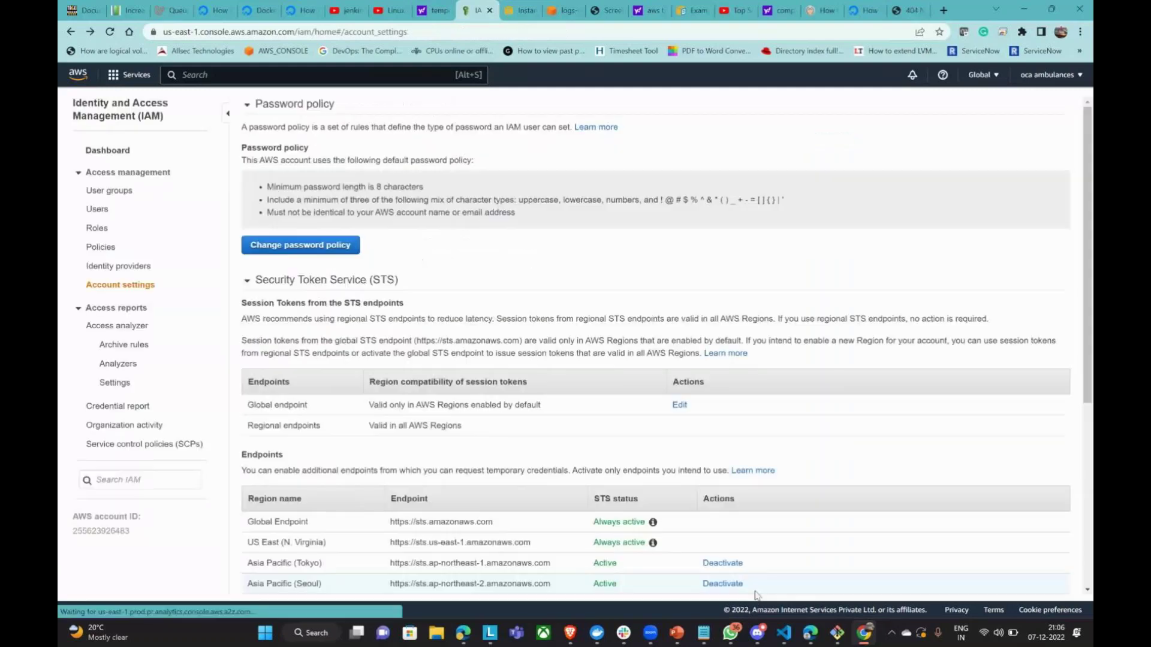
{"action": "scroll", "coordinate": [599, 509], "scroll_direction": "down", "scroll_amount": 3}
{"action": "scroll", "coordinate": [418, 415], "scroll_direction": "up", "scroll_amount": 3}
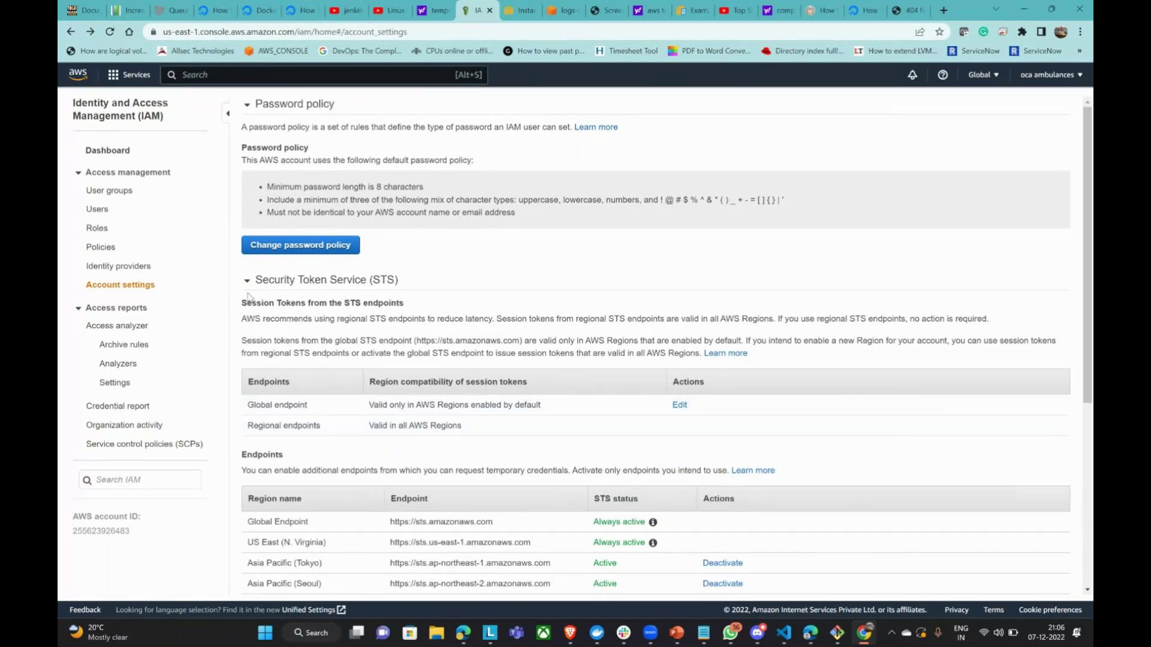
{"action": "left_click", "coordinate": [97, 208]}
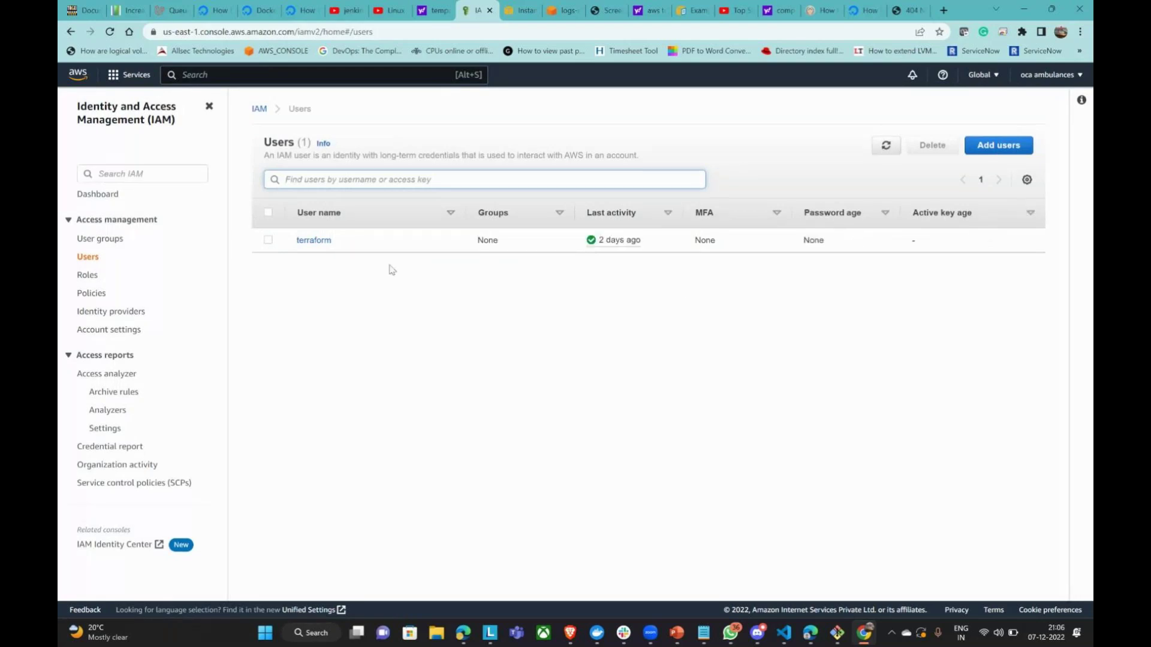
{"action": "left_click", "coordinate": [315, 242]}
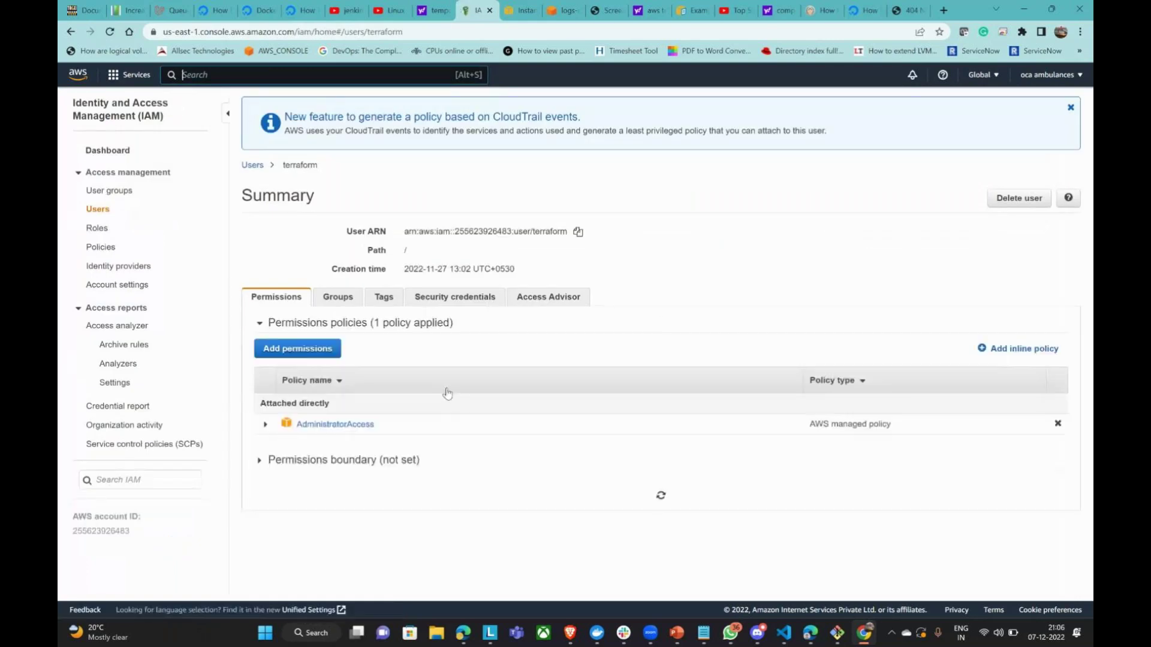
Step: Open terraform's security credentials and start a virtual MFA device named 'tgh'
{"action": "left_click", "coordinate": [499, 306]}
{"action": "scroll", "coordinate": [499, 305], "scroll_direction": "down", "scroll_amount": 2}
{"action": "left_click", "coordinate": [348, 348]}
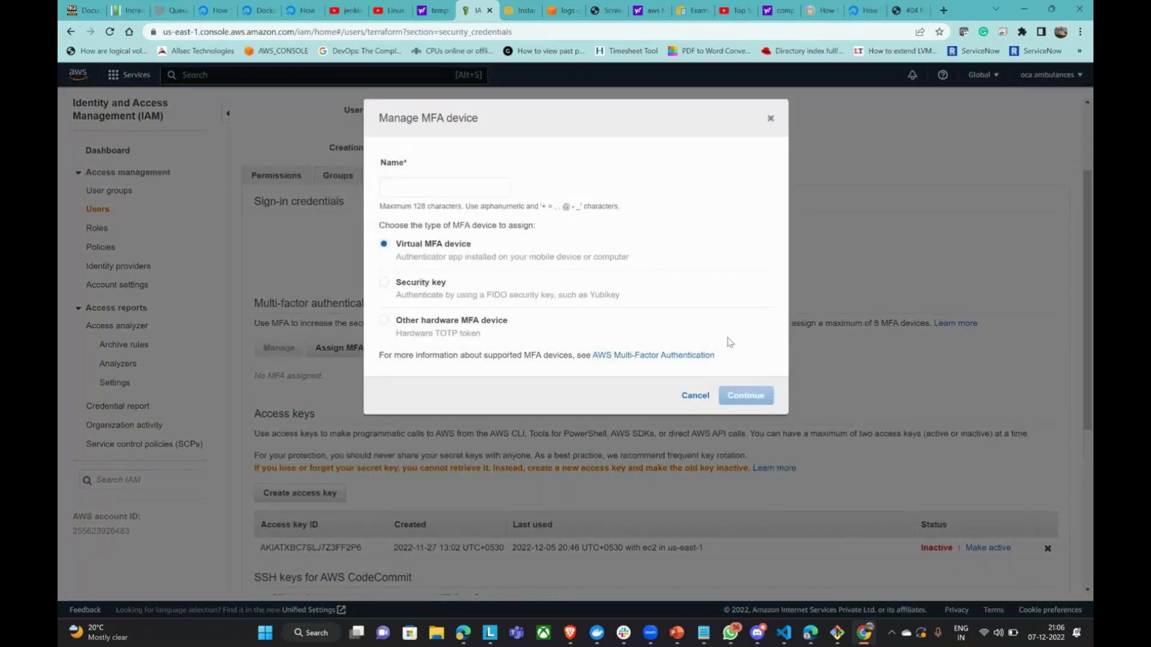
{"action": "left_click", "coordinate": [410, 189]}
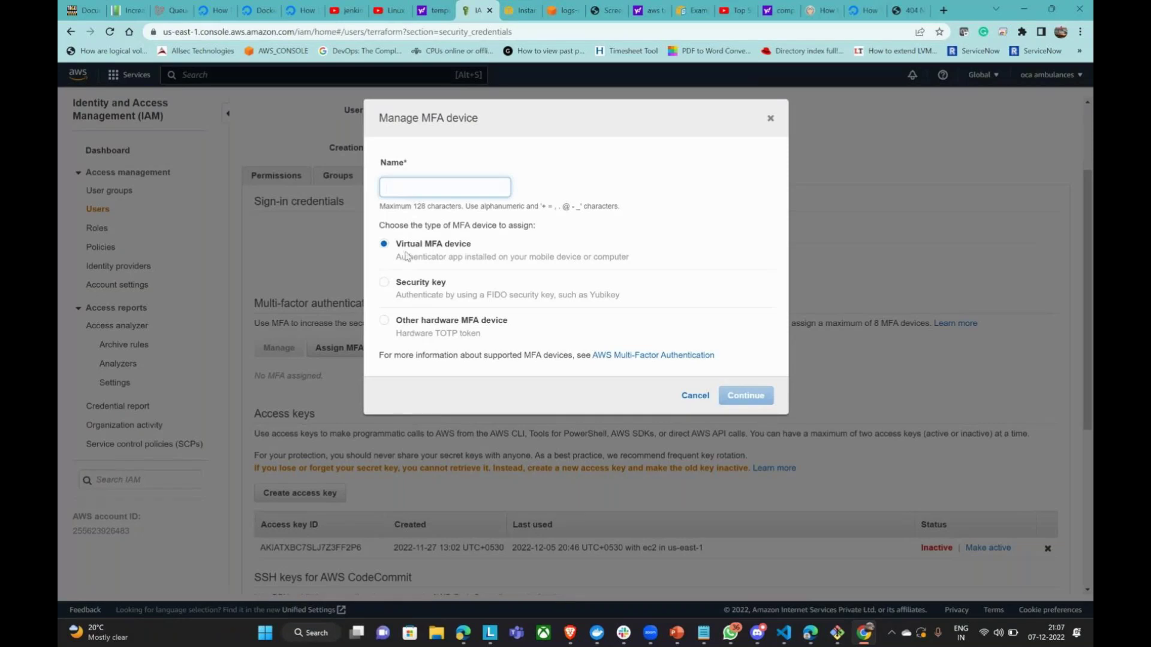
{"action": "type", "text": "t"}
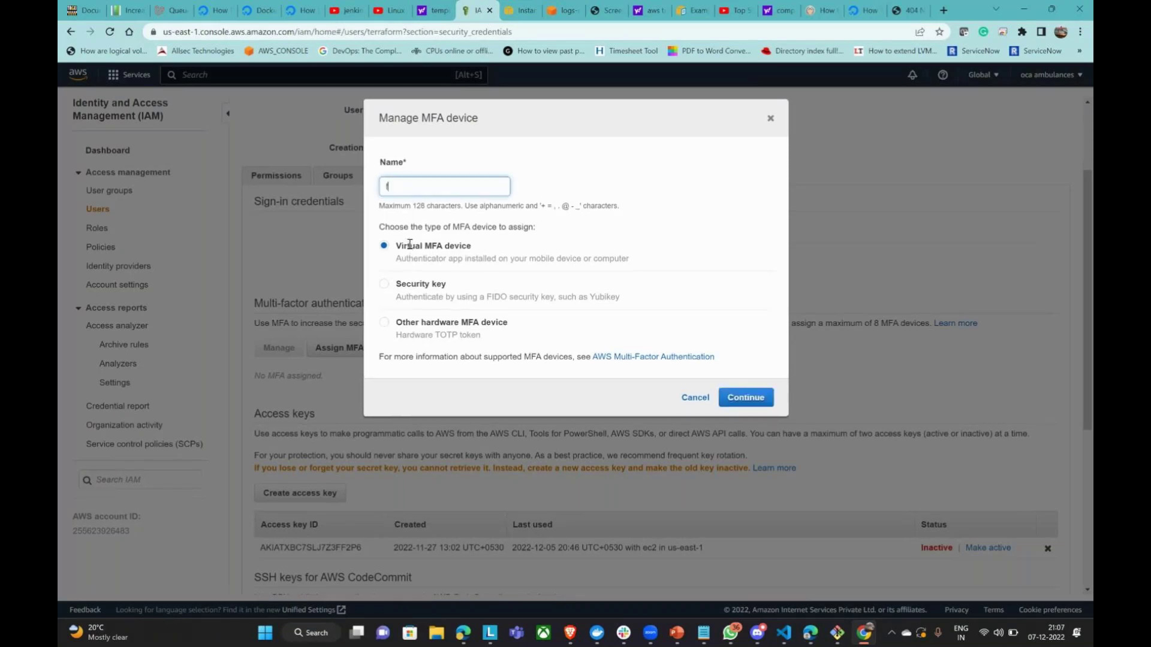
{"action": "type", "text": "gh"}
{"action": "left_click", "coordinate": [745, 399]}
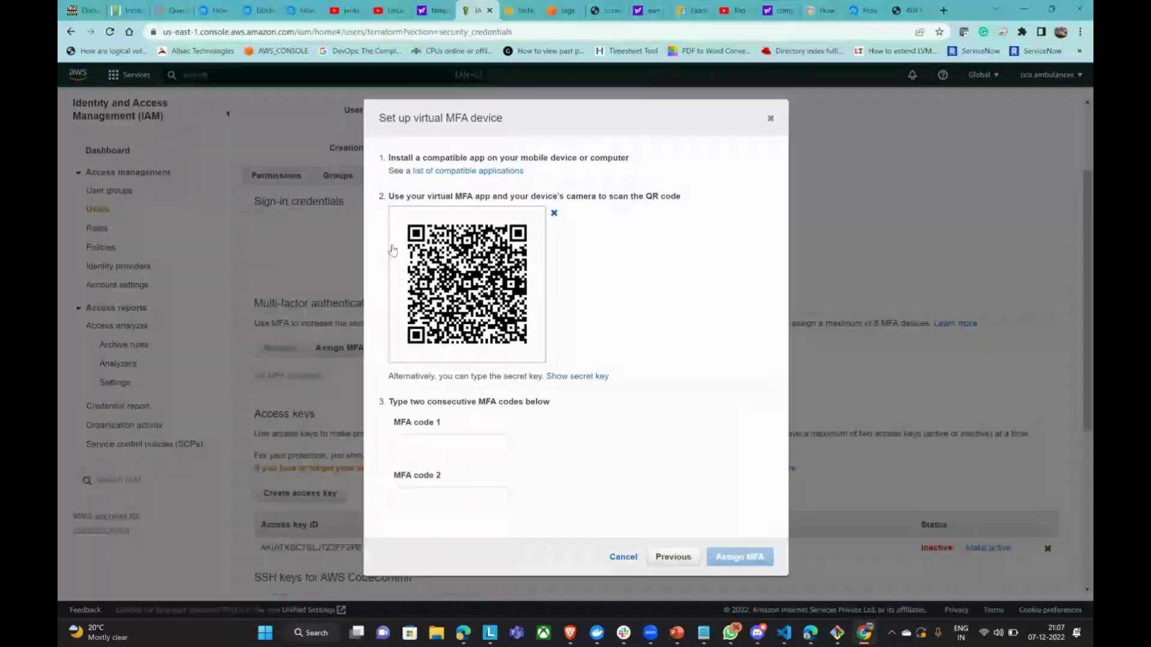
Step: Move between the two MFA code fields, then cancel the virtual MFA setup
{"action": "left_click", "coordinate": [444, 442]}
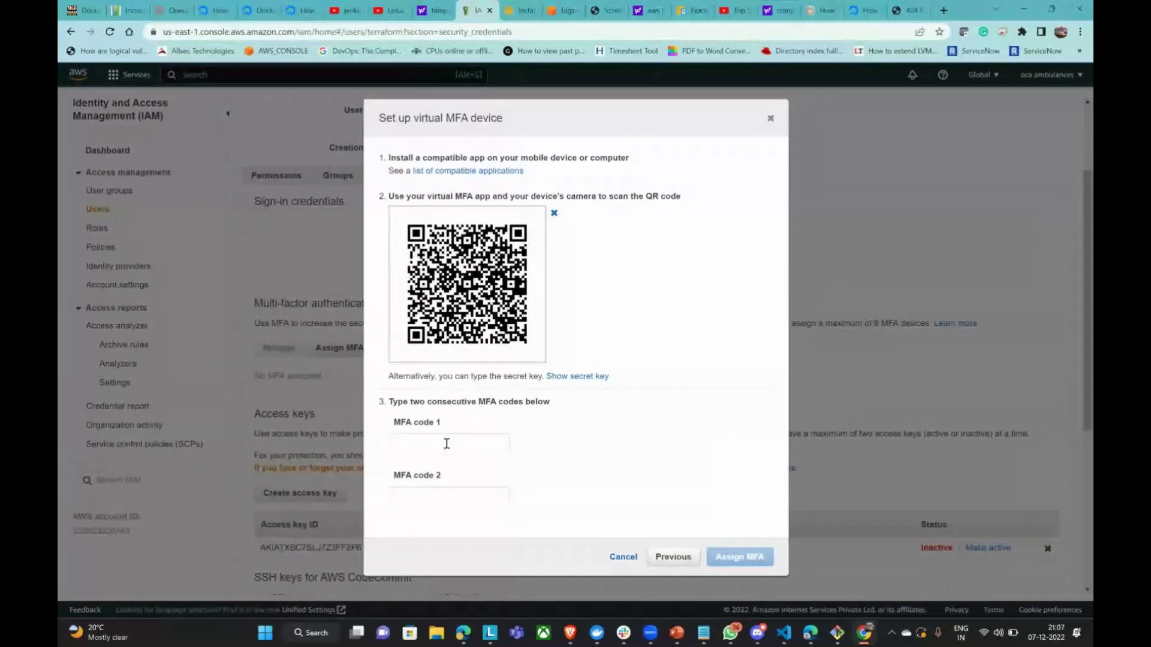
{"action": "left_click", "coordinate": [447, 498]}
{"action": "left_click", "coordinate": [461, 449]}
{"action": "left_click", "coordinate": [445, 511]}
{"action": "key", "text": "shift+Tab"}
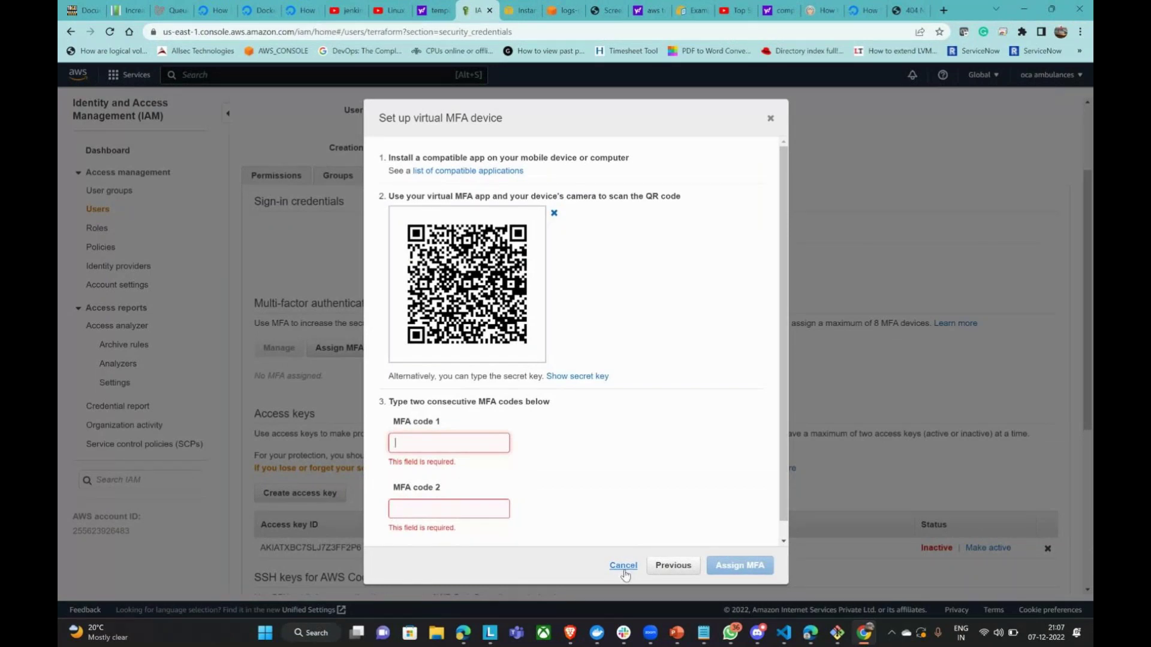
{"action": "left_click", "coordinate": [625, 573]}
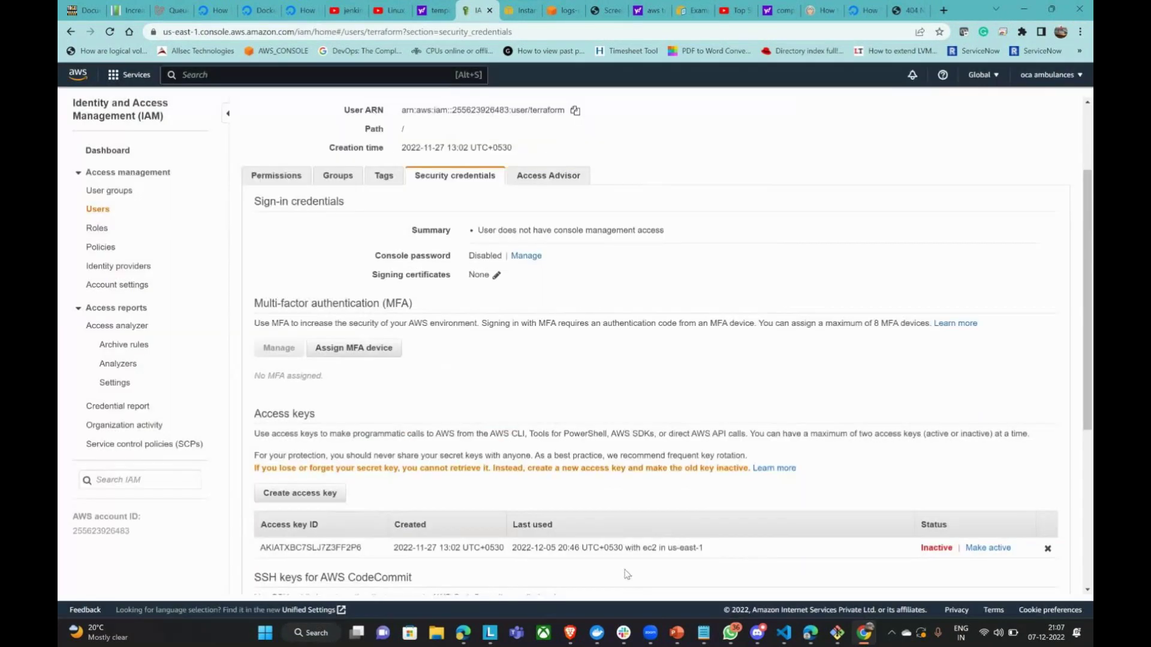
Step: Open the Add user form from the Users list, then cancel it
{"action": "scroll", "coordinate": [377, 366], "scroll_direction": "up", "scroll_amount": 2}
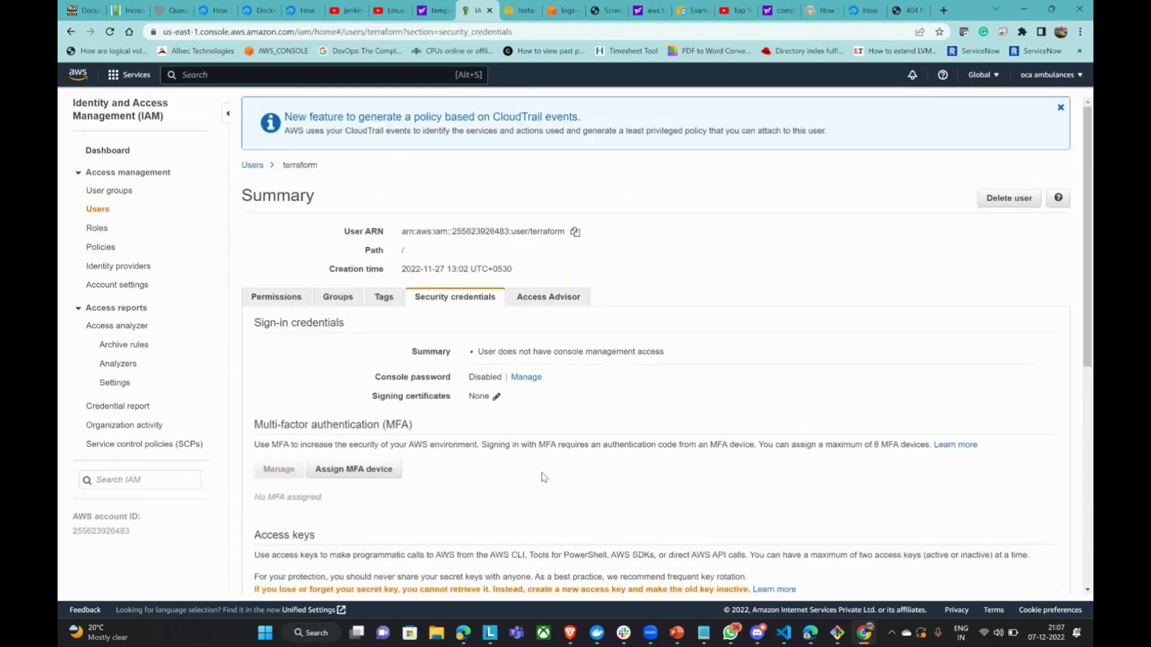
{"action": "left_click", "coordinate": [98, 209]}
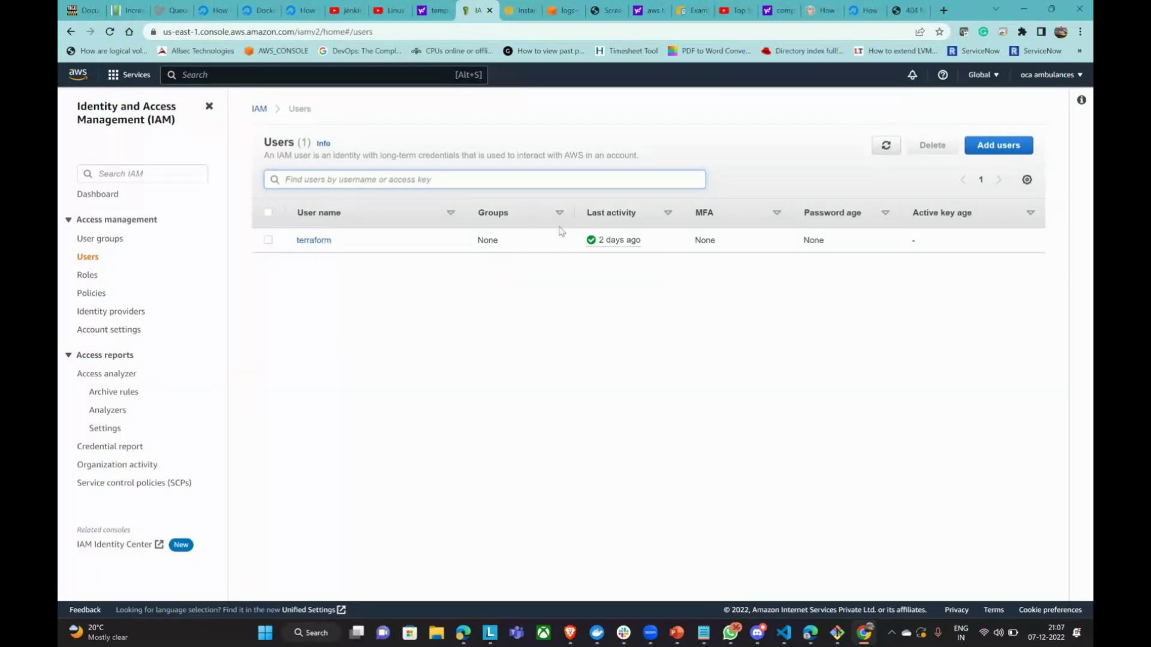
{"action": "left_click", "coordinate": [1003, 152]}
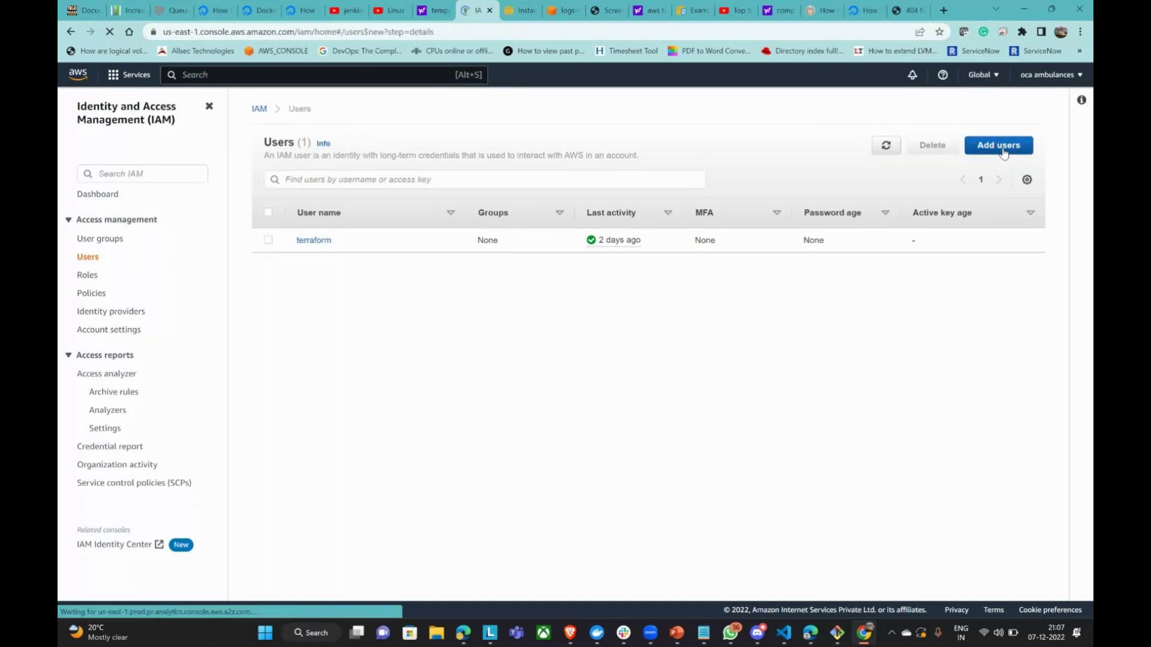
{"action": "left_click", "coordinate": [461, 199]}
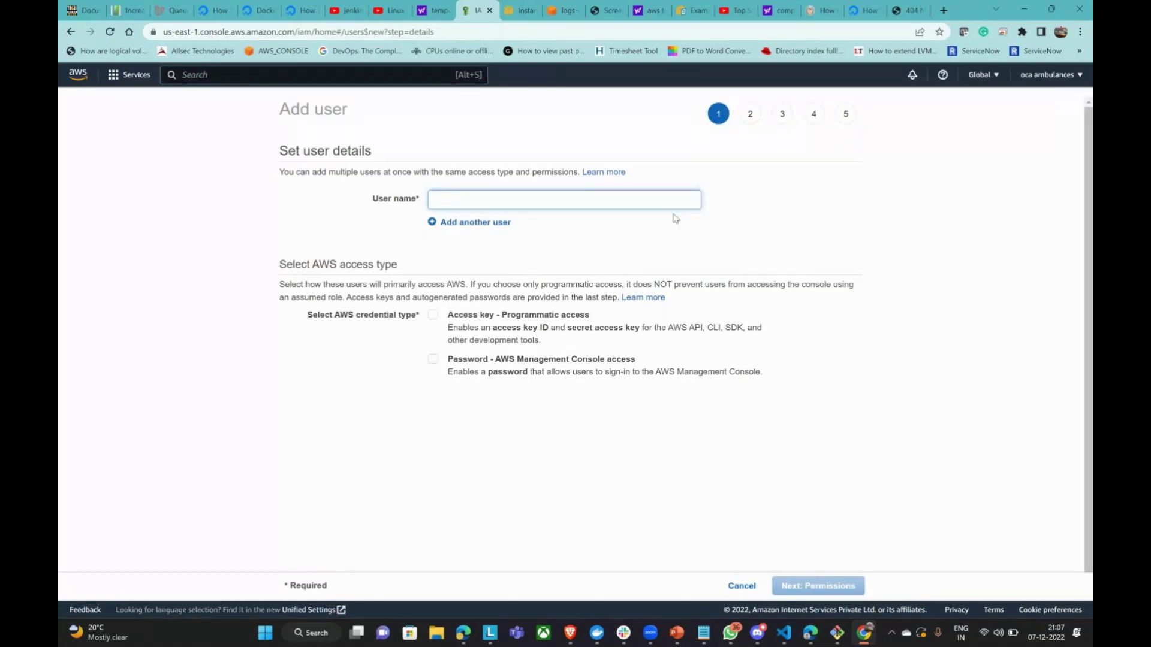
{"action": "left_click", "coordinate": [743, 586]}
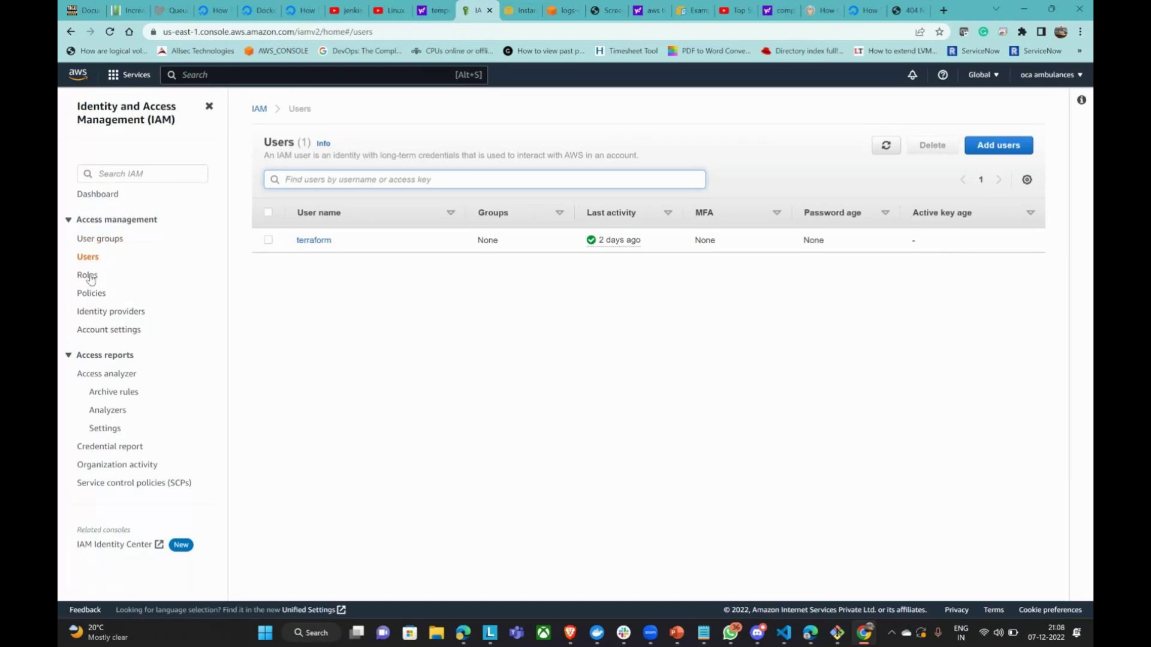
Step: Check the empty User groups list, then start adding a user again from Users
{"action": "left_click", "coordinate": [105, 243]}
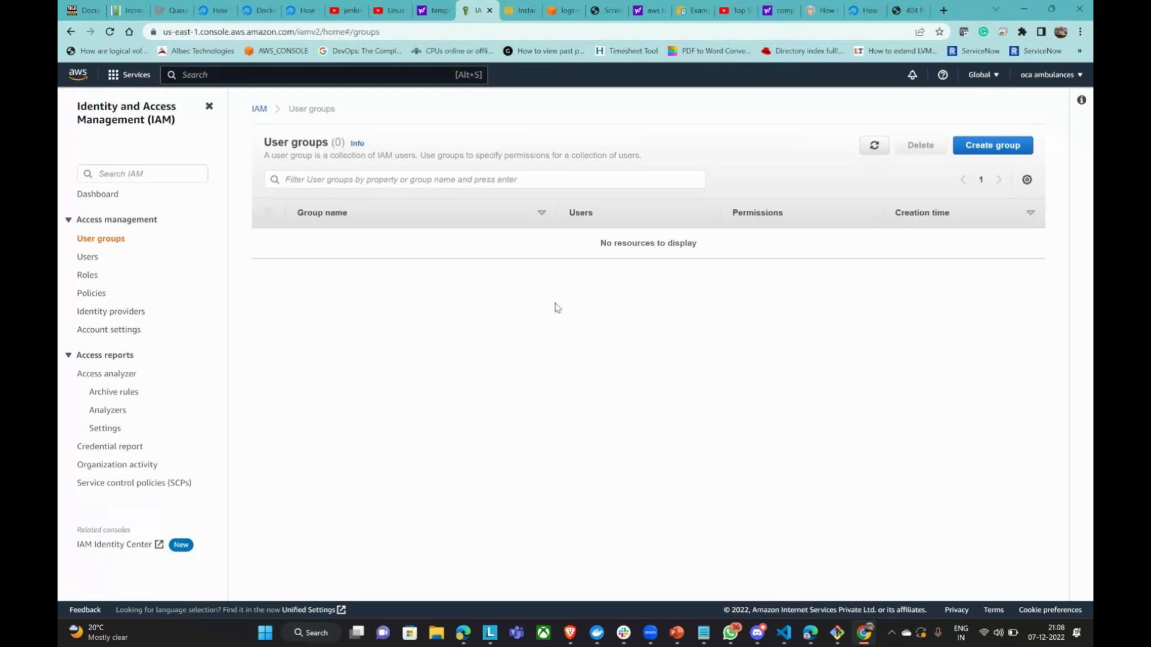
{"action": "left_click", "coordinate": [93, 257]}
{"action": "left_click", "coordinate": [997, 146]}
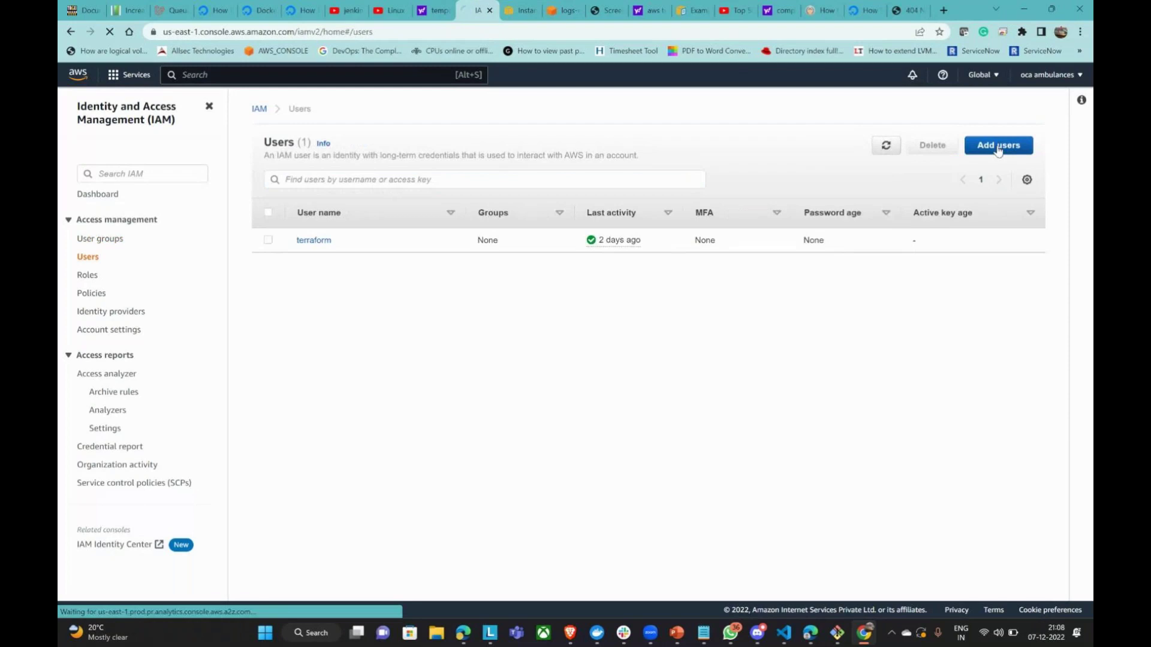
Step: Name the user bob with an autogenerated console password and no required reset
{"action": "left_click", "coordinate": [476, 192]}
{"action": "type", "text": "bob"}
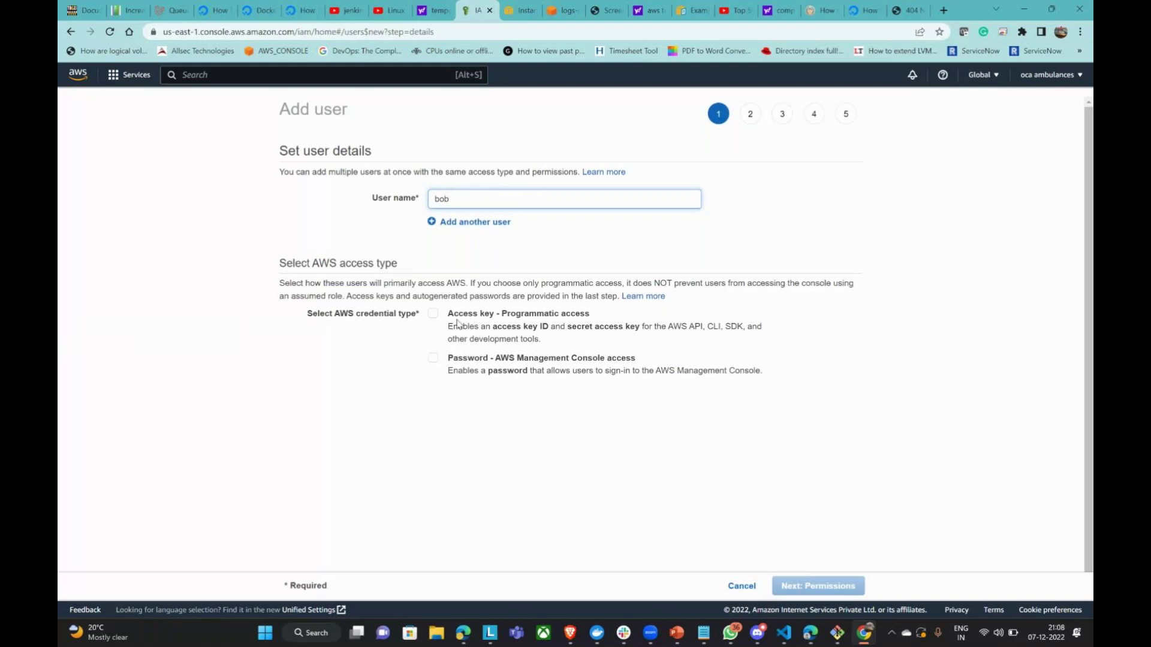
{"action": "left_click", "coordinate": [432, 358]}
{"action": "left_click", "coordinate": [433, 475]}
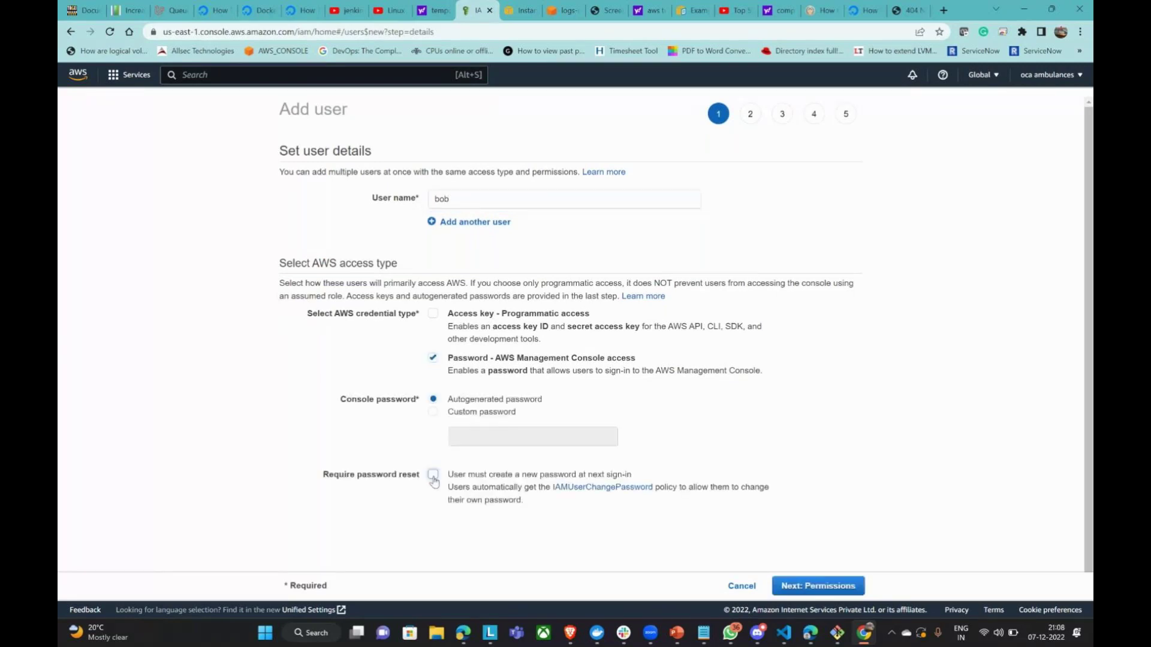
{"action": "left_click", "coordinate": [434, 412]}
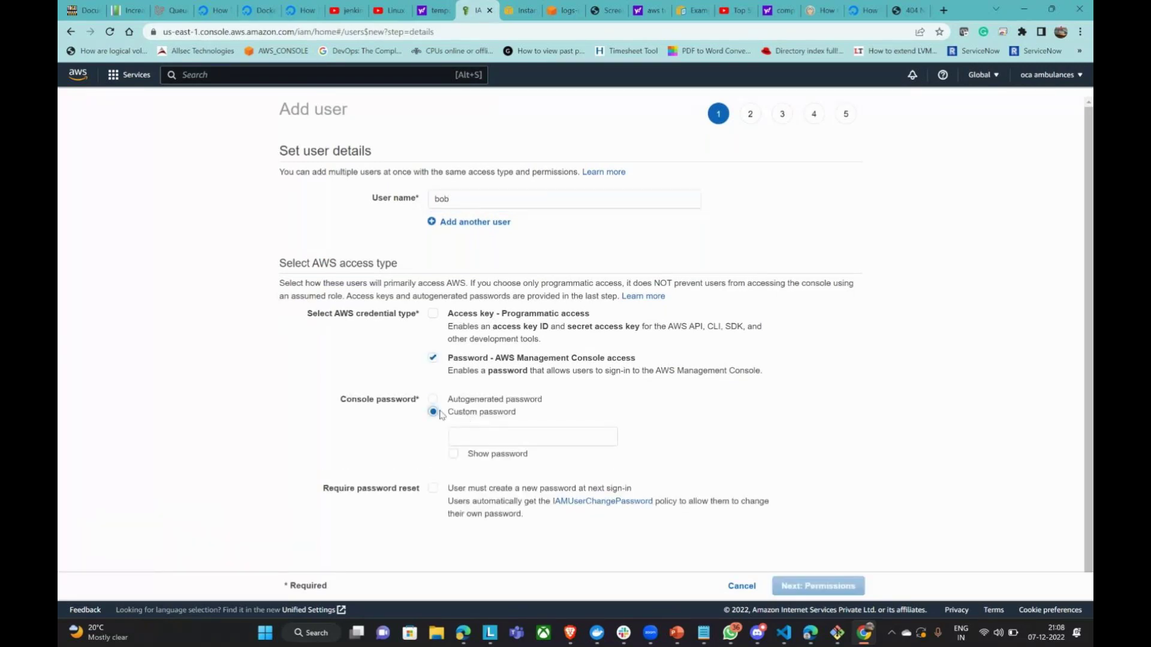
{"action": "left_click", "coordinate": [470, 400]}
{"action": "left_click", "coordinate": [773, 586]}
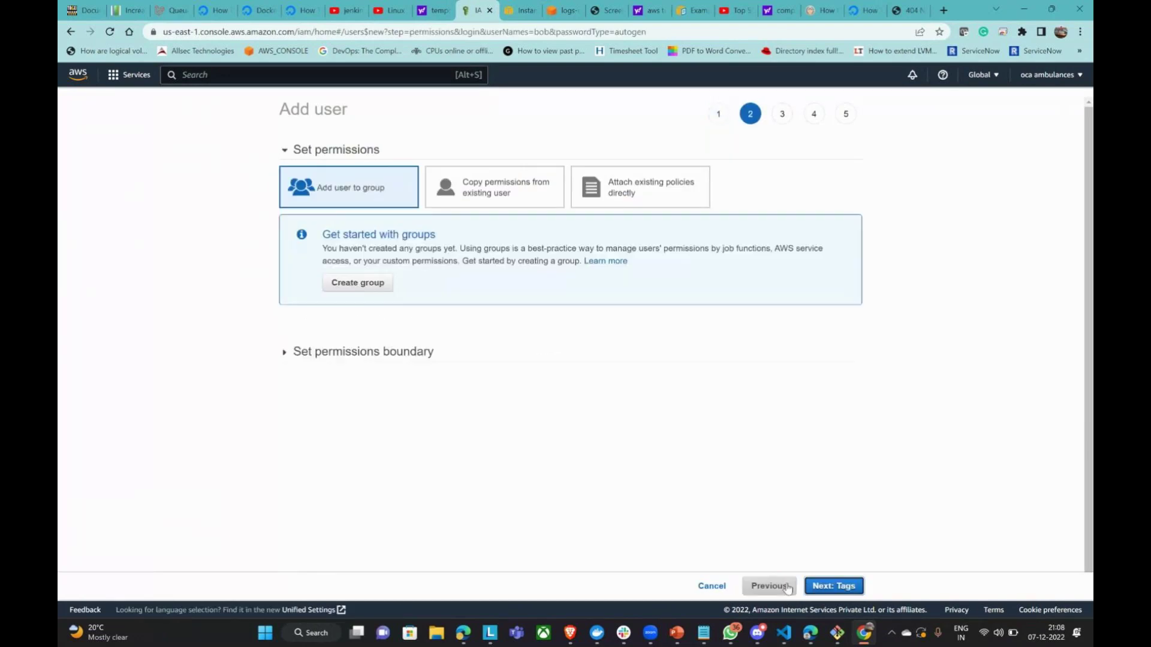
Step: Copy permissions from terraform, create bob, and open bob's summary page
{"action": "left_click", "coordinate": [502, 193]}
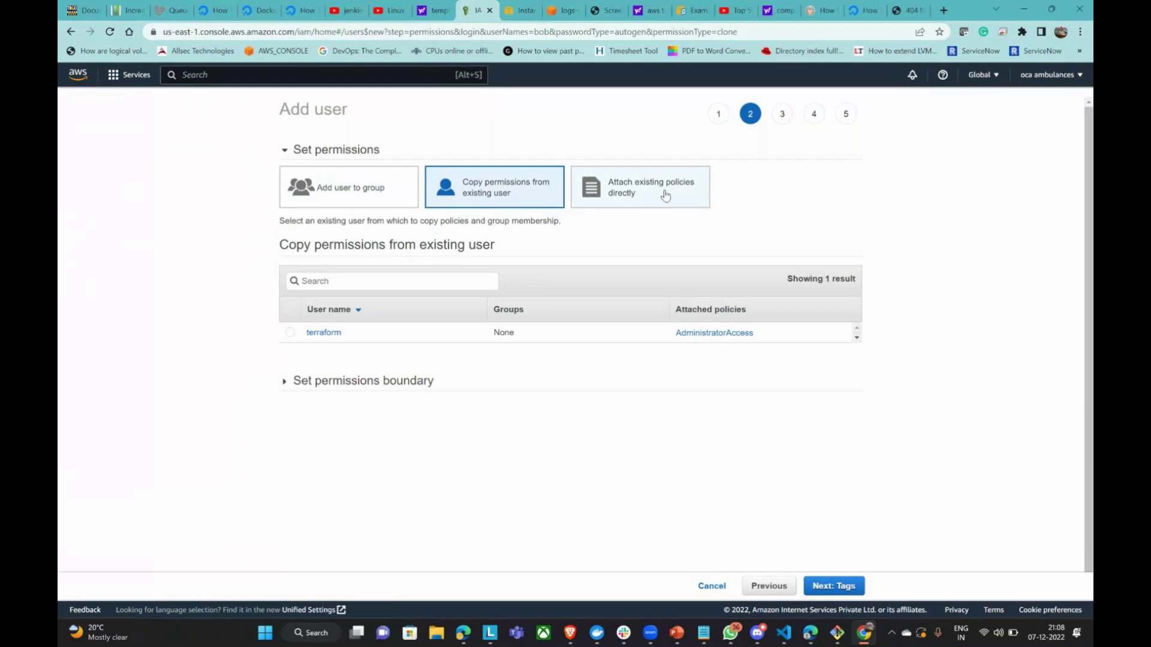
{"action": "left_click", "coordinate": [292, 336]}
{"action": "left_click", "coordinate": [824, 586]}
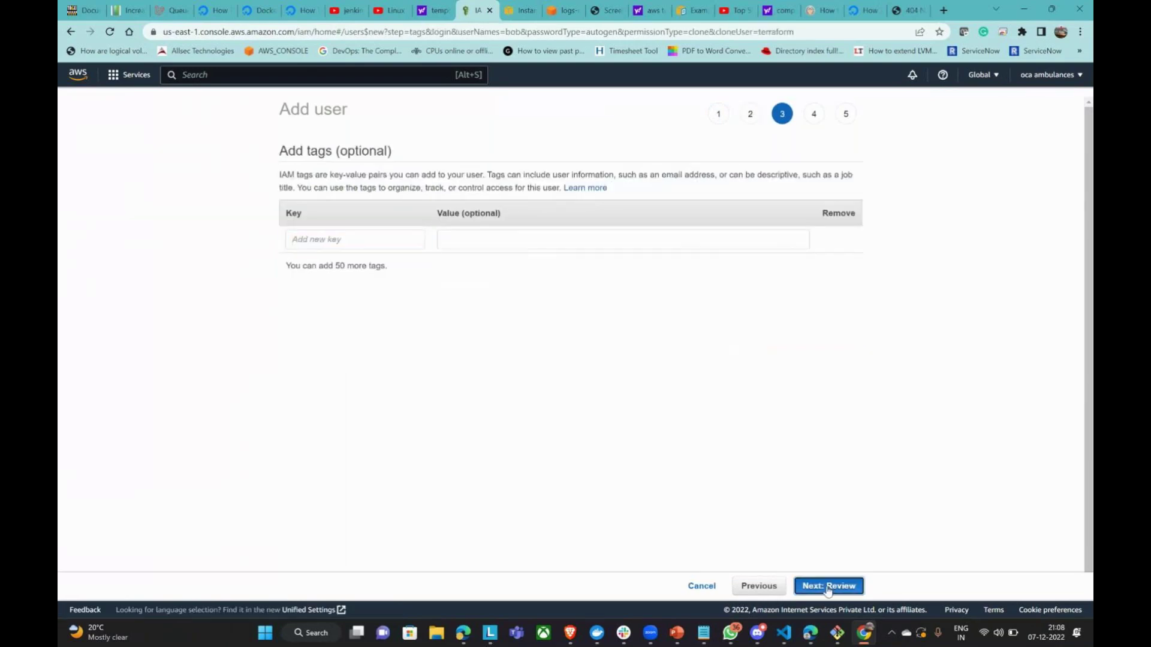
{"action": "left_click", "coordinate": [828, 588]}
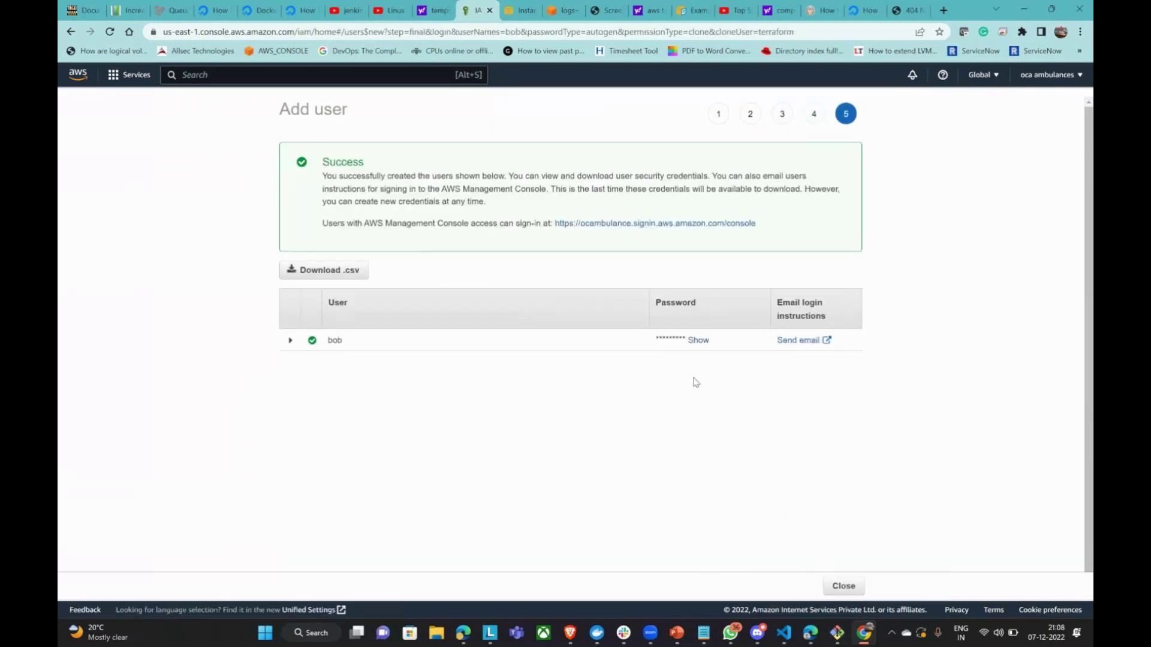
{"action": "left_click", "coordinate": [838, 581]}
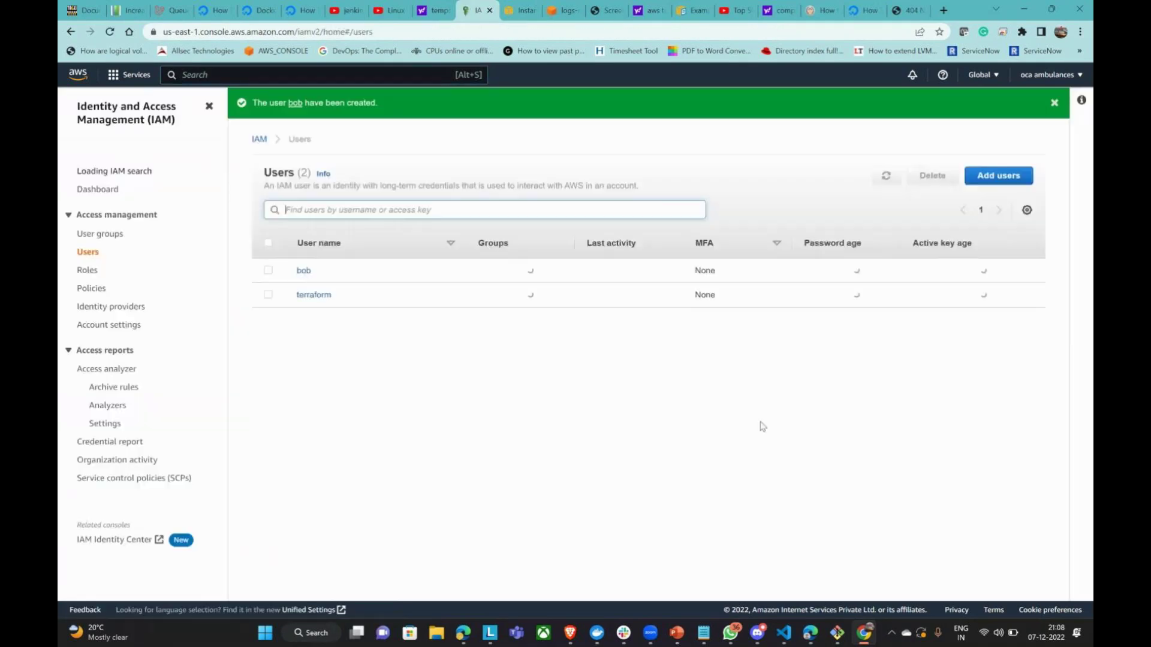
{"action": "left_click", "coordinate": [304, 271]}
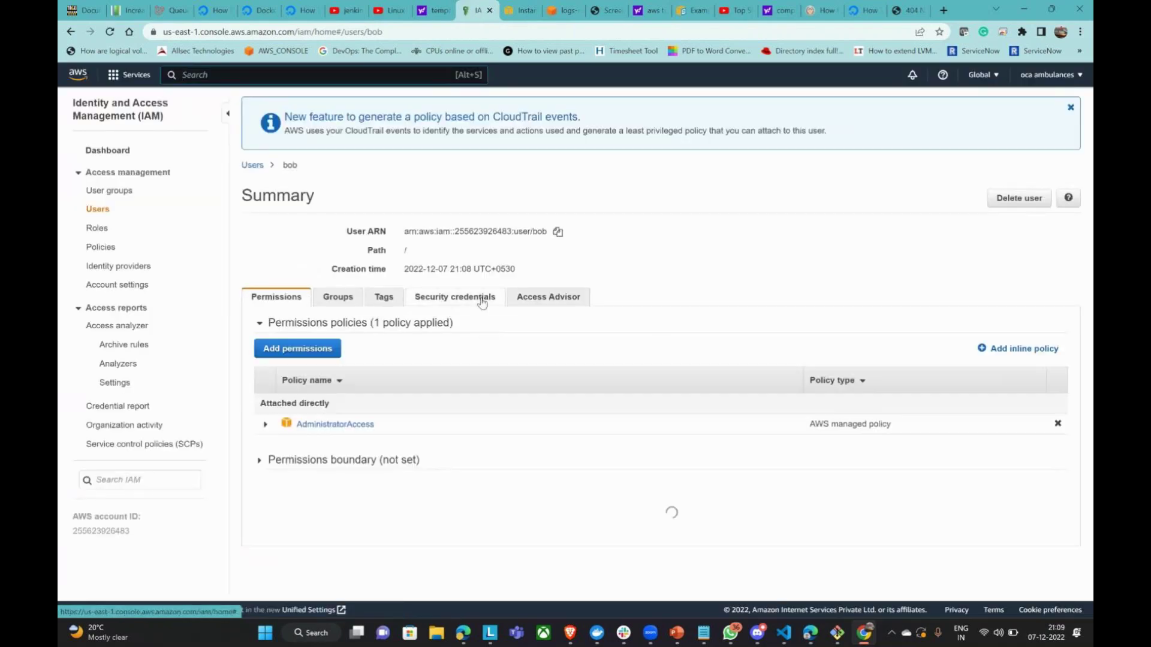
Step: Open bob's security credentials and start a virtual MFA device named 'test' up to its QR code
{"action": "left_click", "coordinate": [482, 298]}
{"action": "scroll", "coordinate": [414, 383], "scroll_direction": "down", "scroll_amount": 2}
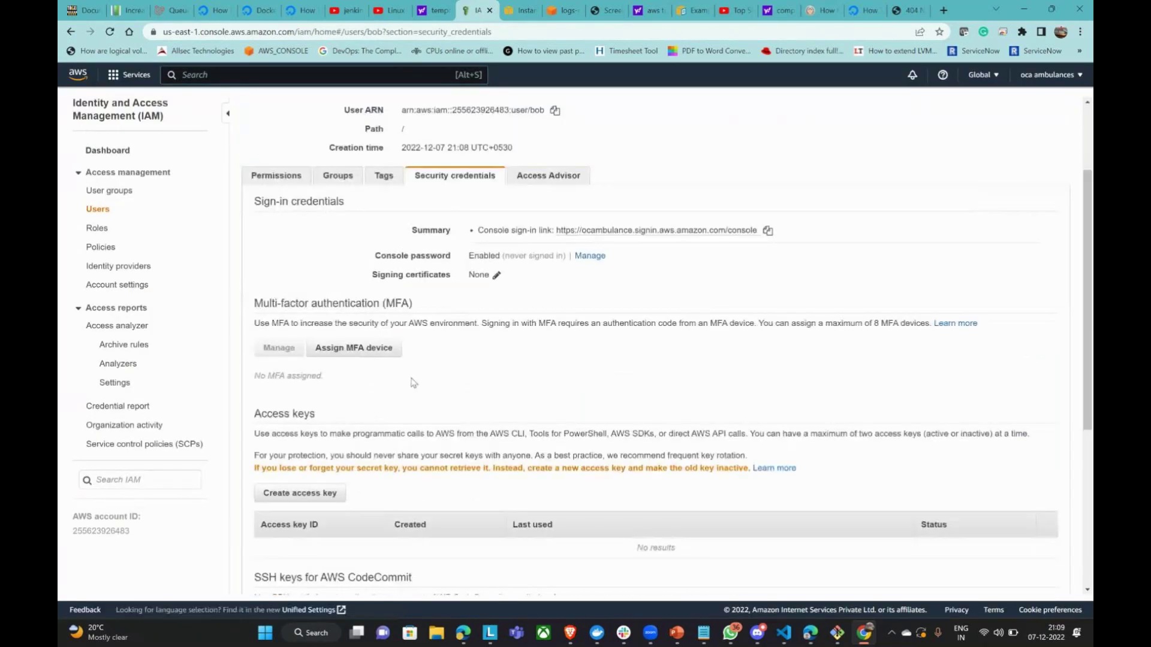
{"action": "left_click", "coordinate": [375, 350]}
{"action": "left_click", "coordinate": [452, 186]}
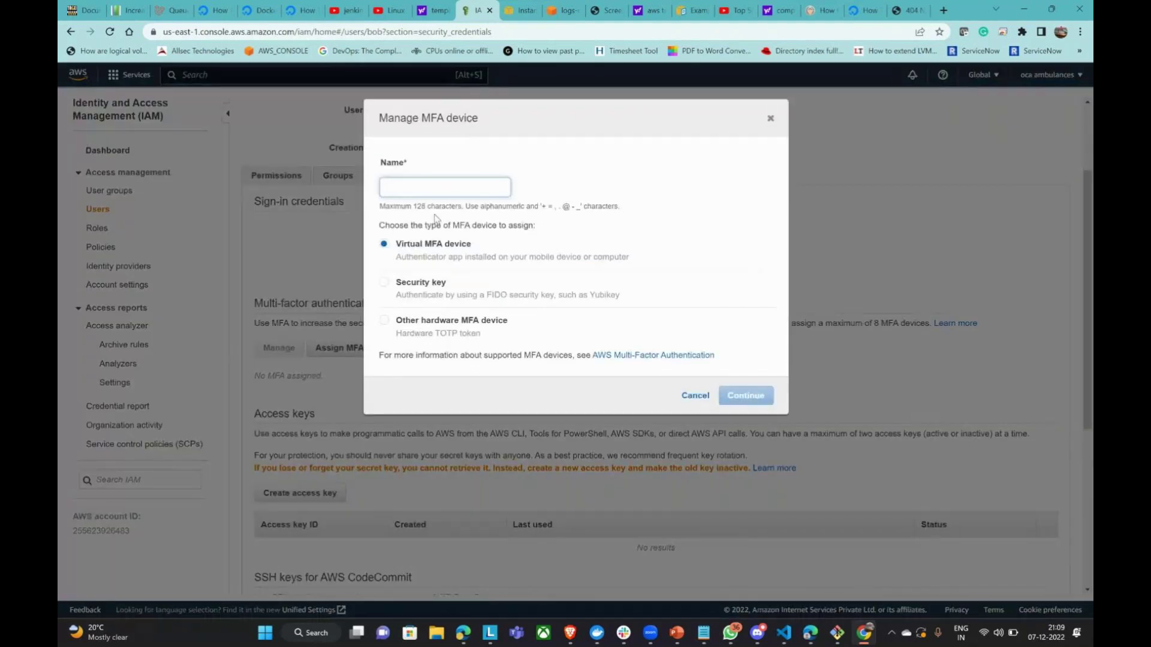
{"action": "type", "text": "test"}
{"action": "left_click", "coordinate": [745, 398]}
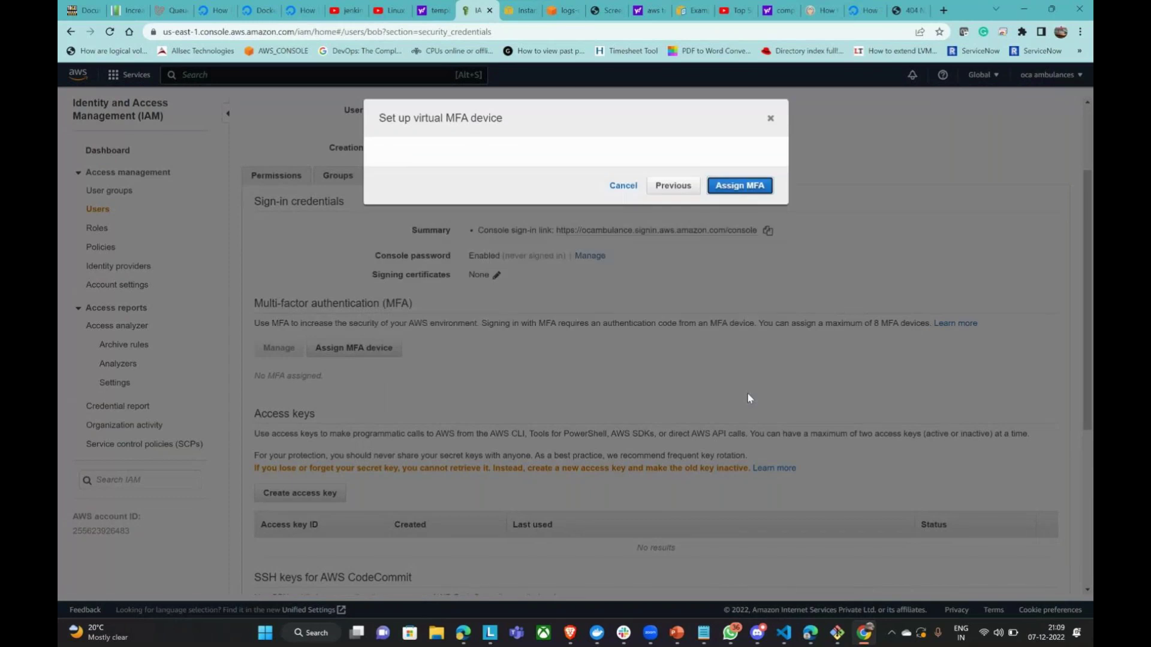
{"action": "left_click", "coordinate": [478, 285]}
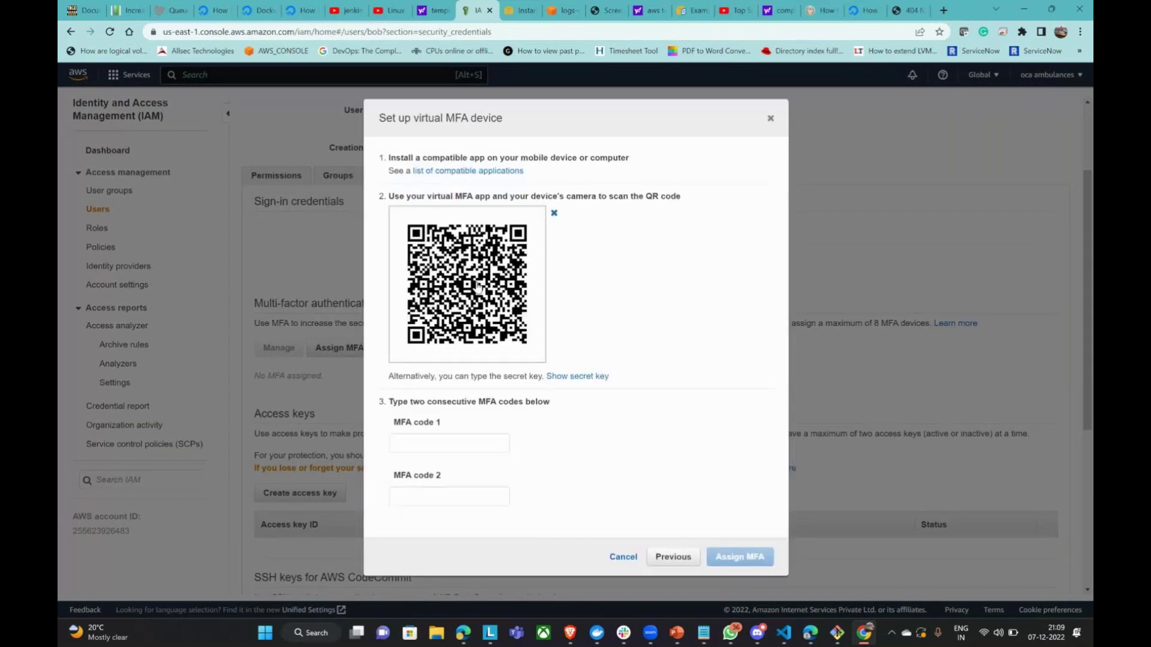
Step: Cancel bob's MFA setup without assigning a device and bring up the Drive preview
{"action": "left_click", "coordinate": [430, 445]}
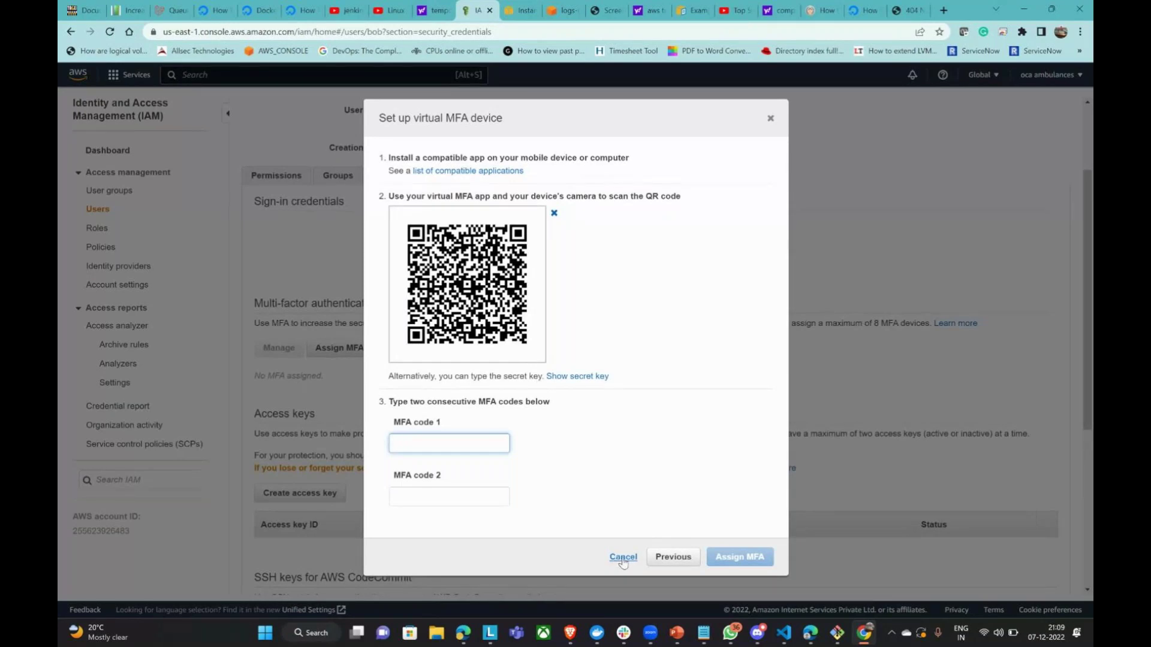
{"action": "left_click", "coordinate": [623, 557]}
{"action": "scroll", "coordinate": [411, 254], "scroll_direction": "up", "scroll_amount": 2}
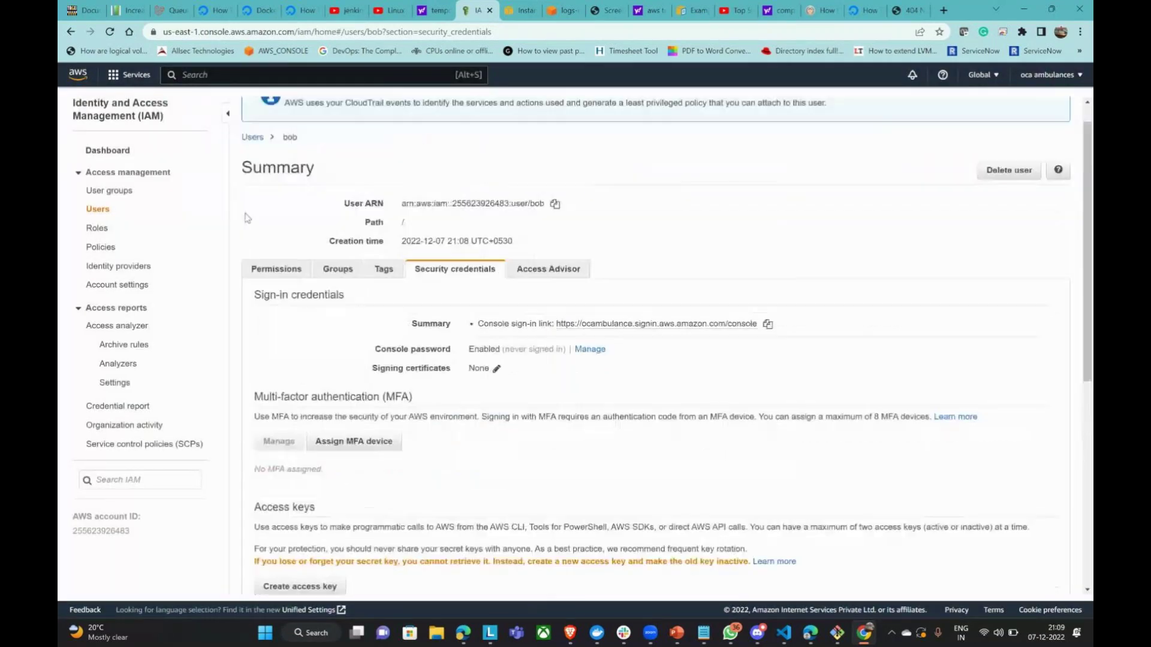
{"action": "scroll", "coordinate": [740, 313], "scroll_direction": "down", "scroll_amount": 8}
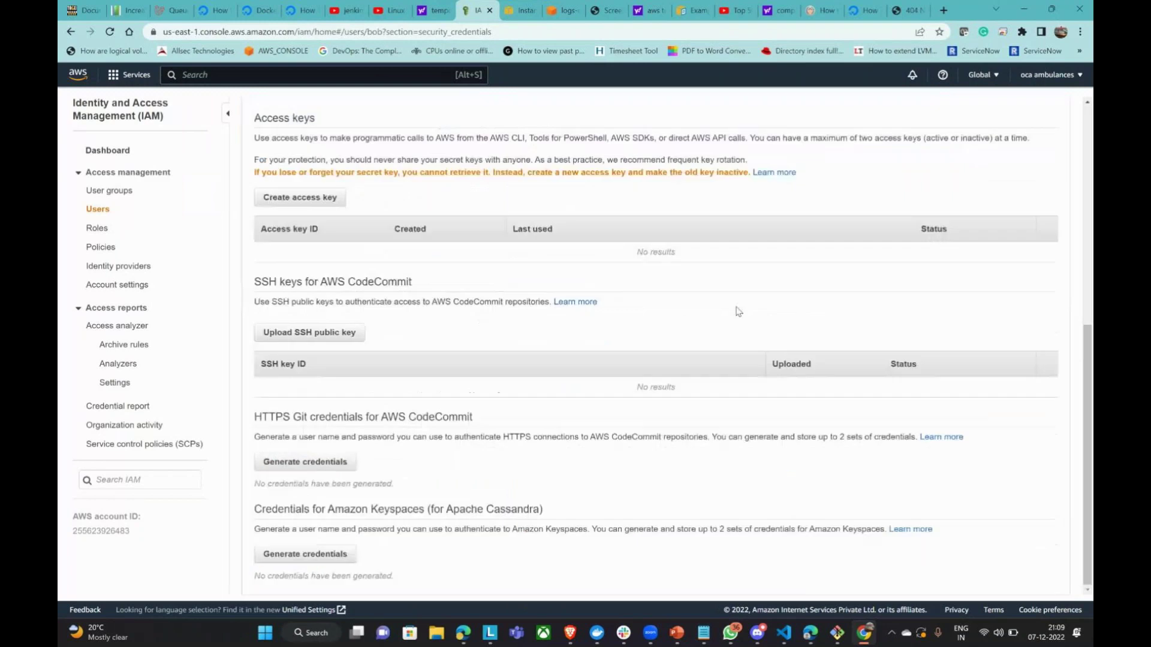
{"action": "scroll", "coordinate": [737, 300], "scroll_direction": "up", "scroll_amount": 4}
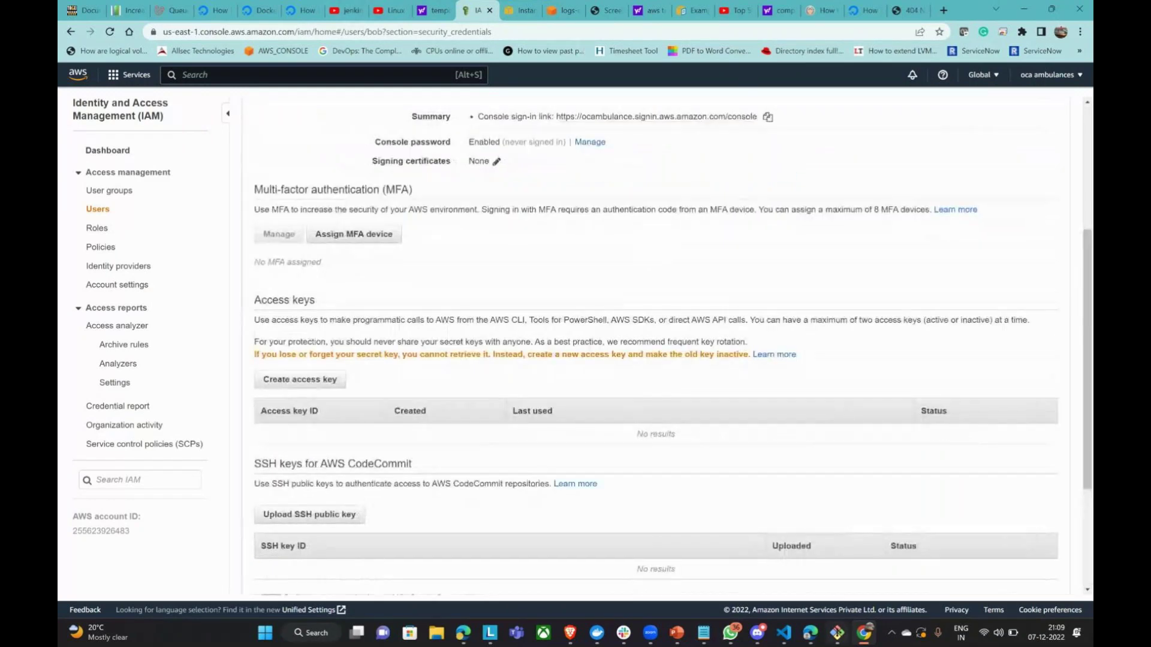
{"action": "left_click", "coordinate": [870, 637]}
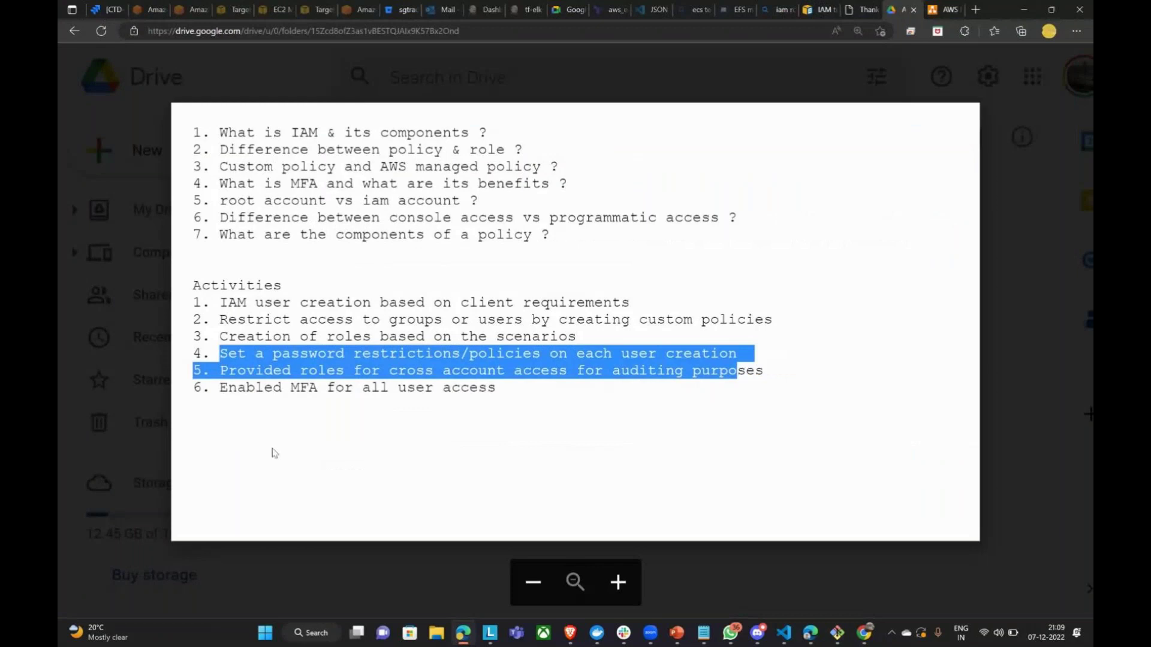
Step: Highlight activities 5 and 6 (cross-account roles, MFA for all users), then bring up the meeting window
{"action": "double_click", "coordinate": [287, 371]}
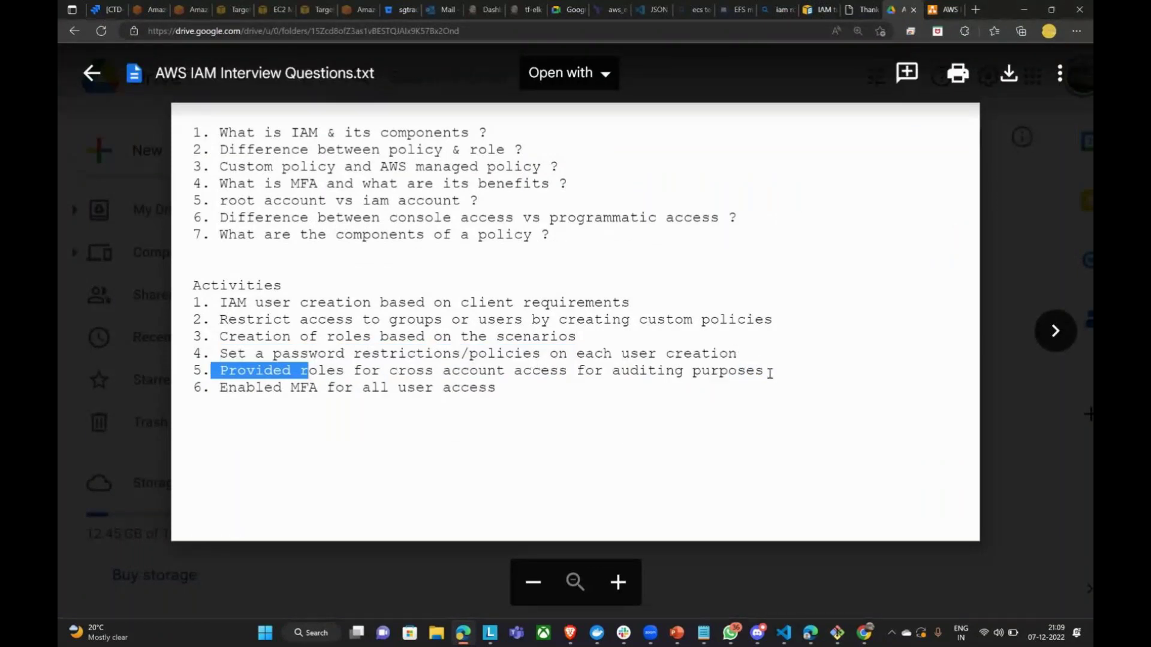
{"action": "left_click_drag", "start_coordinate": [771, 372], "coordinate": [221, 373]}
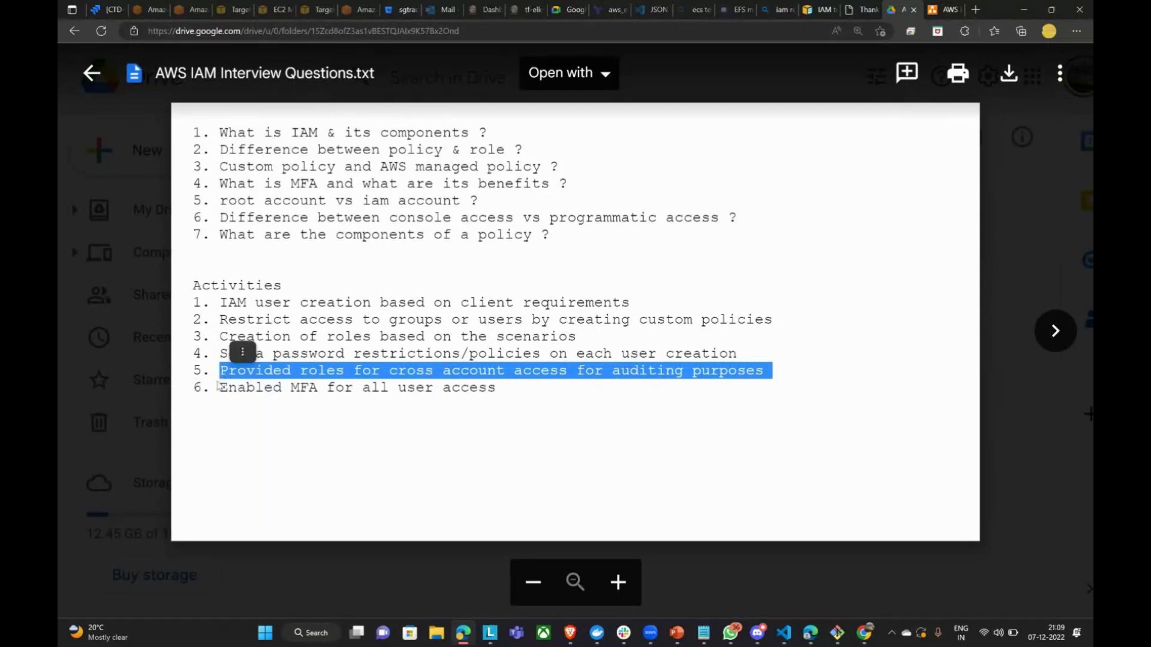
{"action": "left_click_drag", "start_coordinate": [220, 387], "coordinate": [496, 387]}
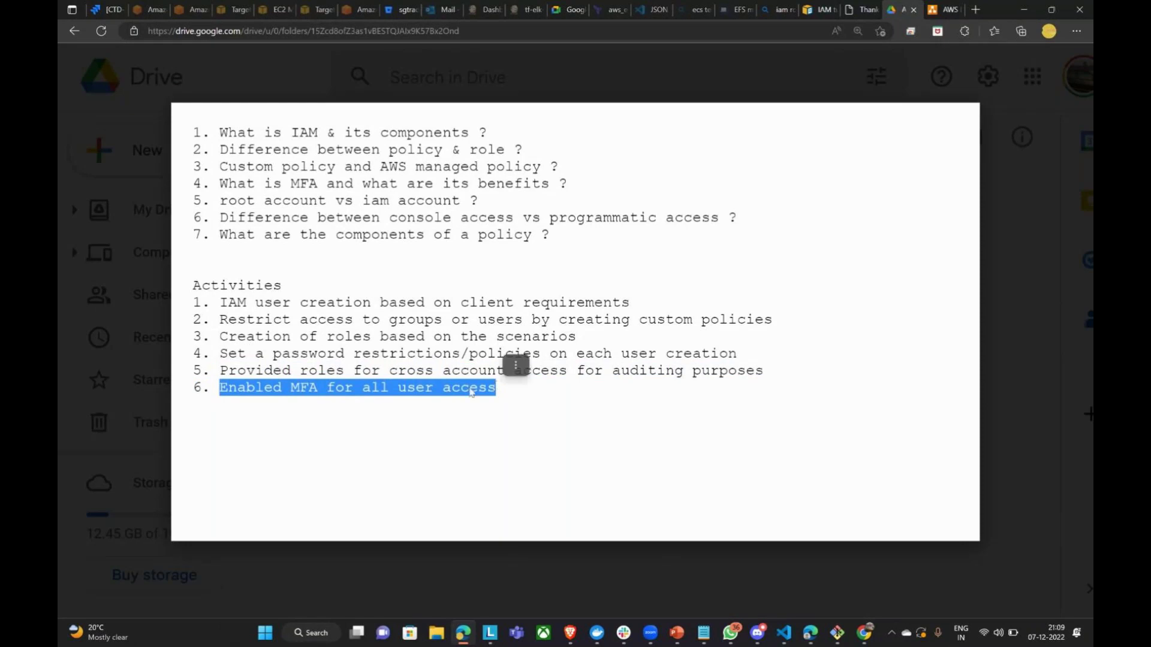
{"action": "triple_click", "coordinate": [480, 371]}
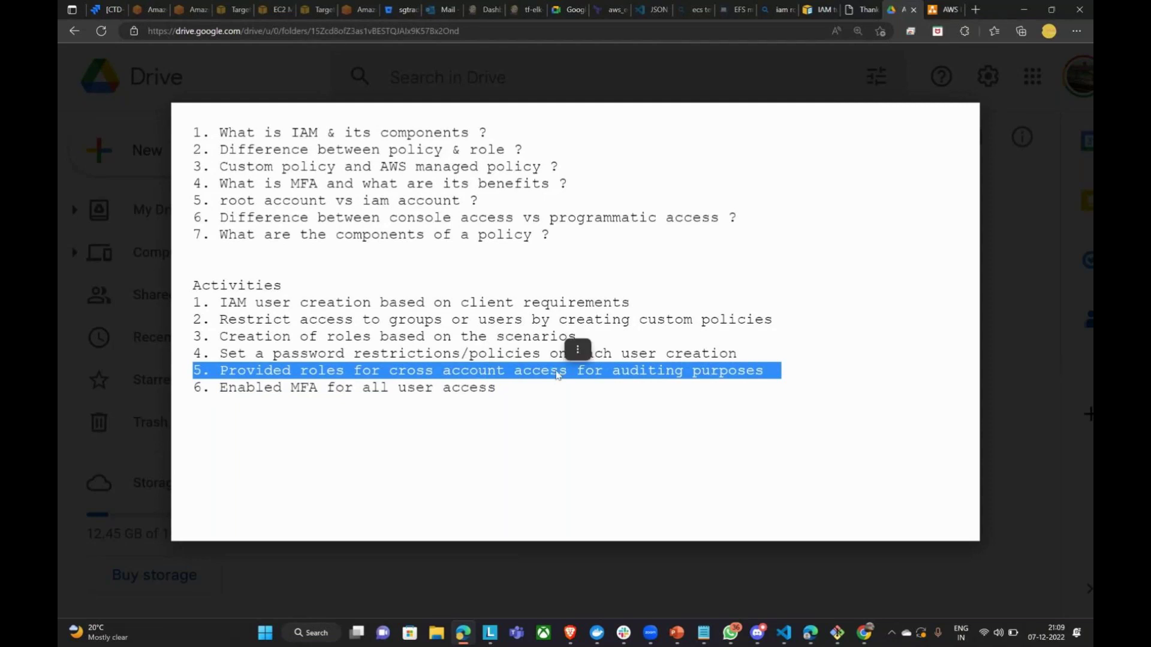
{"action": "left_click", "coordinate": [222, 370]}
{"action": "left_click_drag", "start_coordinate": [221, 371], "coordinate": [770, 372]}
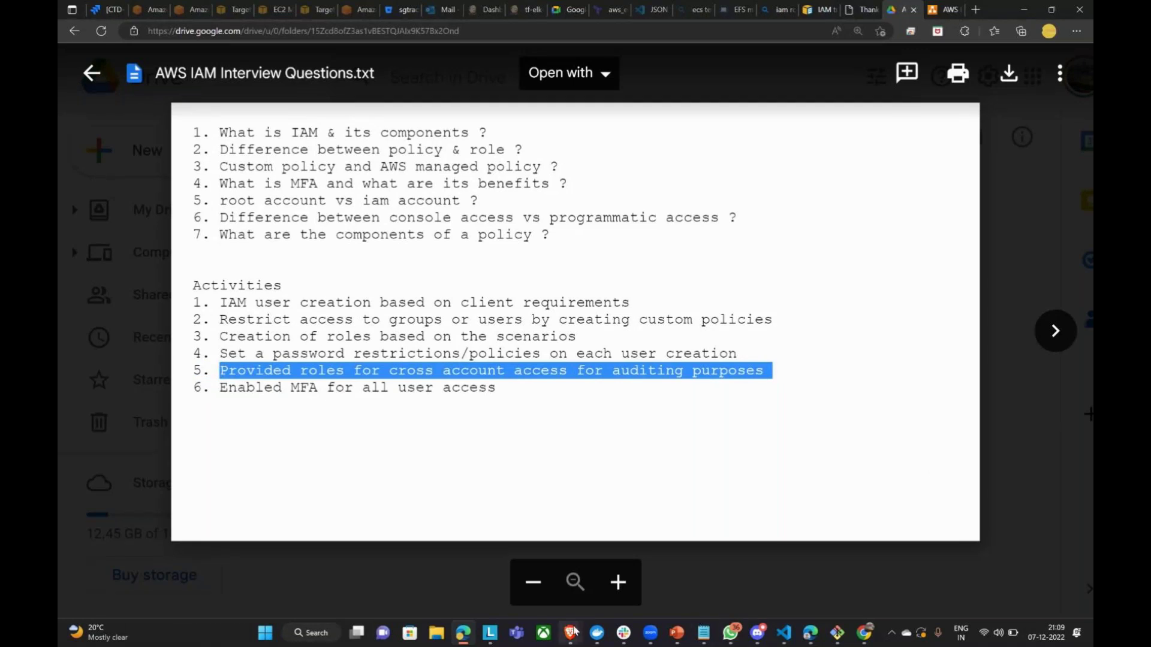
{"action": "mouse_move", "coordinate": [570, 633]}
{"action": "left_click", "coordinate": [584, 575]}
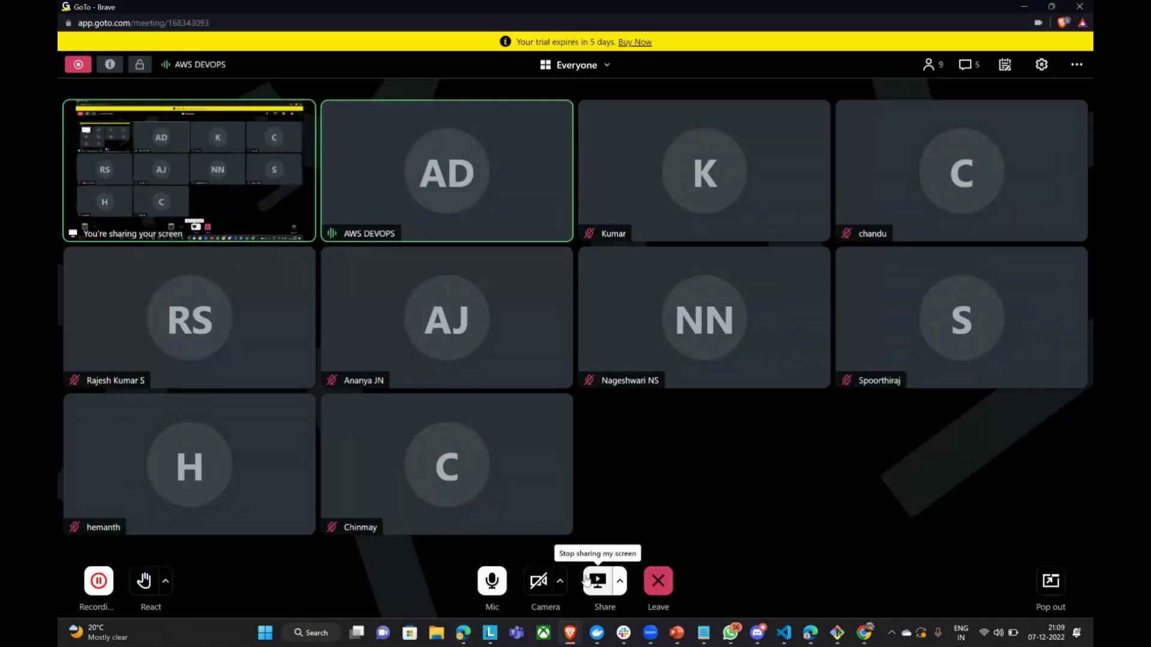